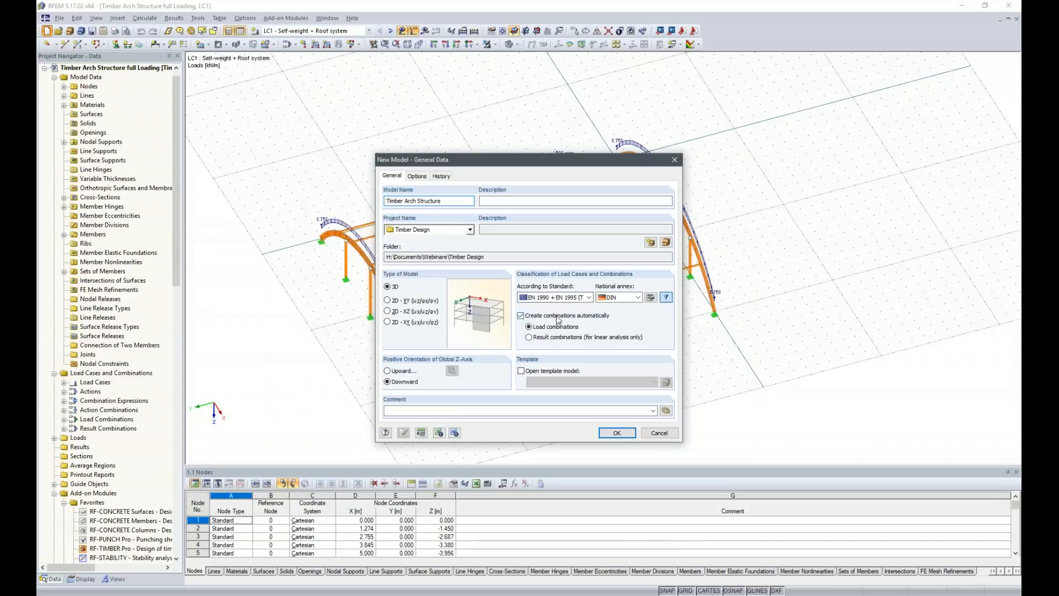
- Review the available combination standards and the partial safety factors and combination coefficients of EN 1990 + EN 1995 with the DIN annex
{"action": "left_click", "coordinate": [590, 298]}
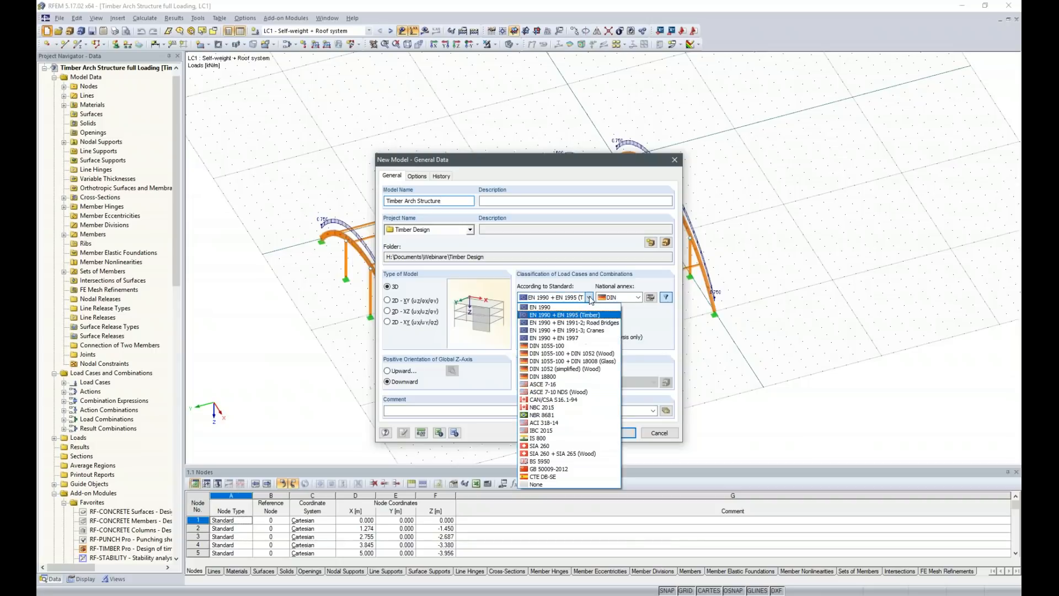
{"action": "left_click", "coordinate": [590, 298]}
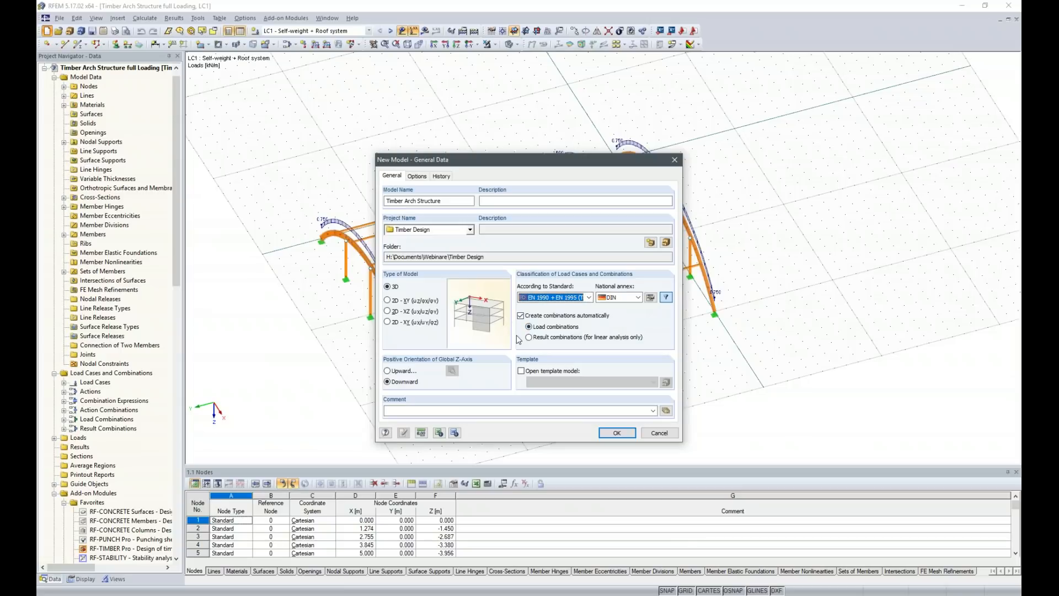
{"action": "left_click", "coordinate": [651, 299]}
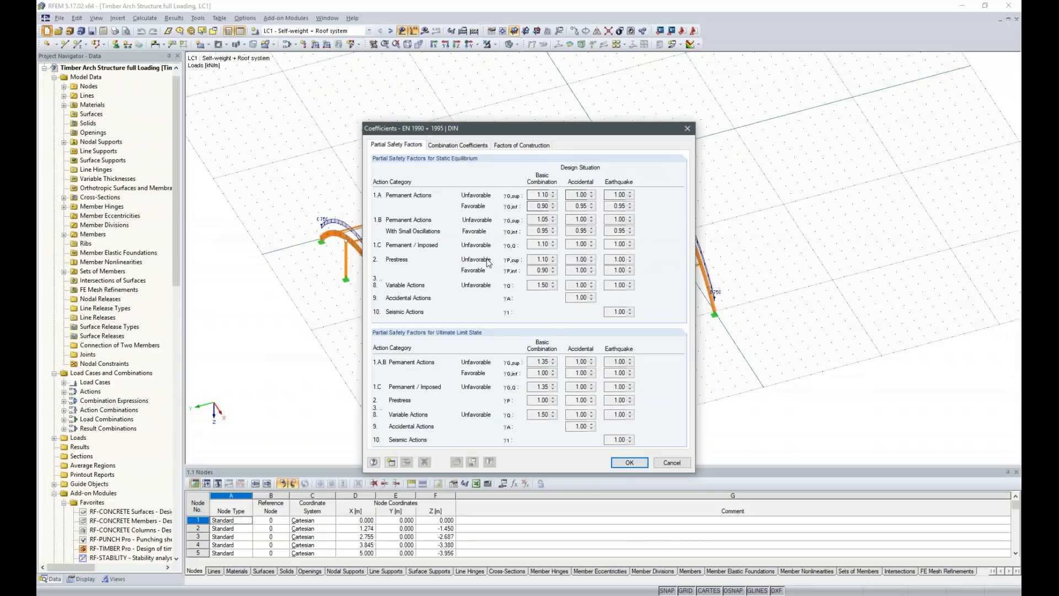
{"action": "left_click", "coordinate": [457, 146]}
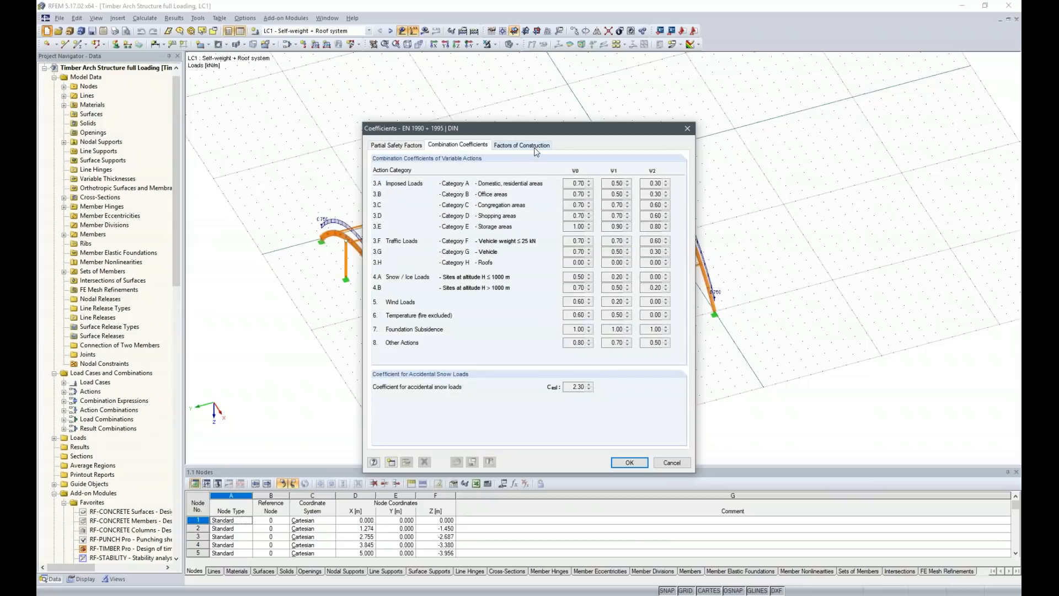
- Set the timber deformation coefficient through Service Class 1 and create the new 3D model Timber Arch Structure
{"action": "left_click", "coordinate": [534, 146]}
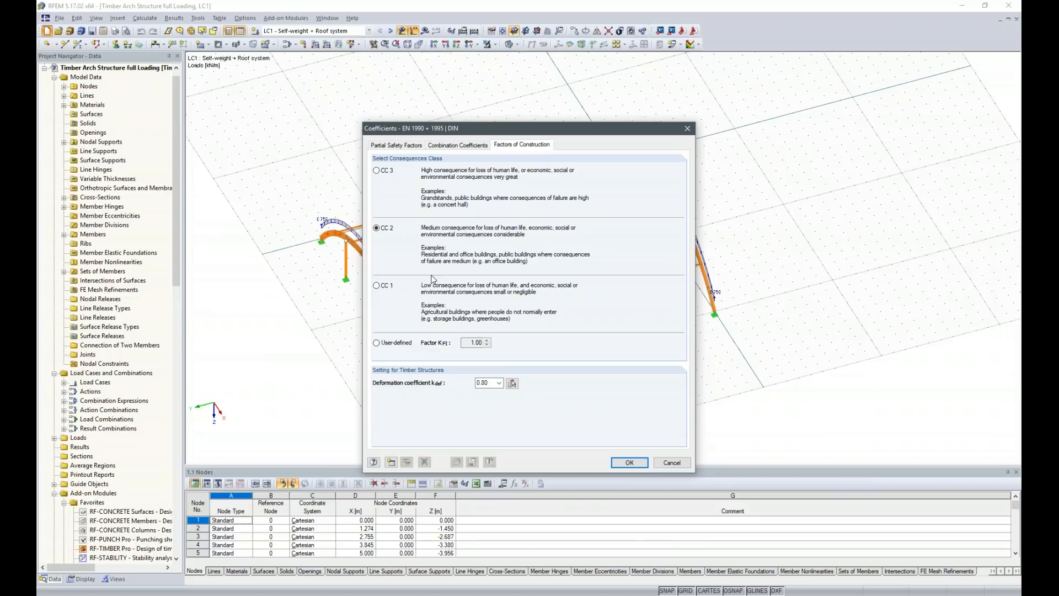
{"action": "left_click", "coordinate": [512, 383]}
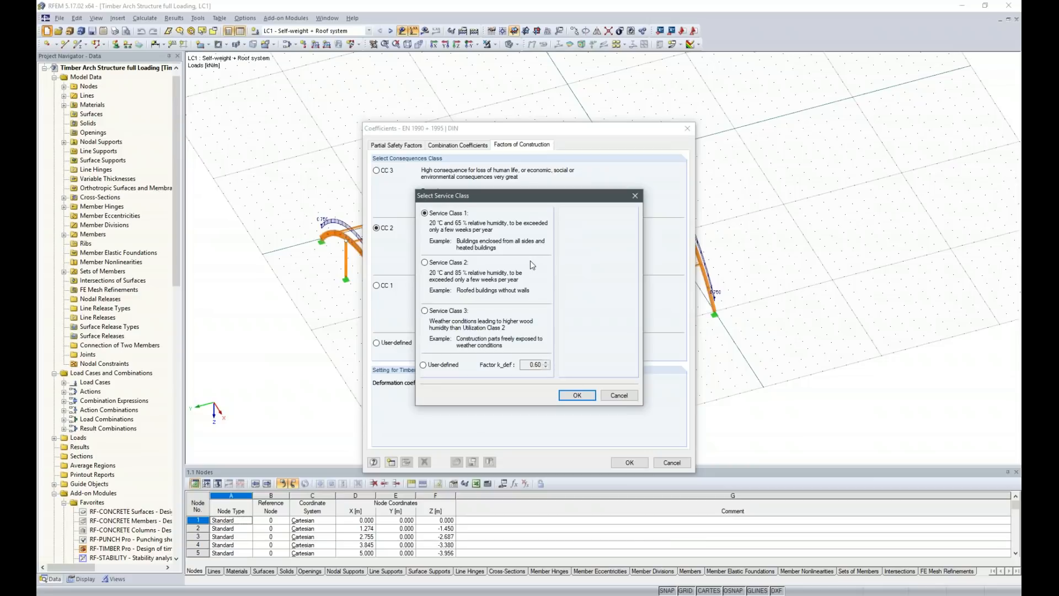
{"action": "left_click", "coordinate": [573, 395]}
{"action": "left_click", "coordinate": [630, 462]}
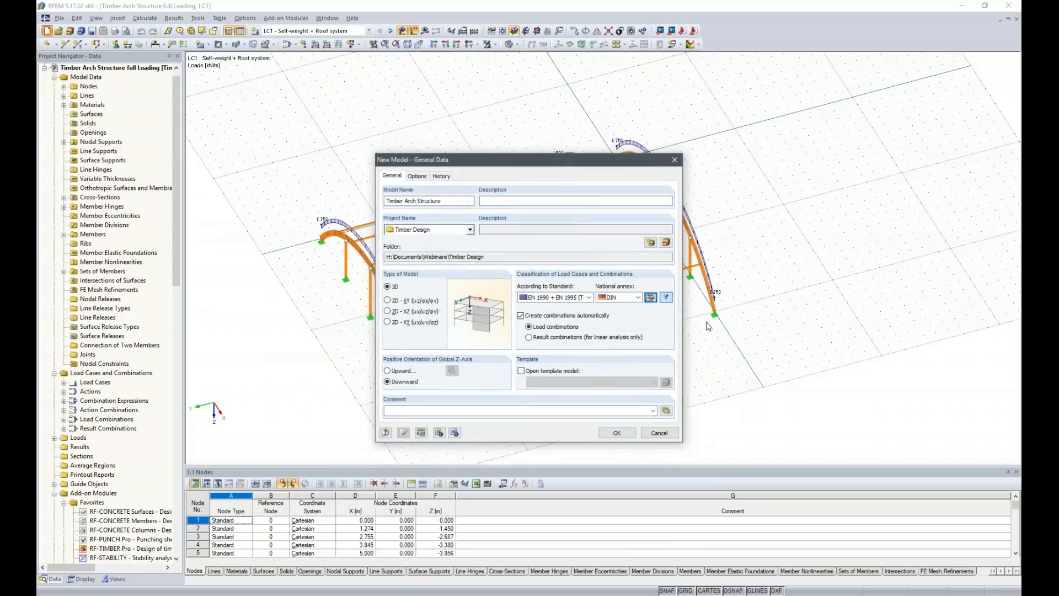
{"action": "left_click", "coordinate": [619, 434]}
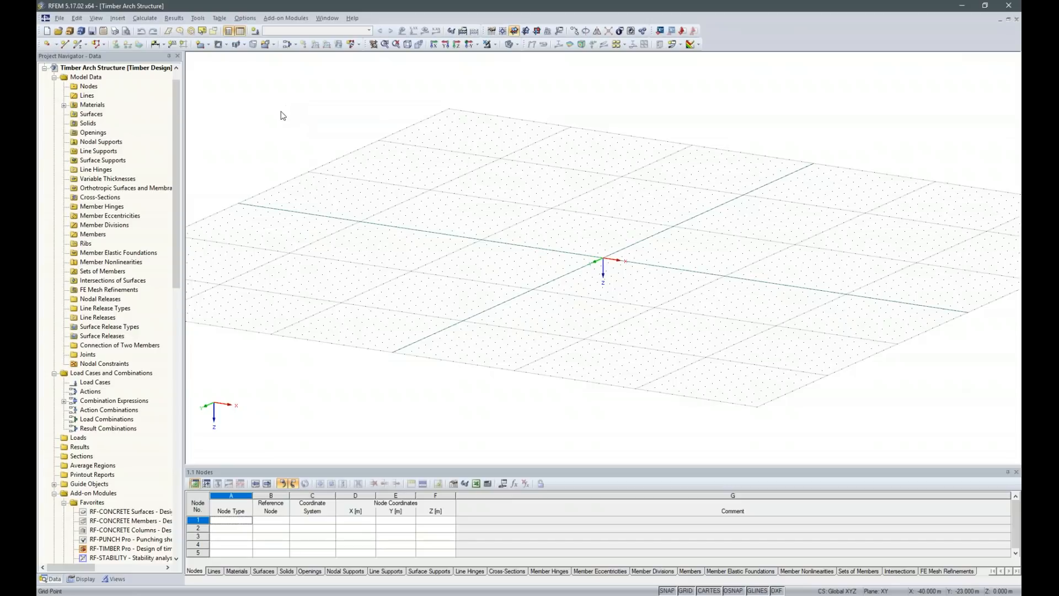
- Draw a three-node arc in the XZ work plane from the origin through X 10, Z -5 m to X 20, Z 0 m
{"action": "left_click", "coordinate": [535, 31]}
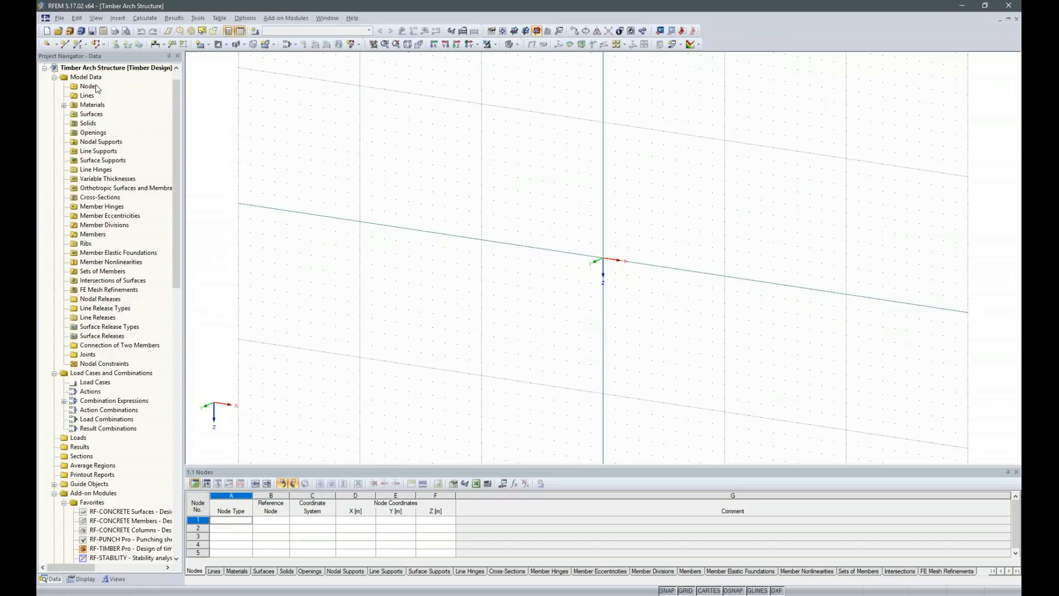
{"action": "left_click", "coordinate": [65, 44]}
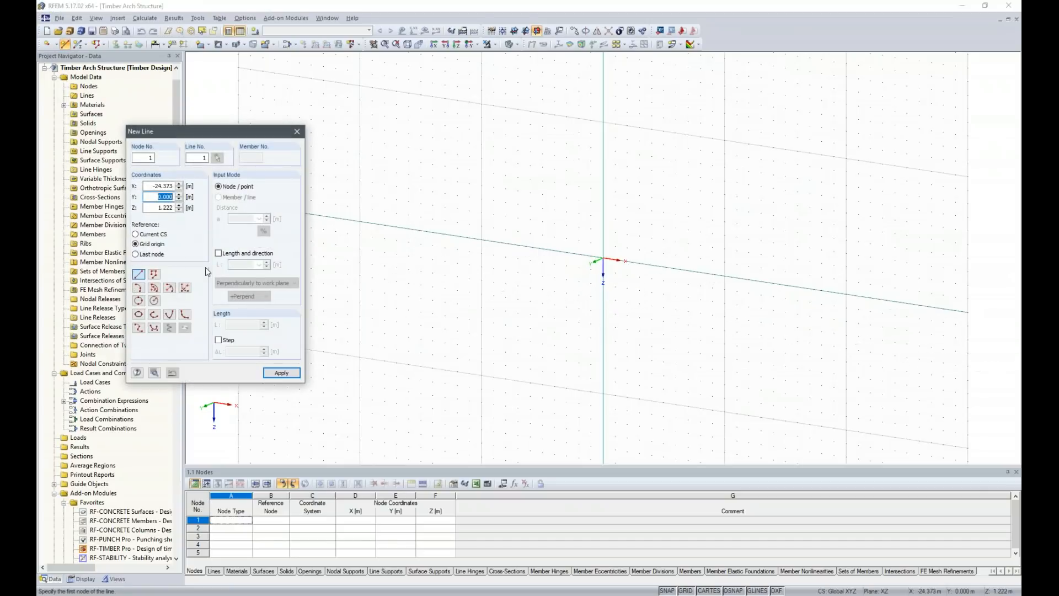
{"action": "left_click", "coordinate": [138, 288]}
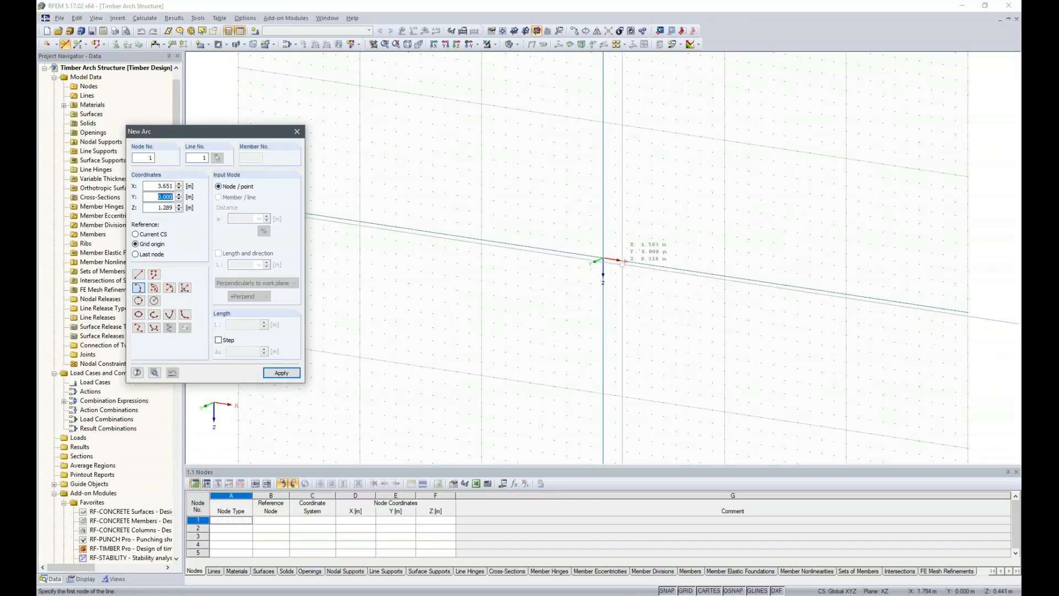
{"action": "left_click", "coordinate": [603, 258]}
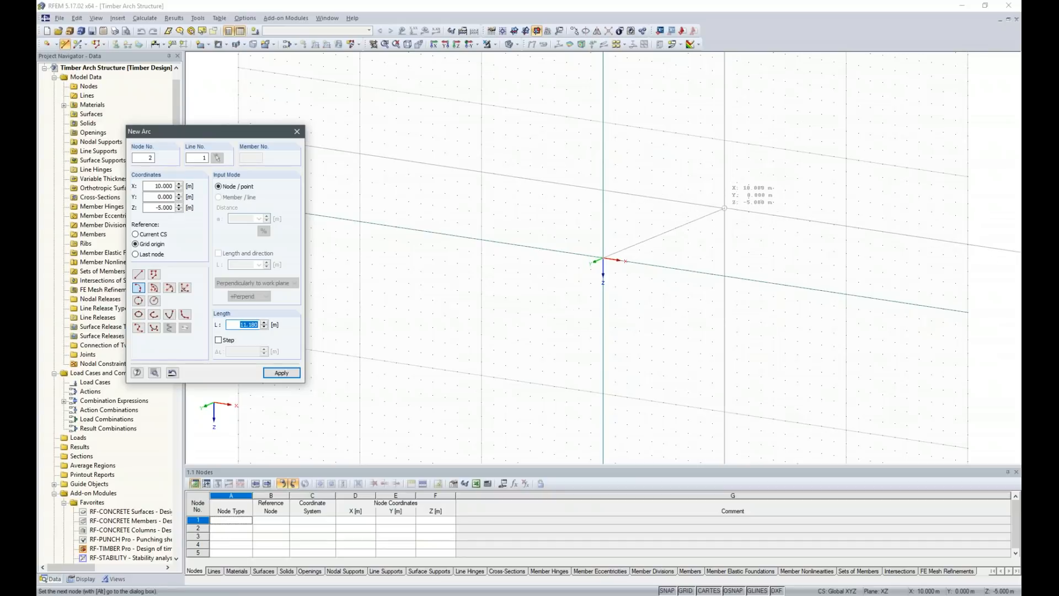
{"action": "left_click", "coordinate": [724, 208]}
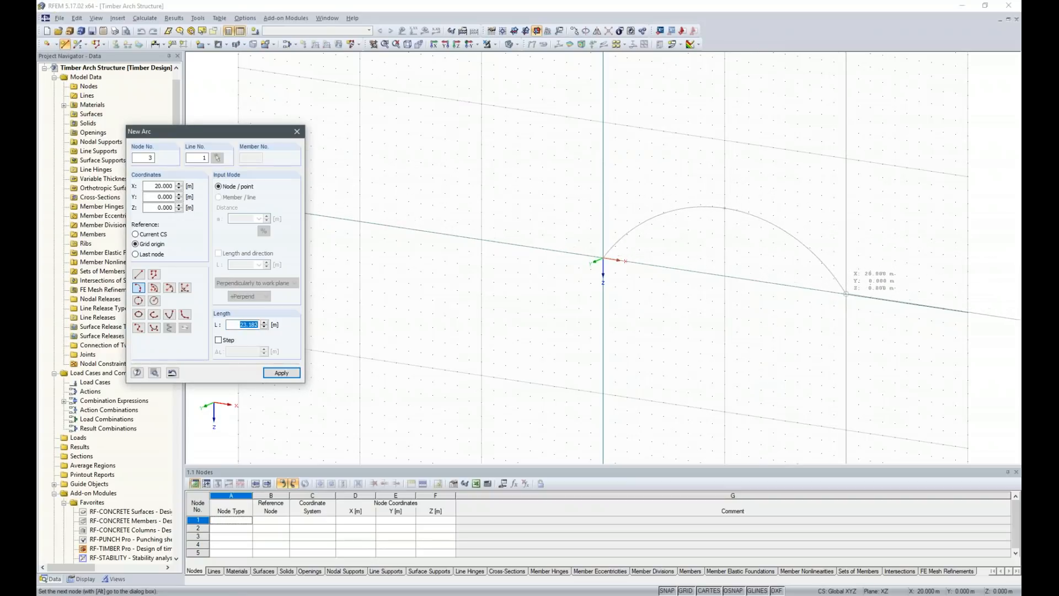
{"action": "left_click", "coordinate": [845, 293]}
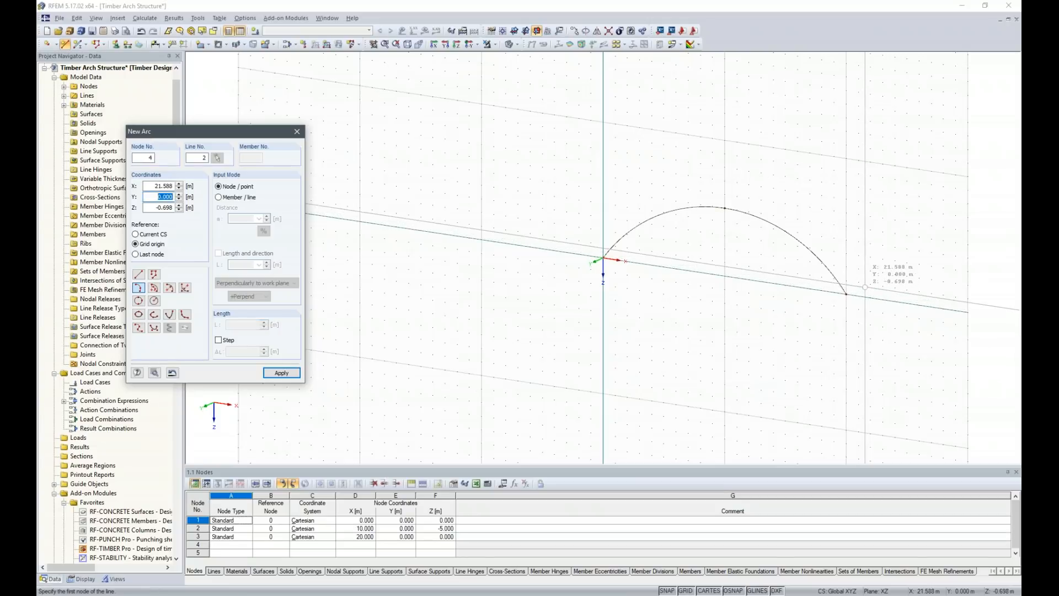
{"action": "key", "text": "Escape"}
- Add a beam member to the arc line with a 140 x 440 mm rectangular timber cross-section in Glulam Timber GL28c
{"action": "left_click", "coordinate": [470, 45]}
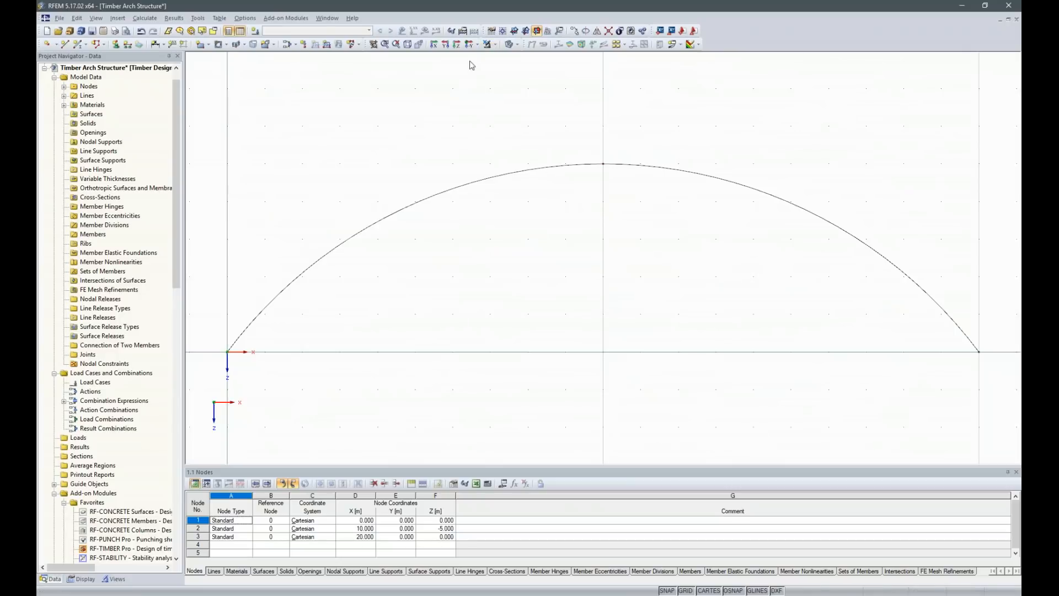
{"action": "right_click", "coordinate": [870, 252]}
{"action": "left_click", "coordinate": [882, 254]}
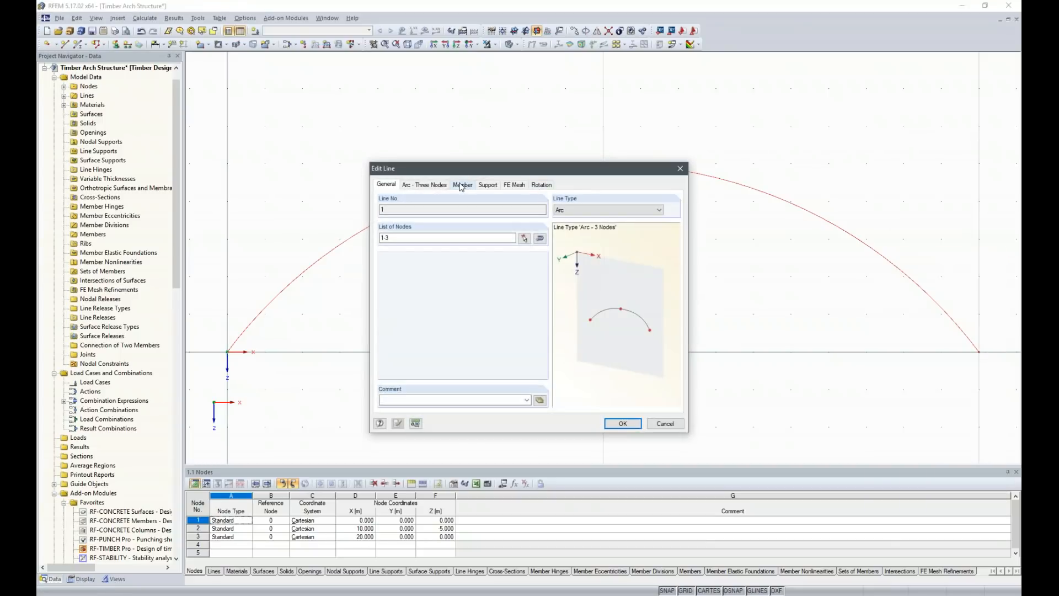
{"action": "left_click", "coordinate": [462, 184]}
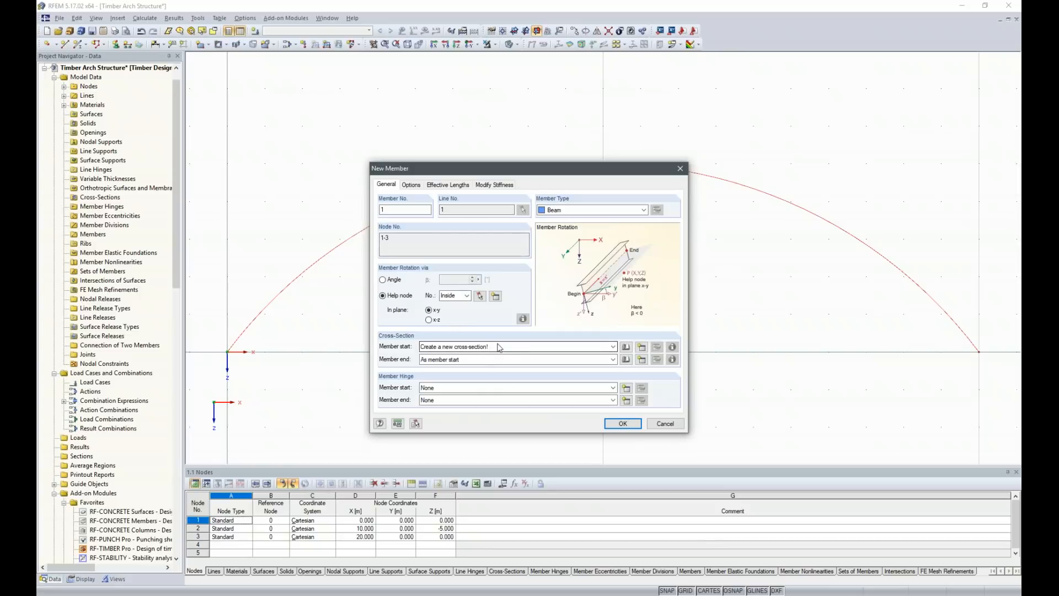
{"action": "left_click", "coordinate": [625, 348]}
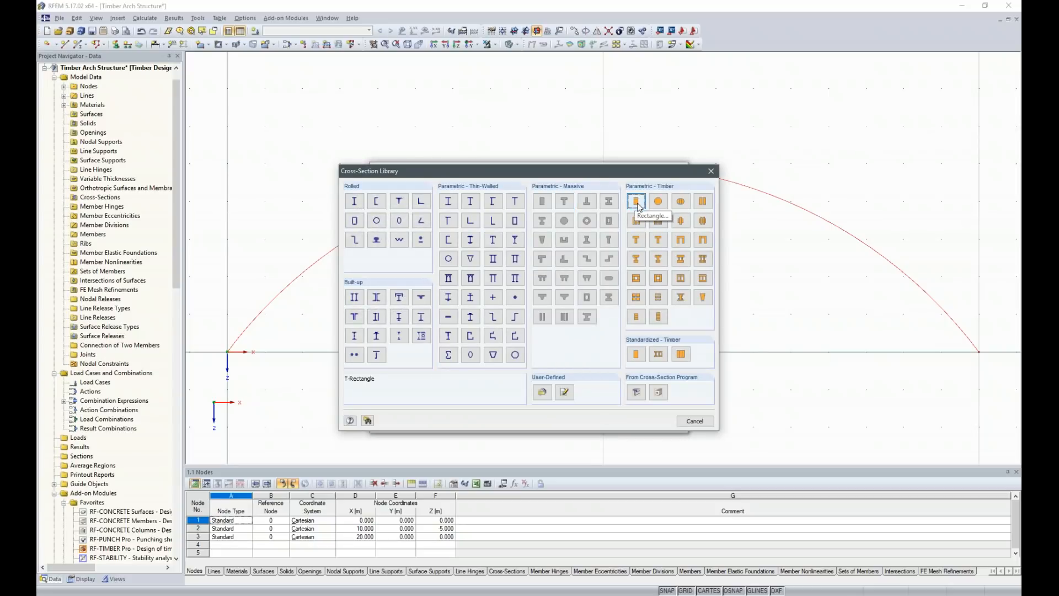
{"action": "left_click", "coordinate": [637, 202]}
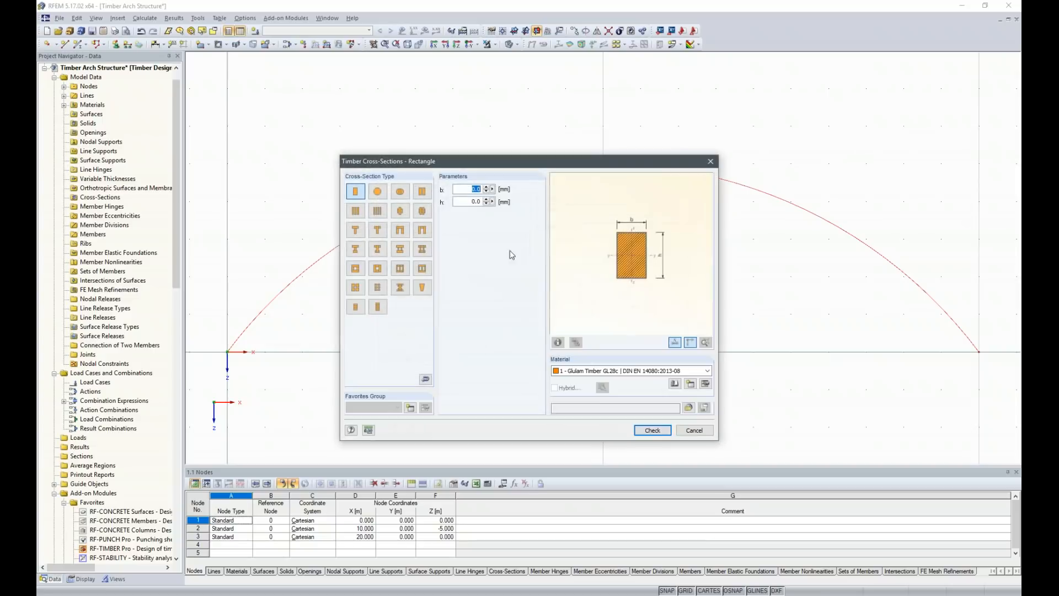
{"action": "left_click", "coordinate": [458, 189]}
{"action": "type", "text": "140"}
{"action": "key", "text": "Tab"}
{"action": "type", "text": "4"}
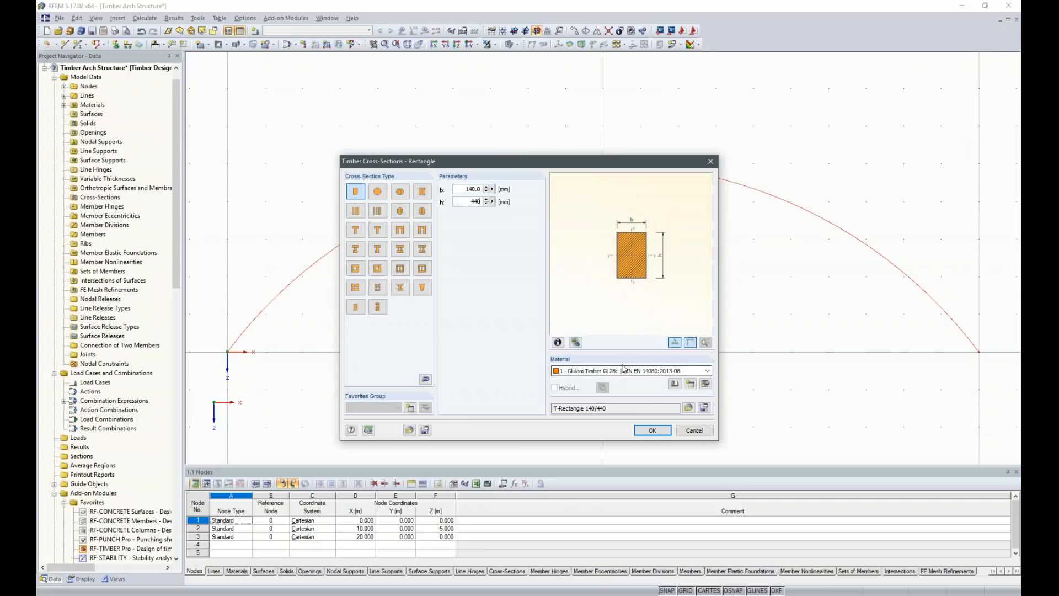
{"action": "left_click", "coordinate": [652, 430]}
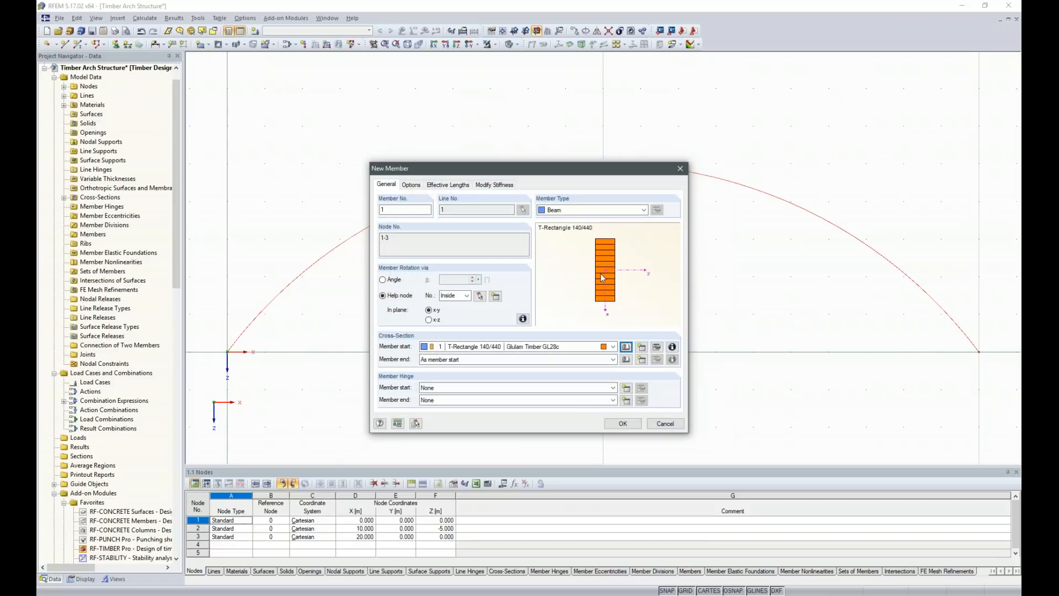
- Define the new member's rotation by an angle of 0° and apply the member to the arc line
{"action": "left_click", "coordinate": [383, 280]}
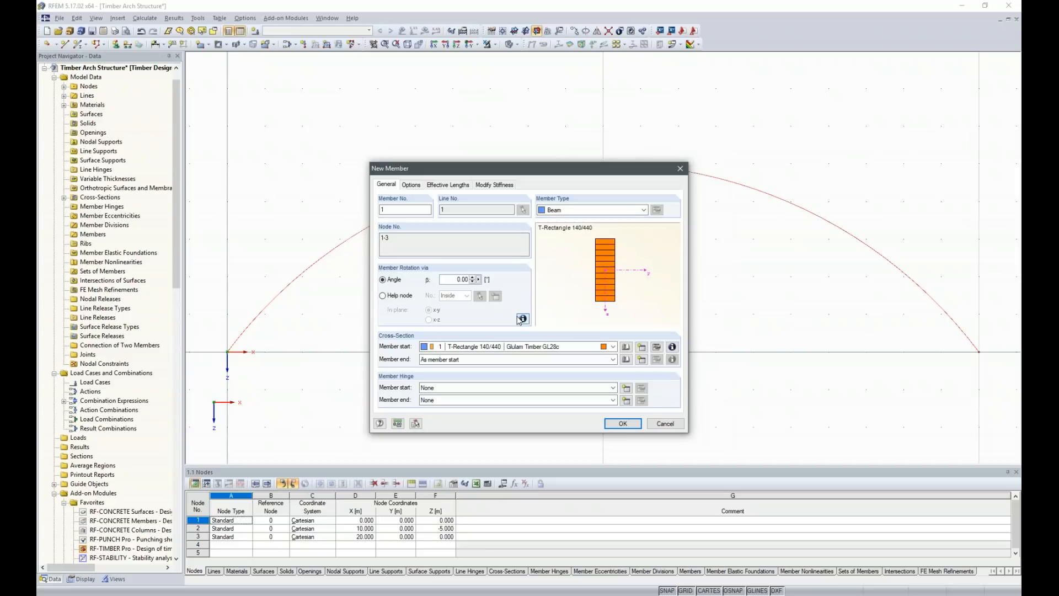
{"action": "left_click", "coordinate": [632, 427]}
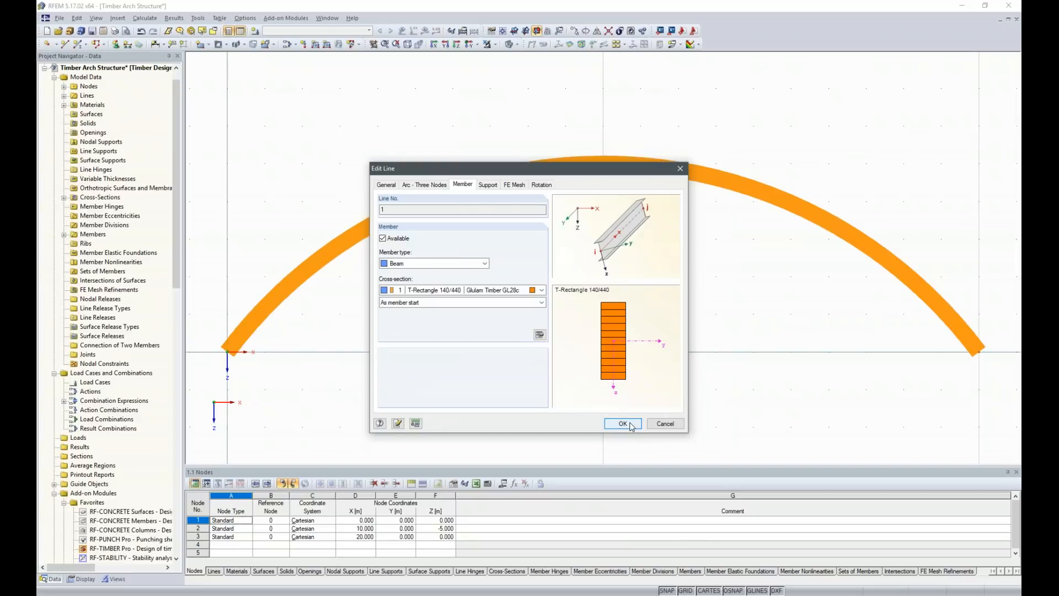
{"action": "left_click", "coordinate": [632, 427]}
- Assign hinged nodal supports to both end nodes of the arch, using the global X,Y,Z axis system
{"action": "middle_click_drag", "start_coordinate": [853, 324], "coordinate": [720, 343], "text": "ctrl"}
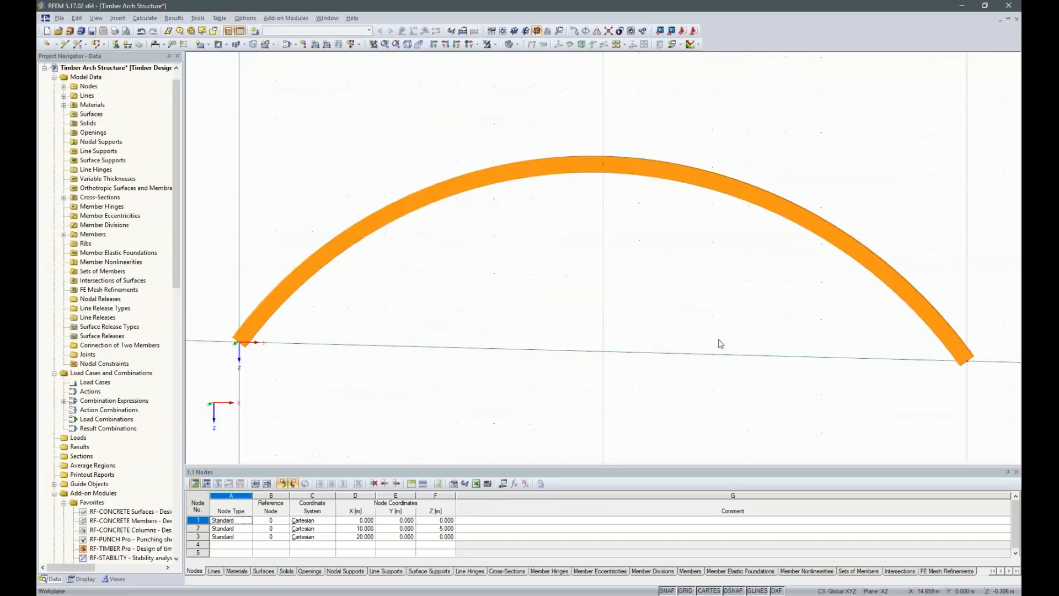
{"action": "scroll", "coordinate": [720, 343], "scroll_direction": "down", "scroll_amount": 2}
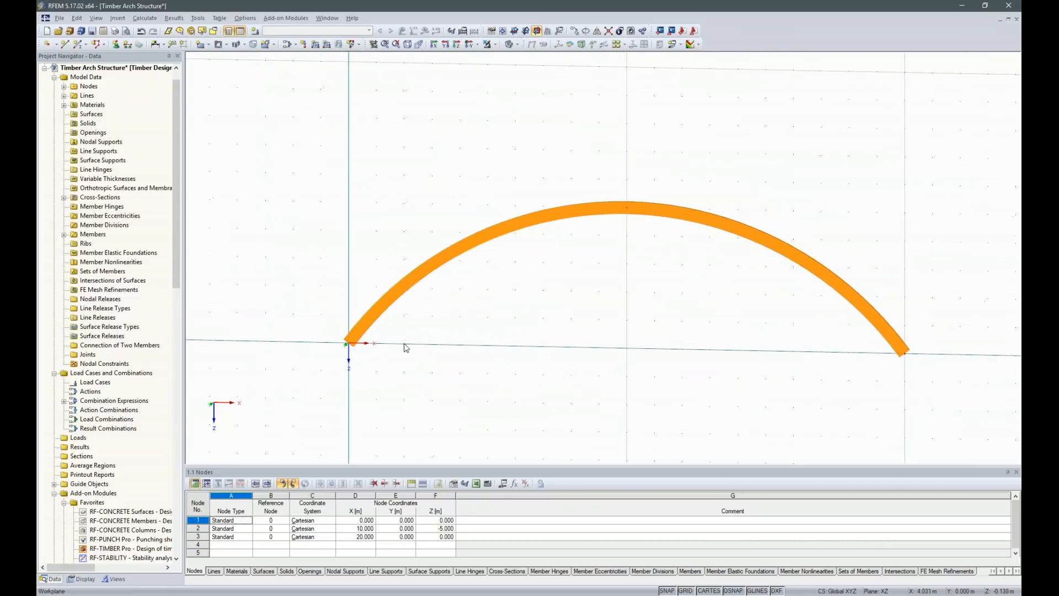
{"action": "left_click_drag", "start_coordinate": [306, 319], "coordinate": [960, 428]}
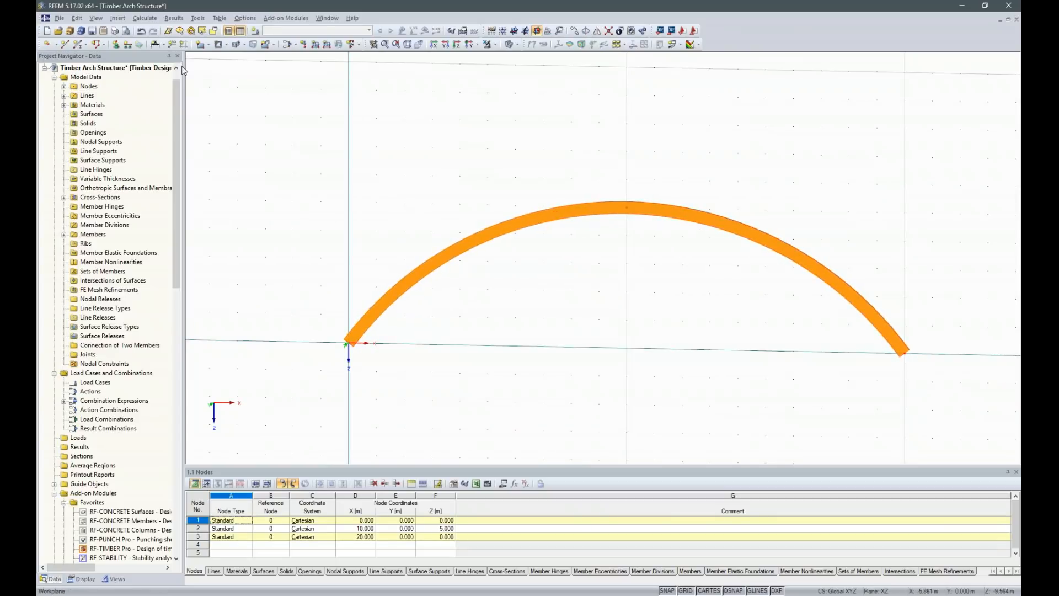
{"action": "left_click", "coordinate": [116, 45]}
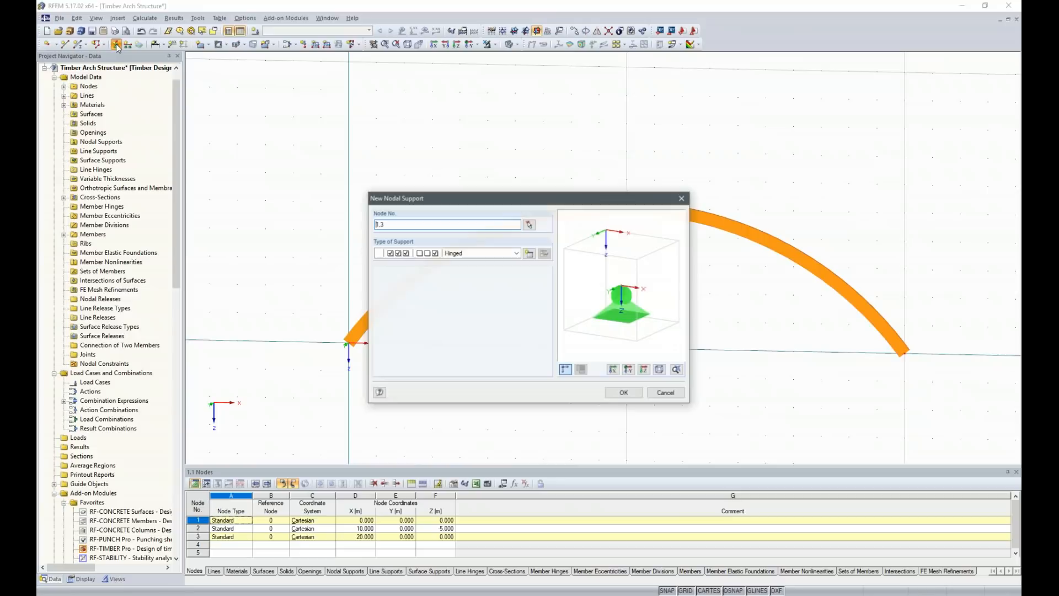
{"action": "left_click", "coordinate": [527, 254]}
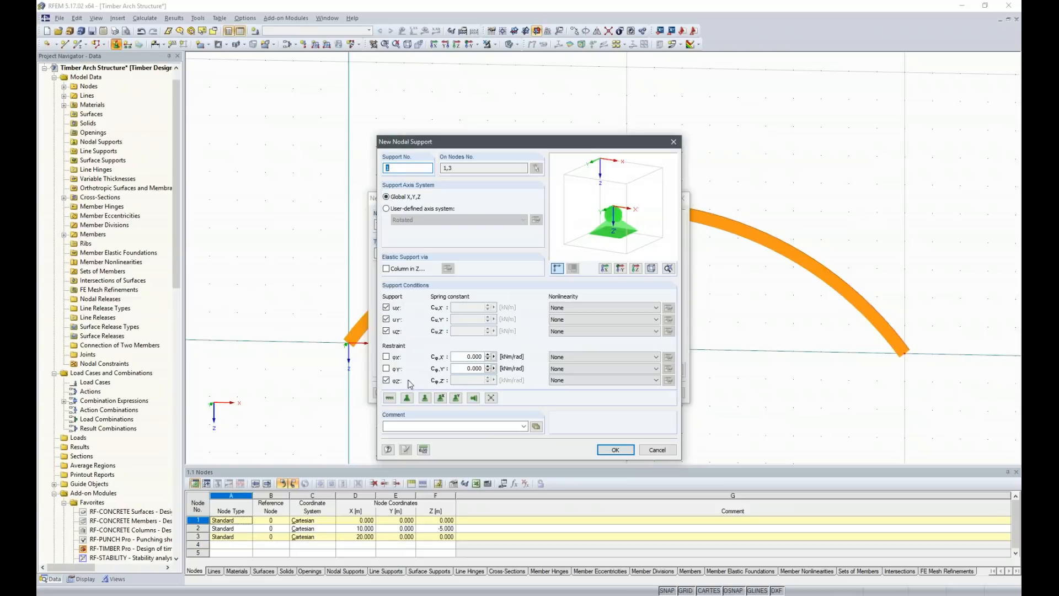
{"action": "left_click", "coordinate": [628, 450]}
{"action": "left_click", "coordinate": [624, 392]}
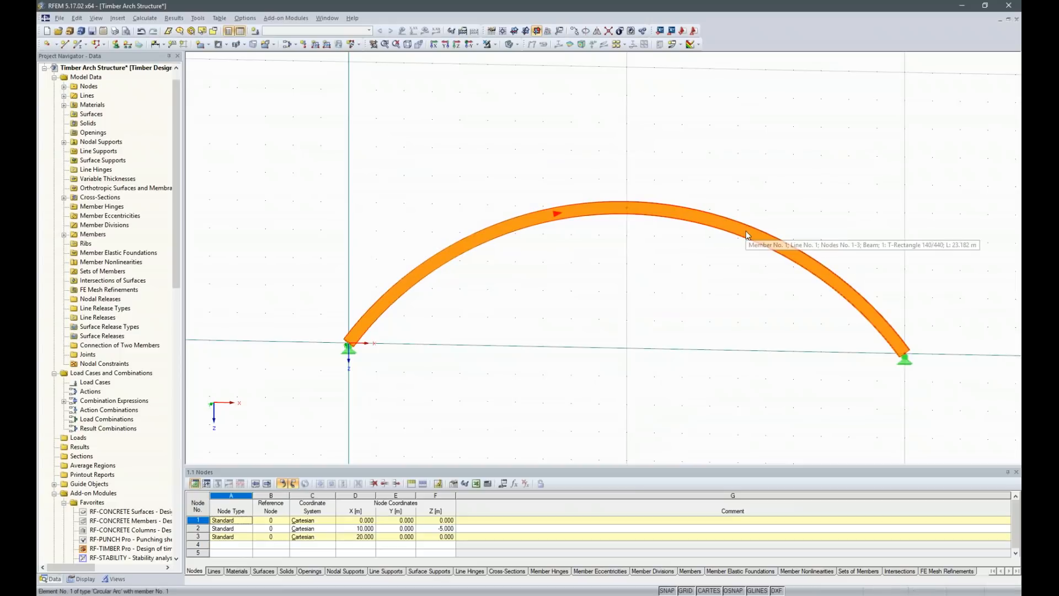
- Create a set of members from the arch member
{"action": "right_click", "coordinate": [766, 239]}
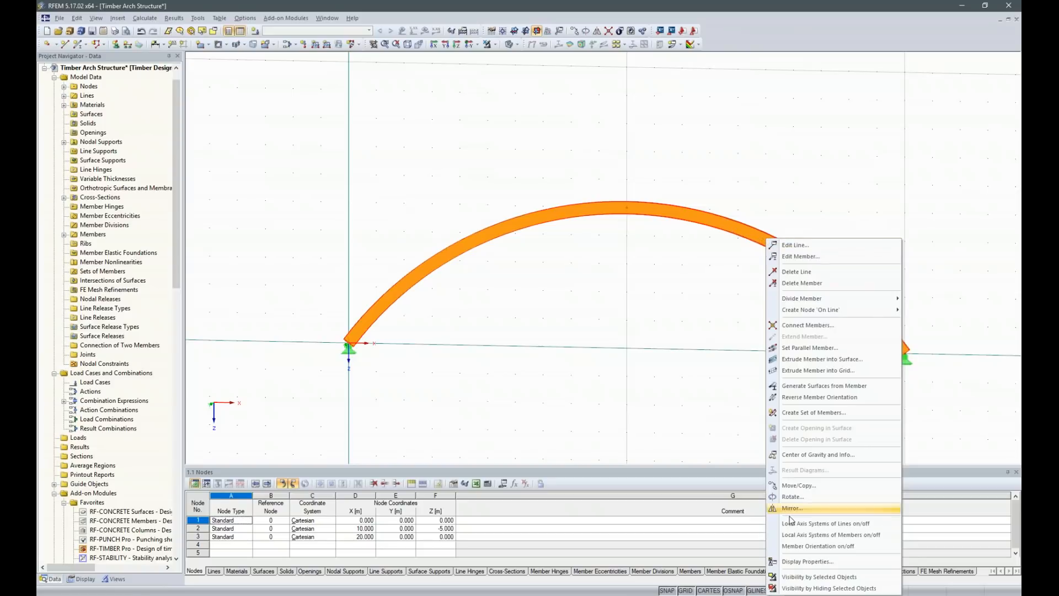
{"action": "left_click", "coordinate": [811, 413]}
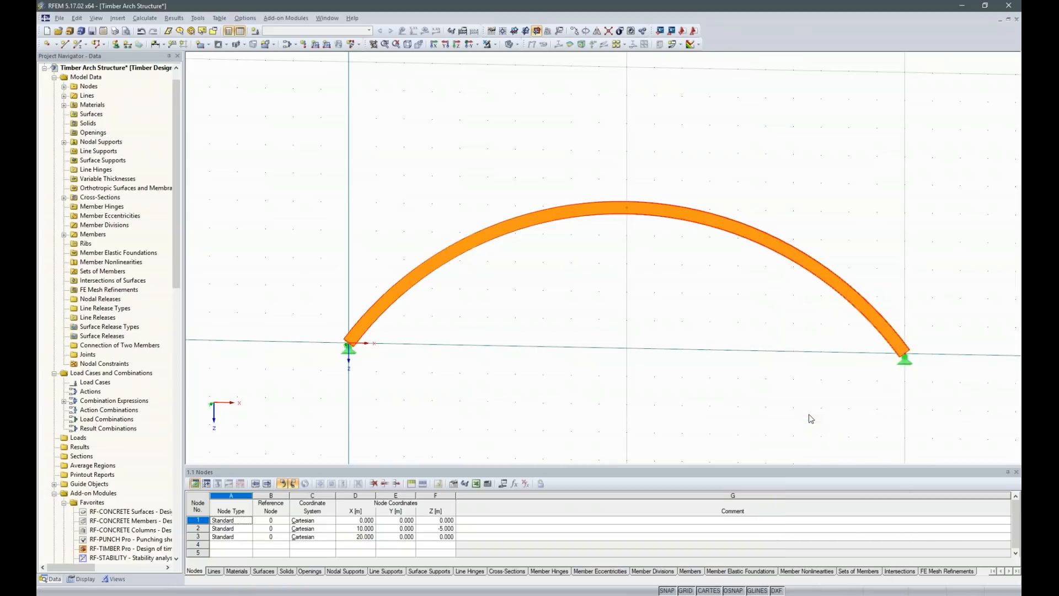
{"action": "left_click", "coordinate": [612, 384]}
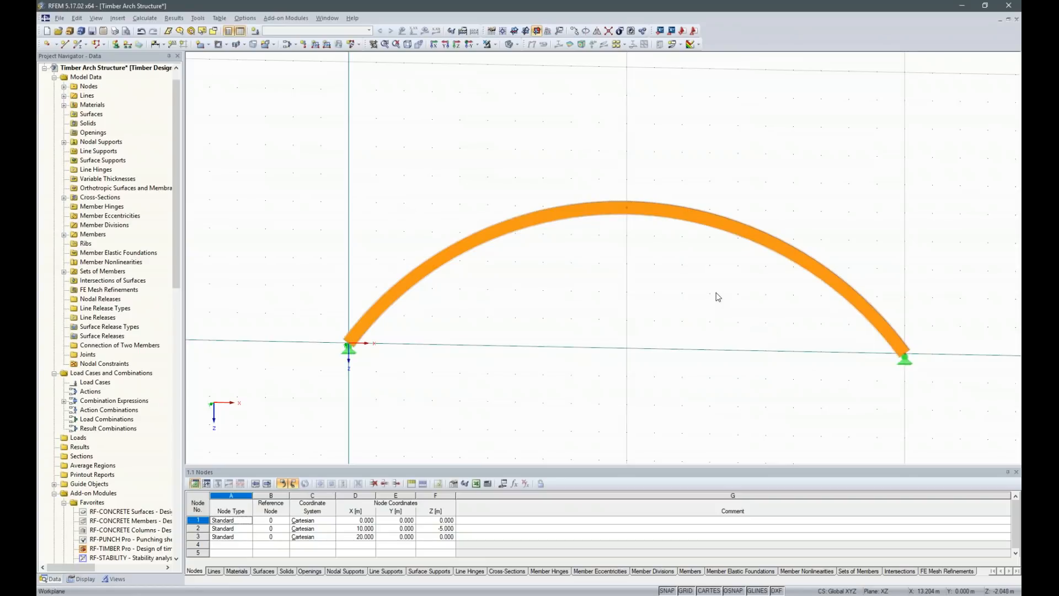
- Divide the arch member using two intermediate nodes with continuous numbering
{"action": "right_click", "coordinate": [690, 221]}
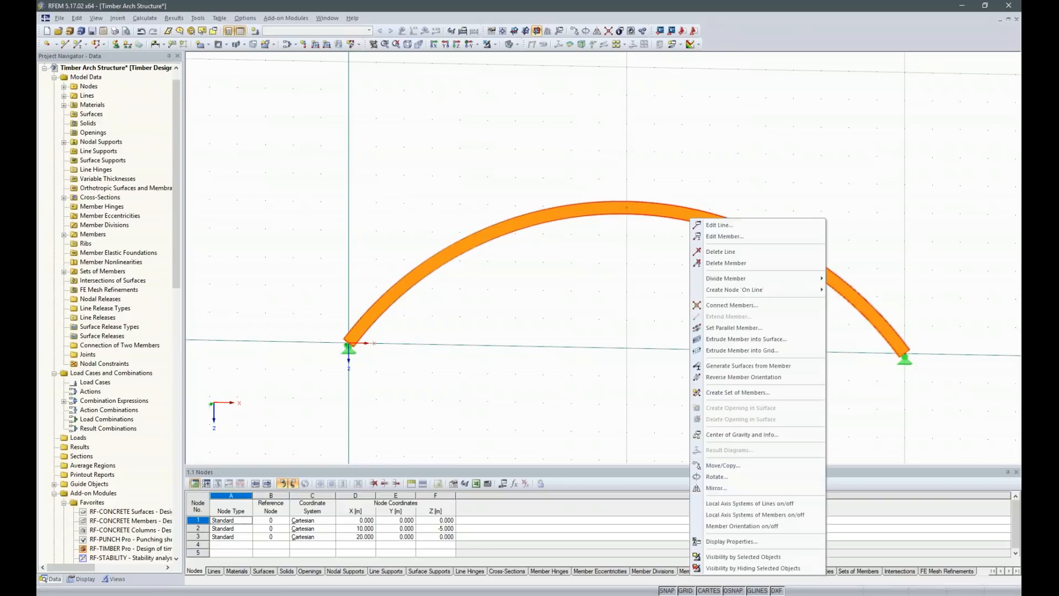
{"action": "mouse_move", "coordinate": [735, 281]}
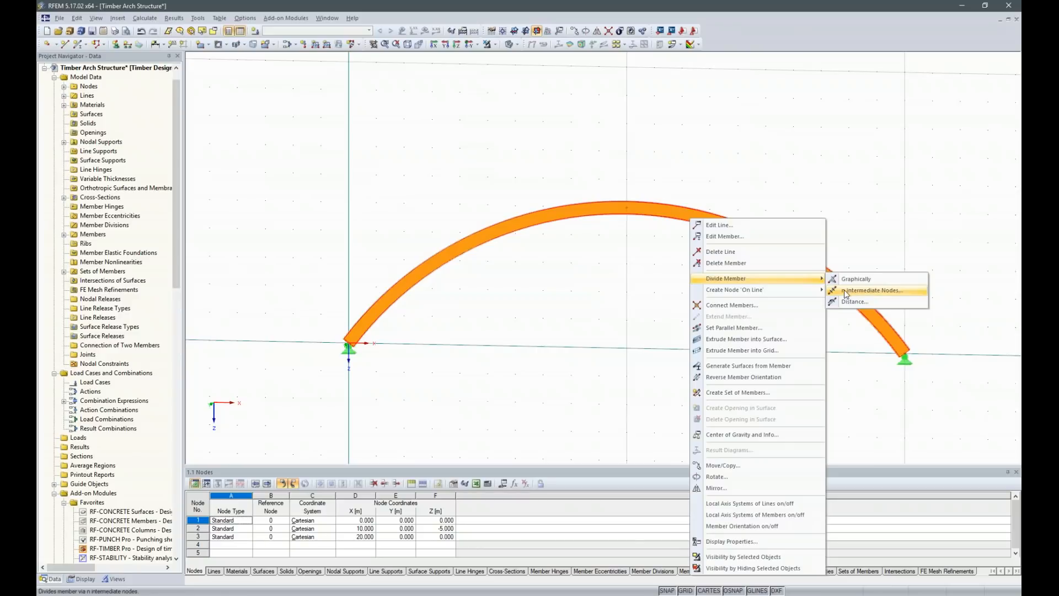
{"action": "left_click", "coordinate": [873, 294]}
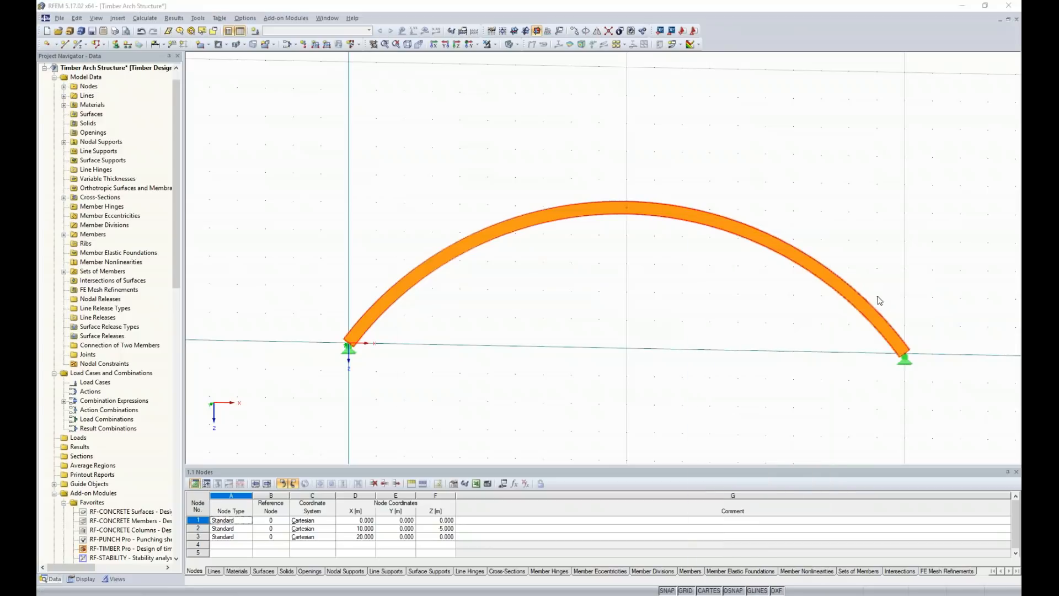
{"action": "left_click", "coordinate": [475, 305]}
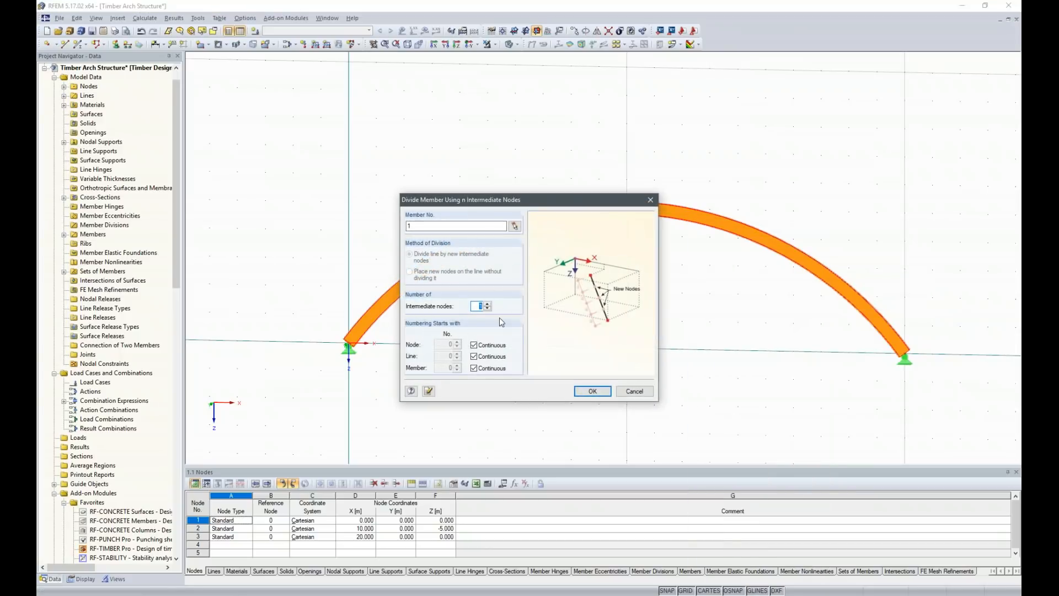
{"action": "left_click", "coordinate": [592, 390]}
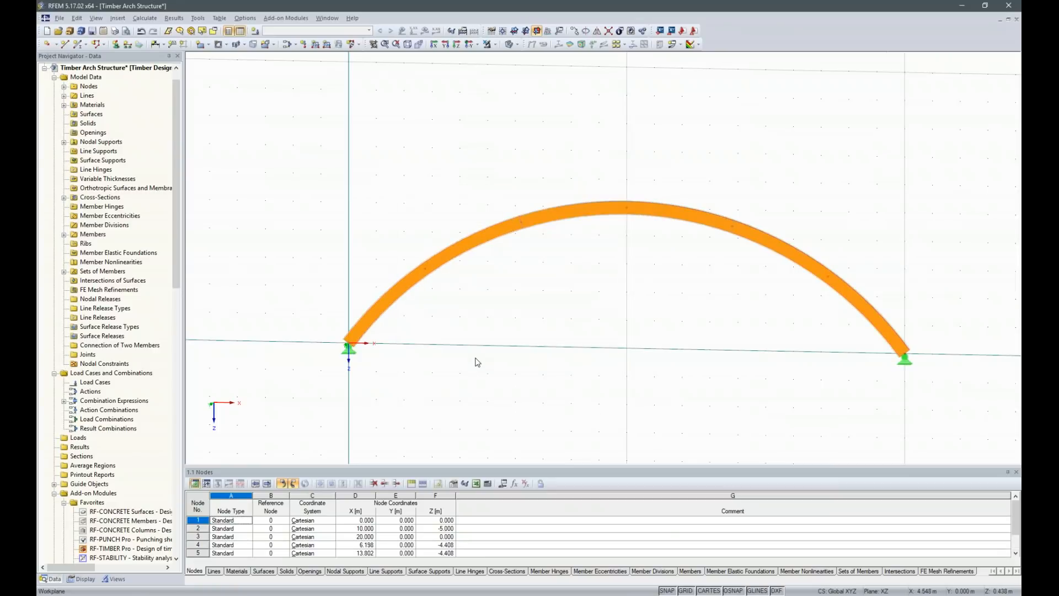
- Select the whole arch with its supports and set up five copies displaced by 5 m in the Y direction
{"action": "scroll", "coordinate": [478, 359], "scroll_direction": "down", "scroll_amount": 2}
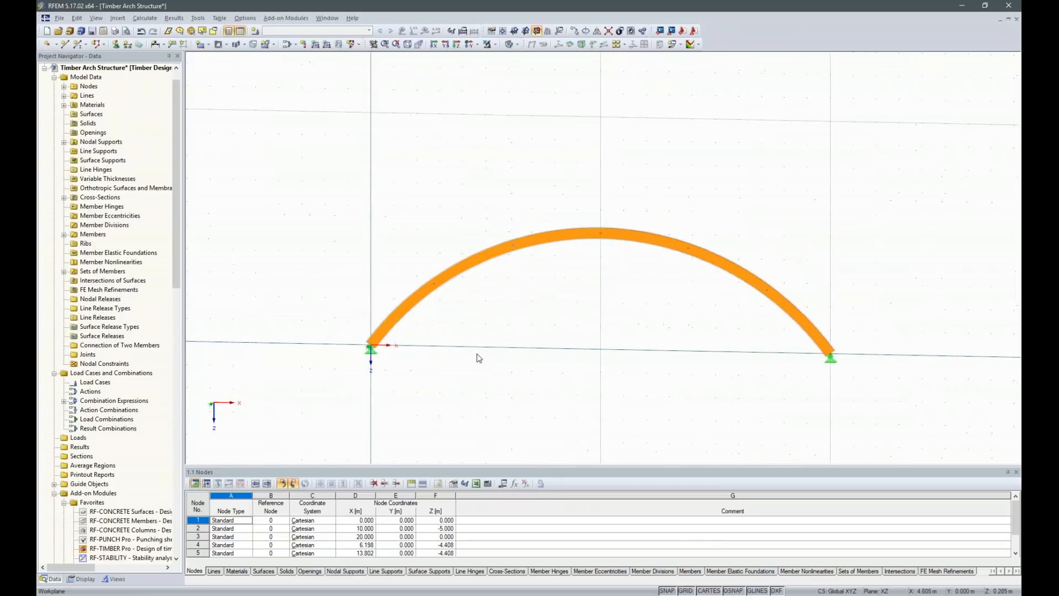
{"action": "left_click_drag", "start_coordinate": [275, 209], "coordinate": [883, 399]}
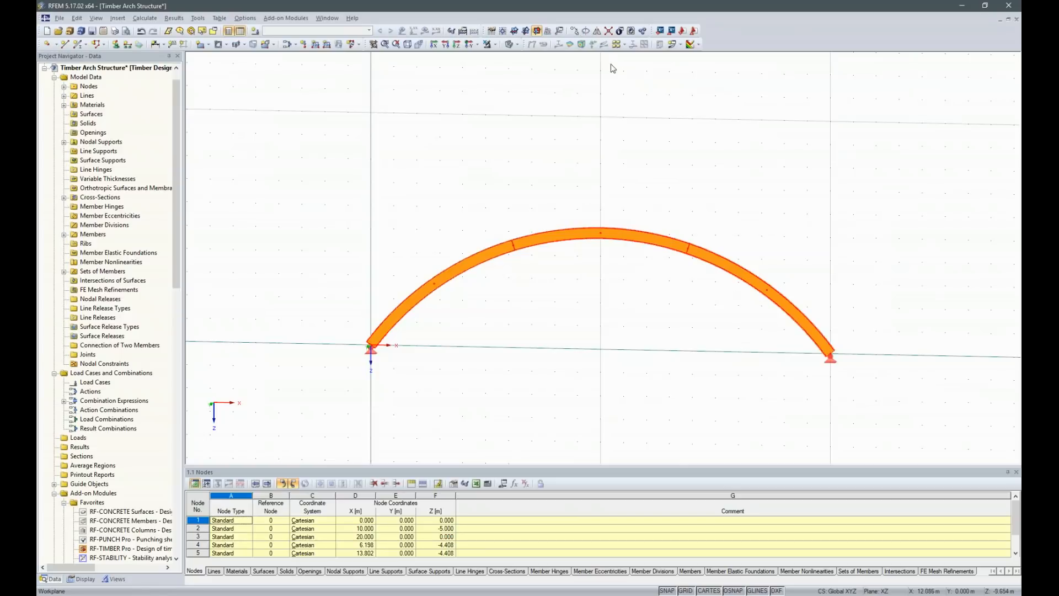
{"action": "key", "text": "ctrl+m"}
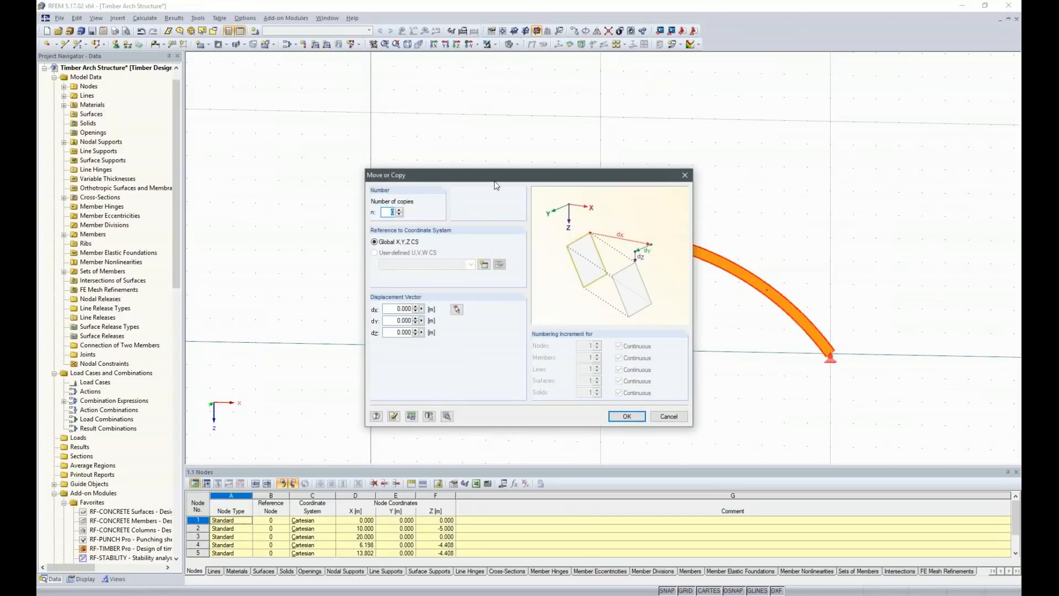
{"action": "left_click", "coordinate": [400, 210]}
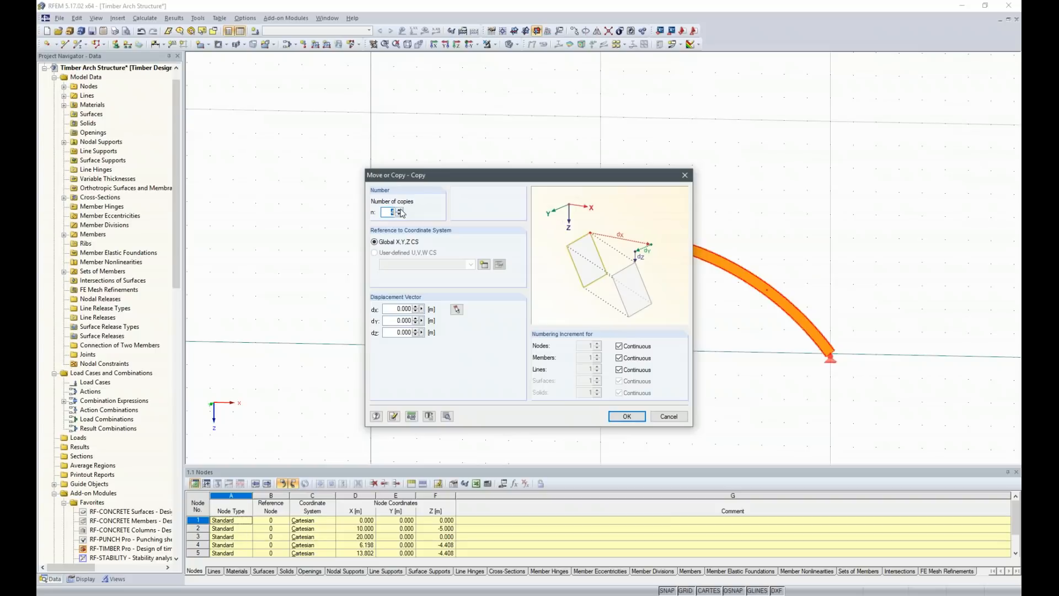
{"action": "double_click", "coordinate": [403, 320]}
{"action": "type", "text": "5"}
- Enable creating new lines and new members between the selected nodes and their copies in the copy's detail settings
{"action": "left_click", "coordinate": [447, 418]}
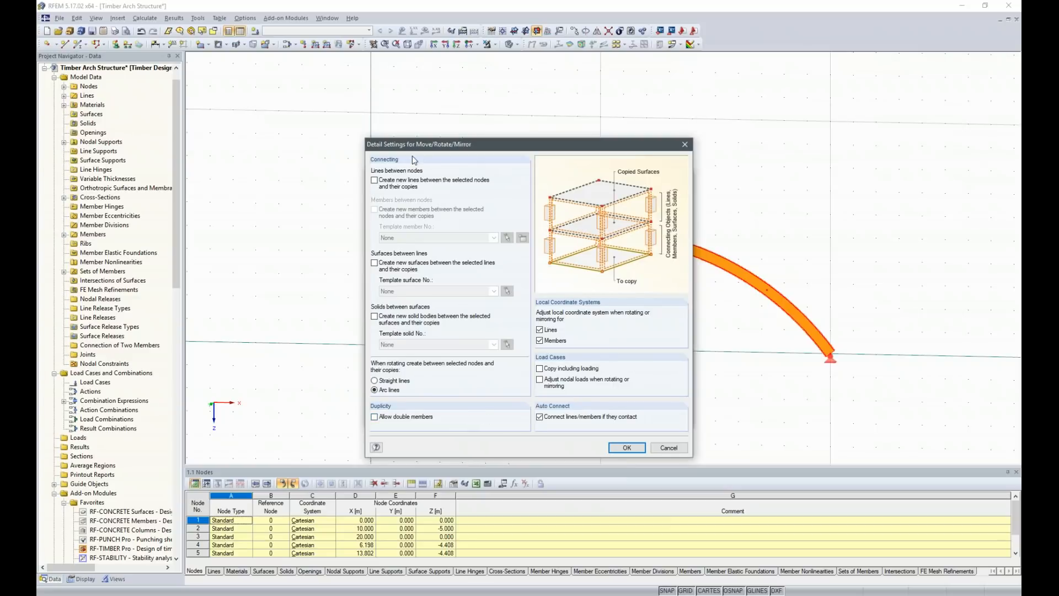
{"action": "left_click", "coordinate": [375, 180]}
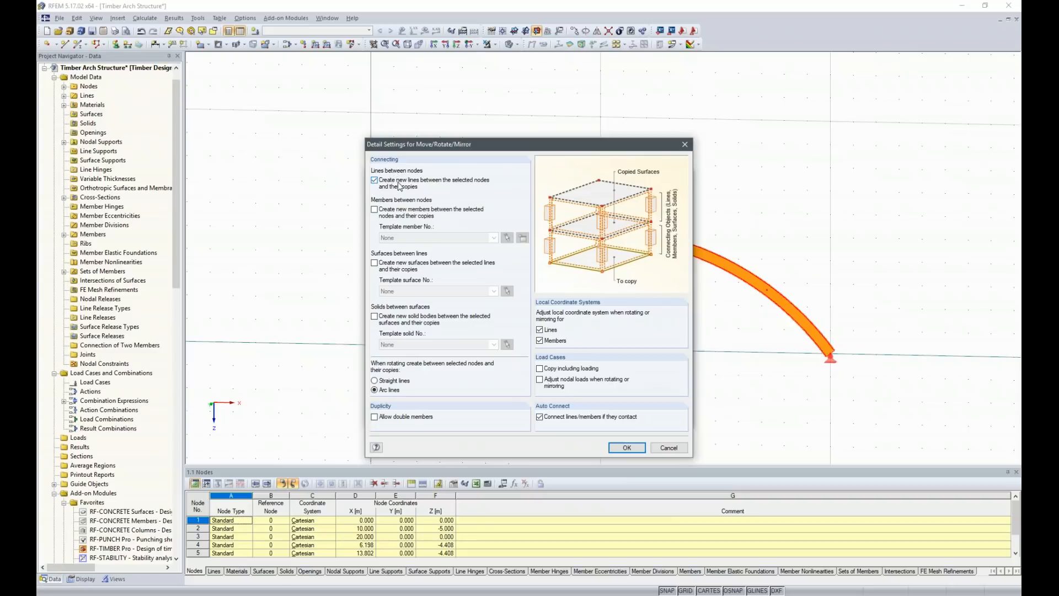
{"action": "left_click", "coordinate": [375, 210]}
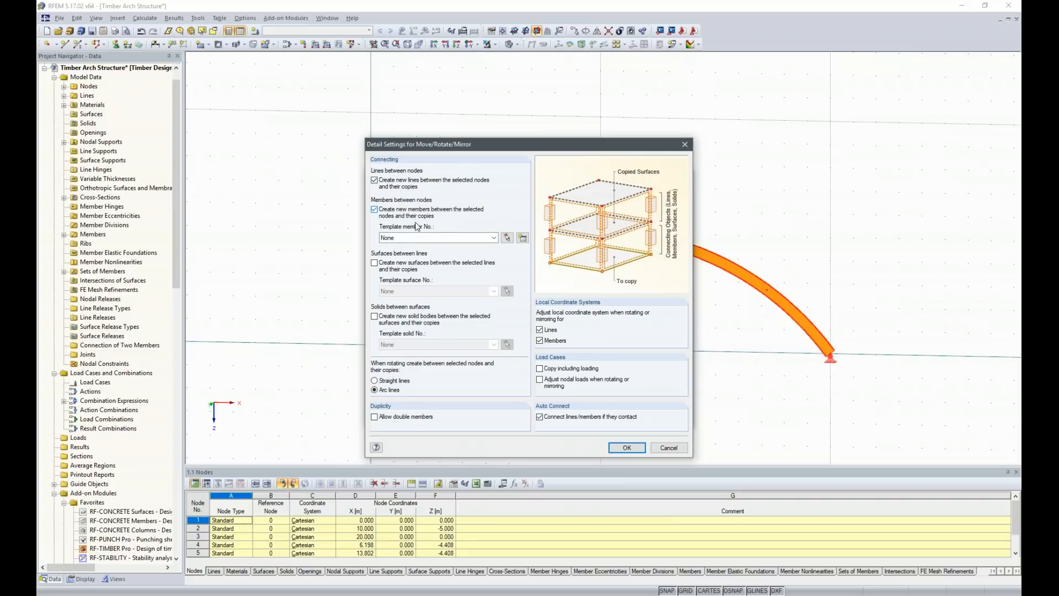
{"action": "left_click", "coordinate": [494, 238]}
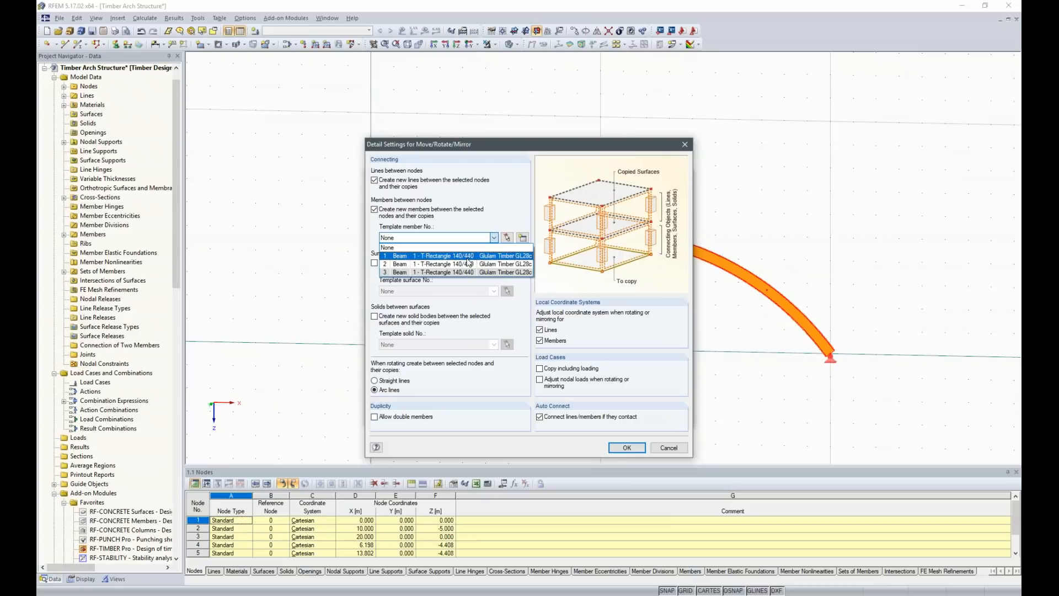
- Create a new template member for the connecting members and set its member type to Truss
{"action": "left_click", "coordinate": [523, 241]}
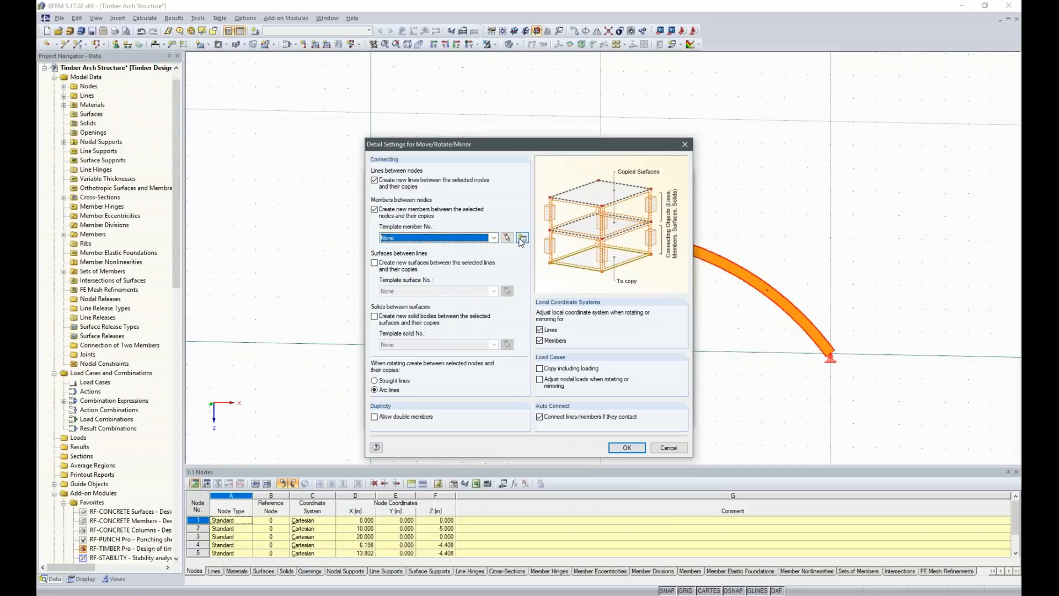
{"action": "left_click", "coordinate": [521, 239]}
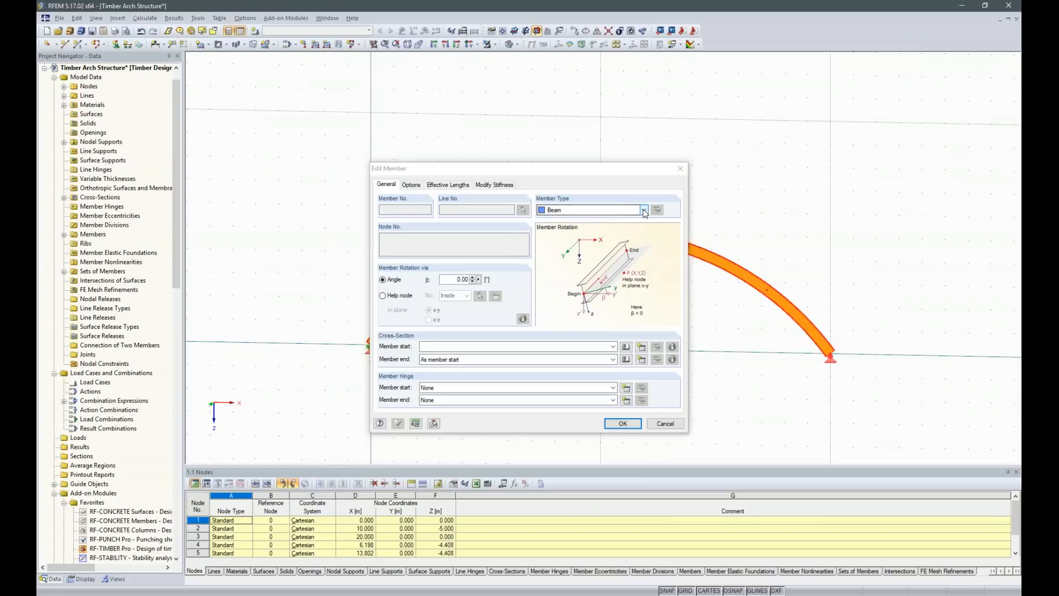
{"action": "left_click", "coordinate": [644, 210]}
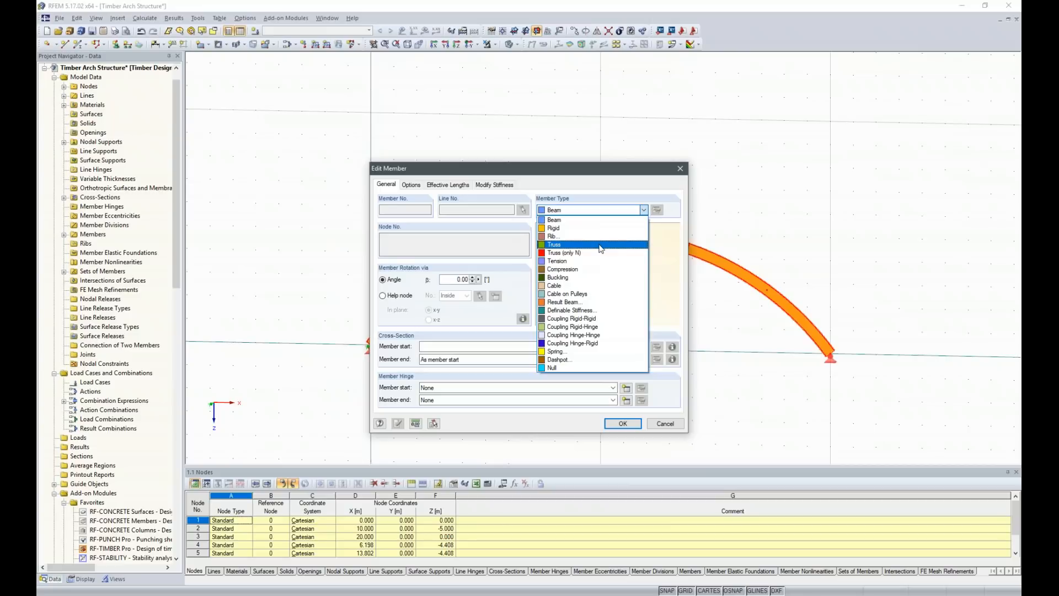
{"action": "left_click", "coordinate": [600, 246]}
- Assign the template member a 120 x 120 mm rectangular timber cross-section in Glulam Timber GL28c
{"action": "left_click", "coordinate": [627, 347]}
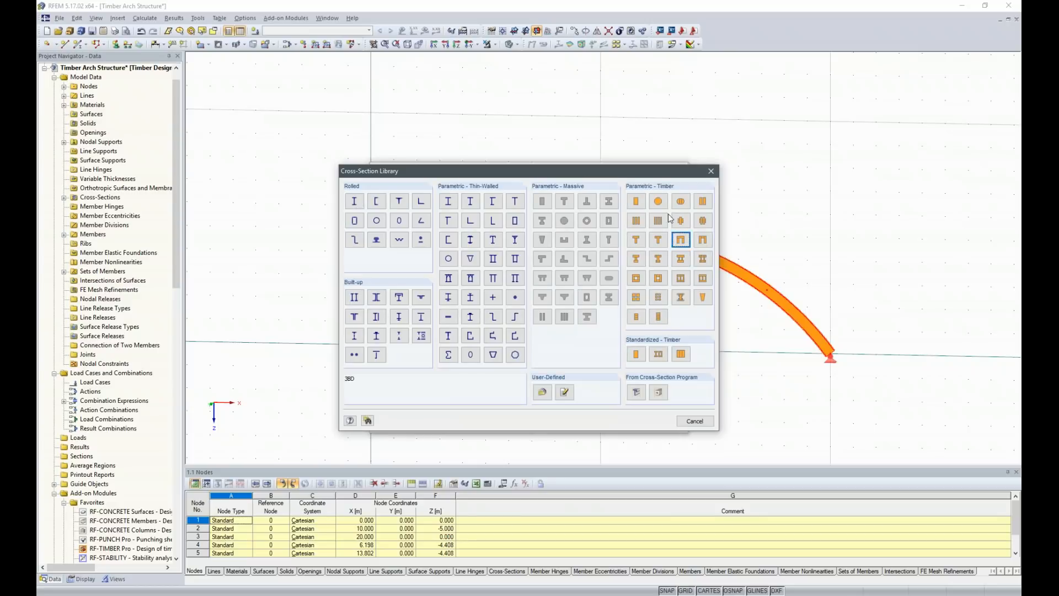
{"action": "left_click", "coordinate": [636, 202]}
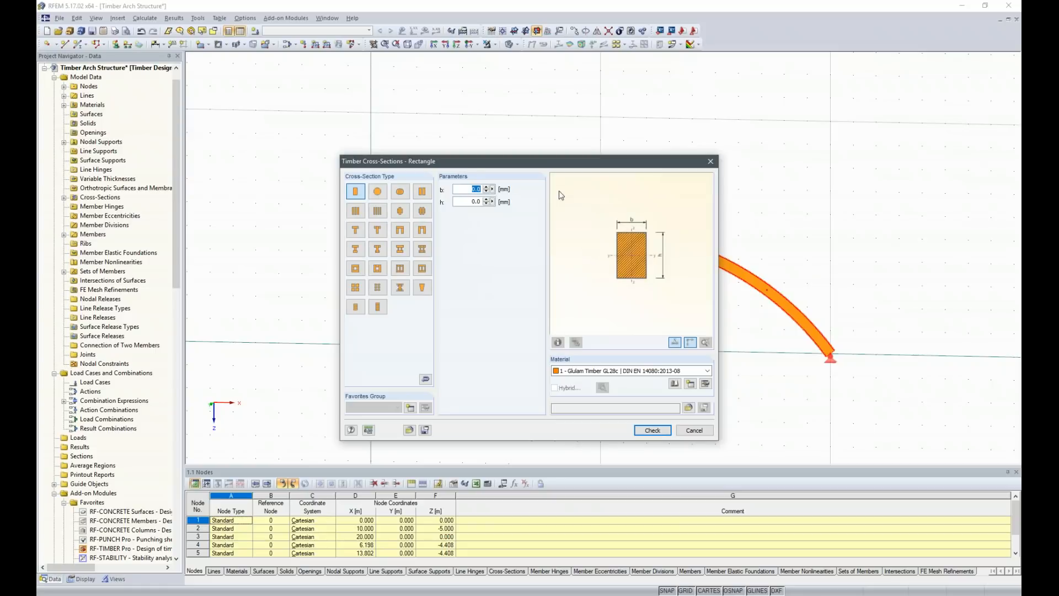
{"action": "type", "text": "120"}
{"action": "key", "text": "Tab"}
{"action": "type", "text": "12"}
{"action": "key", "text": "Tab"}
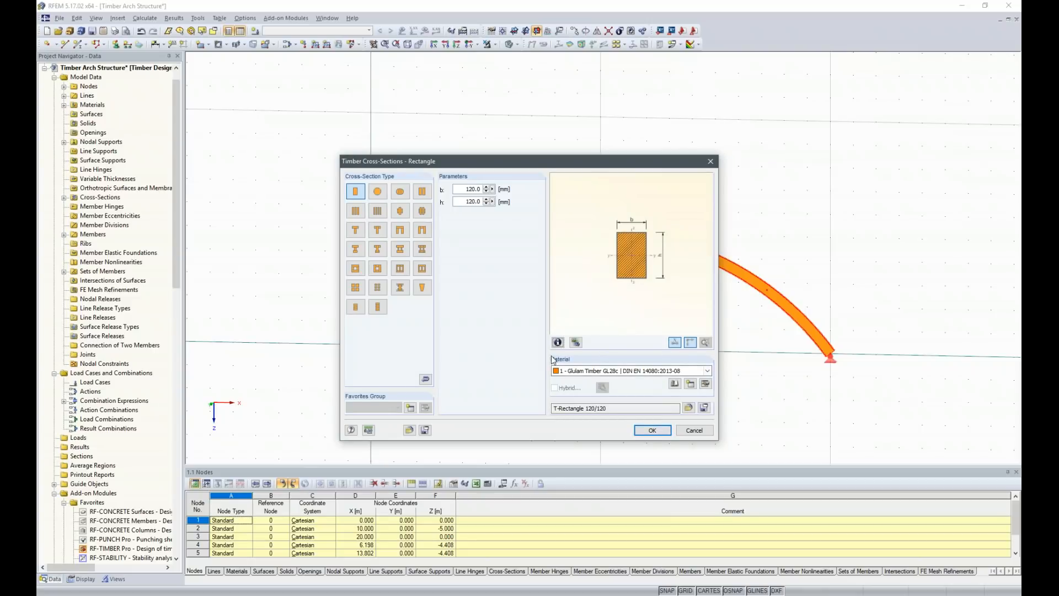
{"action": "left_click", "coordinate": [653, 431]}
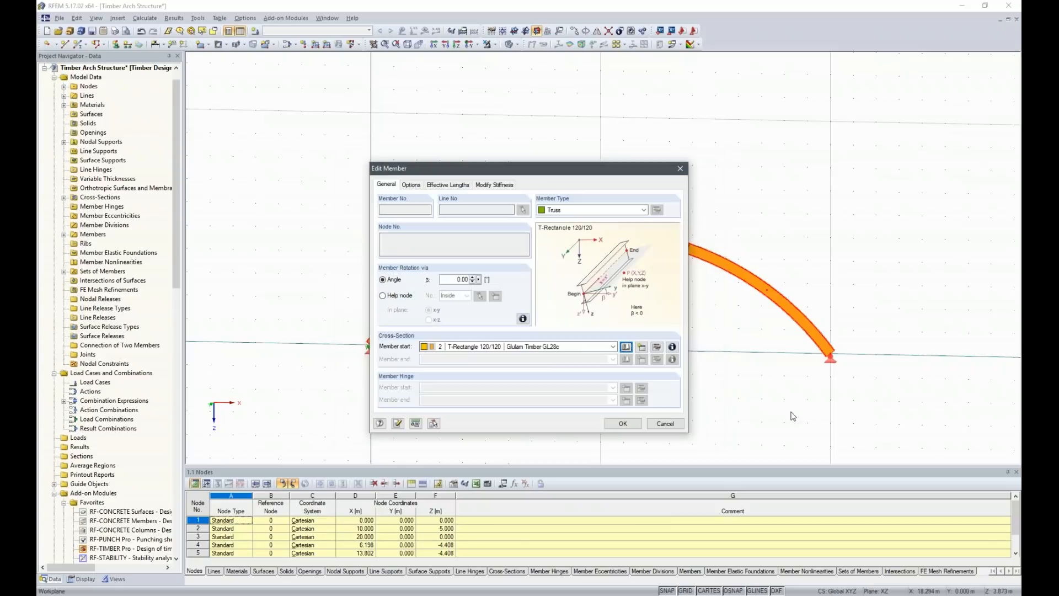
- Apply the template member and detail settings, and create the arch copies
{"action": "left_click", "coordinate": [632, 424]}
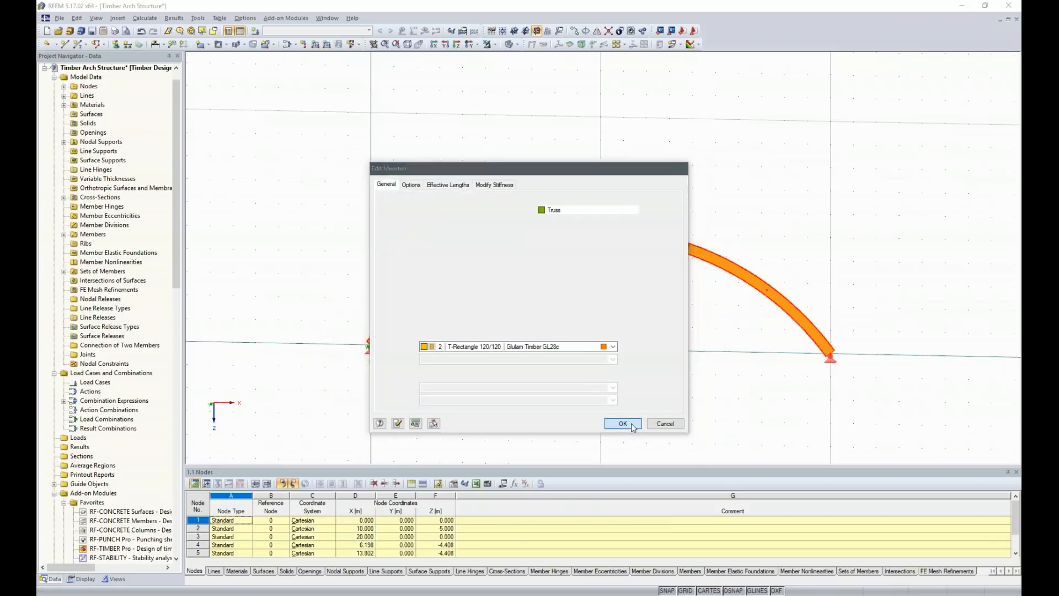
{"action": "left_click", "coordinate": [631, 446]}
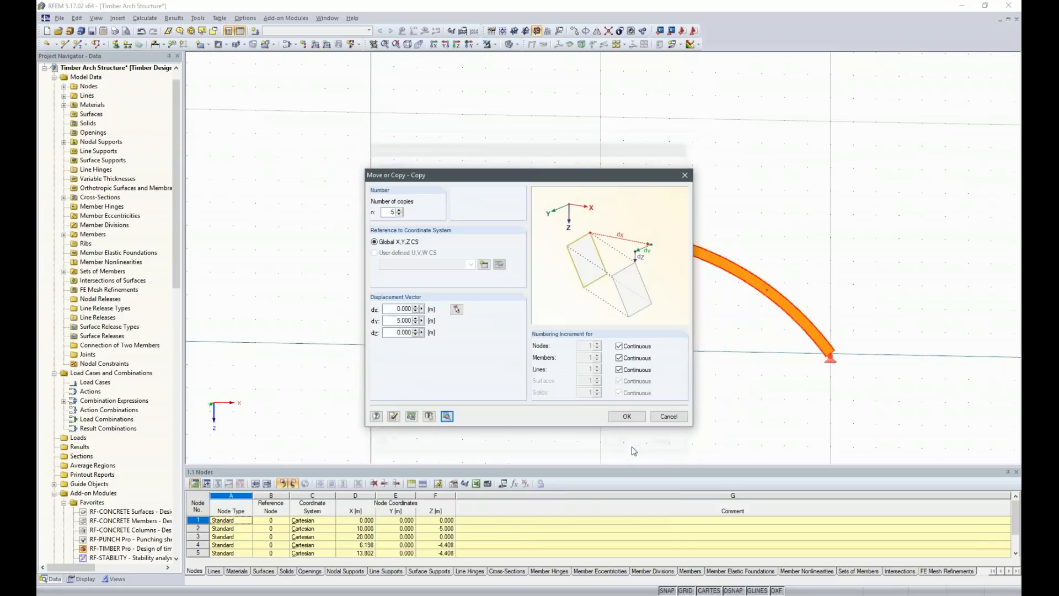
{"action": "left_click", "coordinate": [631, 416]}
- Delete all longitudinal members running between the arch supports at the base on both sides
{"action": "middle_click_drag", "start_coordinate": [849, 391], "coordinate": [680, 428], "text": "ctrl"}
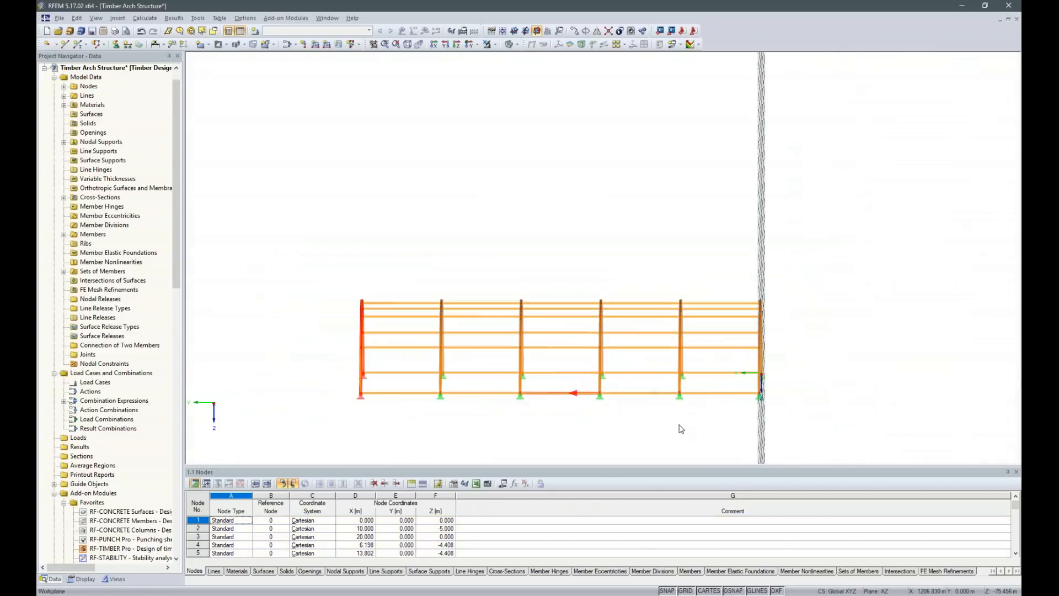
{"action": "left_click_drag", "start_coordinate": [734, 422], "coordinate": [703, 359]}
{"action": "left_click_drag", "start_coordinate": [643, 429], "coordinate": [624, 358]}
{"action": "left_click_drag", "start_coordinate": [576, 410], "coordinate": [545, 358]}
{"action": "left_click_drag", "start_coordinate": [479, 417], "coordinate": [456, 362]}
{"action": "left_click_drag", "start_coordinate": [417, 409], "coordinate": [387, 365]}
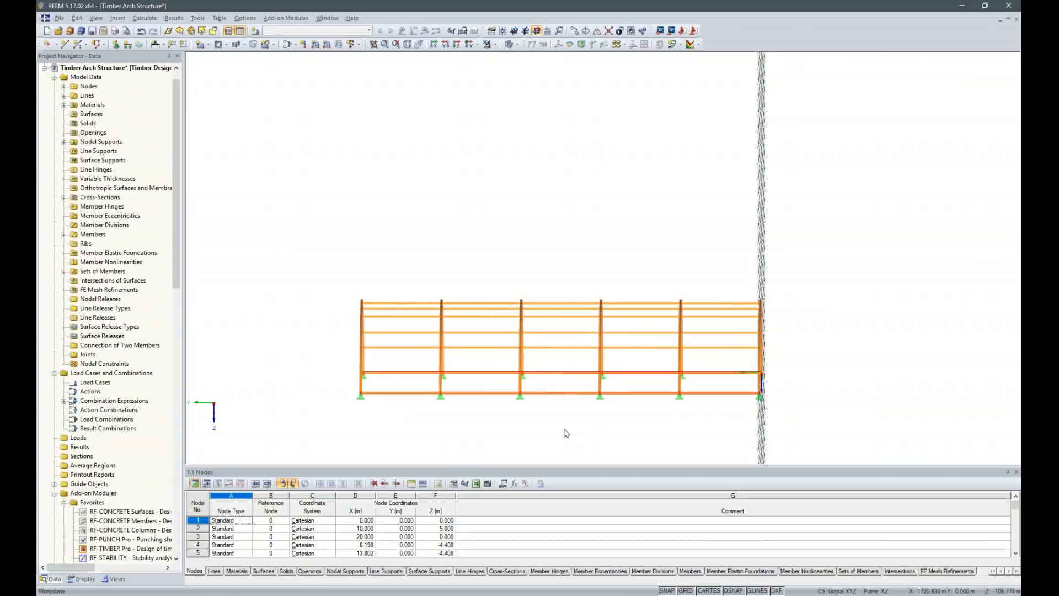
{"action": "key", "text": "Delete"}
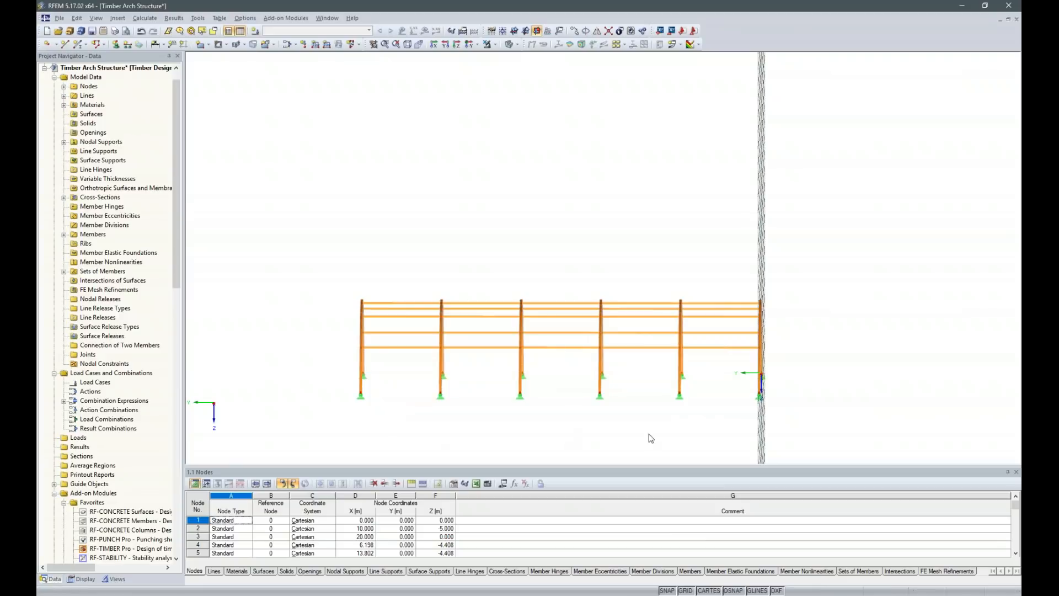
- Connect the lines and members across the entire arch structure
{"action": "middle_click_drag", "start_coordinate": [754, 390], "coordinate": [638, 366], "text": "ctrl"}
{"action": "scroll", "coordinate": [653, 436], "scroll_direction": "down", "scroll_amount": 2}
{"action": "scroll", "coordinate": [546, 336], "scroll_direction": "up", "scroll_amount": 2}
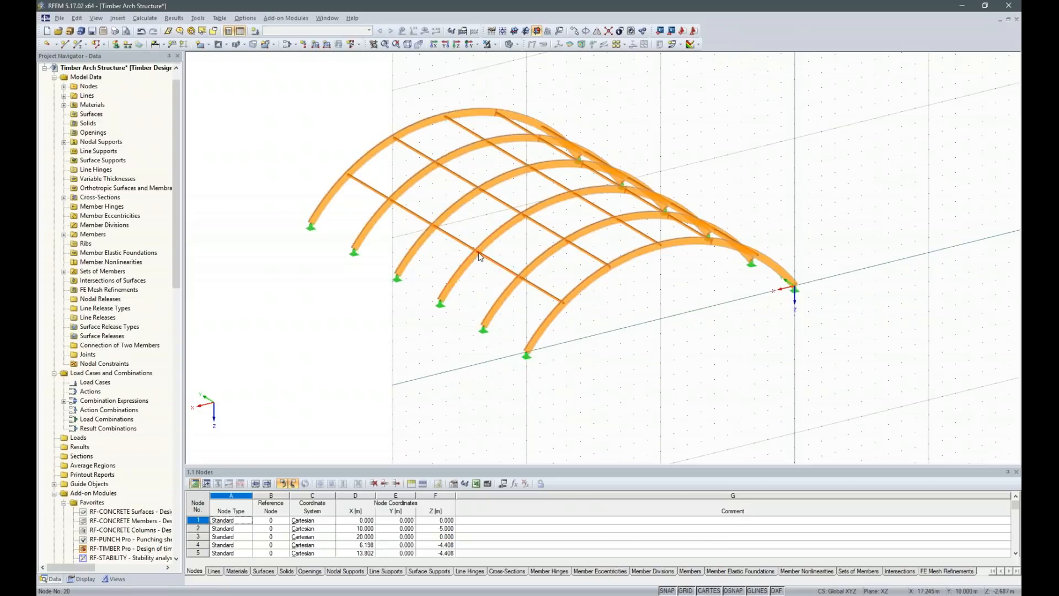
{"action": "left_click", "coordinate": [609, 32]}
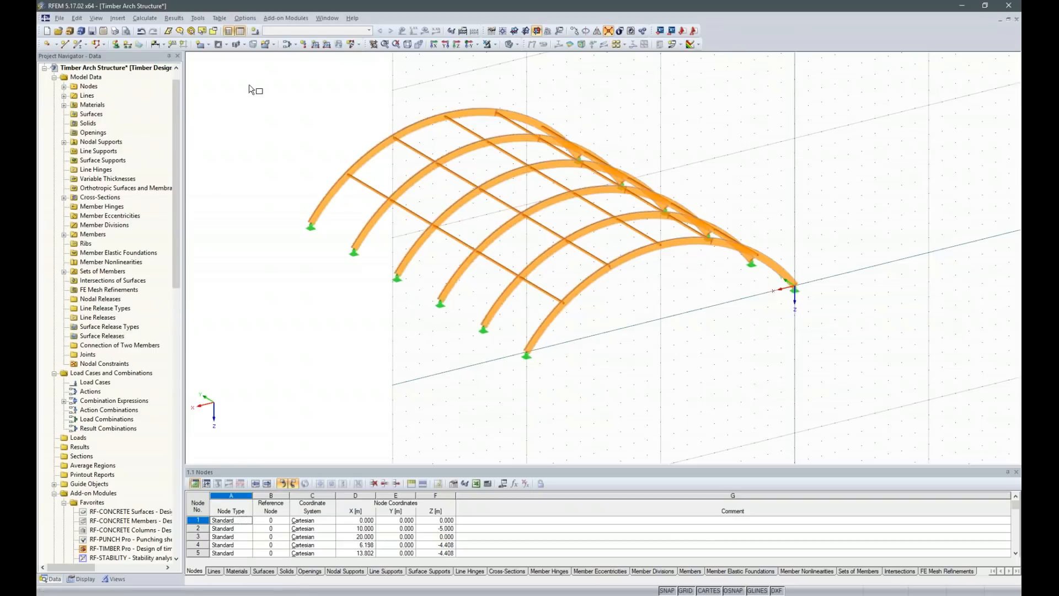
{"action": "left_click_drag", "start_coordinate": [246, 79], "coordinate": [862, 417]}
{"action": "middle_click_drag", "start_coordinate": [444, 374], "coordinate": [733, 425], "text": "ctrl"}
{"action": "left_click_drag", "start_coordinate": [562, 97], "coordinate": [719, 430]}
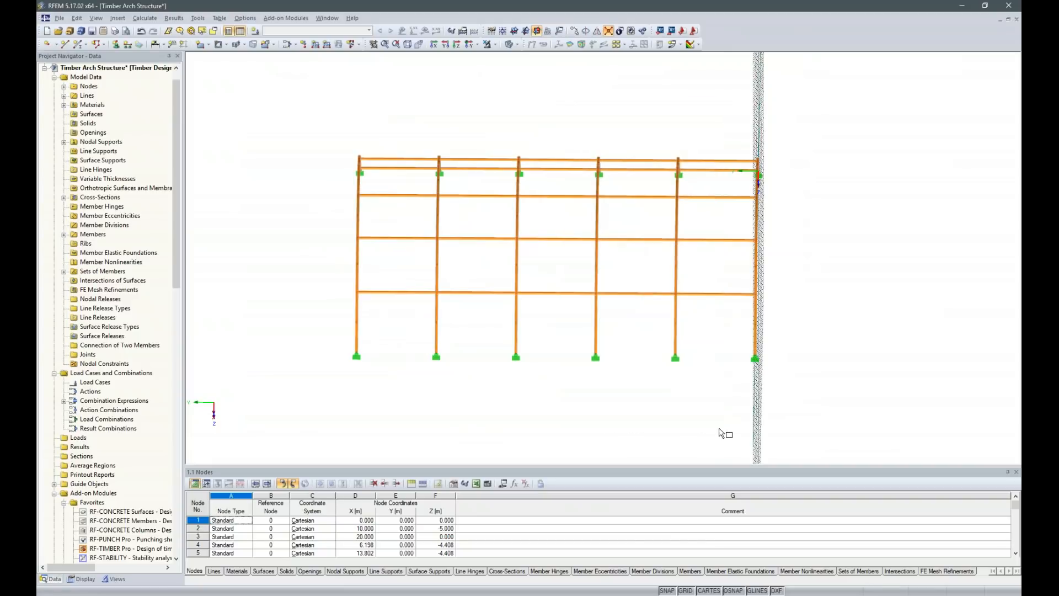
- Examine the joints between the arches and the longitudinal truss members
{"action": "middle_click_drag", "start_coordinate": [890, 391], "coordinate": [614, 385], "text": "ctrl"}
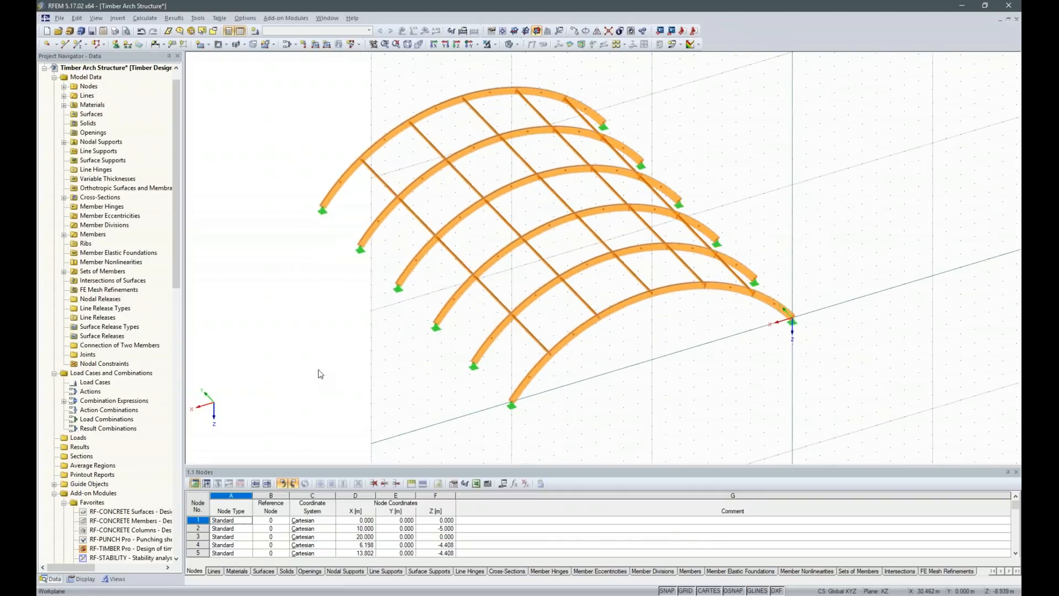
{"action": "middle_click_drag", "start_coordinate": [472, 397], "coordinate": [706, 407], "text": "ctrl"}
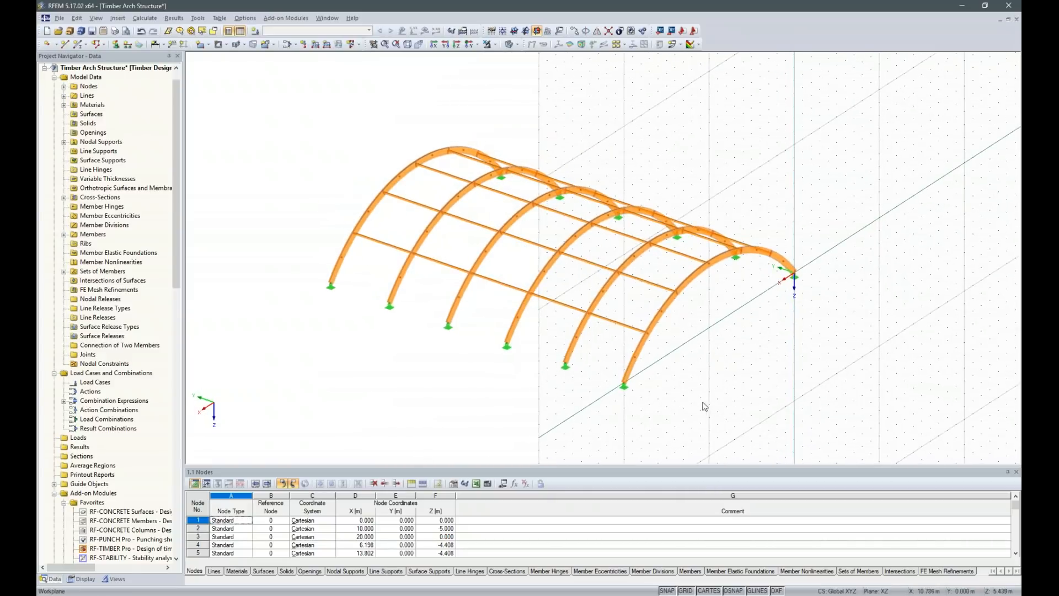
{"action": "scroll", "coordinate": [351, 228], "scroll_direction": "up", "scroll_amount": 3}
{"action": "scroll", "coordinate": [352, 228], "scroll_direction": "up", "scroll_amount": 4}
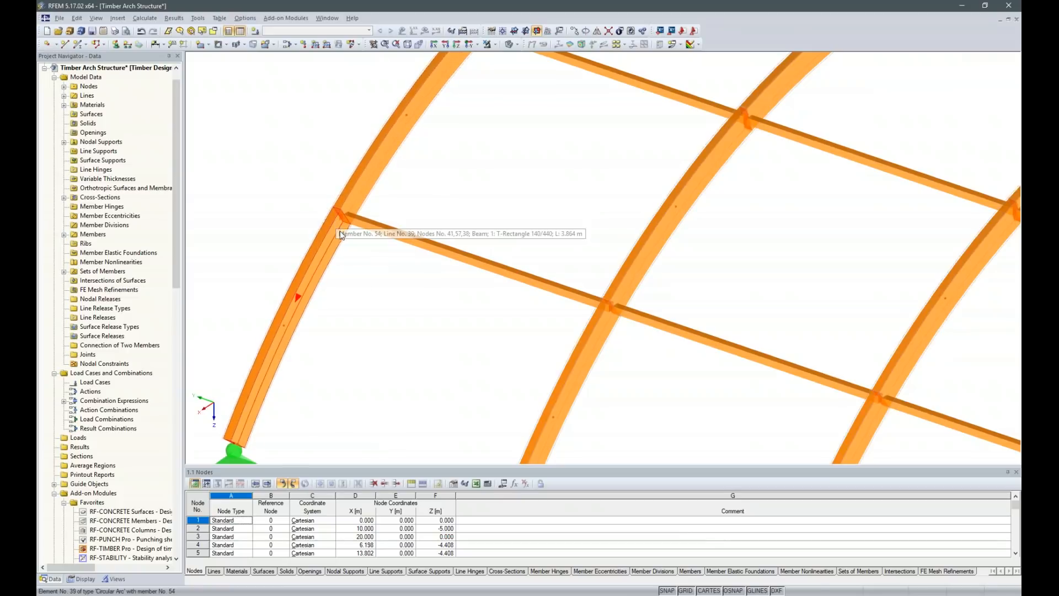
{"action": "scroll", "coordinate": [402, 295], "scroll_direction": "down", "scroll_amount": 5}
{"action": "middle_click_drag", "start_coordinate": [399, 333], "coordinate": [556, 276], "text": "ctrl"}
{"action": "scroll", "coordinate": [524, 259], "scroll_direction": "down", "scroll_amount": 3}
- Select all longitudinal truss members along the full length of the hall and open them together for editing
{"action": "middle_click_drag", "start_coordinate": [544, 397], "coordinate": [536, 392], "text": "ctrl"}
{"action": "left_click_drag", "start_coordinate": [527, 352], "coordinate": [499, 216]}
{"action": "left_click_drag", "start_coordinate": [638, 352], "coordinate": [601, 217]}
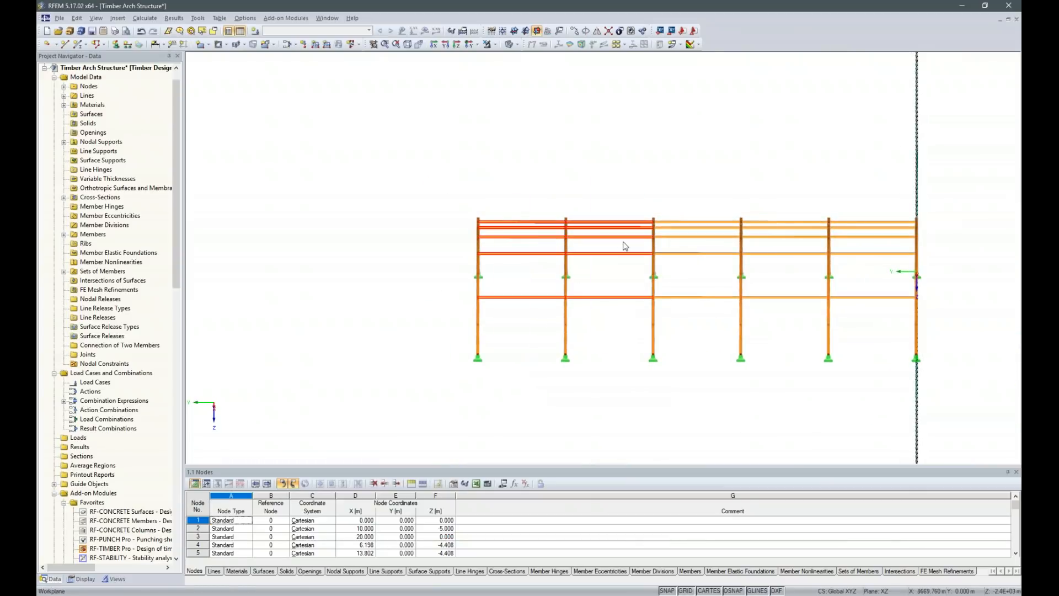
{"action": "left_click_drag", "start_coordinate": [723, 340], "coordinate": [683, 201]}
{"action": "left_click_drag", "start_coordinate": [796, 349], "coordinate": [773, 208]}
{"action": "left_click_drag", "start_coordinate": [891, 341], "coordinate": [862, 211]}
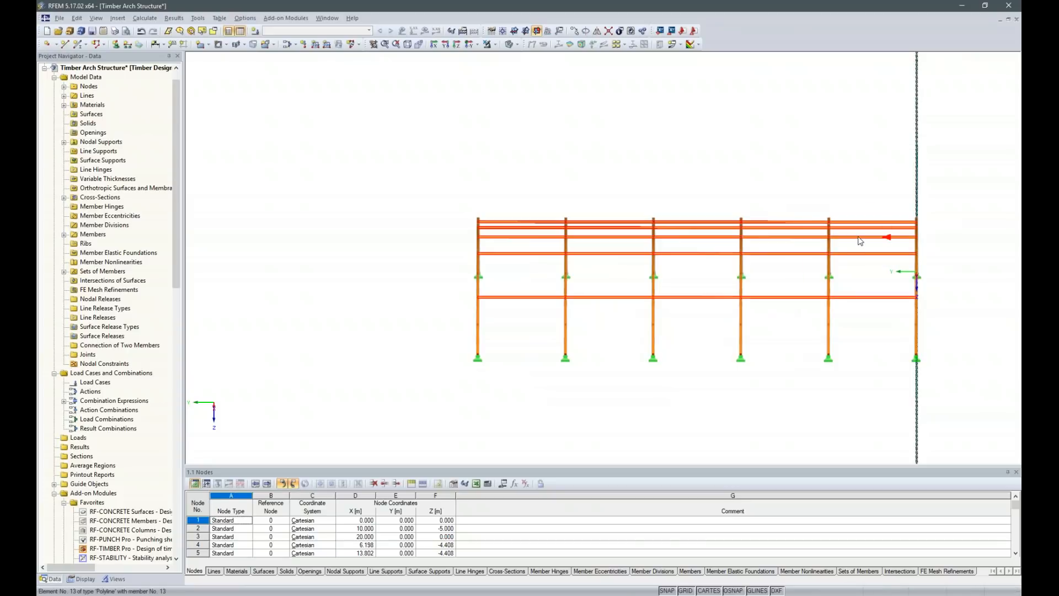
{"action": "right_click", "coordinate": [859, 241]}
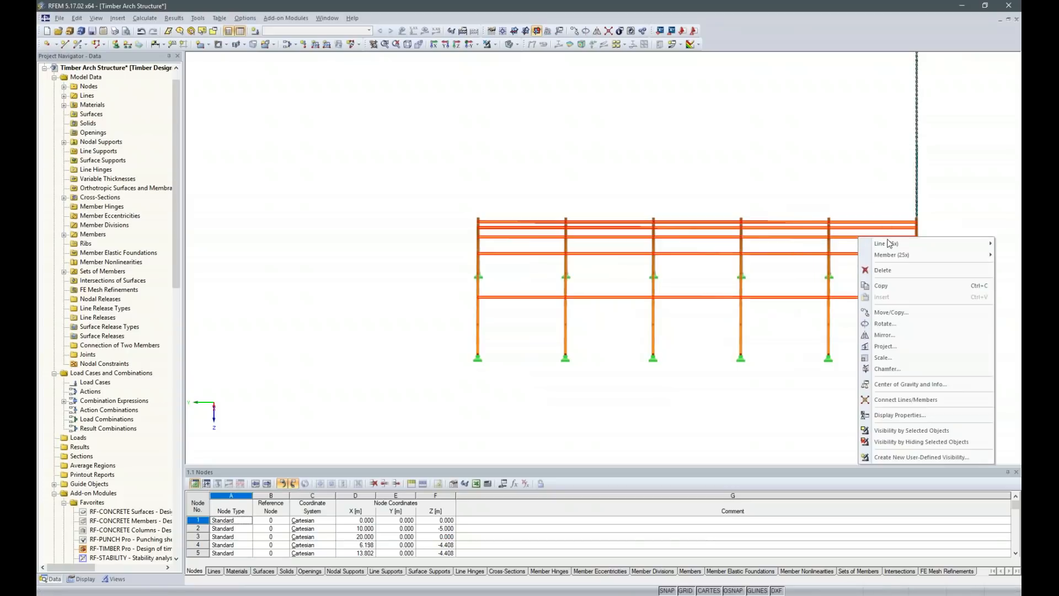
{"action": "mouse_move", "coordinate": [905, 255]}
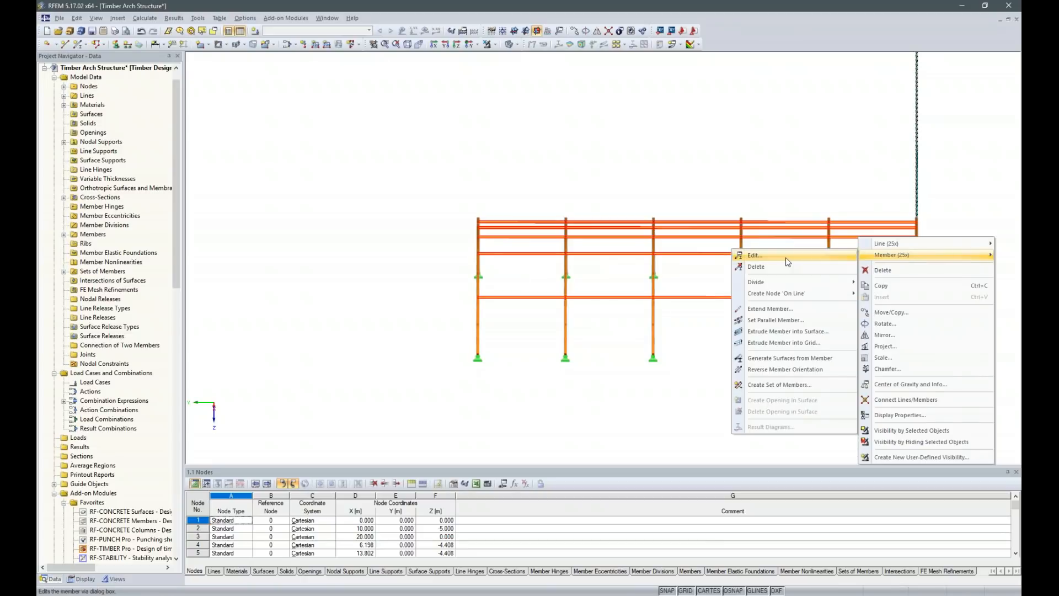
{"action": "left_click", "coordinate": [786, 257]}
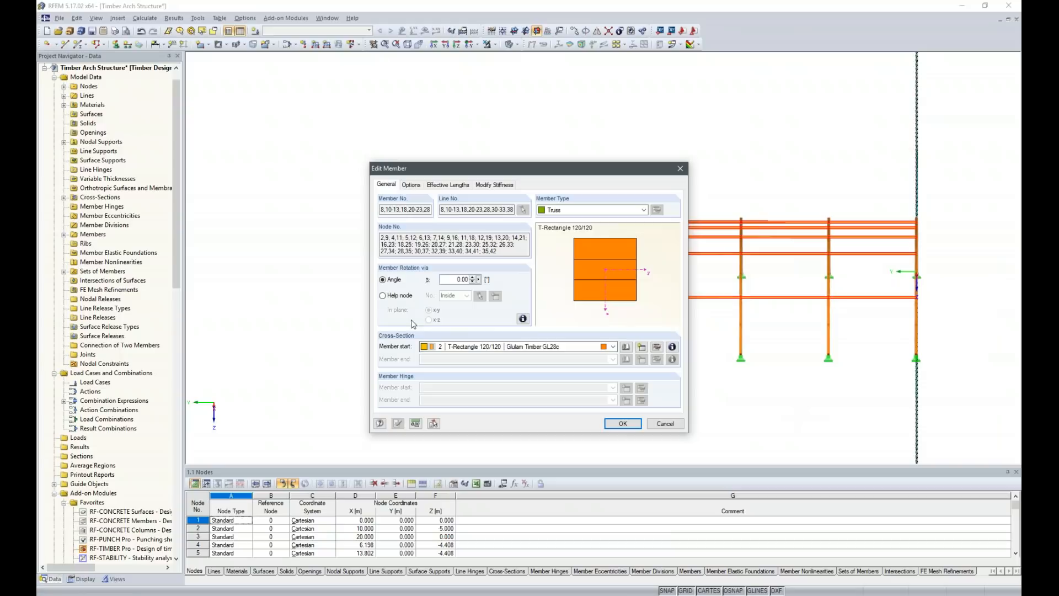
- Set the truss members' rotation via a help node, creating the new node at the arch centre point X 10, Y 25, Z 7.5 m
{"action": "left_click", "coordinate": [382, 296]}
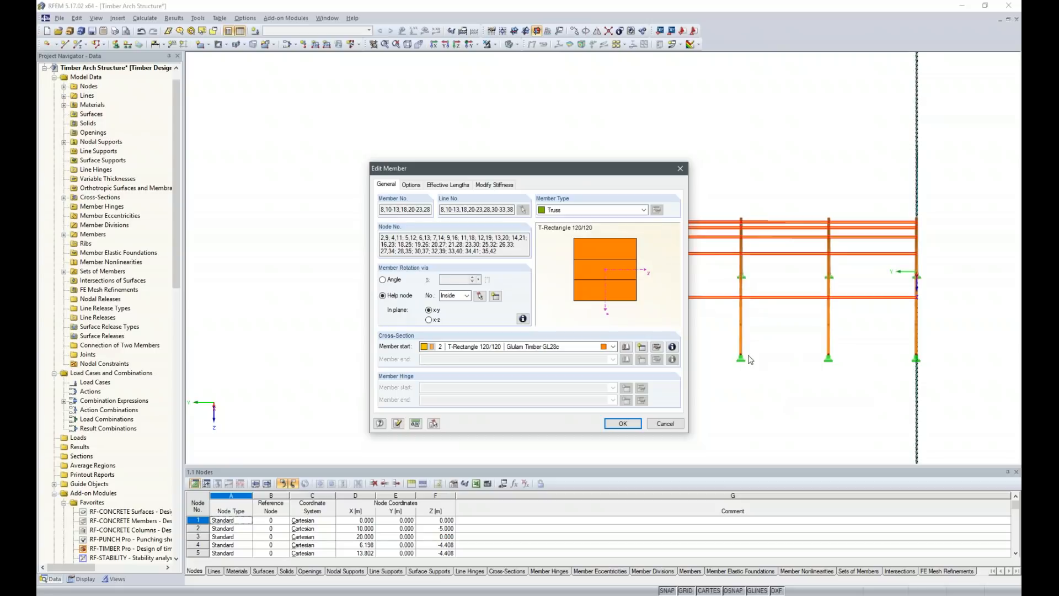
{"action": "left_click", "coordinate": [496, 297]}
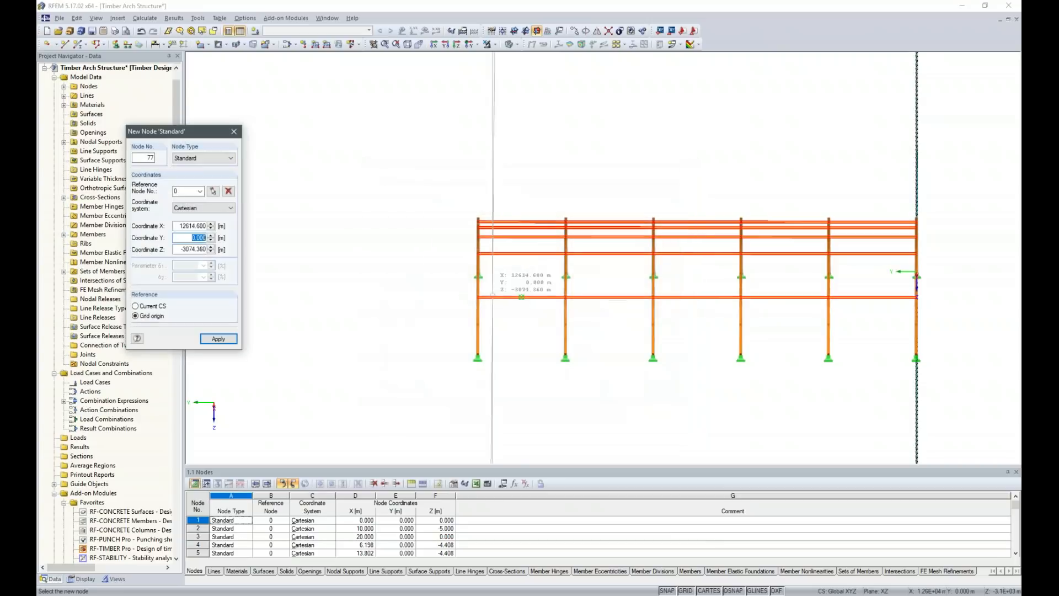
{"action": "middle_click_drag", "start_coordinate": [582, 361], "coordinate": [480, 433], "text": "ctrl"}
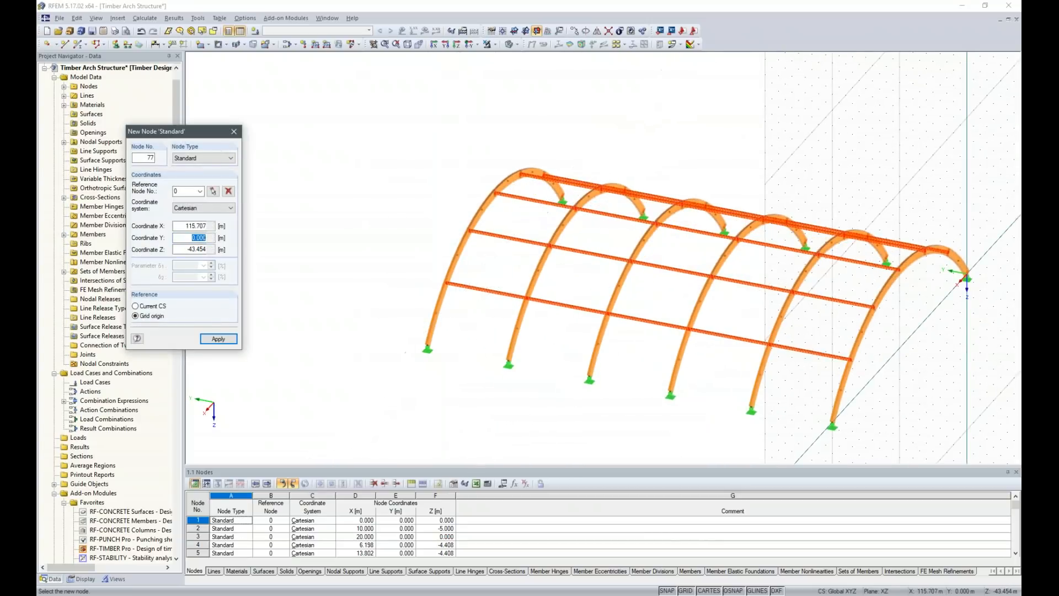
{"action": "left_click", "coordinate": [86, 578]}
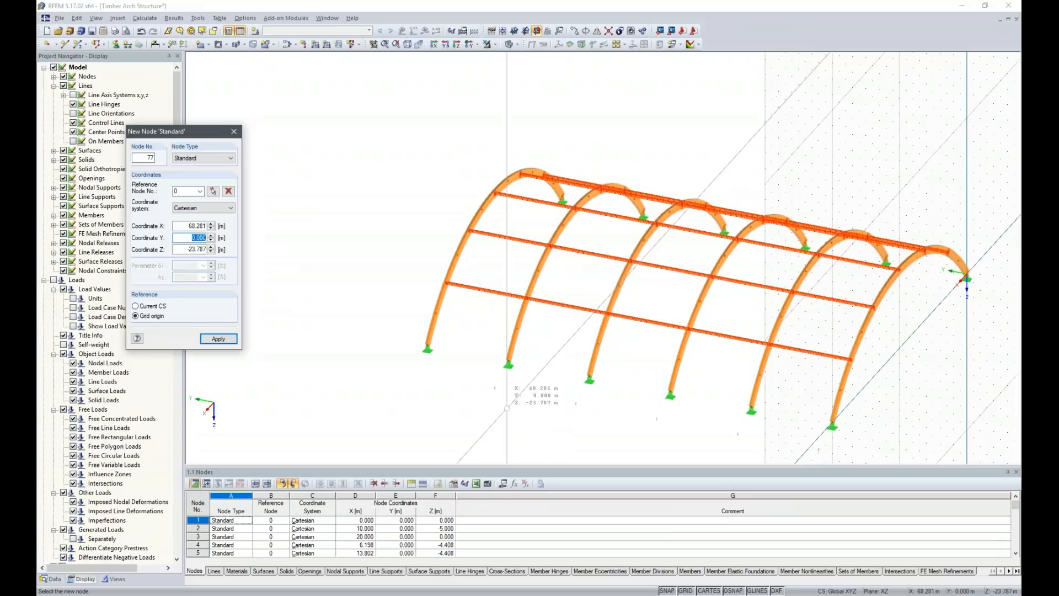
{"action": "middle_click_drag", "start_coordinate": [544, 411], "coordinate": [524, 401], "text": "ctrl"}
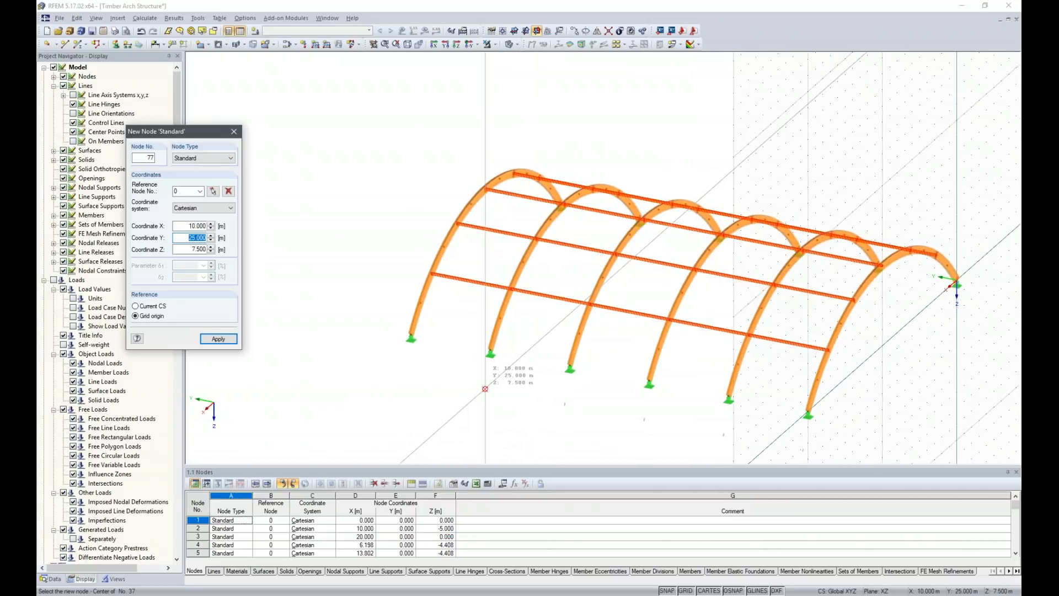
{"action": "left_click", "coordinate": [485, 389]}
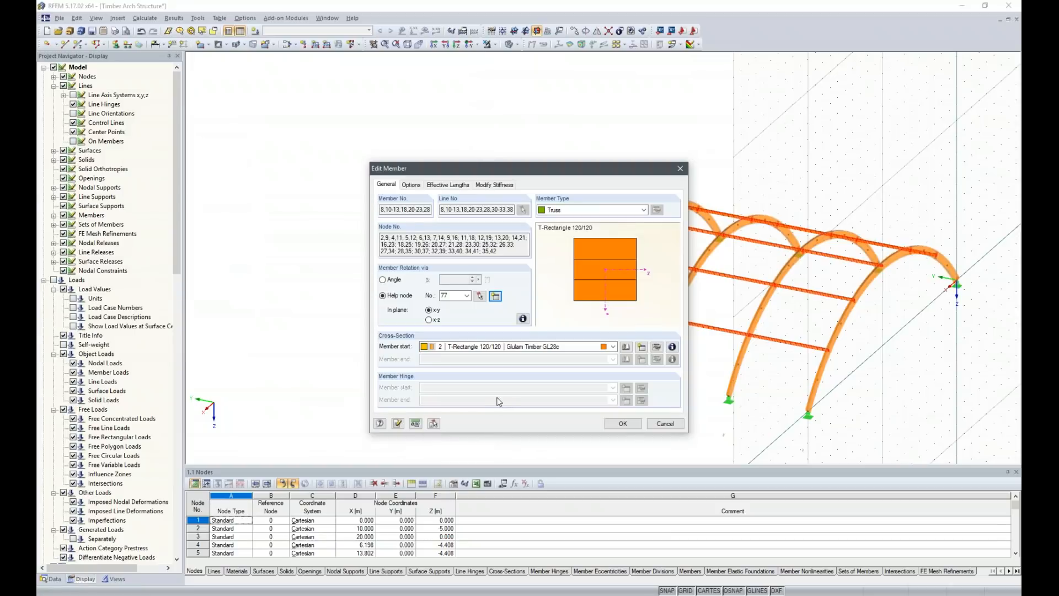
- Align the truss members to help node 77 in plane x-z and apply the member changes
{"action": "left_click_drag", "start_coordinate": [516, 170], "coordinate": [795, 226]}
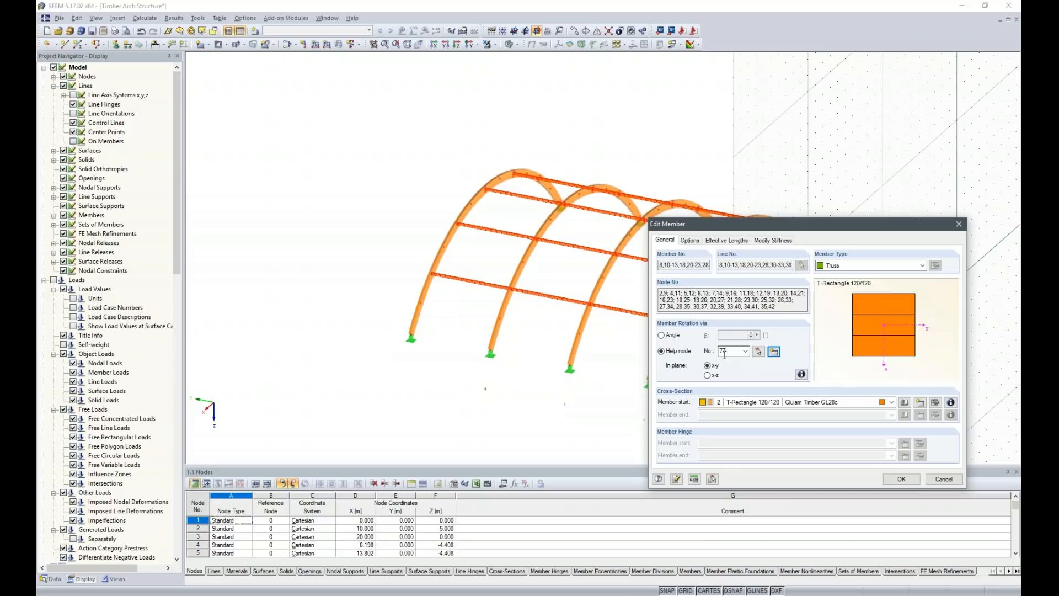
{"action": "left_click", "coordinate": [707, 375]}
{"action": "left_click", "coordinate": [800, 374]}
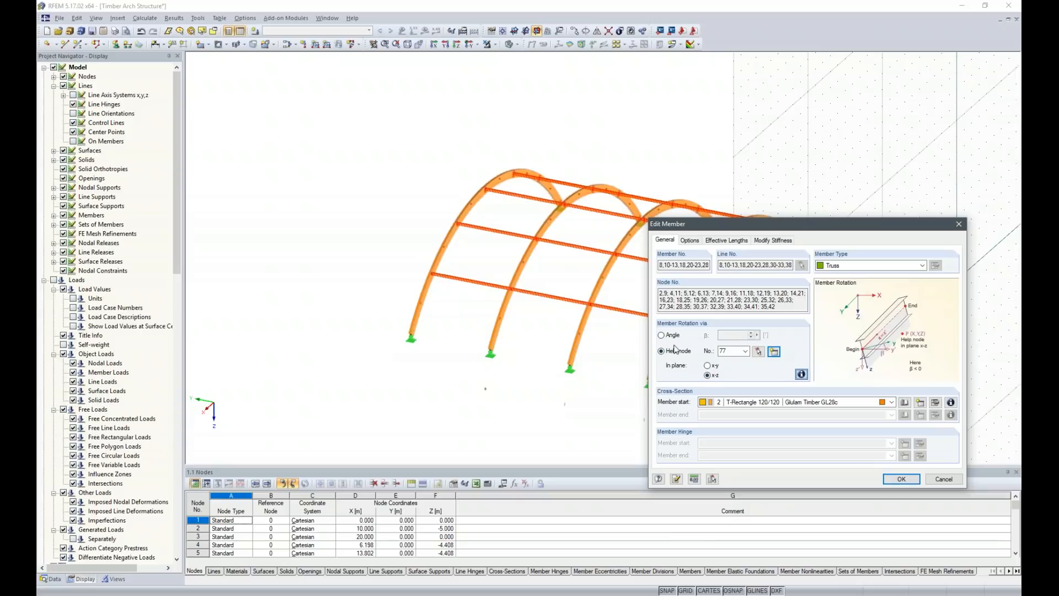
{"action": "left_click", "coordinate": [901, 478]}
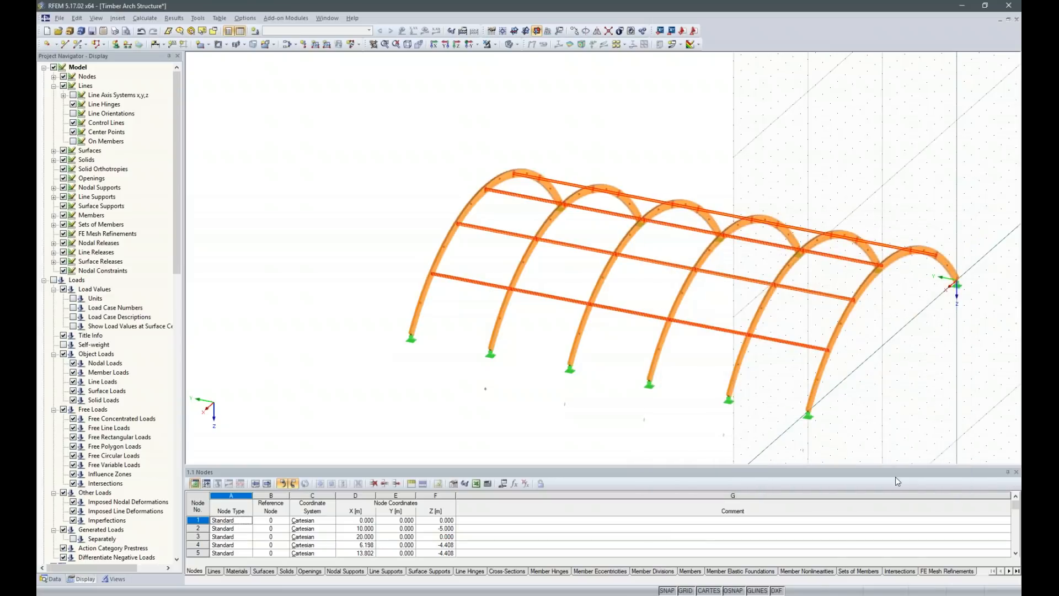
- Examine the rotated orientation of the longitudinal truss members along the arches
{"action": "scroll", "coordinate": [432, 269], "scroll_direction": "up", "scroll_amount": 2}
{"action": "scroll", "coordinate": [432, 269], "scroll_direction": "up", "scroll_amount": 5}
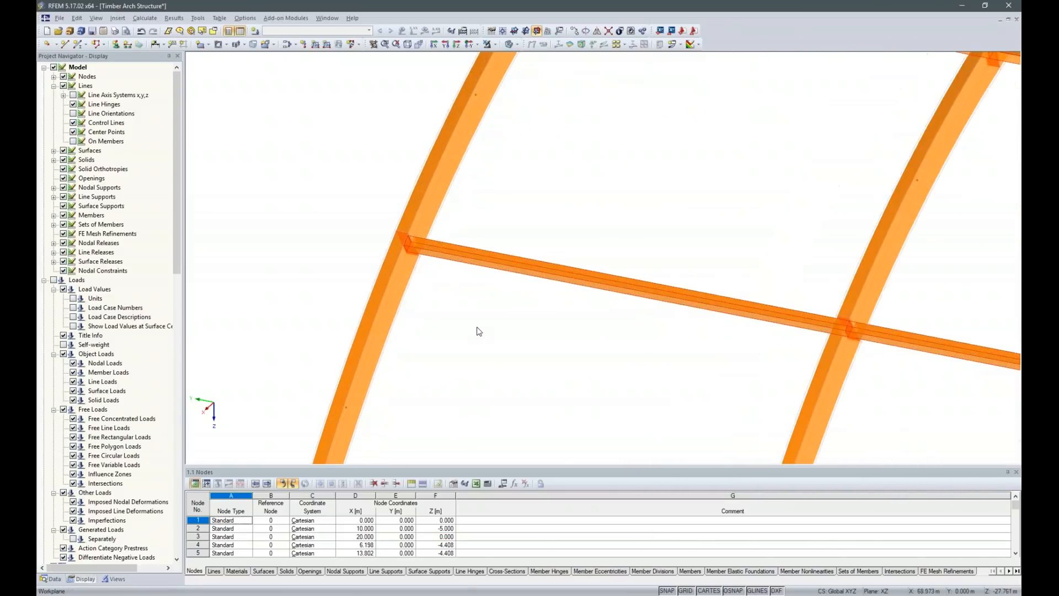
{"action": "scroll", "coordinate": [574, 239], "scroll_direction": "down", "scroll_amount": 5}
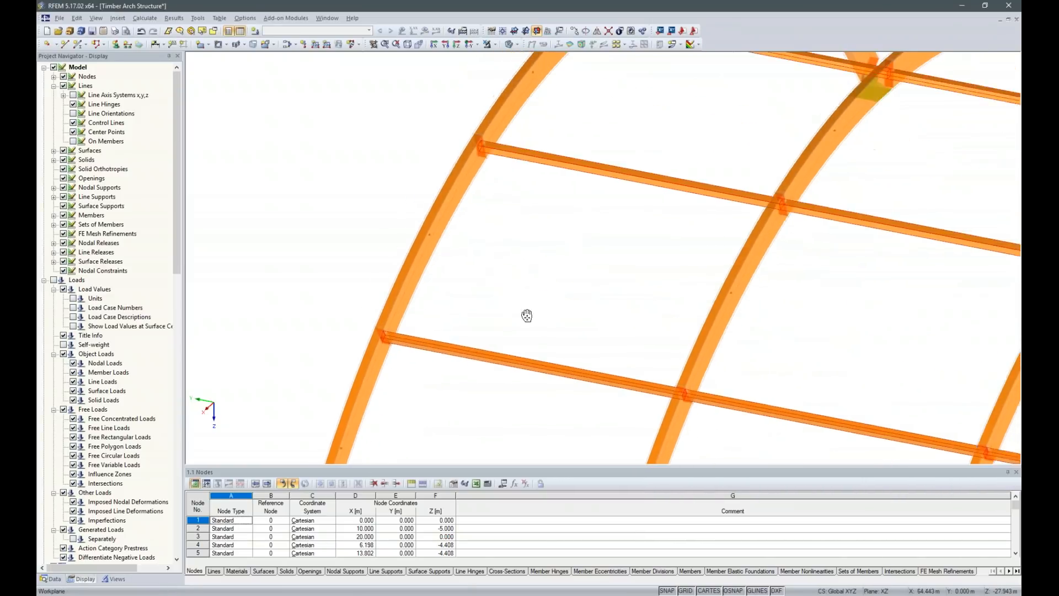
{"action": "middle_click_drag", "start_coordinate": [579, 211], "coordinate": [488, 298]}
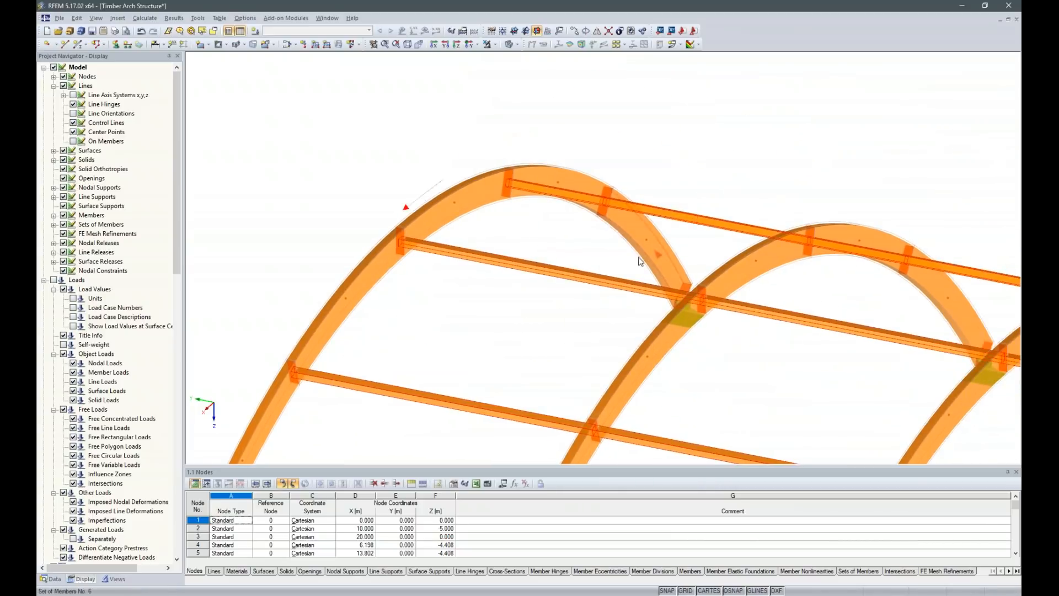
{"action": "scroll", "coordinate": [656, 254], "scroll_direction": "down", "scroll_amount": 2}
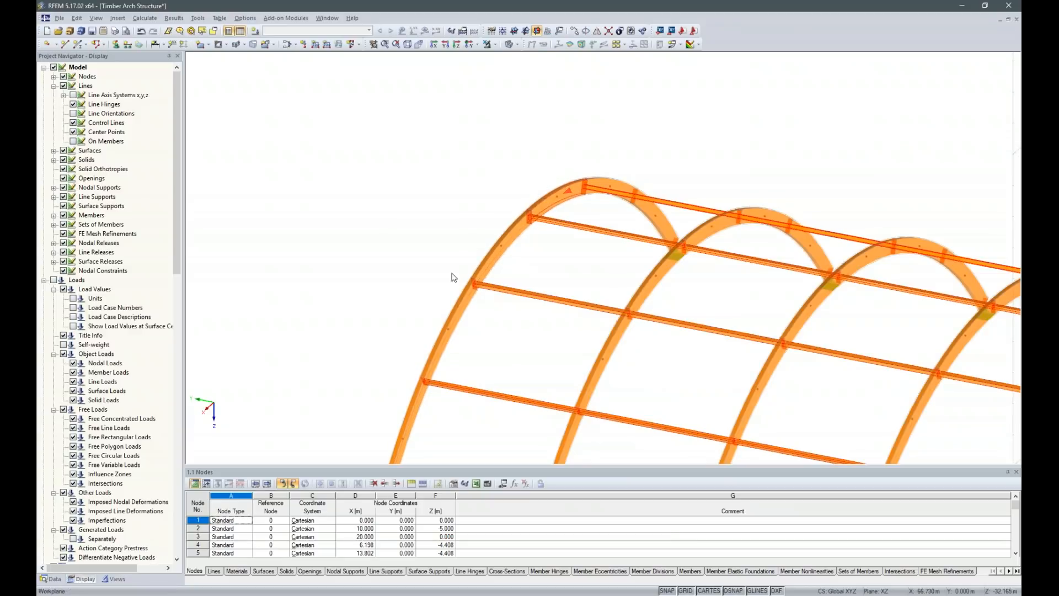
{"action": "scroll", "coordinate": [520, 217], "scroll_direction": "down", "scroll_amount": 4}
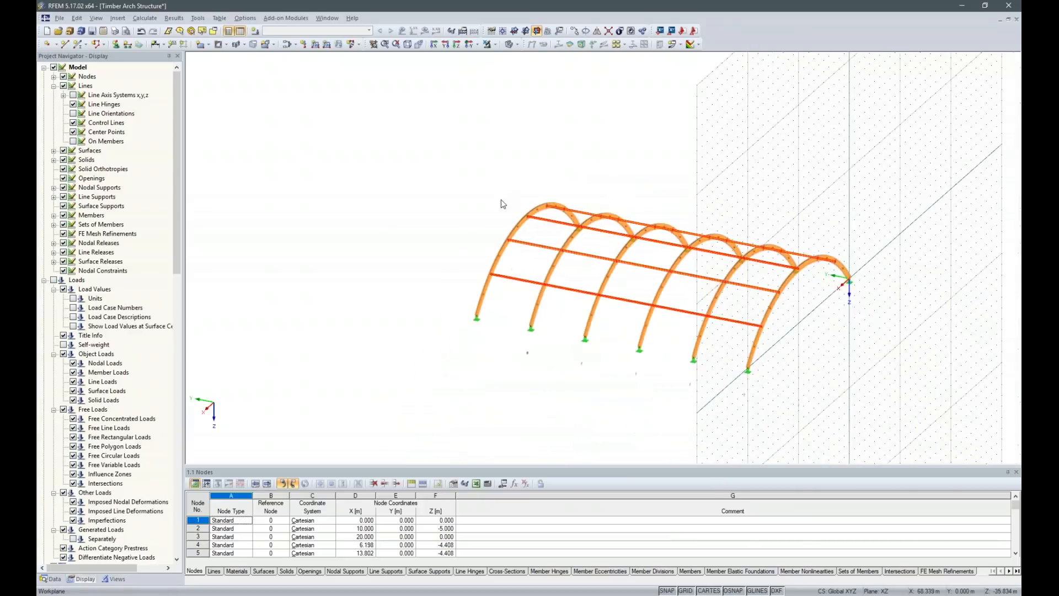
{"action": "middle_click_drag", "start_coordinate": [472, 370], "coordinate": [551, 373], "text": "ctrl"}
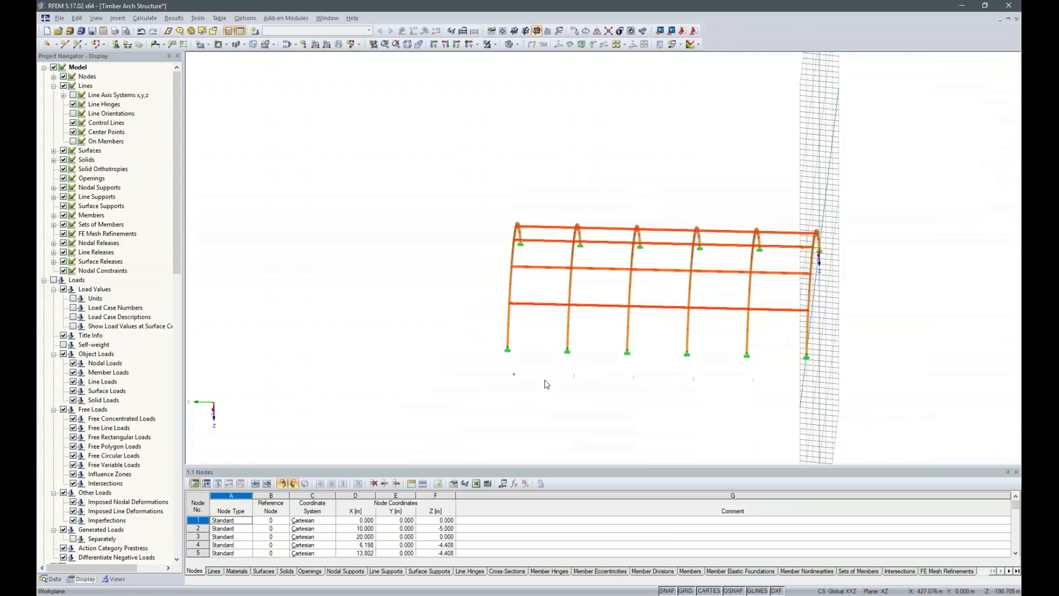
{"action": "middle_click_drag", "start_coordinate": [702, 428], "coordinate": [1009, 444], "text": "ctrl"}
- Show the hall from above at a slight tilt and switch to the wireframe display model
{"action": "right_click", "coordinate": [1009, 444]}
{"action": "left_click", "coordinate": [456, 44]}
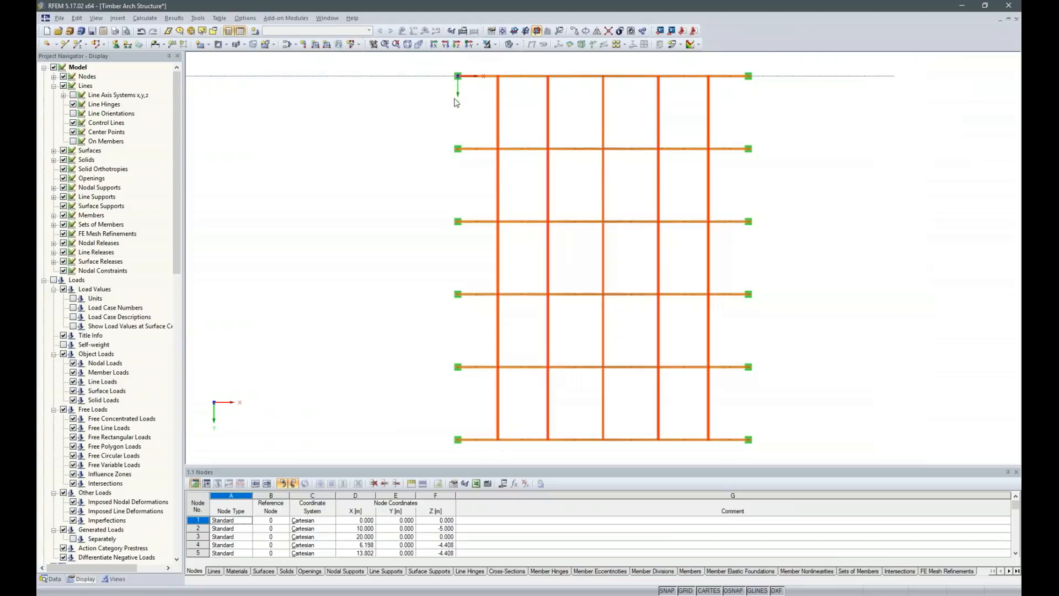
{"action": "middle_click_drag", "start_coordinate": [774, 347], "coordinate": [737, 312], "text": "ctrl"}
{"action": "scroll", "coordinate": [510, 161], "scroll_direction": "up", "scroll_amount": 2}
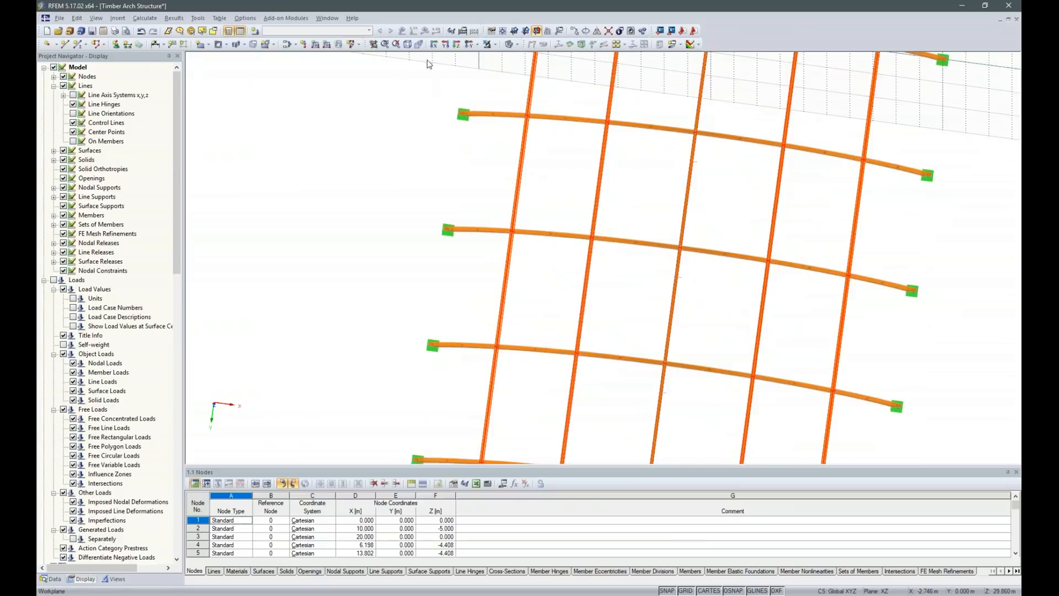
{"action": "left_click", "coordinate": [517, 45]}
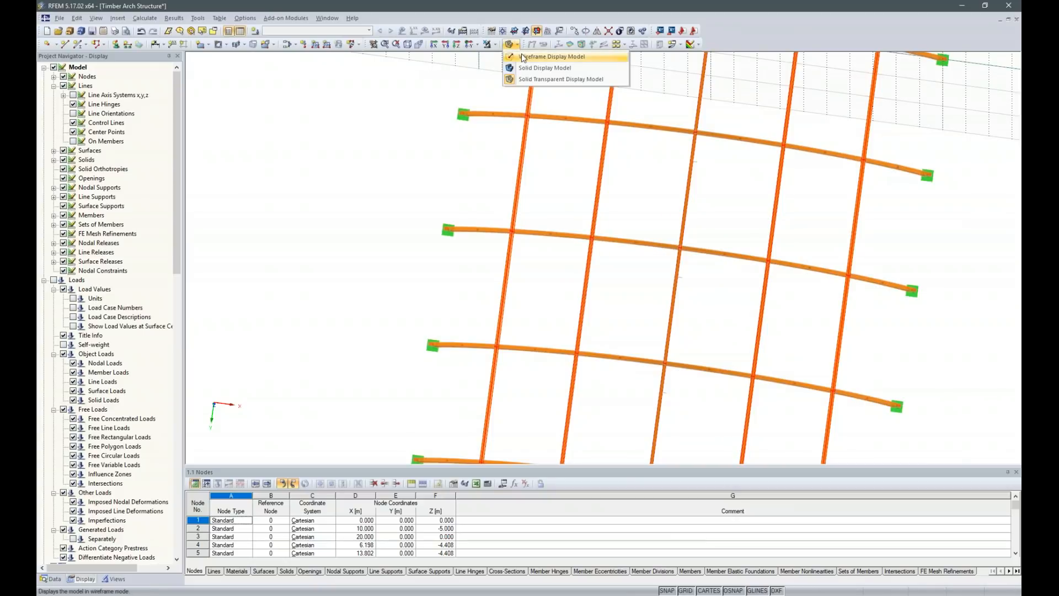
{"action": "left_click", "coordinate": [533, 57]}
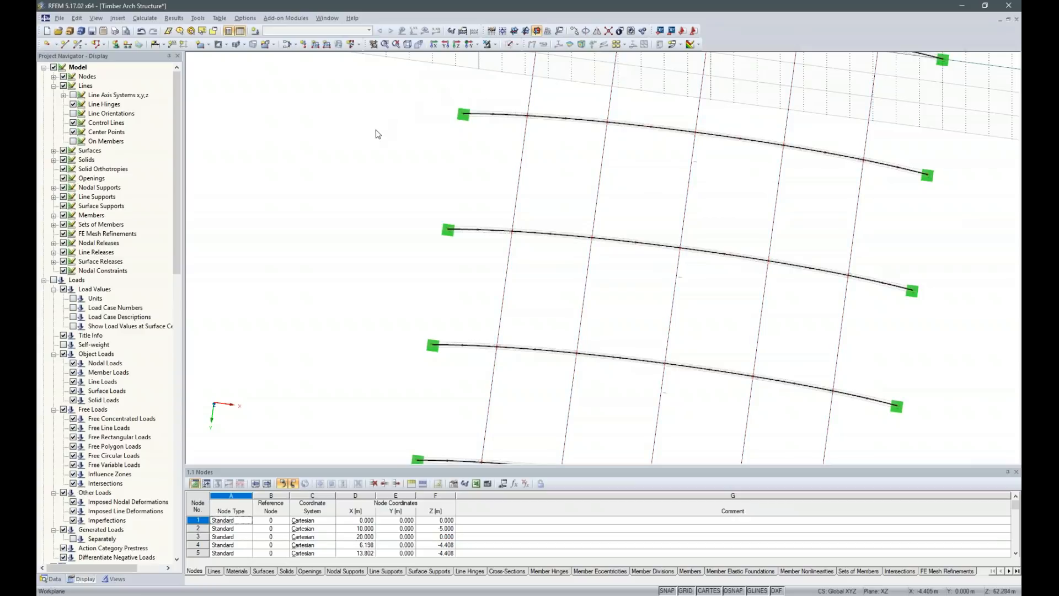
- Define a new member of type Tension with the solid round bar section RD 16 in Steel S 235
{"action": "left_click", "coordinate": [80, 45]}
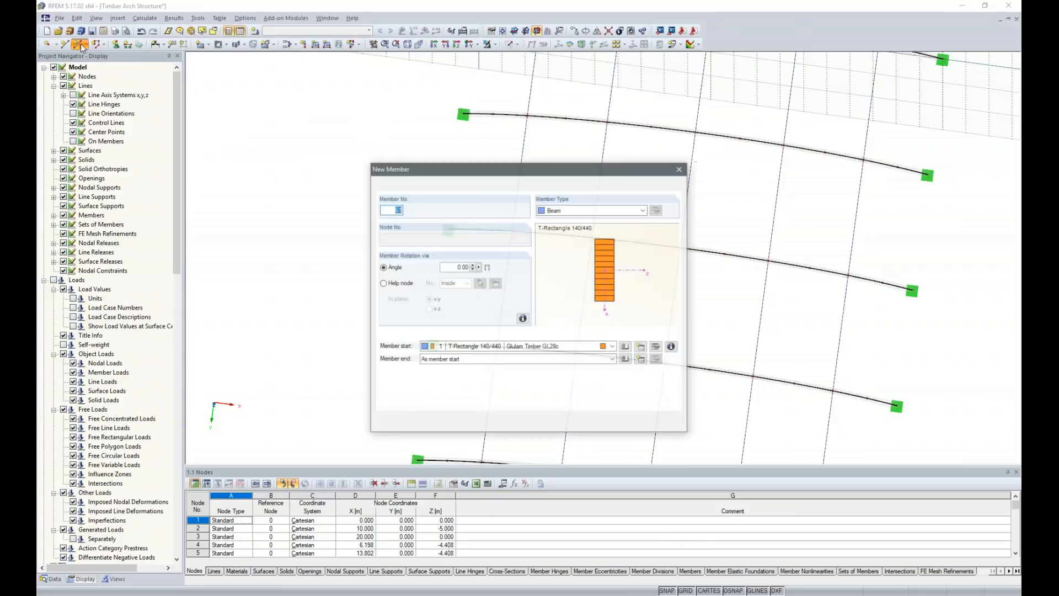
{"action": "left_click", "coordinate": [643, 210]}
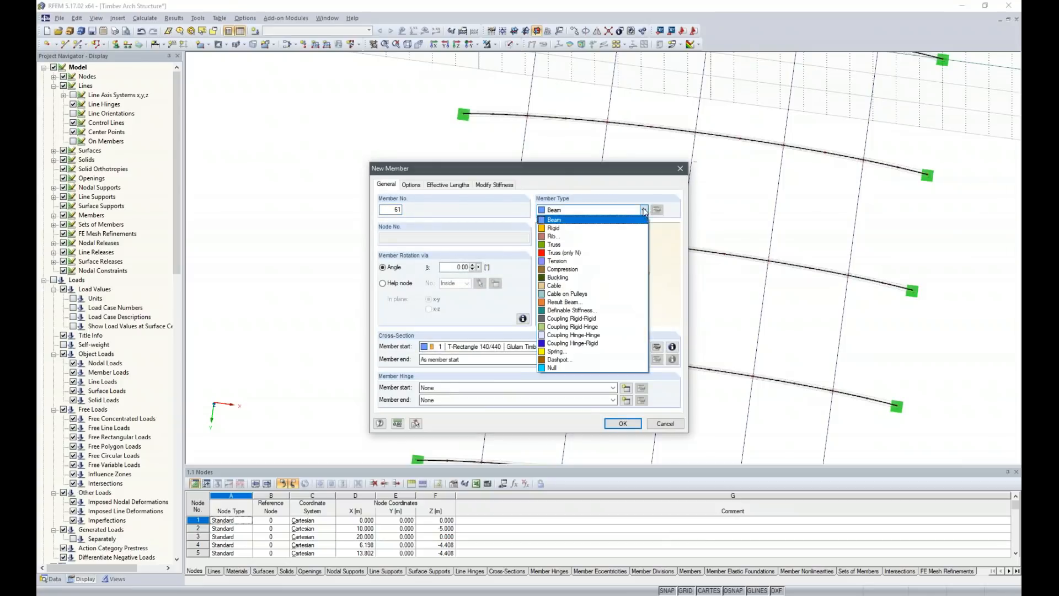
{"action": "left_click", "coordinate": [561, 276]}
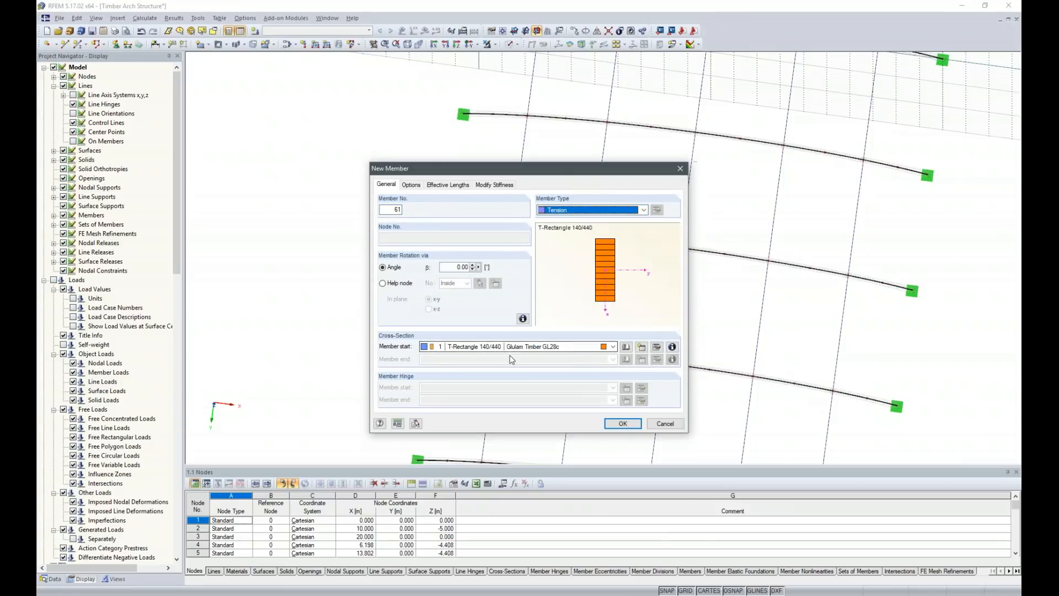
{"action": "left_click", "coordinate": [626, 347]}
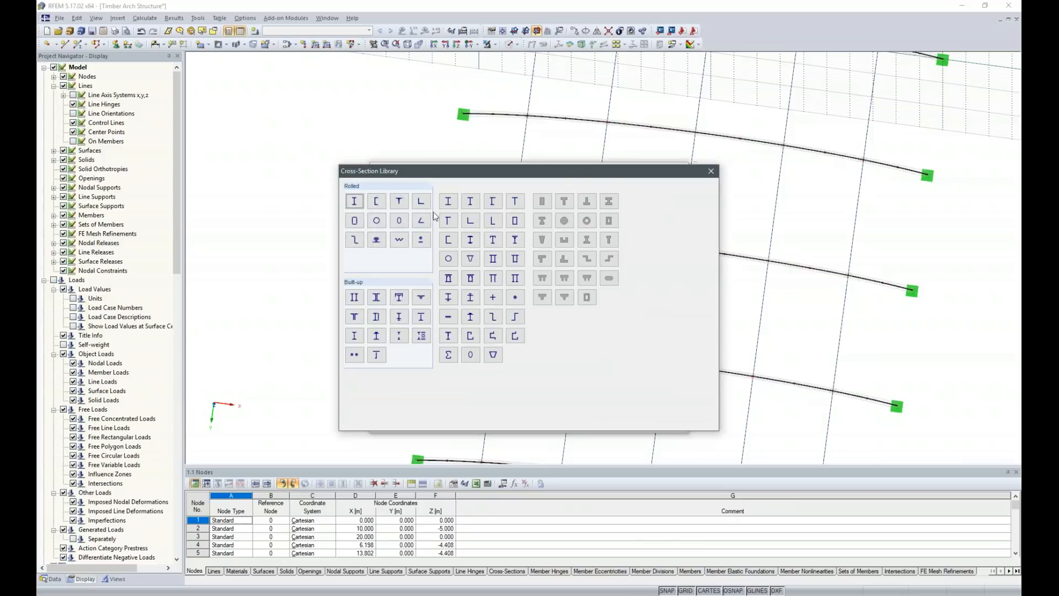
{"action": "left_click", "coordinate": [421, 239]}
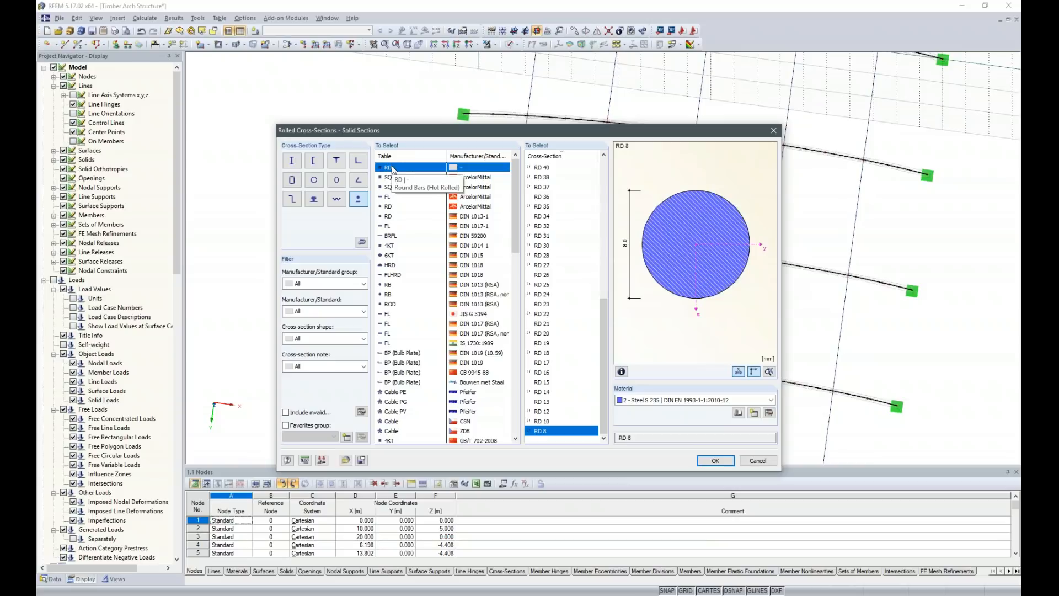
{"action": "left_click", "coordinate": [539, 374]}
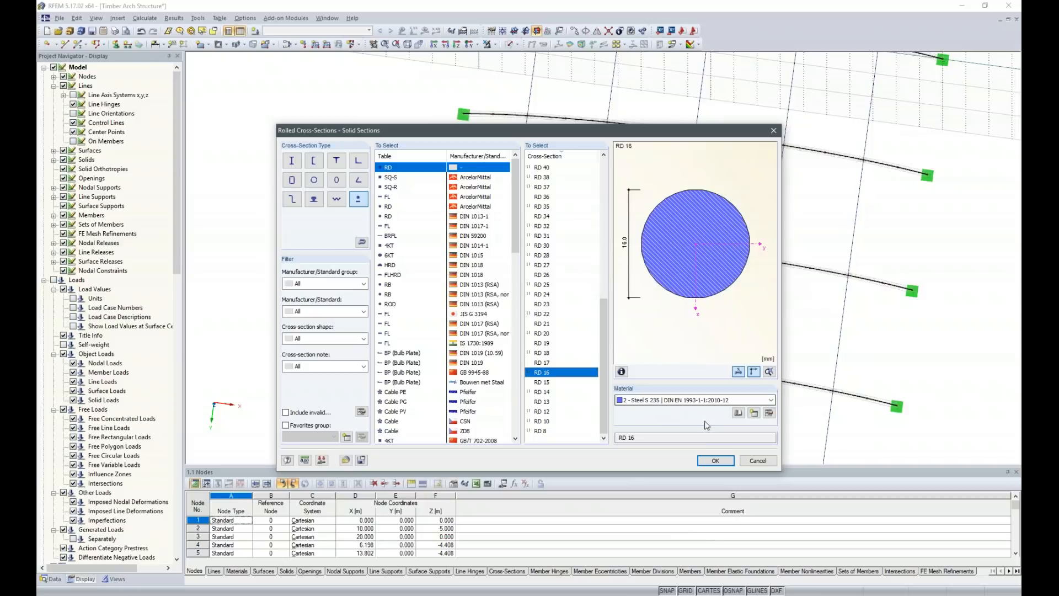
{"action": "left_click", "coordinate": [708, 459]}
{"action": "left_click", "coordinate": [619, 428]}
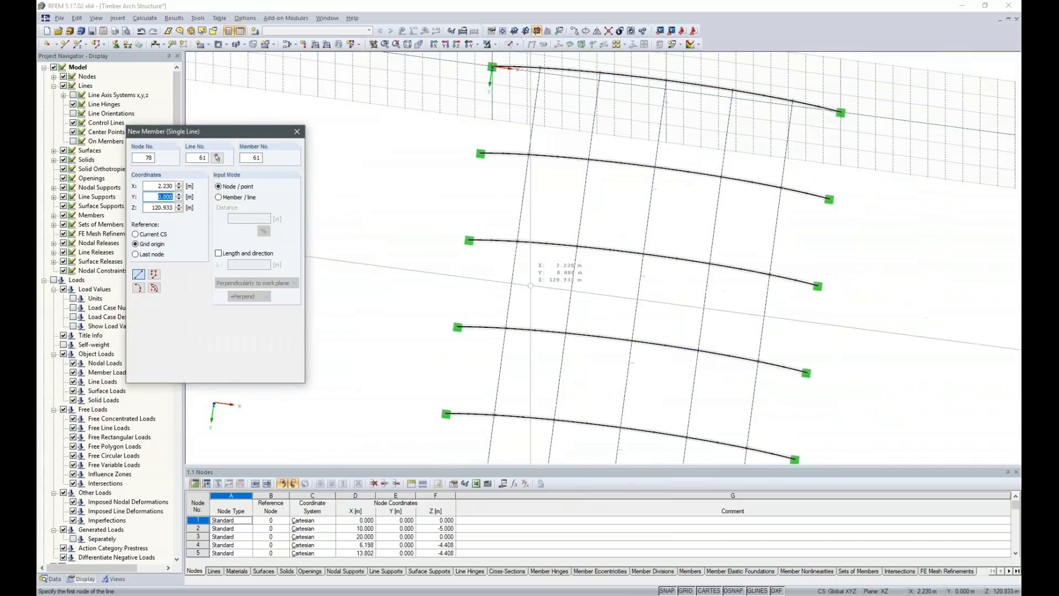
- Draw six parallel tension diagonals between the arches at Y 5 m and Y 10 m, from one support side to the other
{"action": "left_click", "coordinate": [480, 154]}
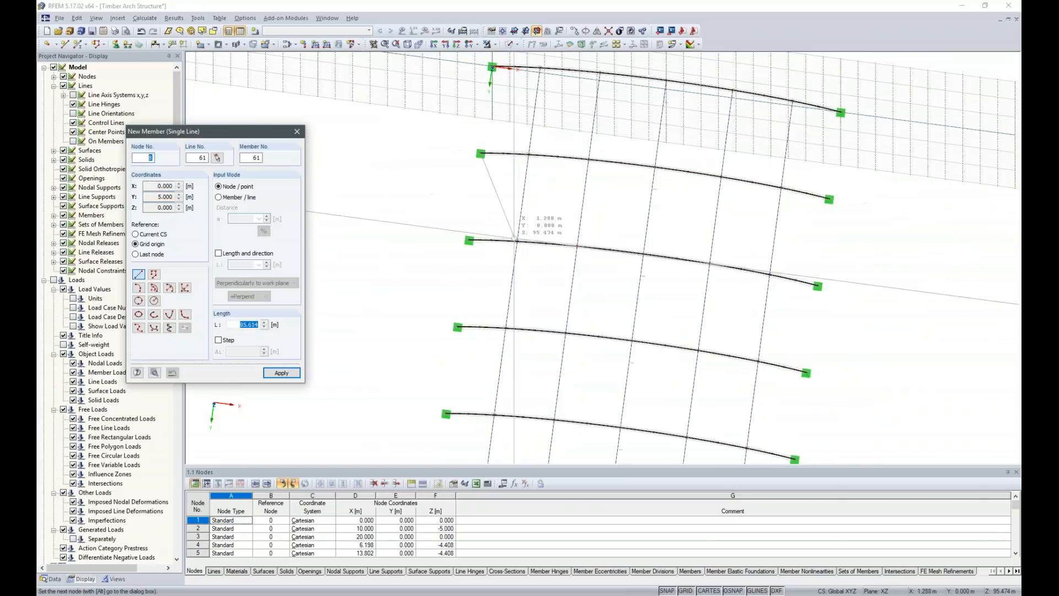
{"action": "left_click", "coordinate": [516, 241]}
{"action": "left_click", "coordinate": [528, 154]}
{"action": "left_click", "coordinate": [577, 245]}
{"action": "left_click", "coordinate": [588, 159]}
{"action": "left_click", "coordinate": [643, 253]}
{"action": "left_click", "coordinate": [654, 167]}
{"action": "left_click", "coordinate": [720, 177]}
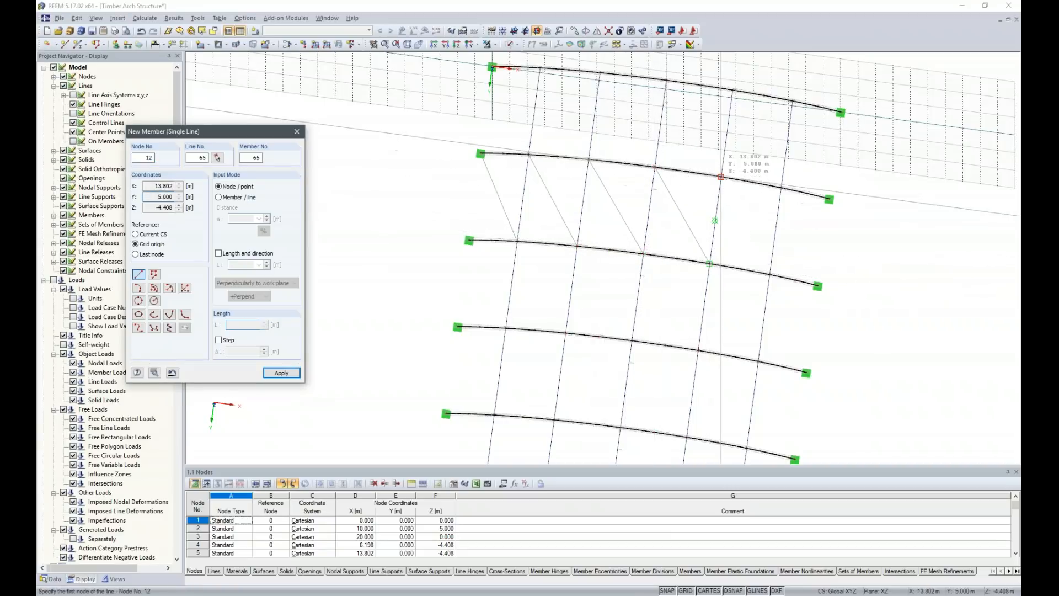
{"action": "left_click", "coordinate": [741, 269]}
{"action": "left_click", "coordinate": [769, 274]}
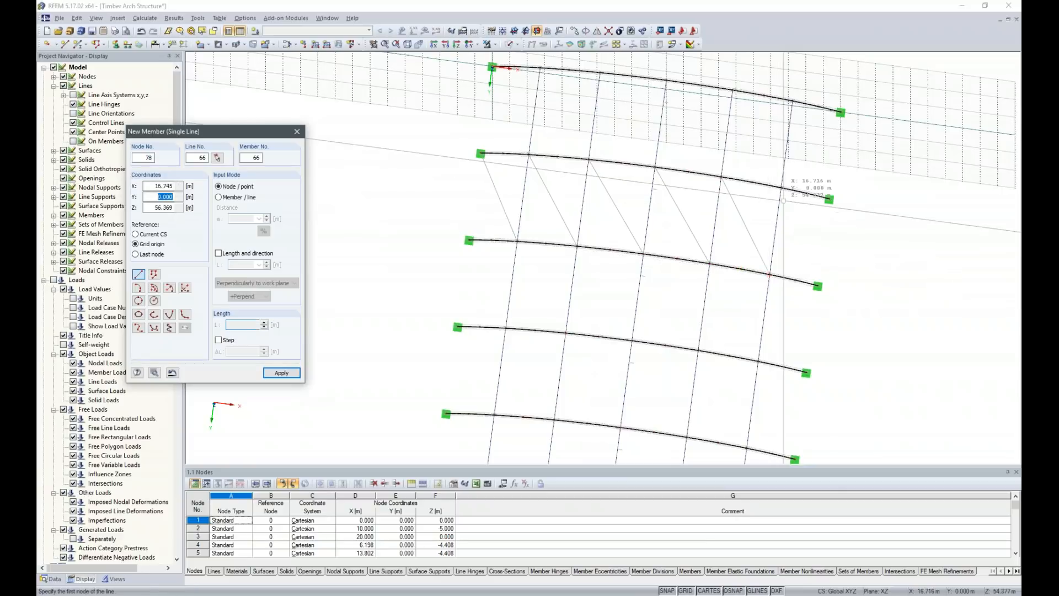
{"action": "left_click", "coordinate": [817, 286]}
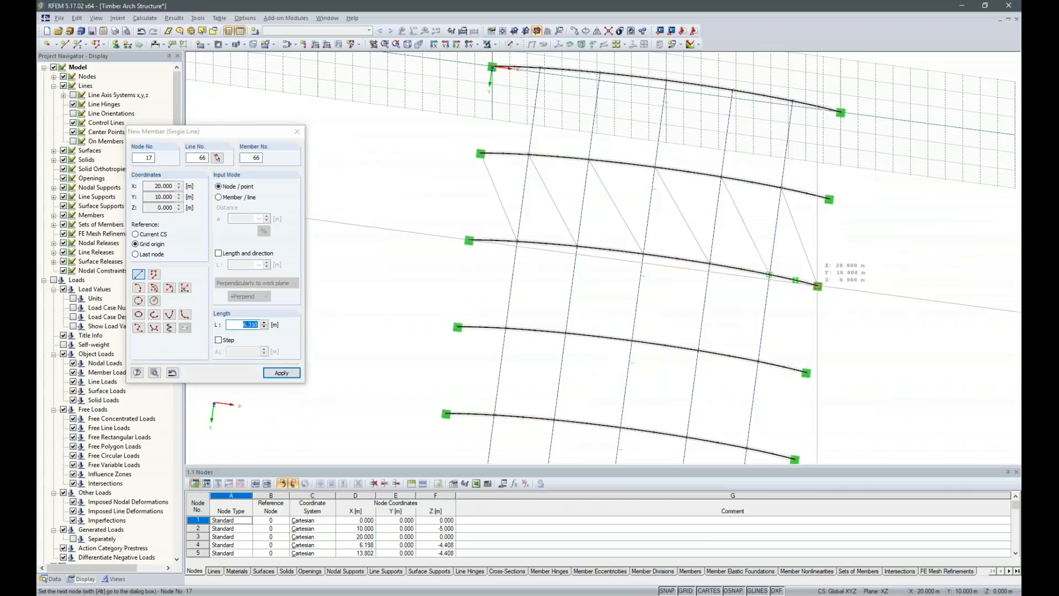
- Draw six opposing tension diagonals between the arches at Y 5 m and Y 10 m to complete the crossed bracing
{"action": "left_click", "coordinate": [769, 274]}
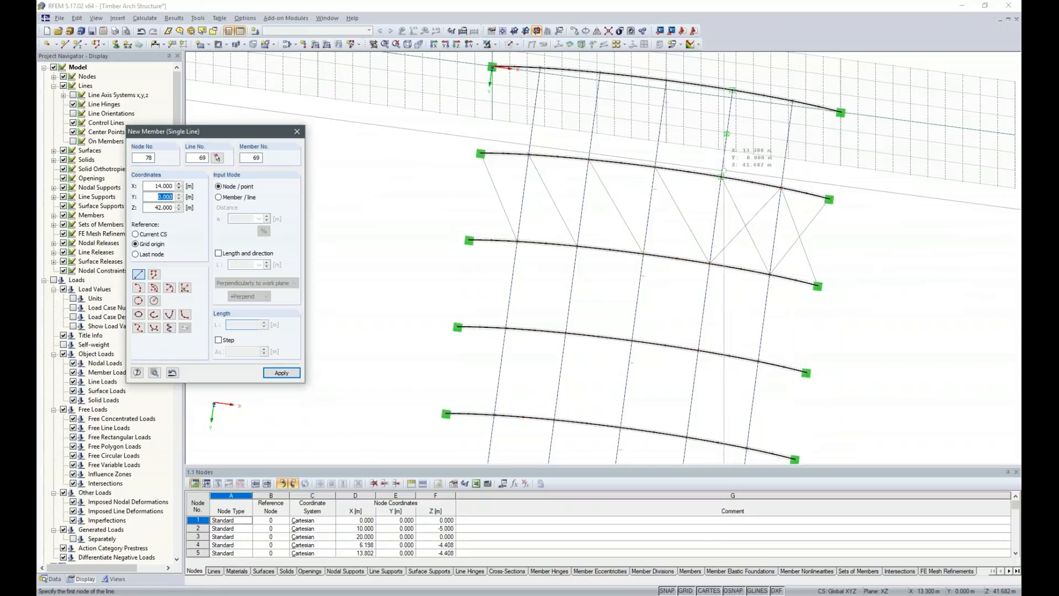
{"action": "left_click", "coordinate": [721, 177]}
{"action": "left_click", "coordinate": [643, 253]}
{"action": "left_click", "coordinate": [655, 167]}
{"action": "left_click", "coordinate": [576, 246]}
{"action": "left_click", "coordinate": [589, 160]}
{"action": "left_click", "coordinate": [517, 241]}
{"action": "left_click", "coordinate": [529, 156]}
{"action": "left_click", "coordinate": [490, 240]}
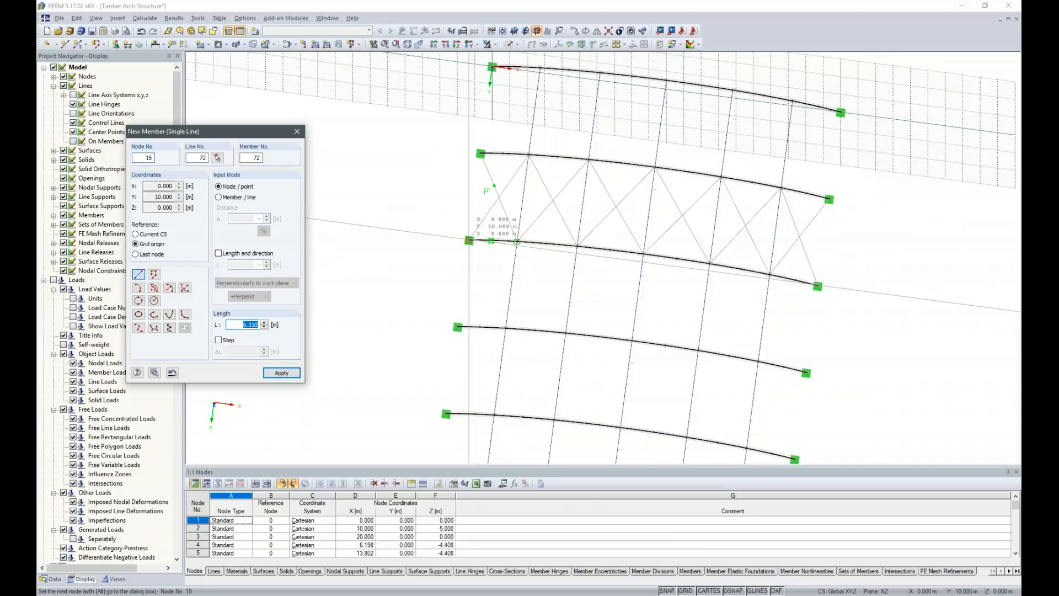
{"action": "key", "text": "Escape"}
- Show the hall from the side and switch to the solid transparent display model
{"action": "middle_click_drag", "start_coordinate": [391, 263], "coordinate": [313, 77]}
{"action": "middle_click_drag", "start_coordinate": [870, 354], "coordinate": [941, 267], "text": "ctrl"}
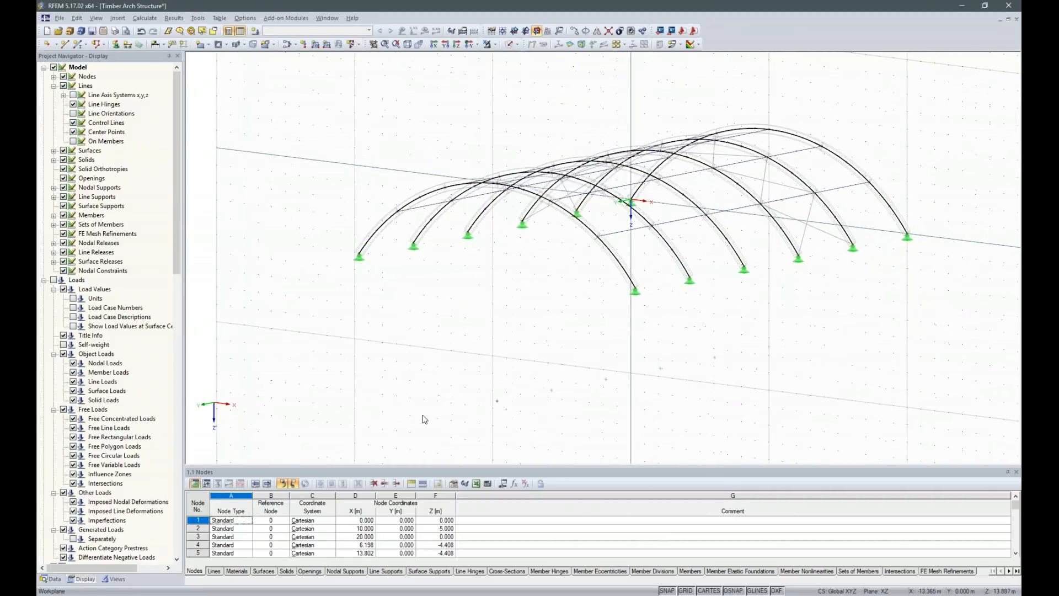
{"action": "middle_click_drag", "start_coordinate": [887, 359], "coordinate": [602, 373], "text": "ctrl"}
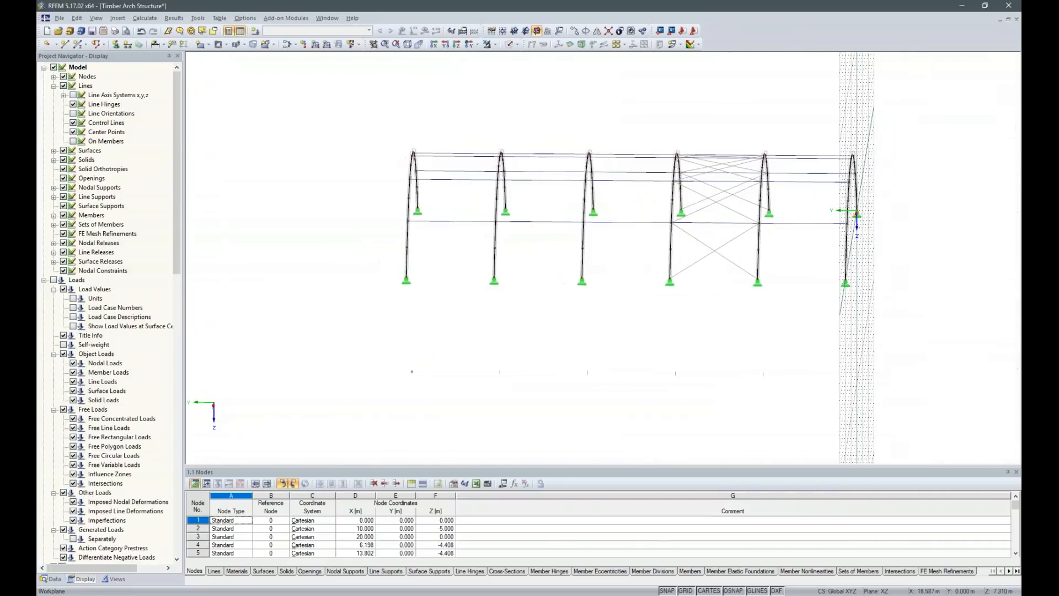
{"action": "left_click", "coordinate": [516, 44]}
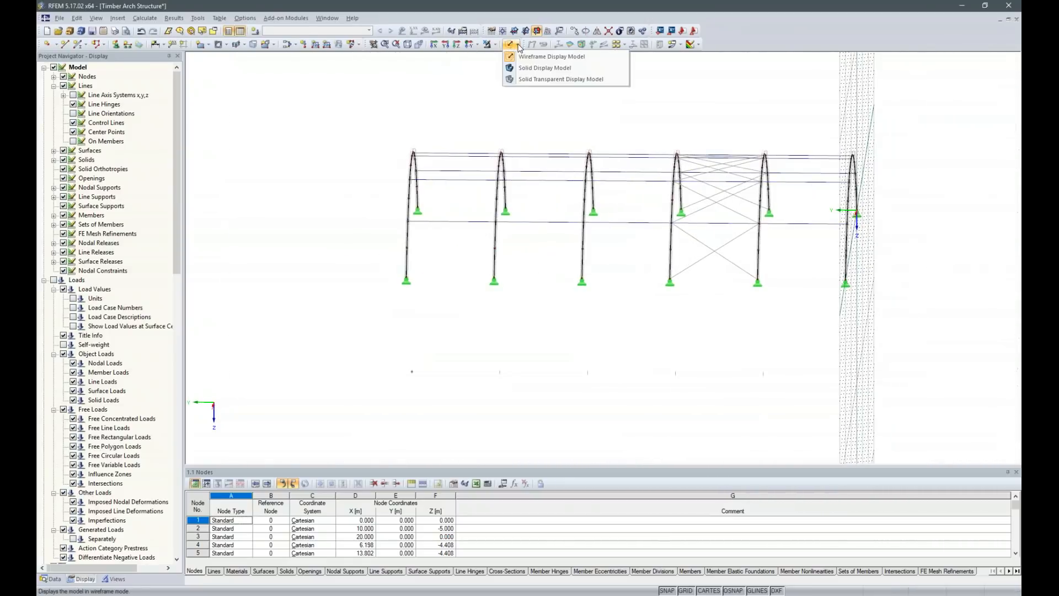
{"action": "left_click", "coordinate": [526, 80]}
- Isolate the end arch at Y 0 with visibility by selected objects and view it in the reverse Y-direction
{"action": "middle_click_drag", "start_coordinate": [791, 371], "coordinate": [801, 378], "text": "ctrl"}
{"action": "left_click_drag", "start_coordinate": [830, 92], "coordinate": [911, 328]}
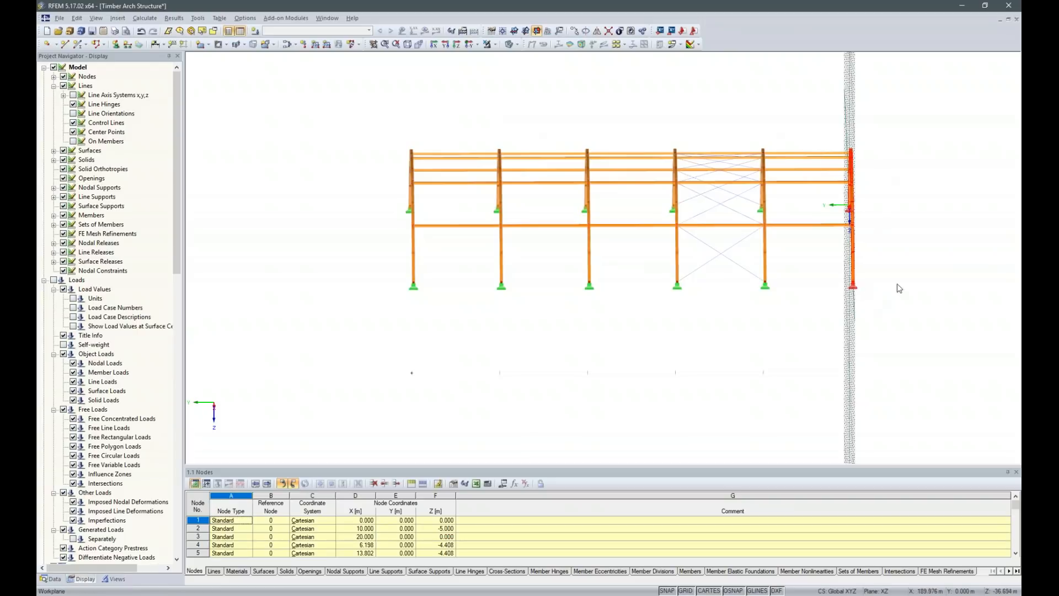
{"action": "left_click", "coordinate": [494, 44]}
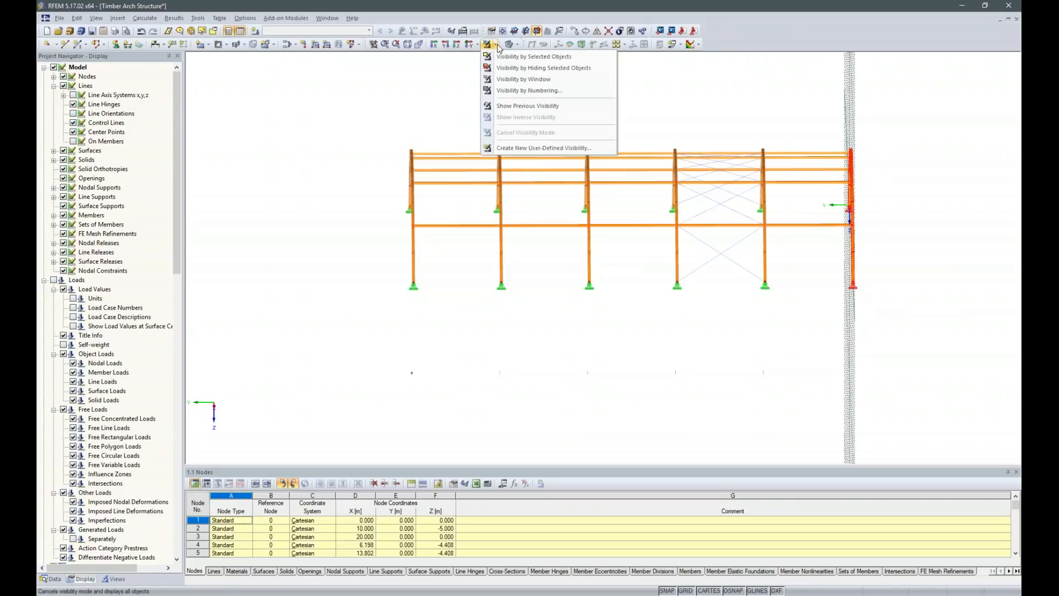
{"action": "left_click", "coordinate": [501, 56]}
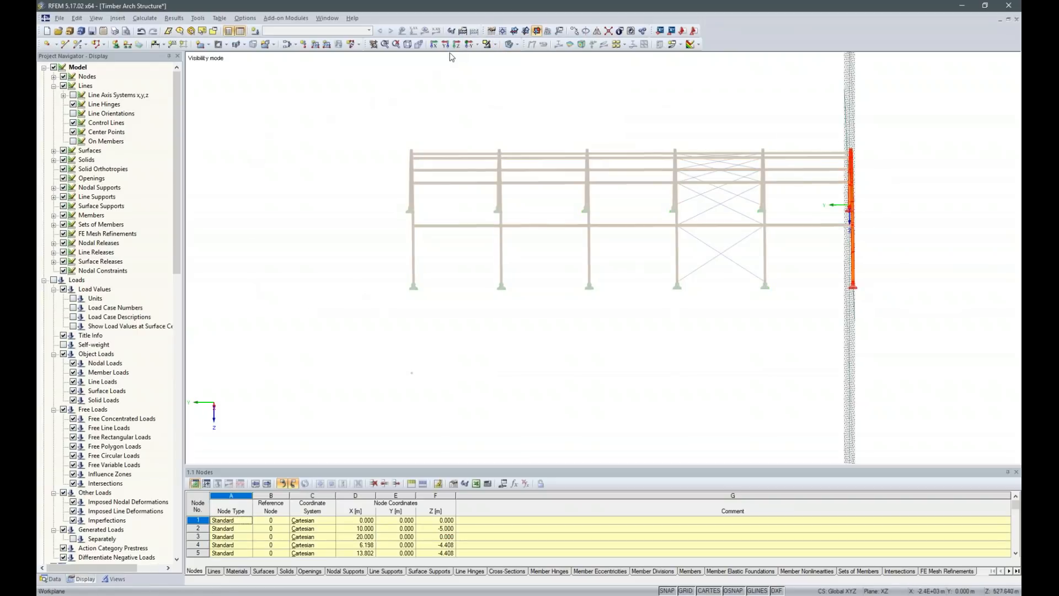
{"action": "left_click", "coordinate": [476, 46]}
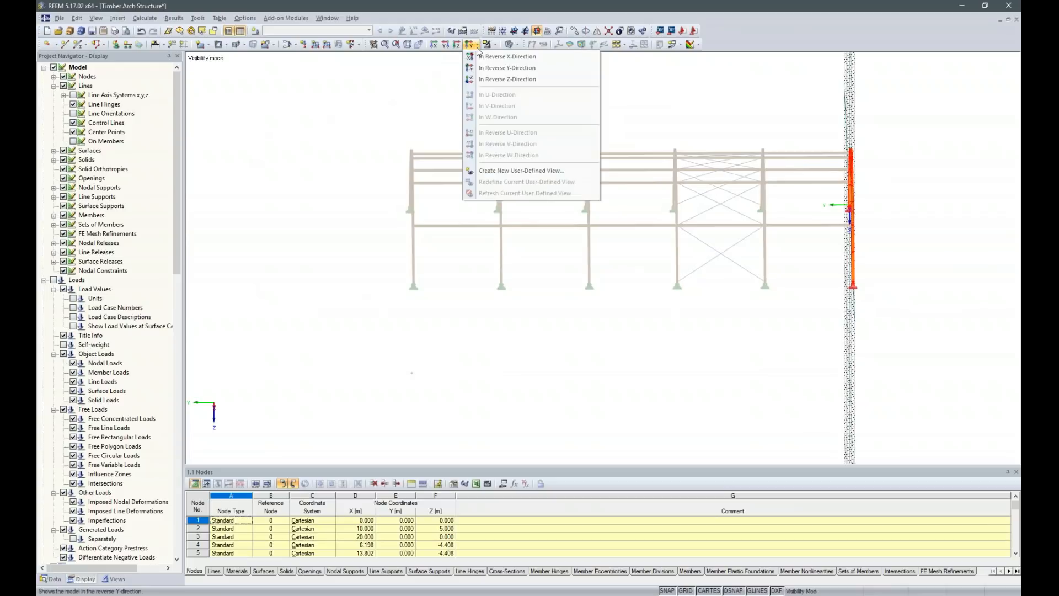
{"action": "left_click", "coordinate": [470, 44]}
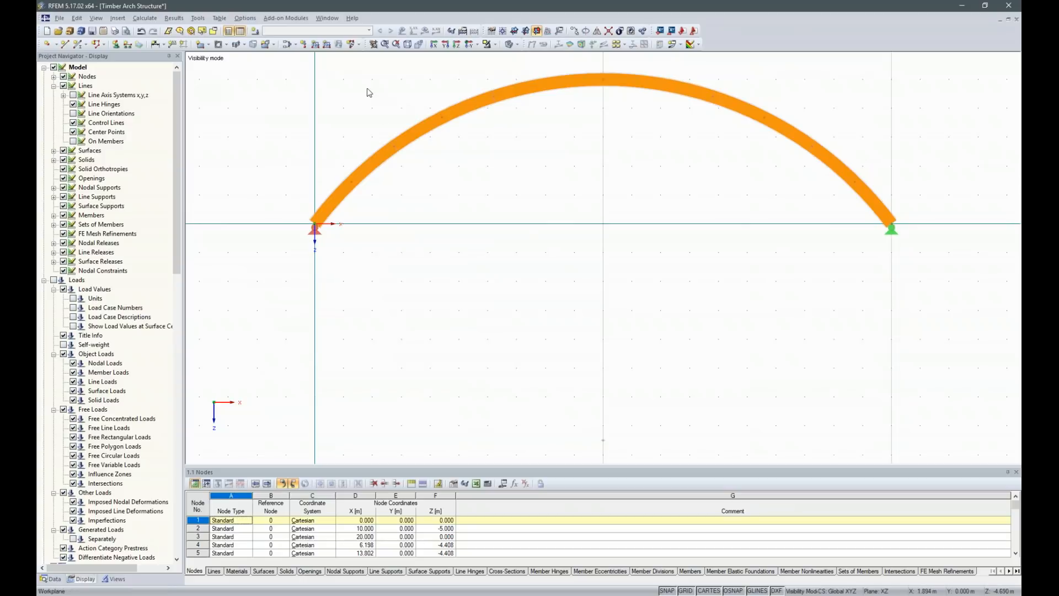
- Copy the supported node at the origin three times at 5 m spacing in X, without creating new lines between the nodes and their copies
{"action": "left_click", "coordinate": [574, 31]}
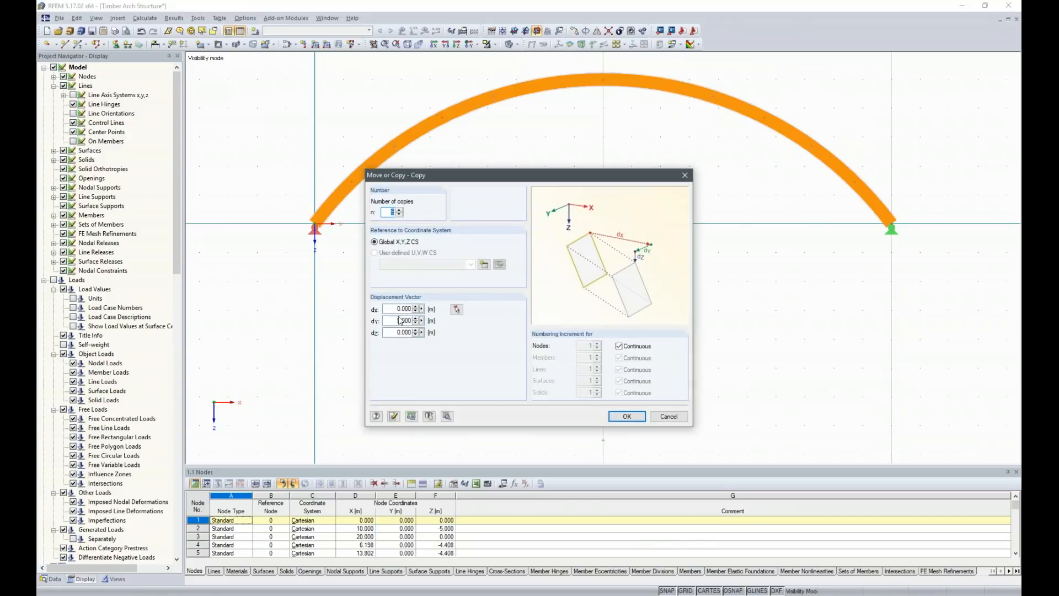
{"action": "left_click_drag", "start_coordinate": [424, 319], "coordinate": [569, 314]}
{"action": "key", "text": "shift+Tab"}
{"action": "left_click", "coordinate": [398, 213]}
{"action": "left_click", "coordinate": [446, 417]}
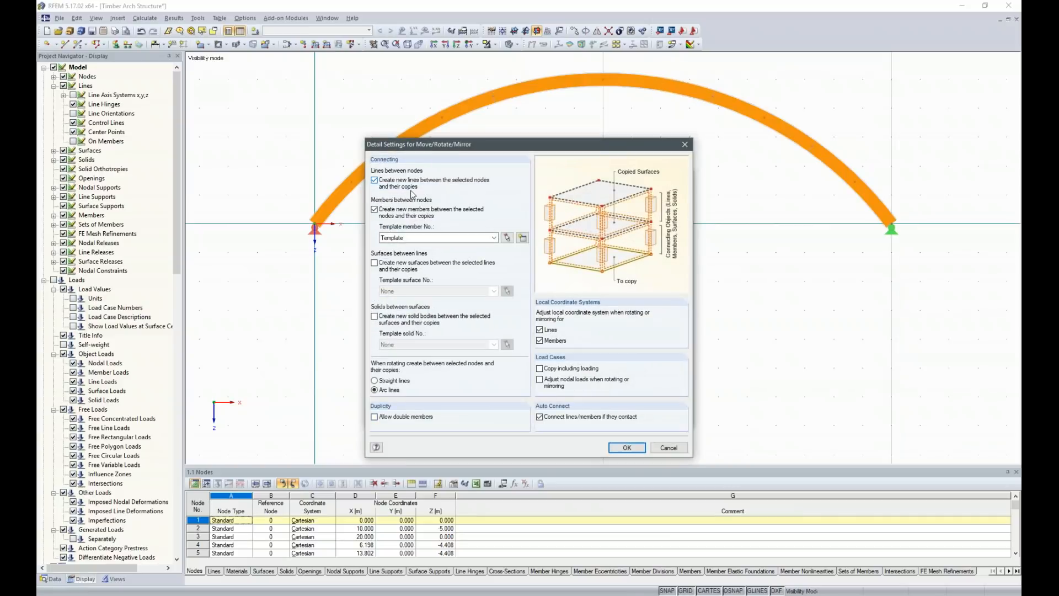
{"action": "left_click", "coordinate": [374, 180]}
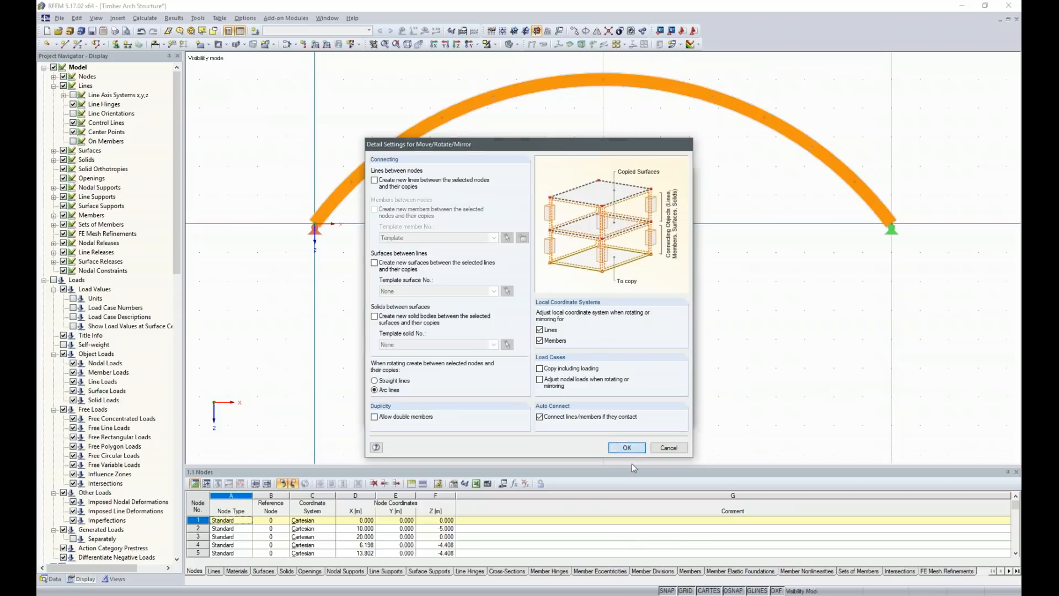
{"action": "left_click", "coordinate": [626, 447]}
{"action": "left_click", "coordinate": [627, 417]}
{"action": "left_click", "coordinate": [631, 322]}
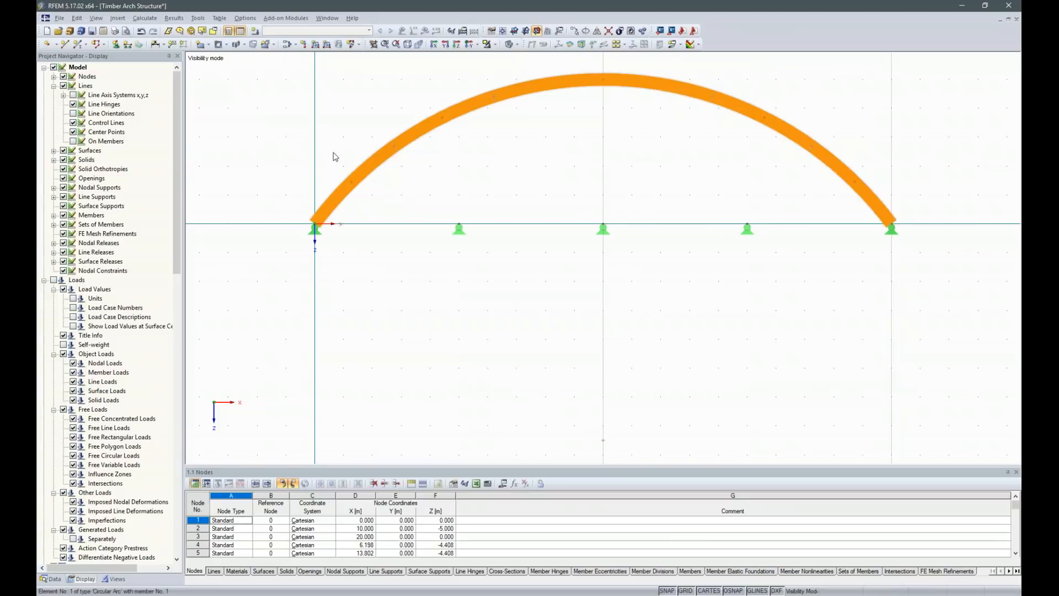
- Define a new member of type Beam with a rectangular timber section 100/200 mm in Glulam Timber GL28c
{"action": "left_click", "coordinate": [77, 46]}
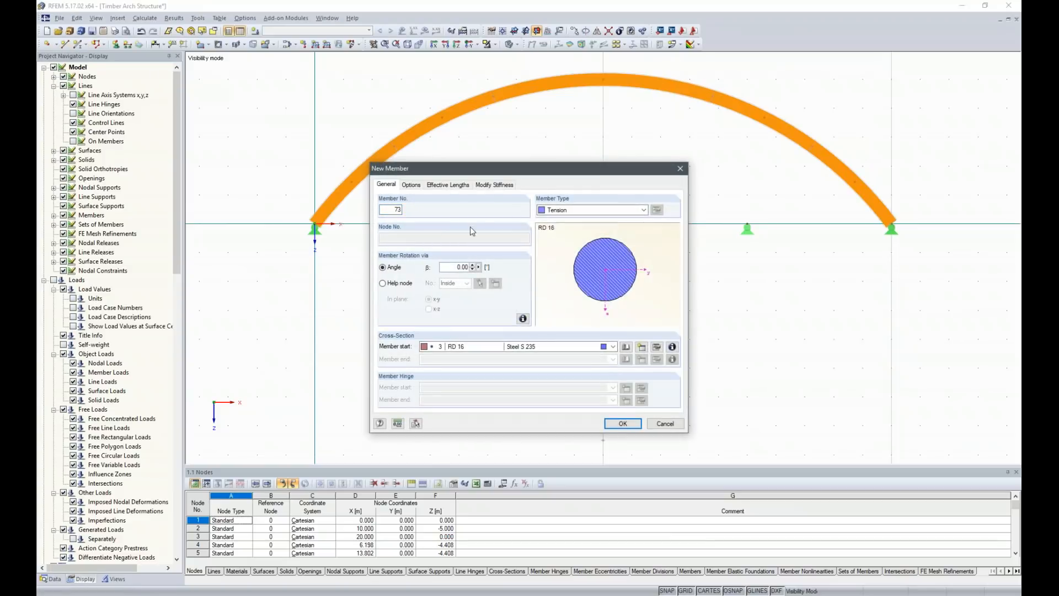
{"action": "left_click", "coordinate": [642, 210]}
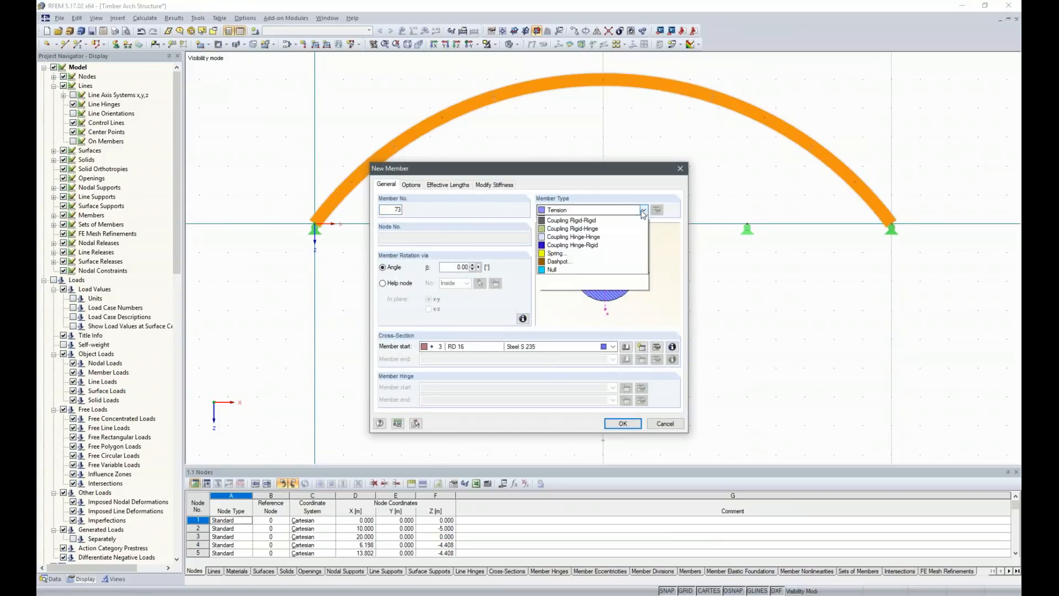
{"action": "left_click", "coordinate": [567, 252]}
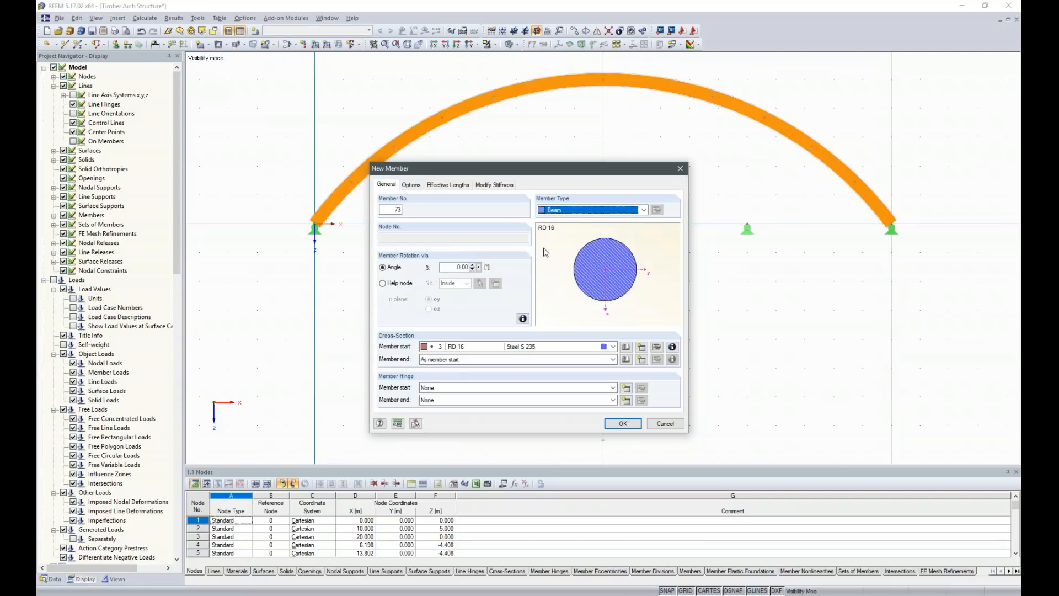
{"action": "left_click", "coordinate": [626, 347]}
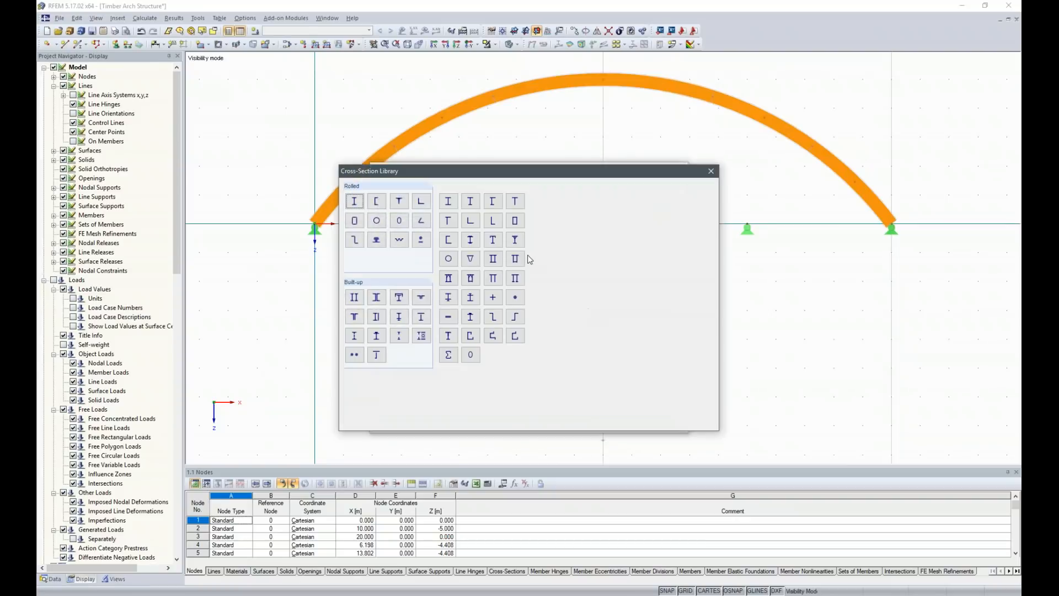
{"action": "left_click", "coordinate": [633, 201]}
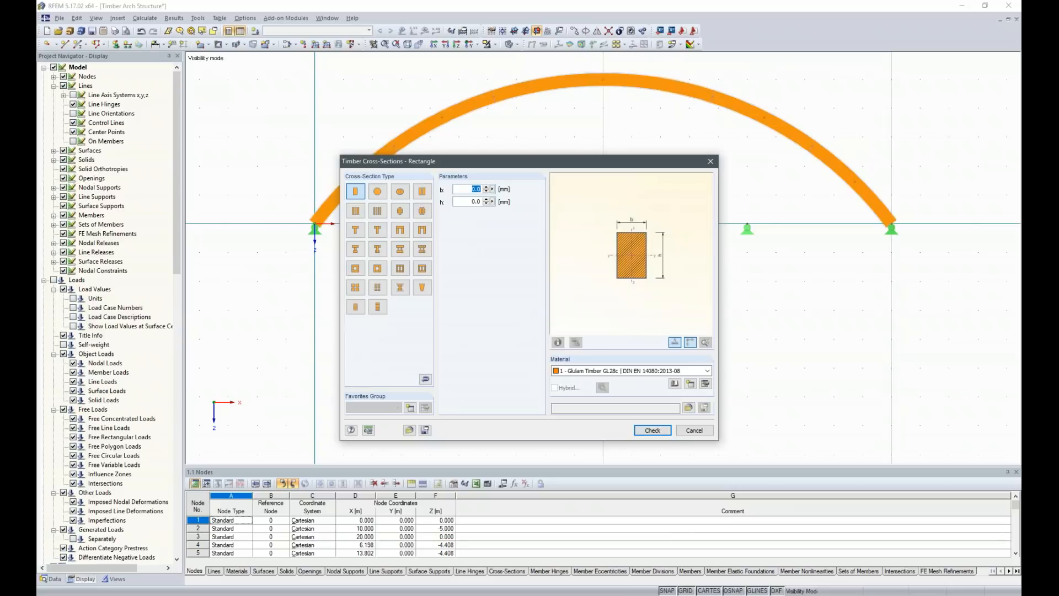
{"action": "type", "text": "1"}
{"action": "key", "text": "BackSpace"}
{"action": "key", "text": "BackSpace"}
{"action": "key", "text": "BackSpace"}
{"action": "type", "text": "20"}
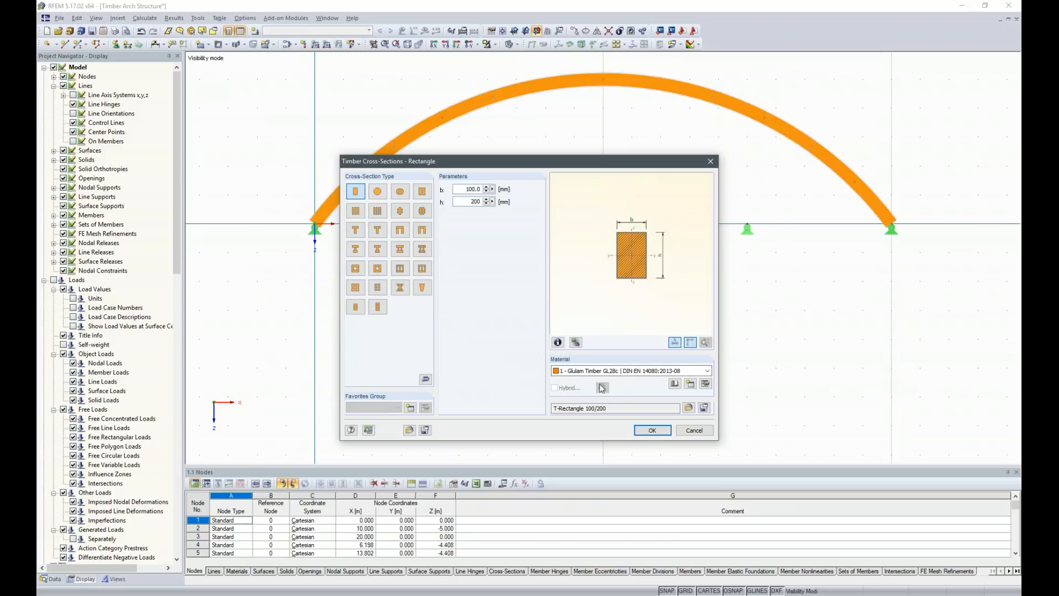
{"action": "left_click", "coordinate": [652, 430]}
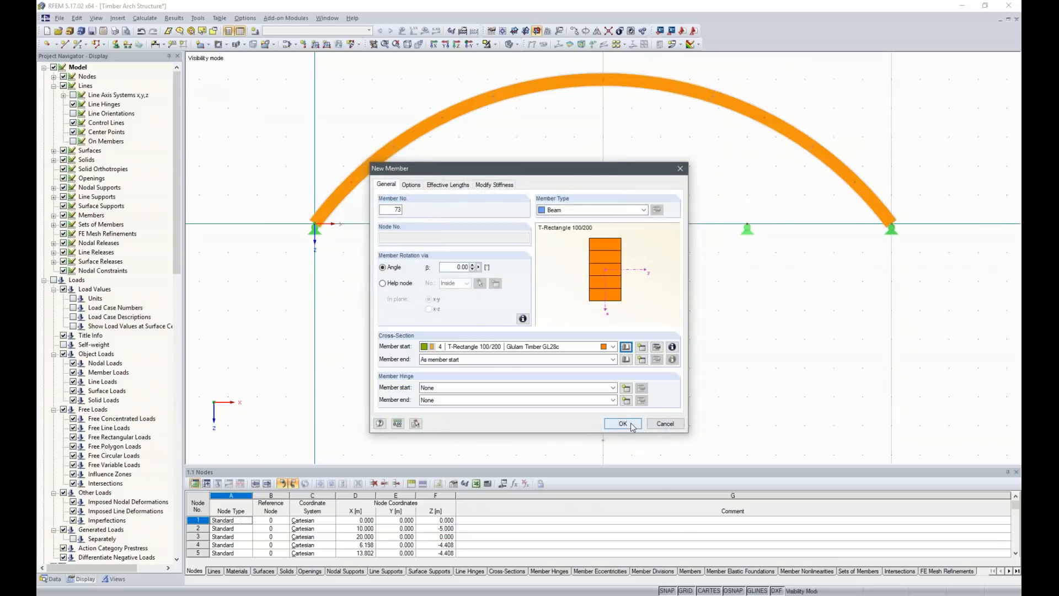
- Set the member rotation to 90° and draw a short column about 1.1 m tall from the support at X 5 m
{"action": "left_click", "coordinate": [445, 268]}
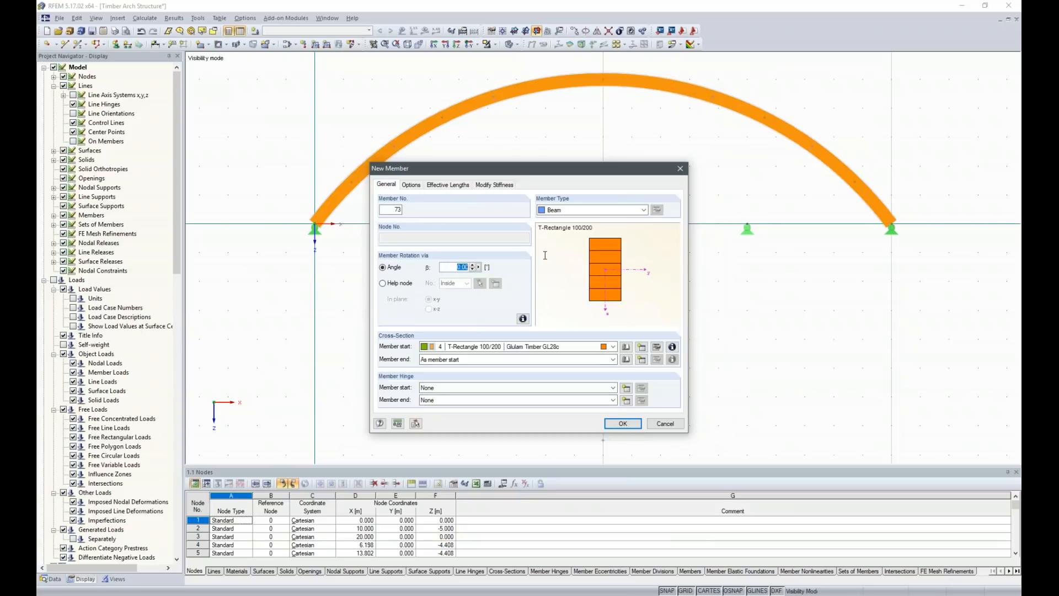
{"action": "type", "text": "90"}
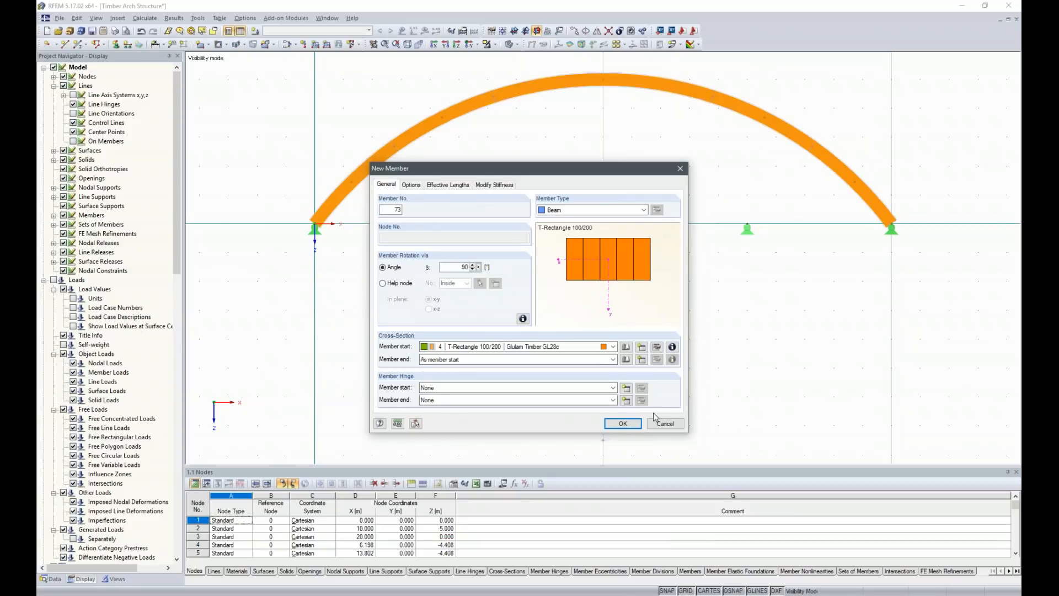
{"action": "left_click", "coordinate": [623, 422]}
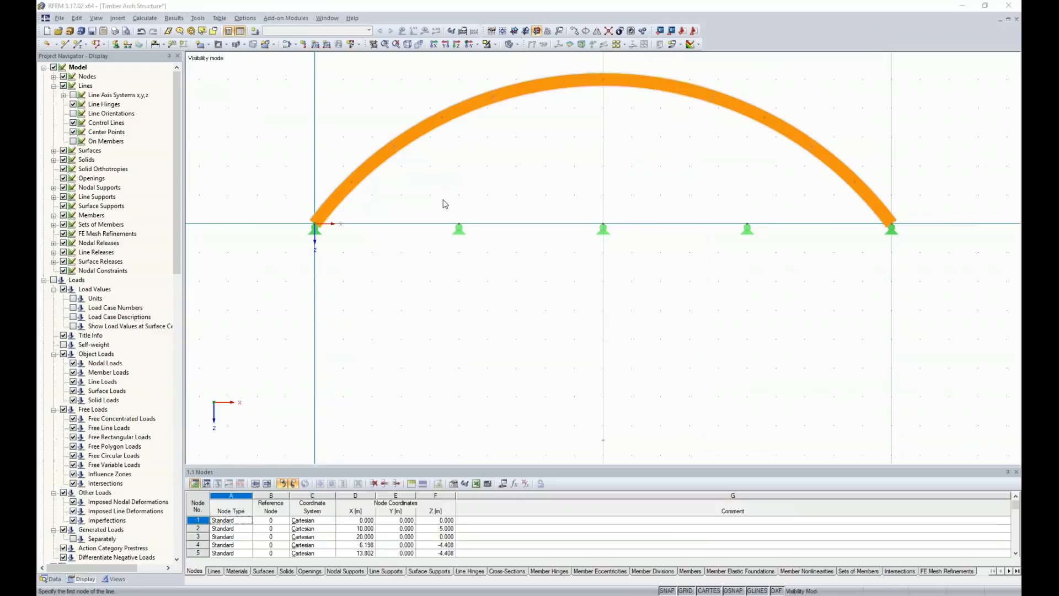
{"action": "left_click", "coordinate": [459, 228]}
{"action": "left_click", "coordinate": [460, 191]}
{"action": "key", "text": "Escape"}
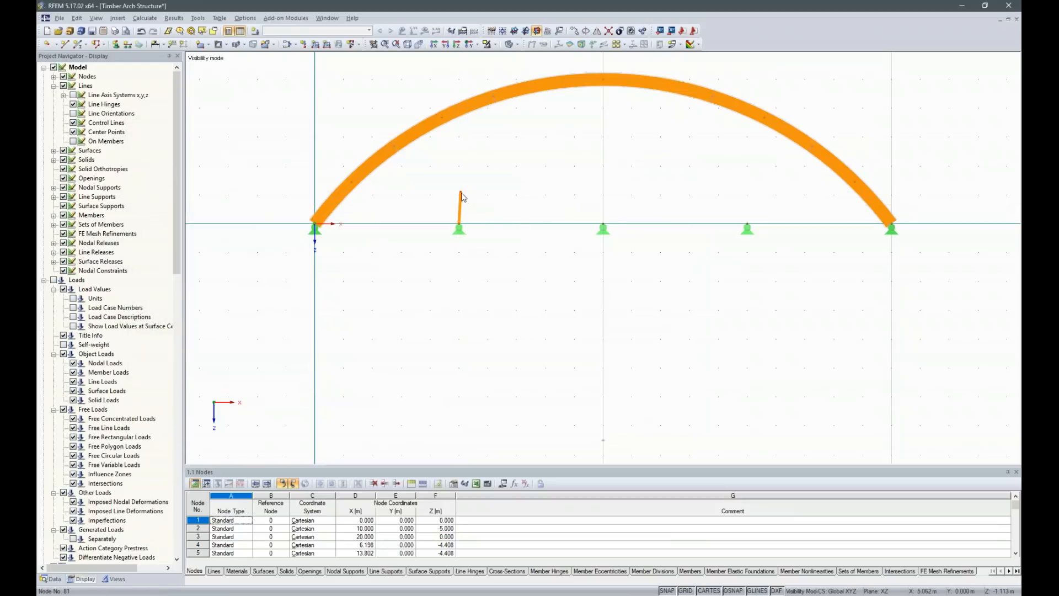
- Move the top node of the short column to X 5 m, Z -1 m so the column stands vertically
{"action": "left_click", "coordinate": [461, 194]}
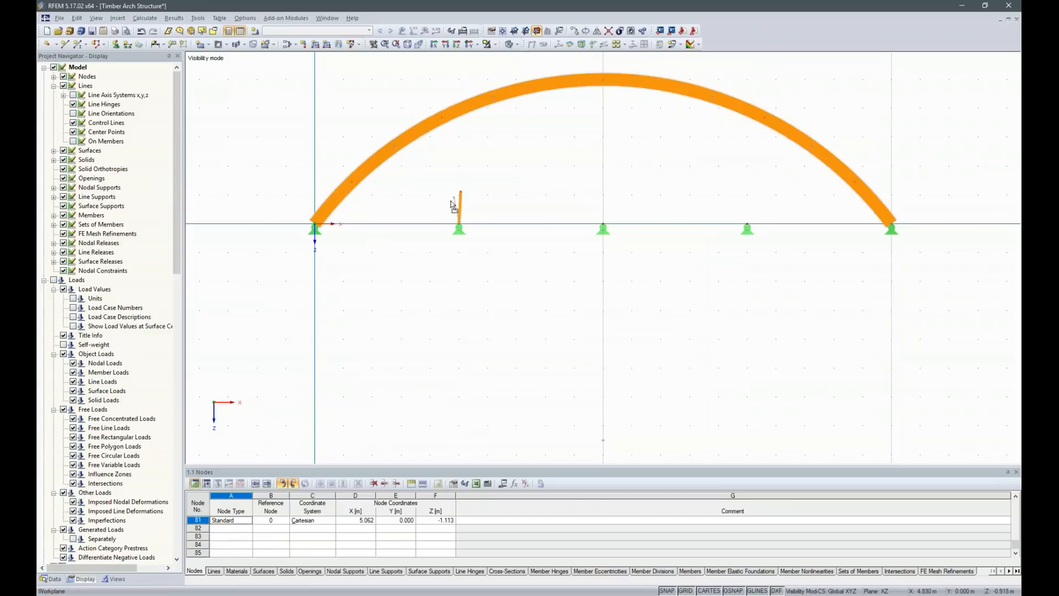
{"action": "scroll", "coordinate": [461, 192], "scroll_direction": "up", "scroll_amount": 5}
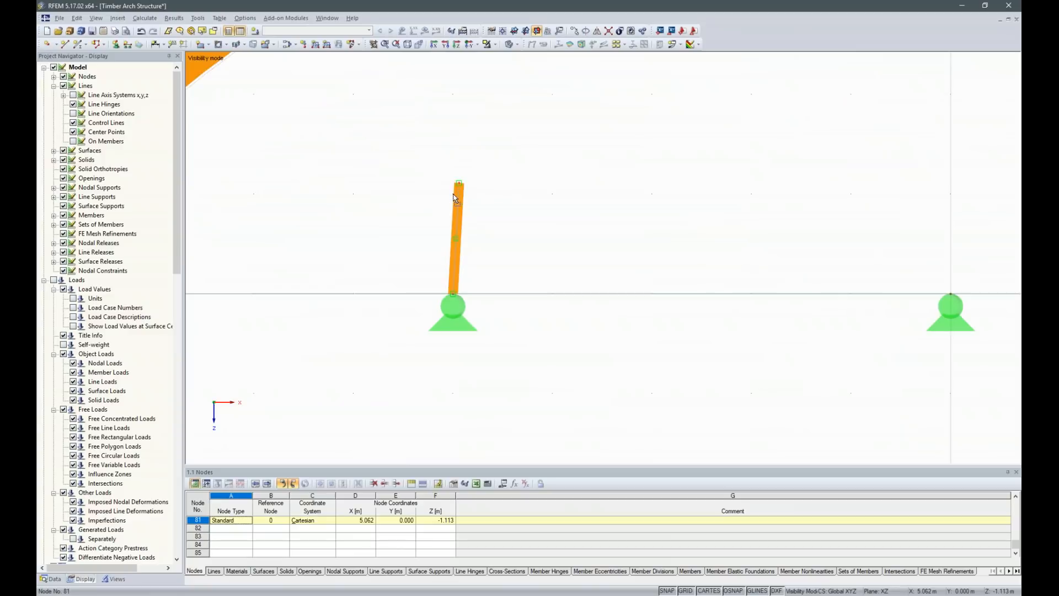
{"action": "left_click_drag", "start_coordinate": [450, 200], "coordinate": [453, 194]}
- Draw two more vertical columns from the supports at X 10 m and X 15 m up to Z -1 m
{"action": "scroll", "coordinate": [324, 308], "scroll_direction": "down", "scroll_amount": 3}
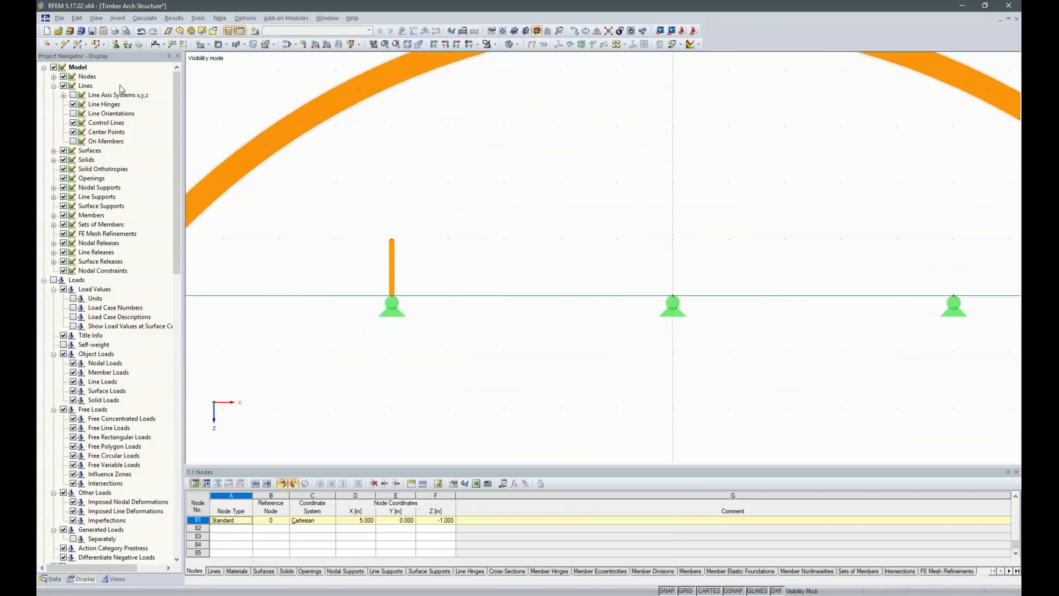
{"action": "left_click", "coordinate": [78, 46]}
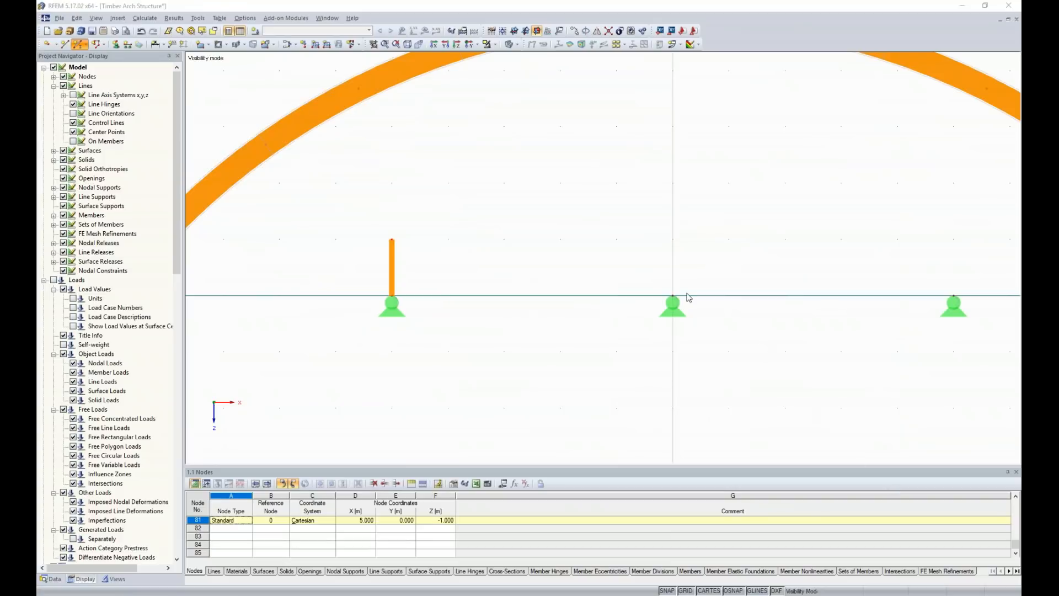
{"action": "left_click", "coordinate": [622, 423]}
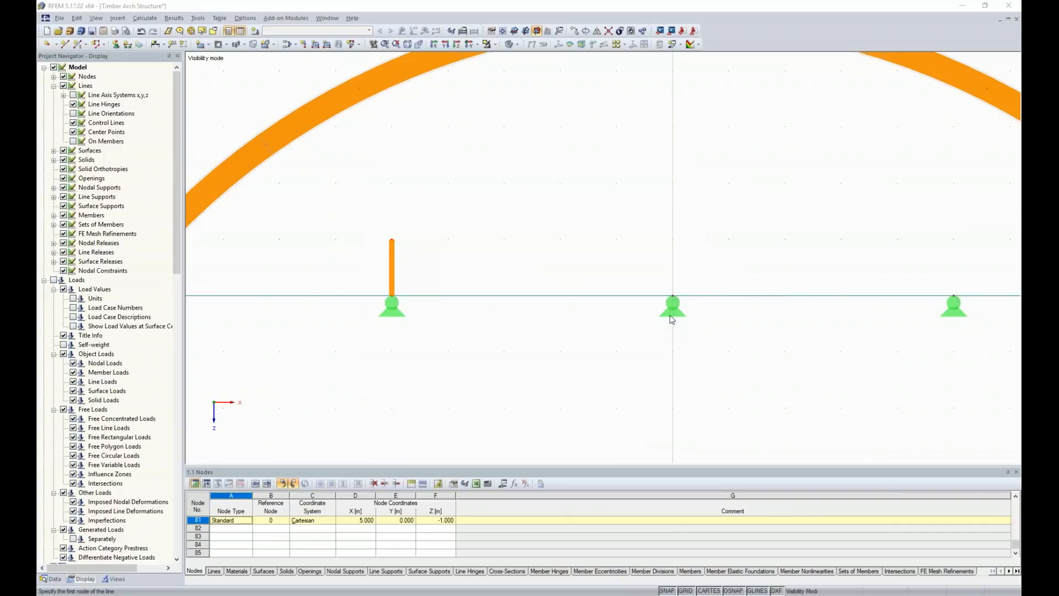
{"action": "left_click", "coordinate": [671, 317]}
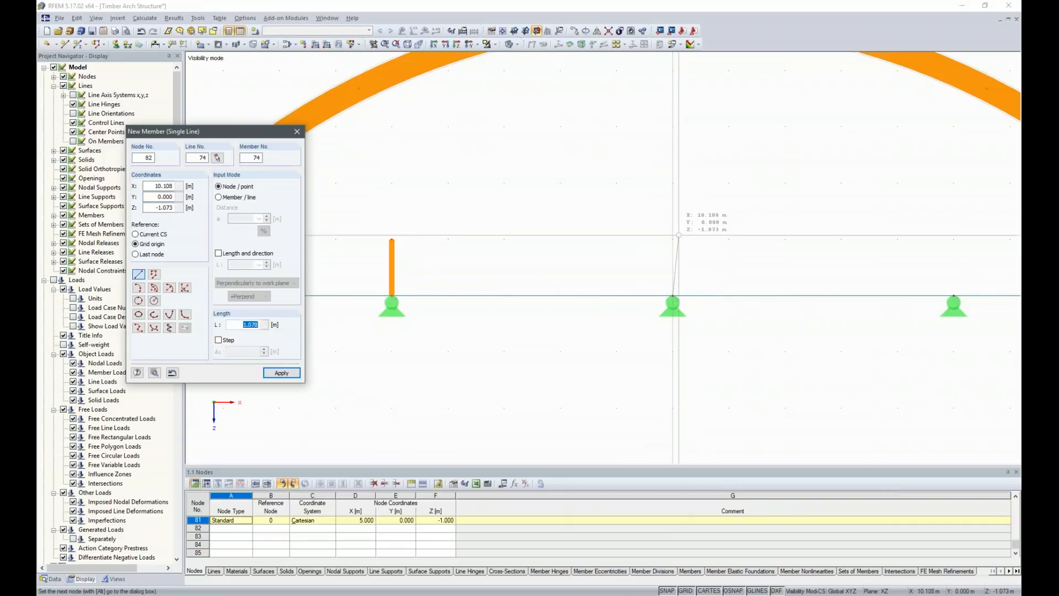
{"action": "left_click", "coordinate": [673, 239]}
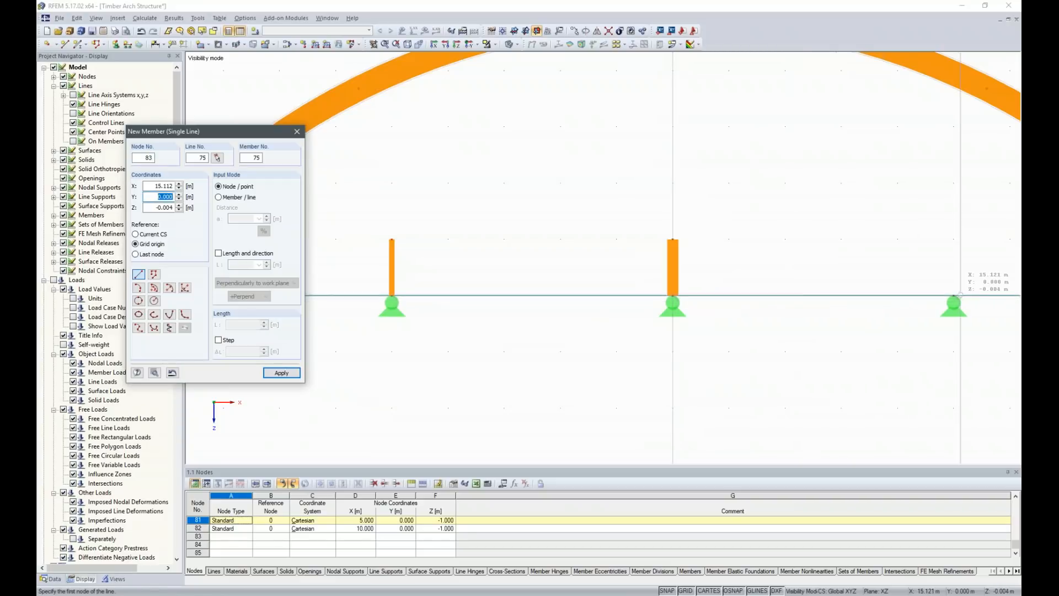
{"action": "left_click", "coordinate": [954, 296]}
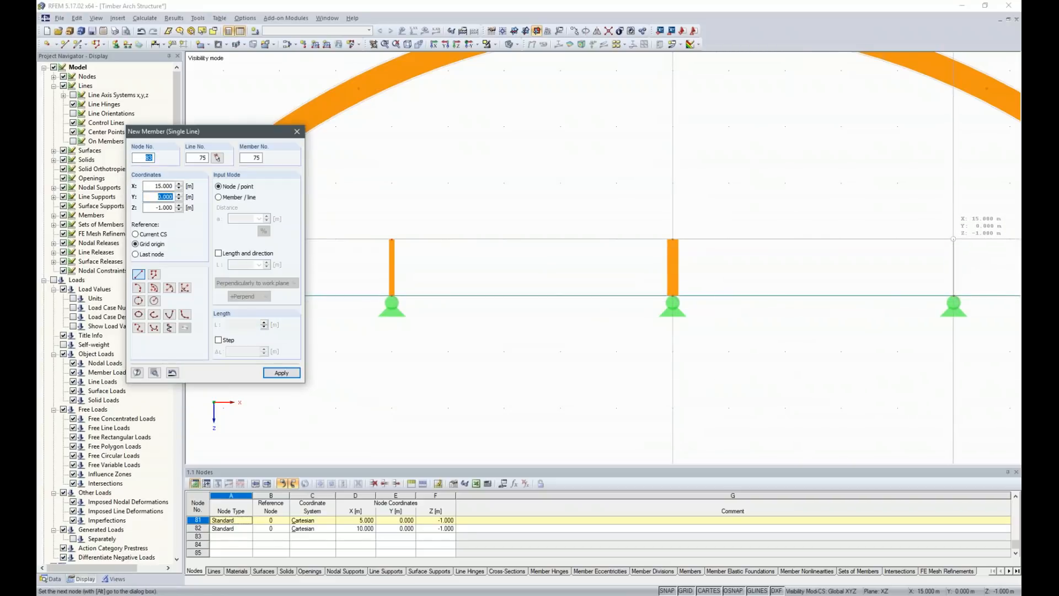
{"action": "left_click", "coordinate": [954, 238]}
{"action": "key", "text": "Escape"}
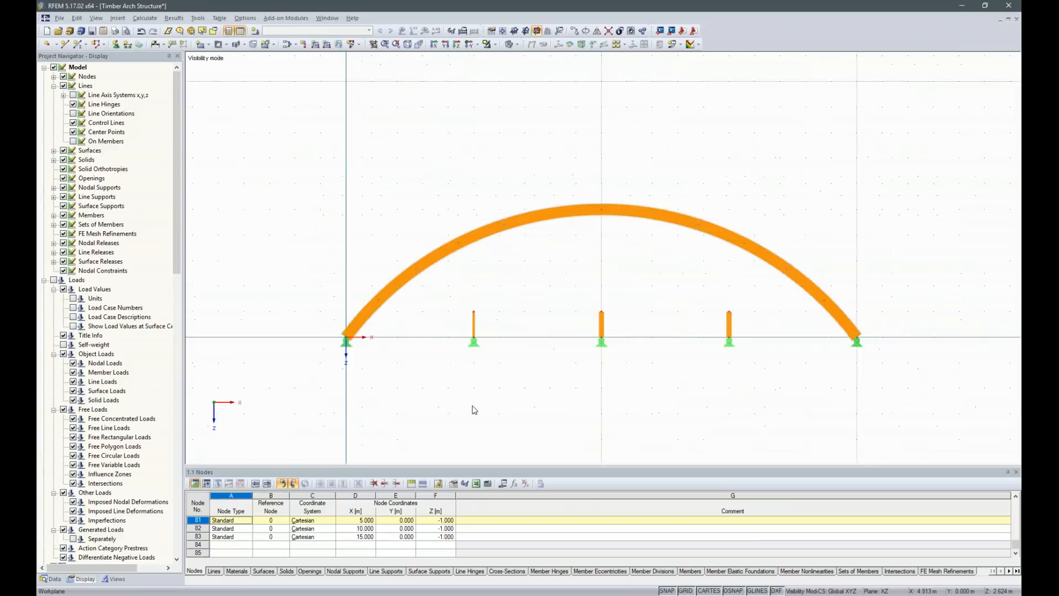
- Set the member rotation angle of the two columns at X 10 m and X 15 m to 90°
{"action": "scroll", "coordinate": [474, 409], "scroll_direction": "up", "scroll_amount": 1}
{"action": "left_click_drag", "start_coordinate": [775, 316], "coordinate": [601, 293]}
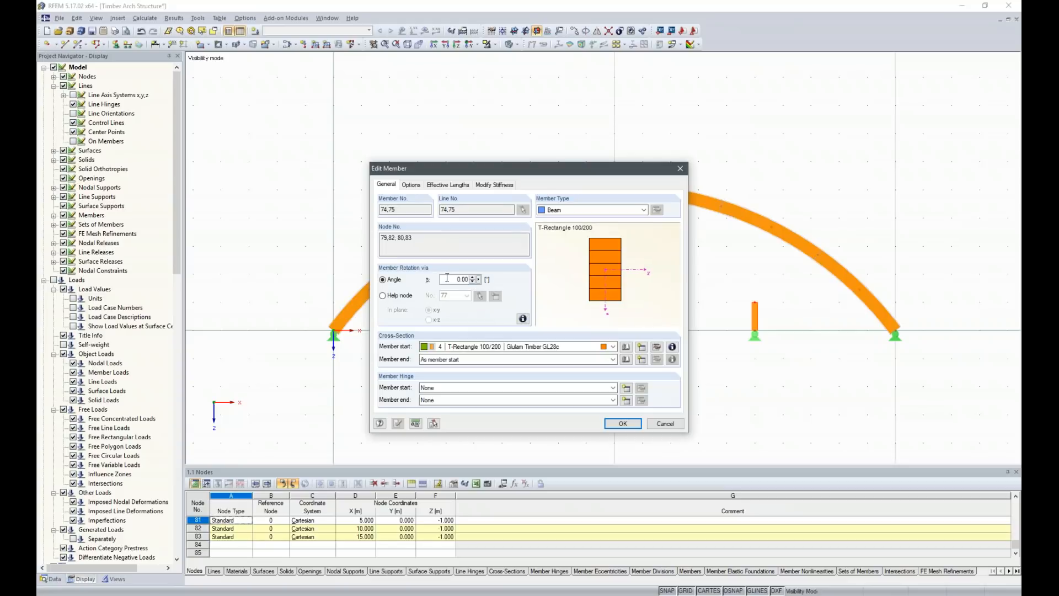
{"action": "left_click_drag", "start_coordinate": [562, 278], "coordinate": [598, 273]}
{"action": "type", "text": "90"}
{"action": "key", "text": "Return"}
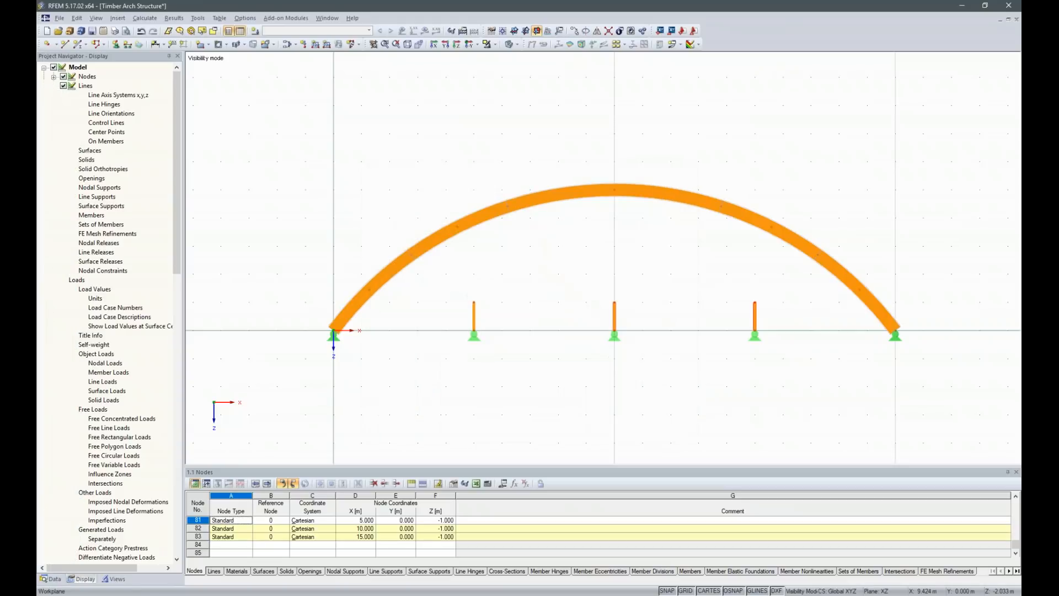
- Extend the three columns at member end j to the next member, dividing the target arch members
{"action": "left_click_drag", "start_coordinate": [781, 310], "coordinate": [430, 301]}
{"action": "right_click", "coordinate": [473, 310]}
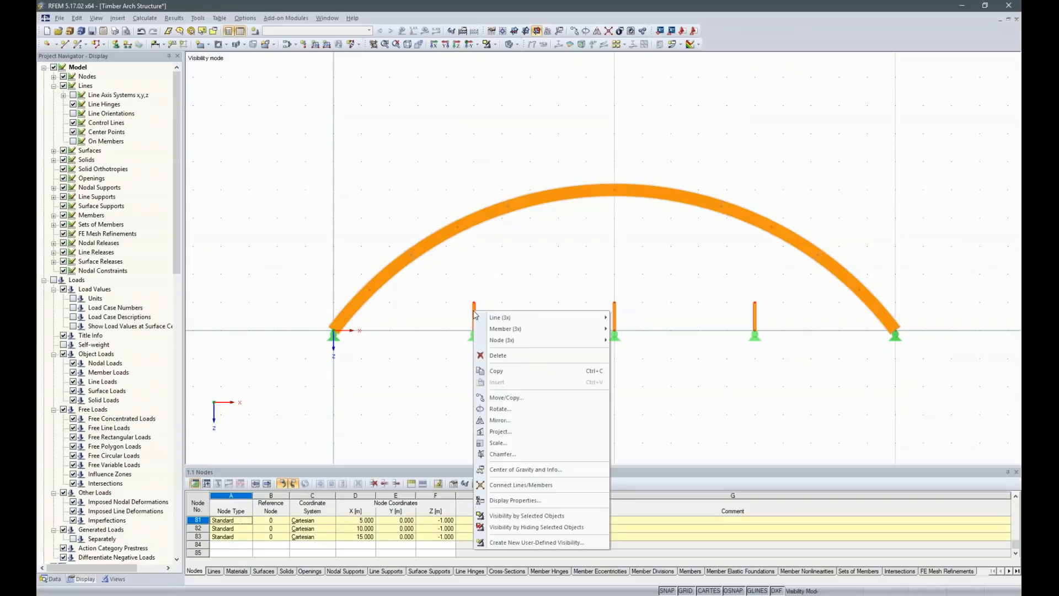
{"action": "mouse_move", "coordinate": [508, 329]}
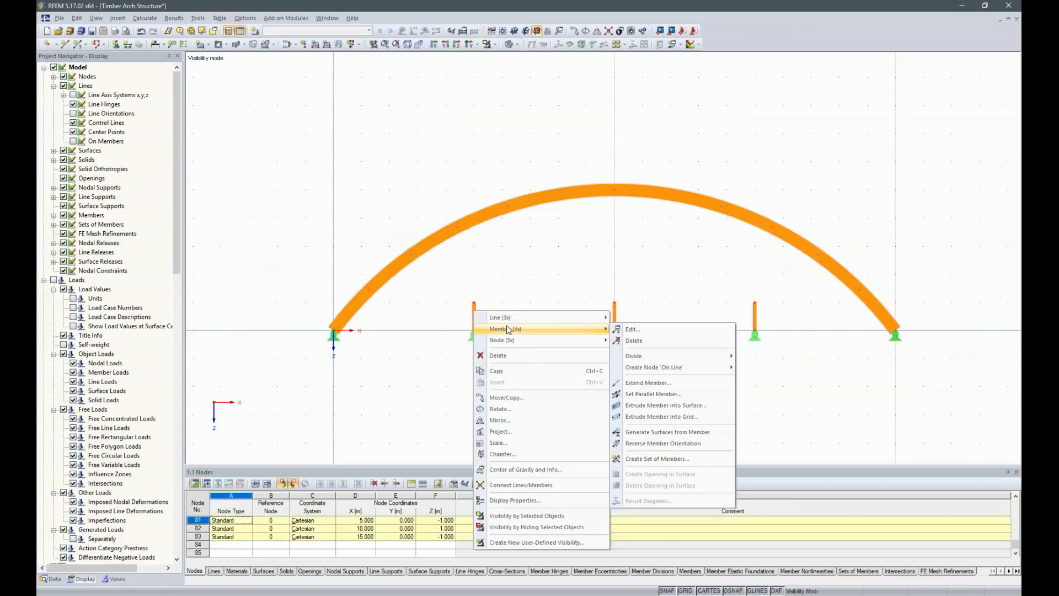
{"action": "left_click", "coordinate": [648, 382]}
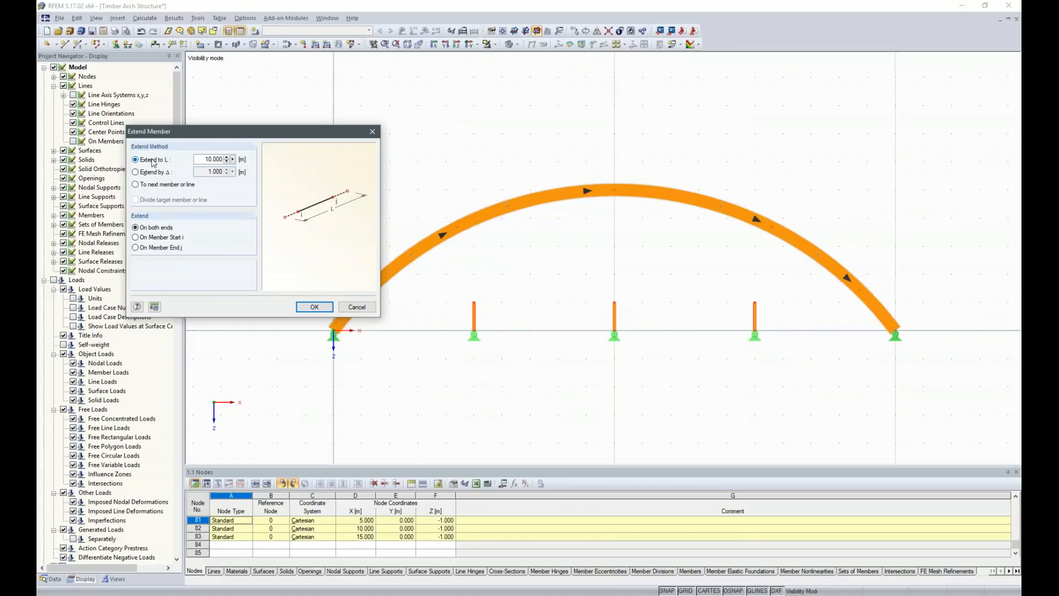
{"action": "left_click", "coordinate": [135, 185]}
{"action": "left_click", "coordinate": [135, 199]}
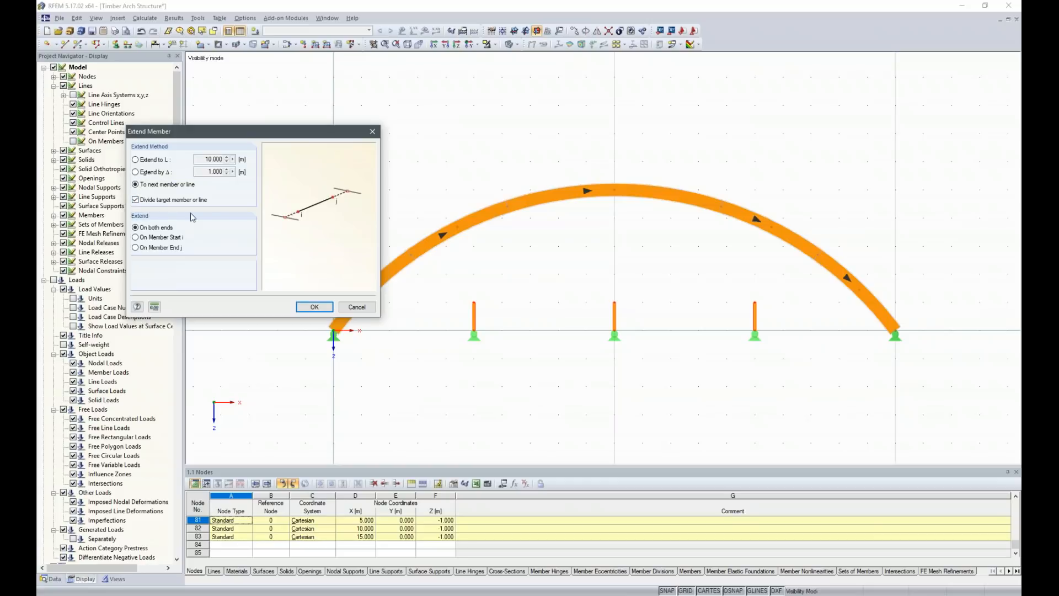
{"action": "left_click", "coordinate": [135, 247]}
{"action": "left_click", "coordinate": [315, 307]}
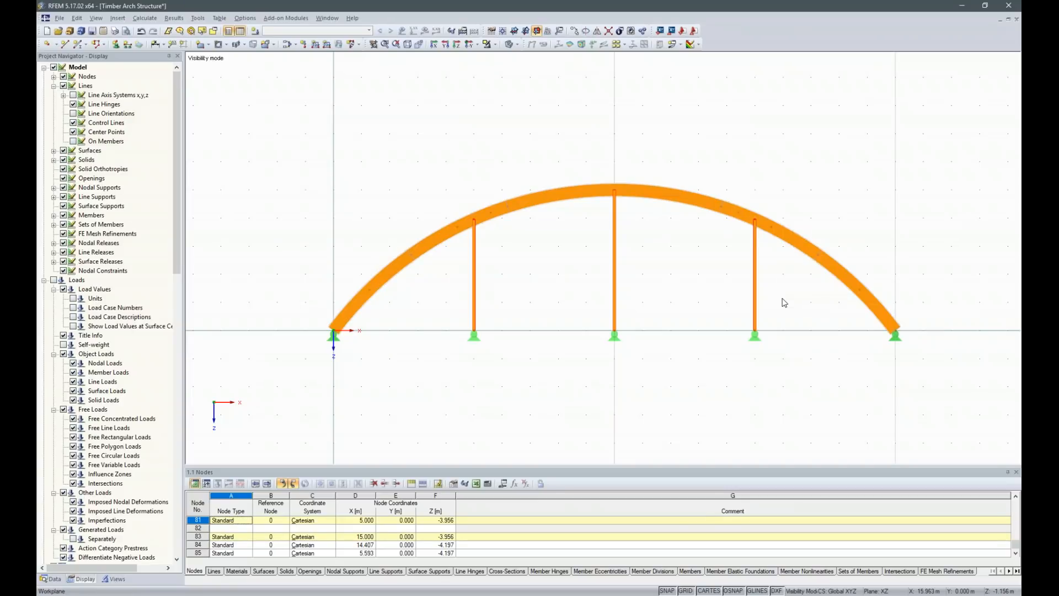
- Assign a new local-axis hinge releasing ux, φy and φz to the member end of the three gable columns
{"action": "left_click_drag", "start_coordinate": [782, 298], "coordinate": [472, 279]}
{"action": "right_click", "coordinate": [477, 272]}
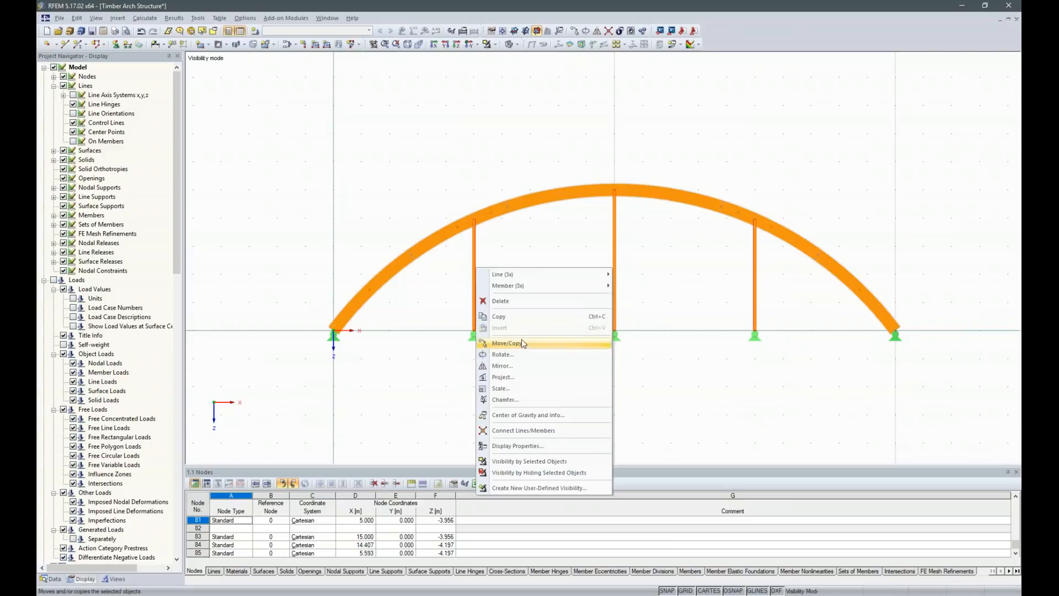
{"action": "mouse_move", "coordinate": [523, 290]}
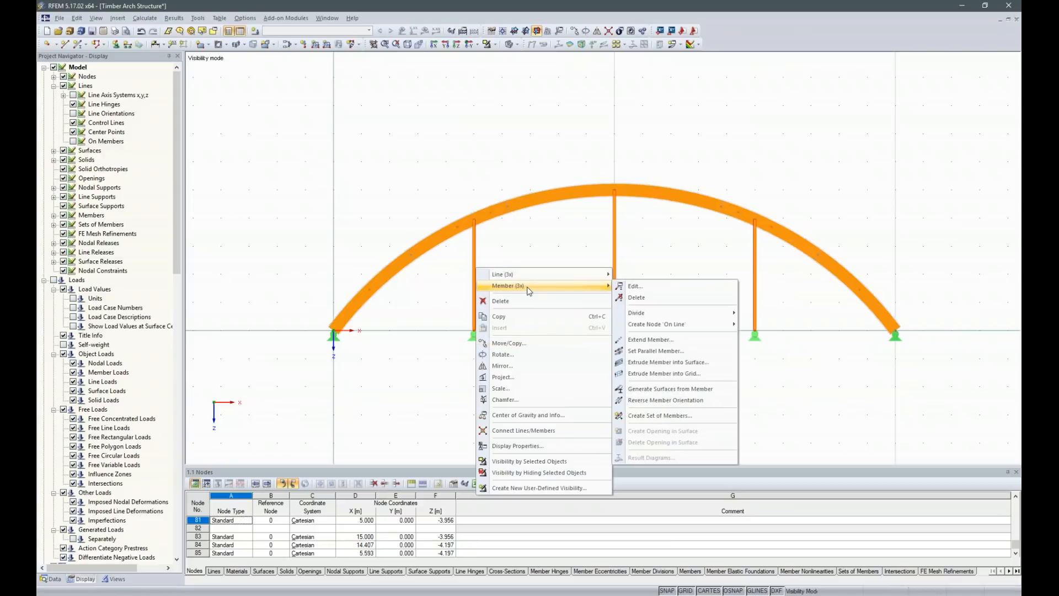
{"action": "left_click", "coordinate": [652, 285]}
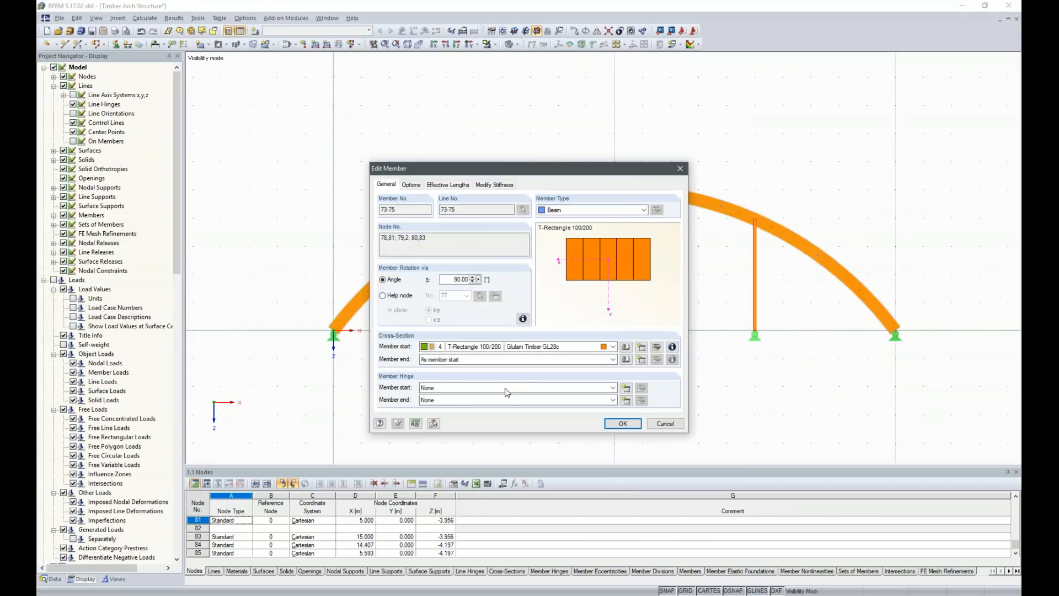
{"action": "left_click", "coordinate": [630, 403]}
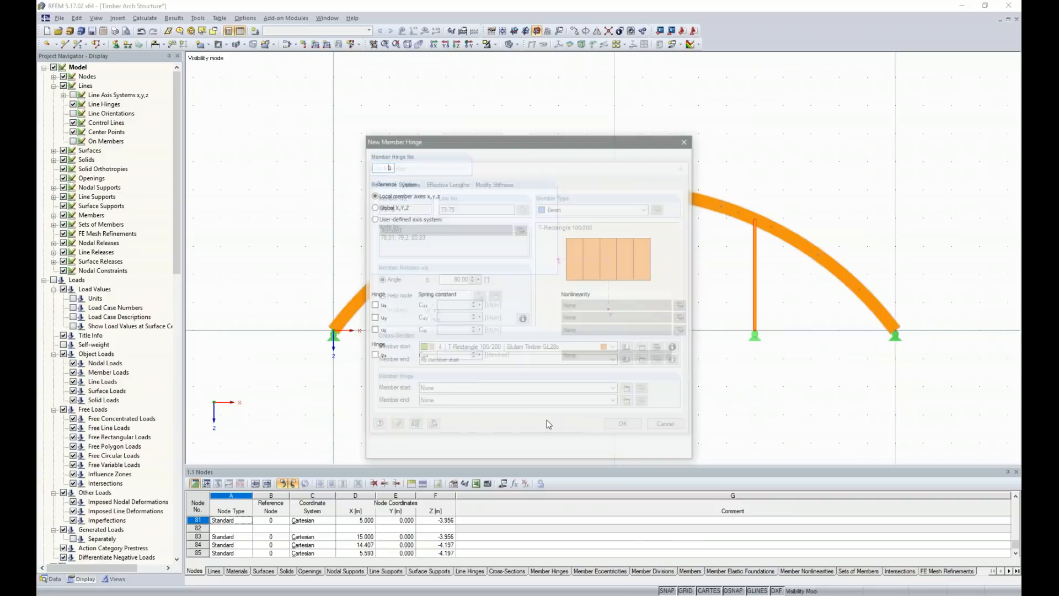
{"action": "left_click", "coordinate": [373, 305]}
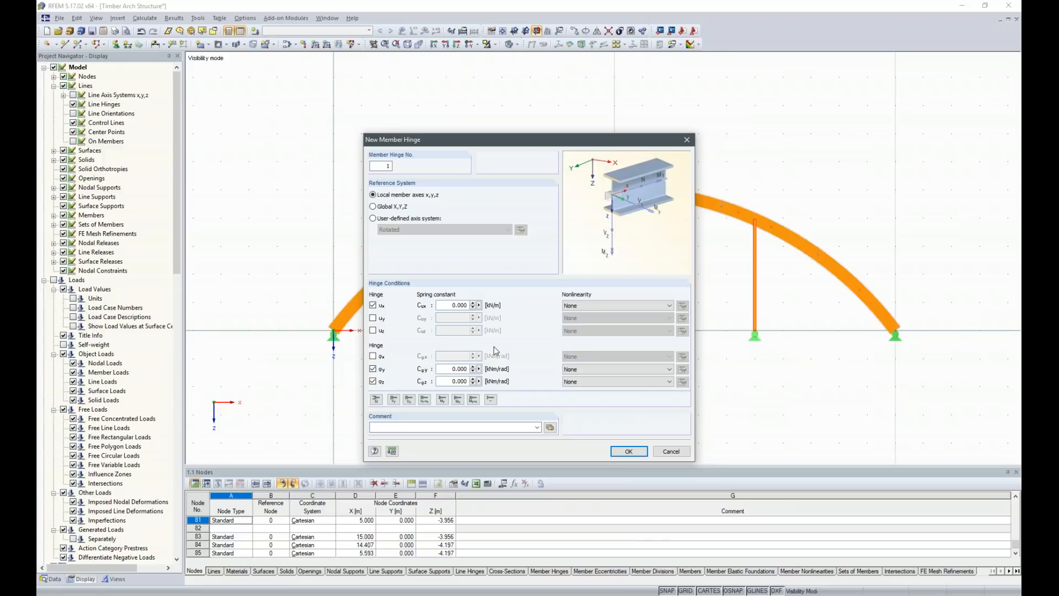
{"action": "left_click", "coordinate": [628, 451]}
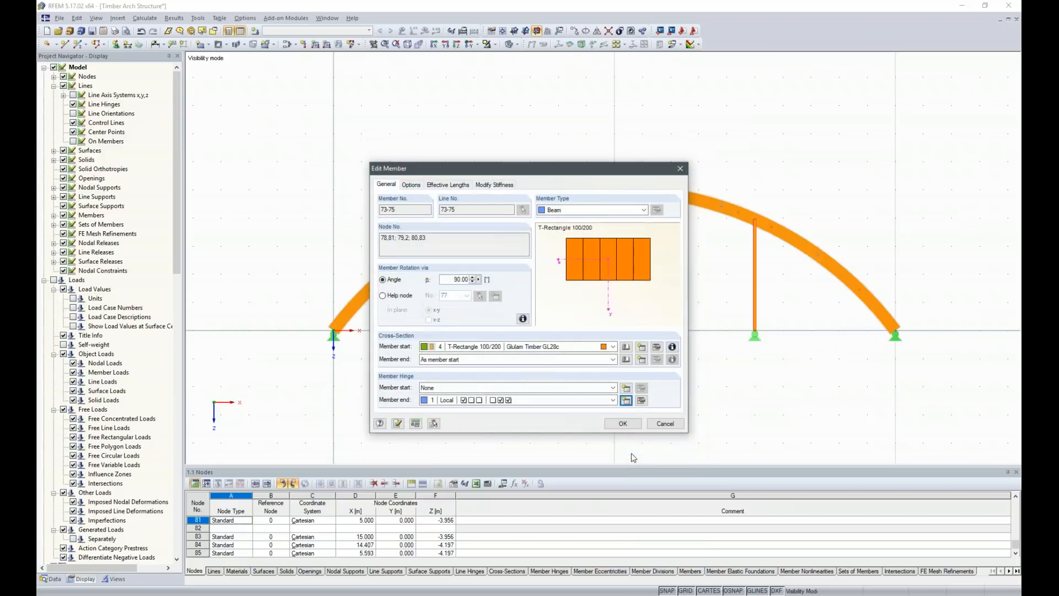
{"action": "left_click", "coordinate": [622, 424]}
- Select the three gable columns with their base supports and restore the visibility of the whole model
{"action": "middle_click_drag", "start_coordinate": [853, 411], "coordinate": [691, 428], "text": "ctrl"}
{"action": "scroll", "coordinate": [692, 428], "scroll_direction": "down", "scroll_amount": 5}
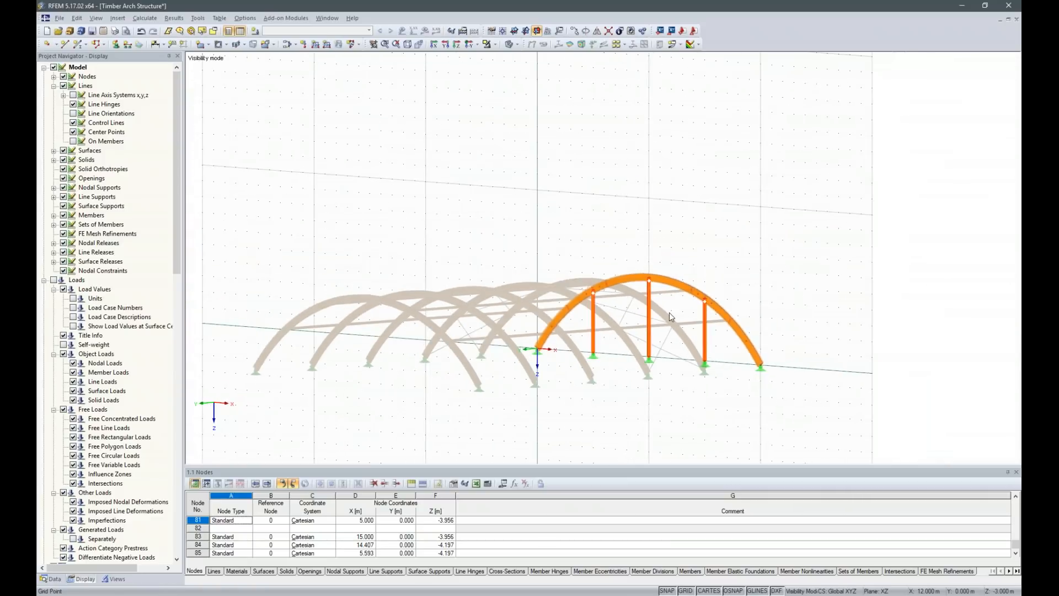
{"action": "middle_click_drag", "start_coordinate": [643, 418], "coordinate": [795, 394], "text": "ctrl"}
{"action": "left_click_drag", "start_coordinate": [758, 388], "coordinate": [537, 343]}
{"action": "middle_click_drag", "start_coordinate": [870, 348], "coordinate": [767, 358], "text": "ctrl"}
{"action": "scroll", "coordinate": [767, 358], "scroll_direction": "down", "scroll_amount": 1}
{"action": "scroll", "coordinate": [784, 287], "scroll_direction": "down", "scroll_amount": 2}
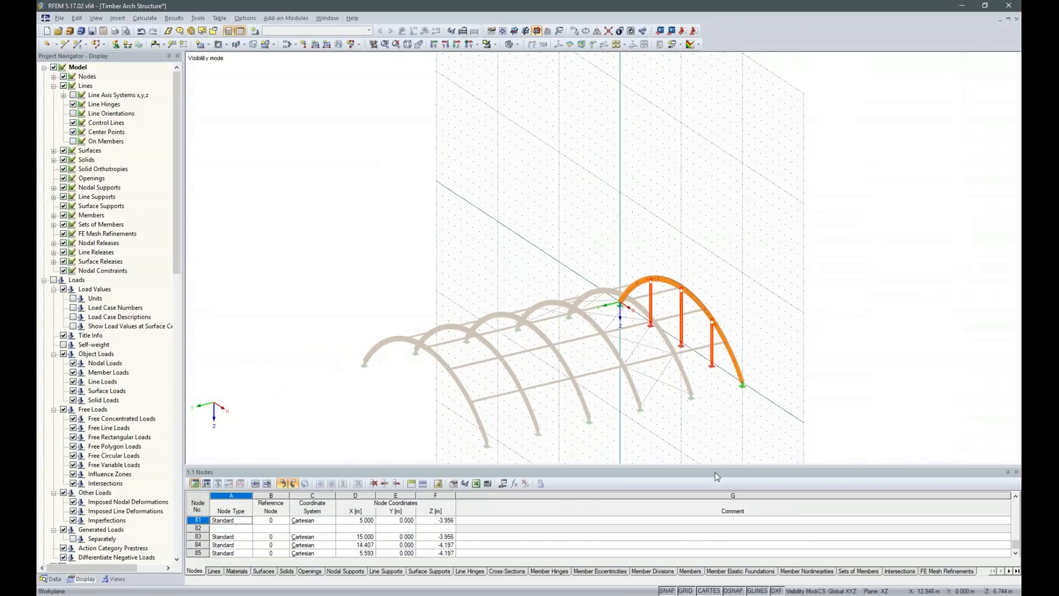
{"action": "left_click", "coordinate": [496, 45]}
{"action": "left_click", "coordinate": [521, 132]}
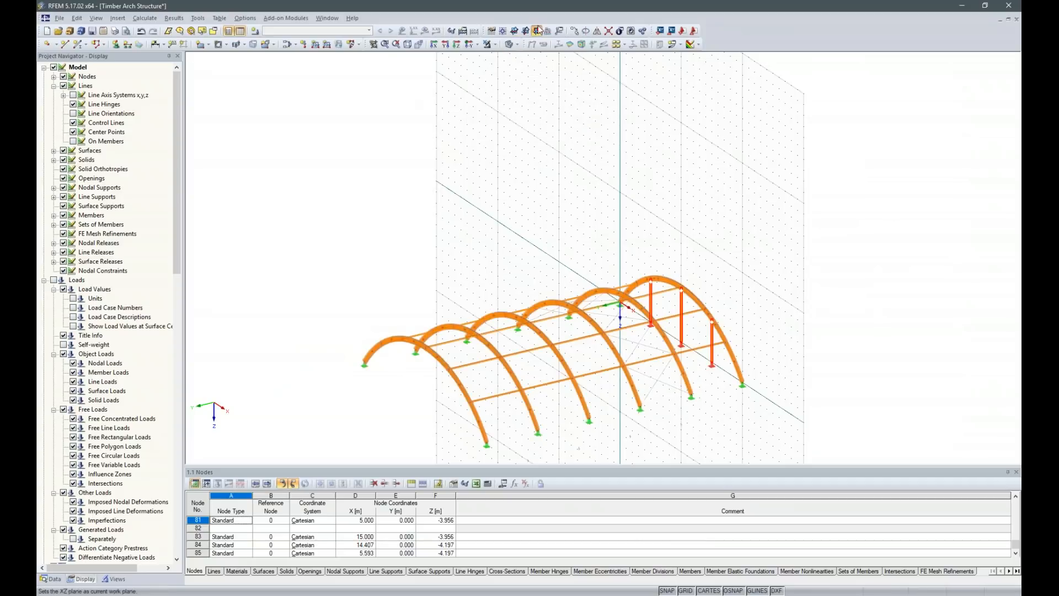
- Copy the selected columns once to the opposite gable arch, picking the displacement vector between corresponding supports of the two end arches
{"action": "left_click", "coordinate": [575, 31]}
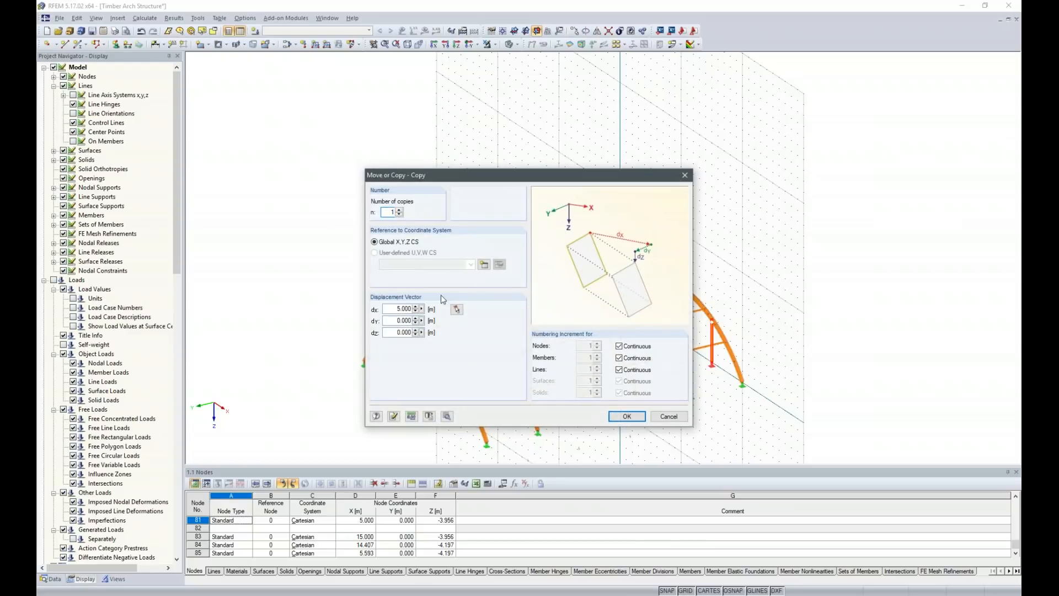
{"action": "left_click", "coordinate": [456, 309]}
{"action": "left_click", "coordinate": [739, 383]}
{"action": "left_click", "coordinate": [487, 441]}
{"action": "left_click", "coordinate": [627, 416]}
- Display the object numbering and examine the node, line and member numbers across the model
{"action": "middle_click_drag", "start_coordinate": [361, 436], "coordinate": [434, 388], "text": "ctrl"}
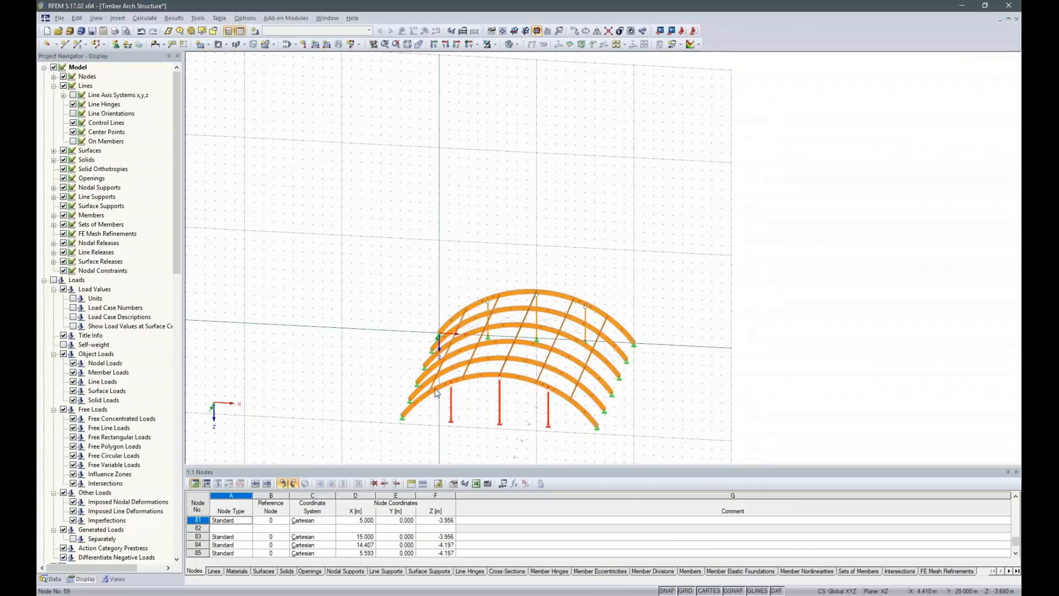
{"action": "middle_click_drag", "start_coordinate": [280, 397], "coordinate": [514, 385], "text": "ctrl"}
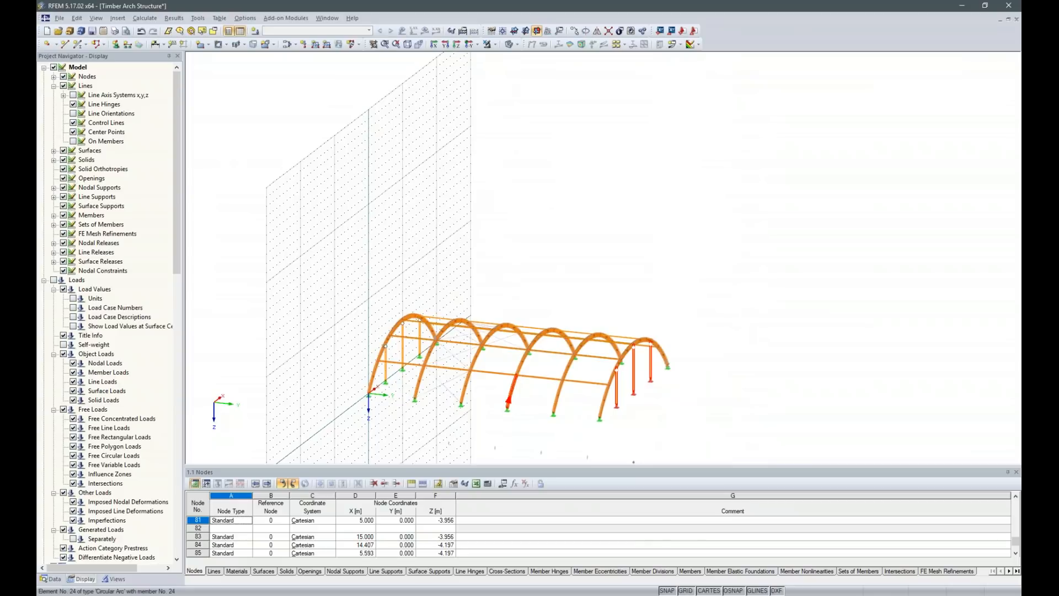
{"action": "scroll", "coordinate": [544, 414], "scroll_direction": "down", "scroll_amount": 1}
{"action": "middle_click_drag", "start_coordinate": [452, 433], "coordinate": [600, 441], "text": "ctrl"}
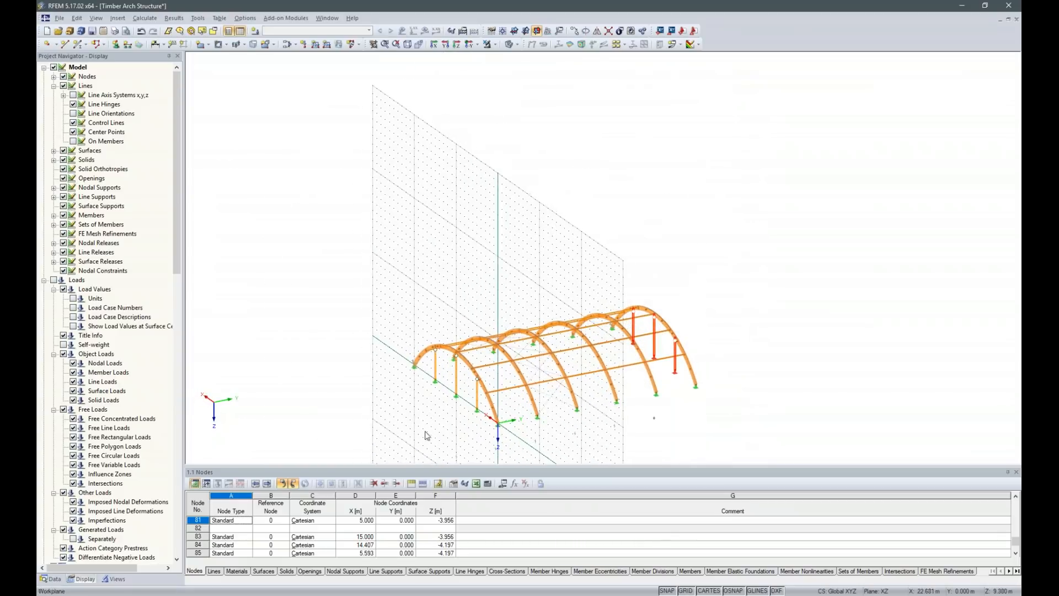
{"action": "scroll", "coordinate": [455, 429], "scroll_direction": "up", "scroll_amount": 4}
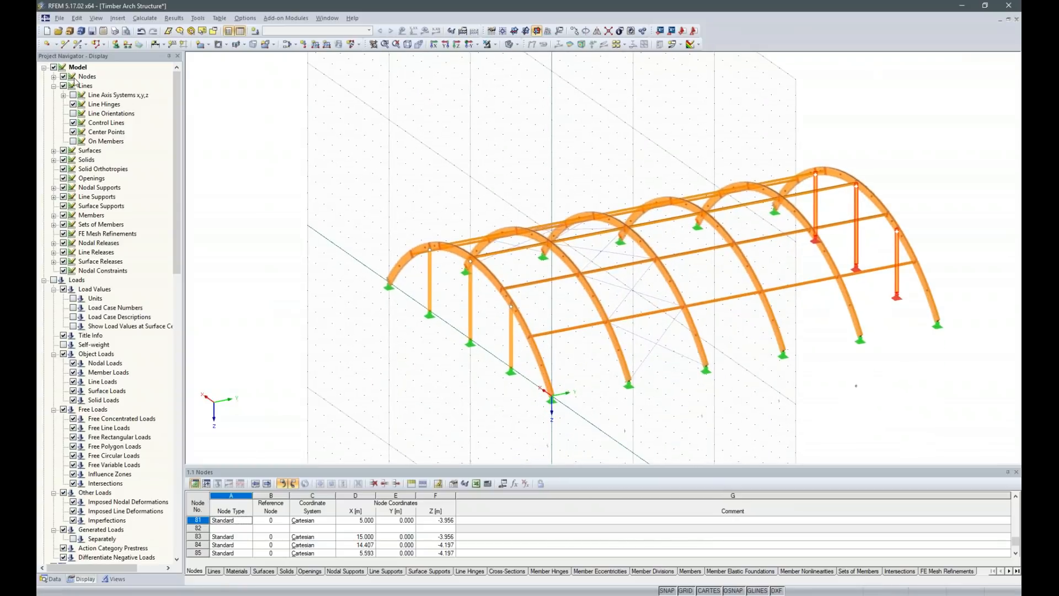
{"action": "right_click", "coordinate": [353, 223]}
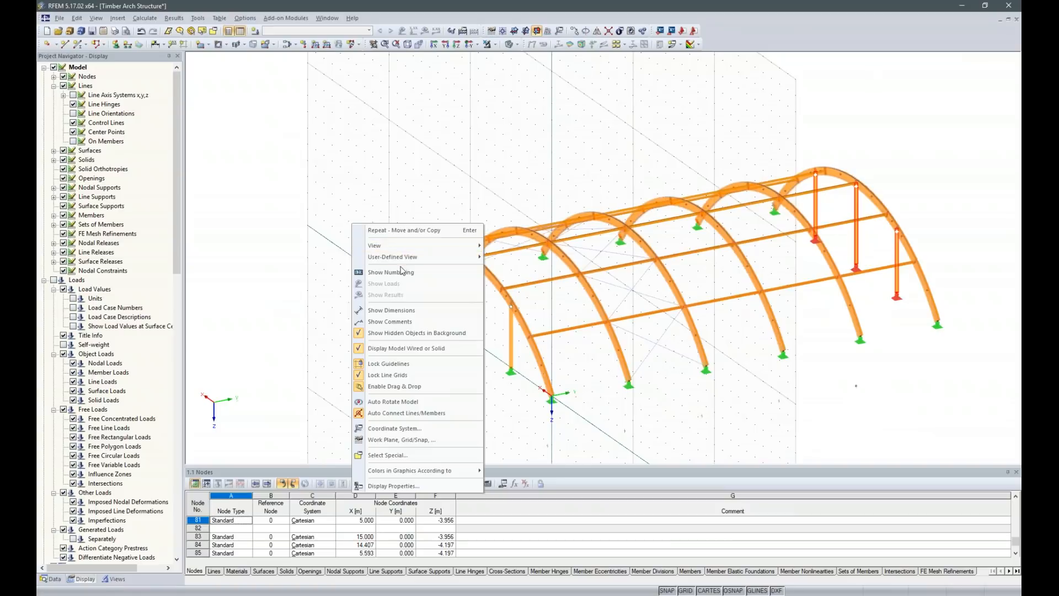
{"action": "left_click", "coordinate": [404, 287]}
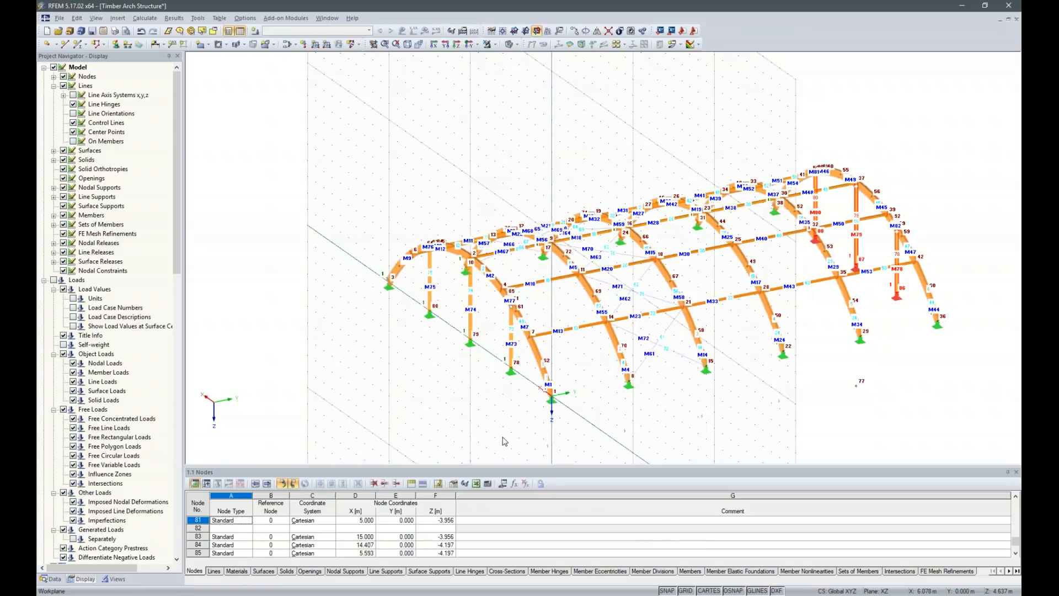
{"action": "left_click", "coordinate": [595, 440]}
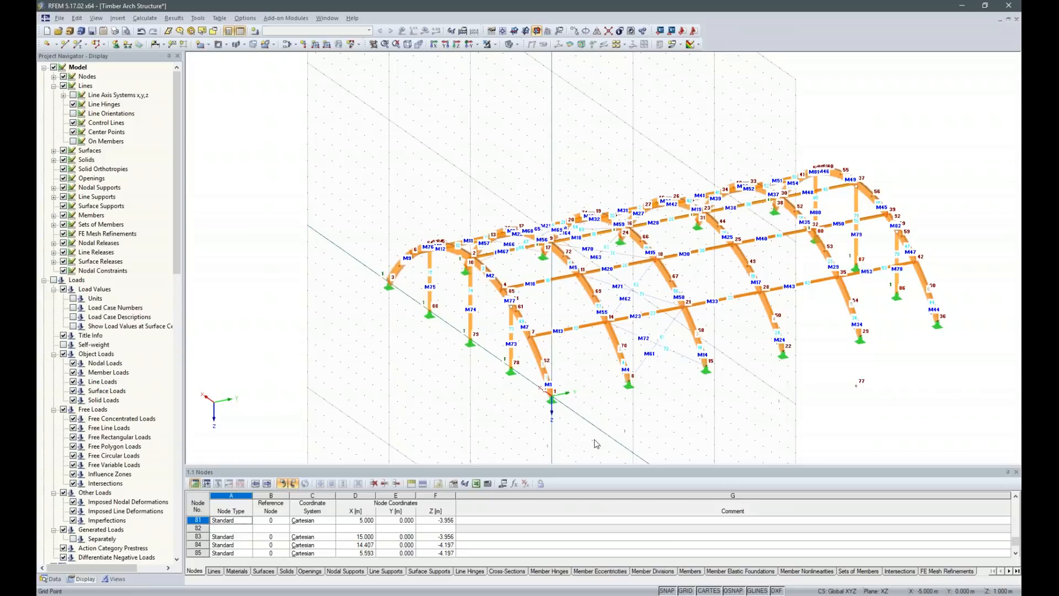
{"action": "scroll", "coordinate": [548, 388], "scroll_direction": "up", "scroll_amount": 3}
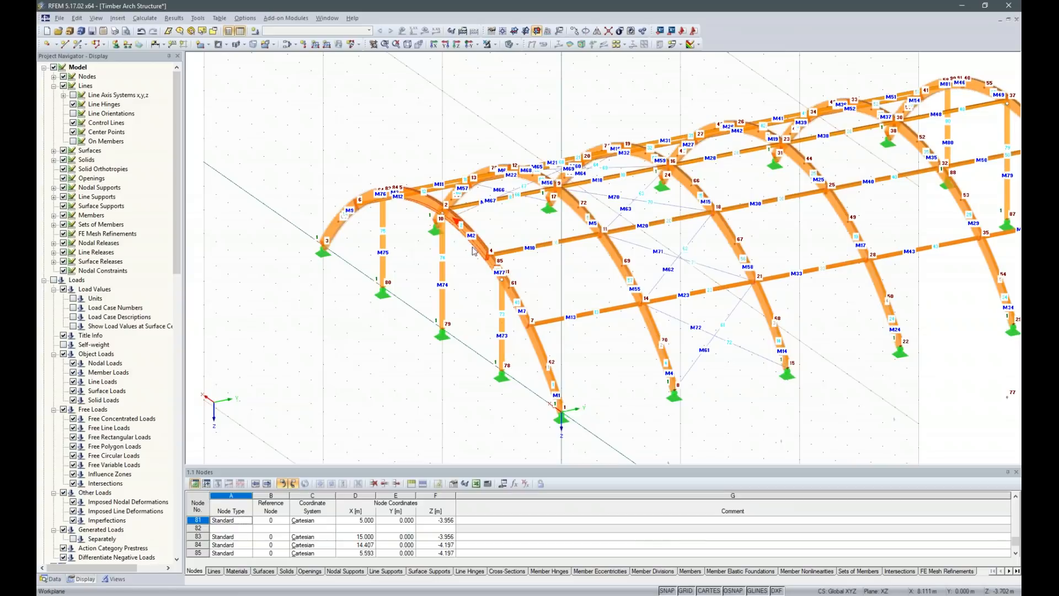
{"action": "scroll", "coordinate": [452, 288], "scroll_direction": "down", "scroll_amount": 5}
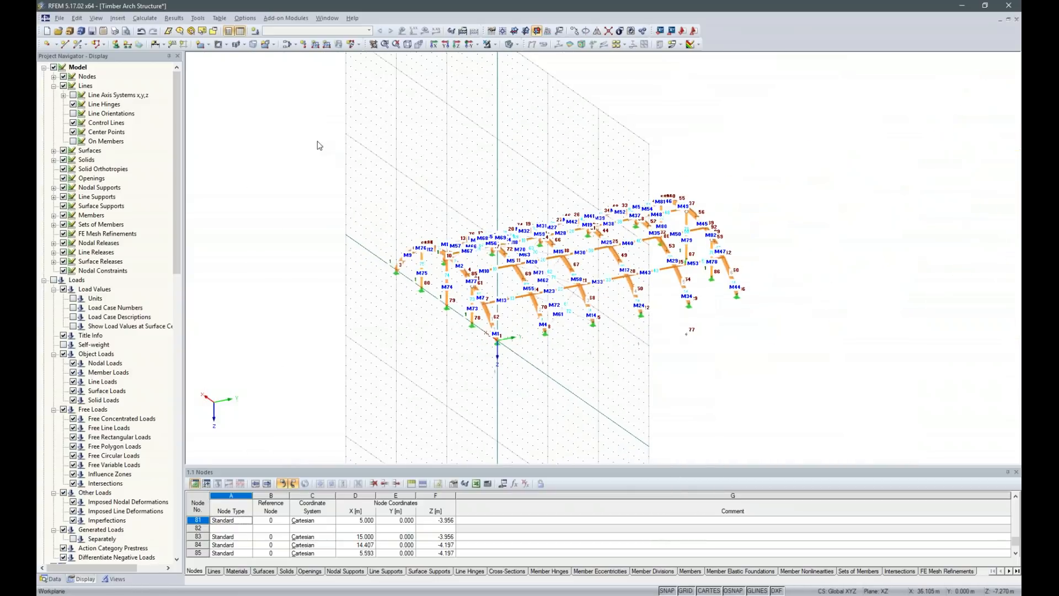
- Renumber the entire model automatically with axis priorities Y, X, Z, all in positive direction, with first number 1 and increment 1
{"action": "left_click_drag", "start_coordinate": [832, 392], "coordinate": [833, 399]}
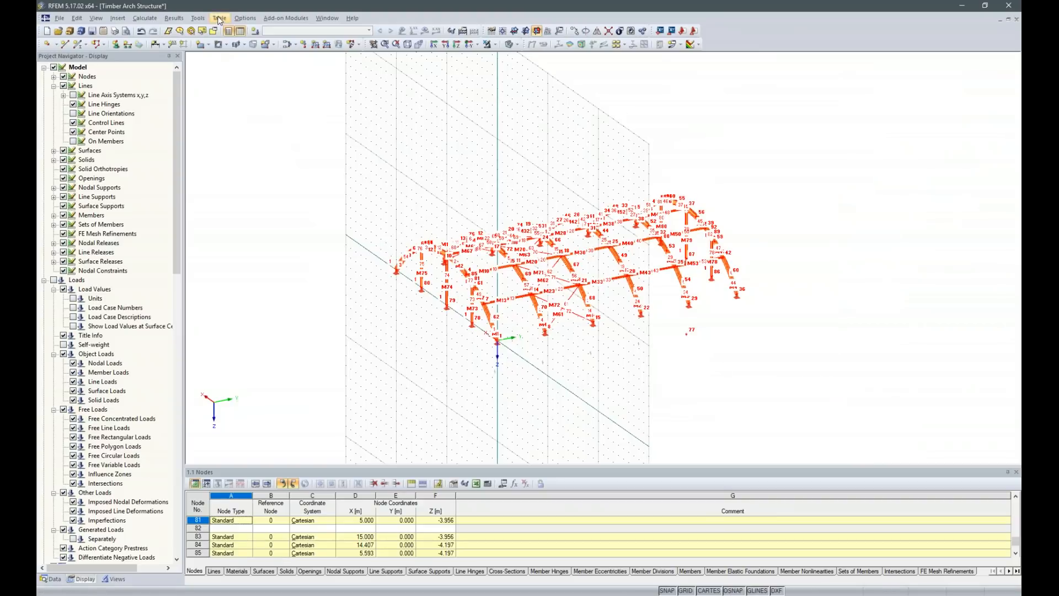
{"action": "left_click", "coordinate": [194, 20]}
{"action": "mouse_move", "coordinate": [251, 411]}
{"action": "left_click", "coordinate": [396, 420]}
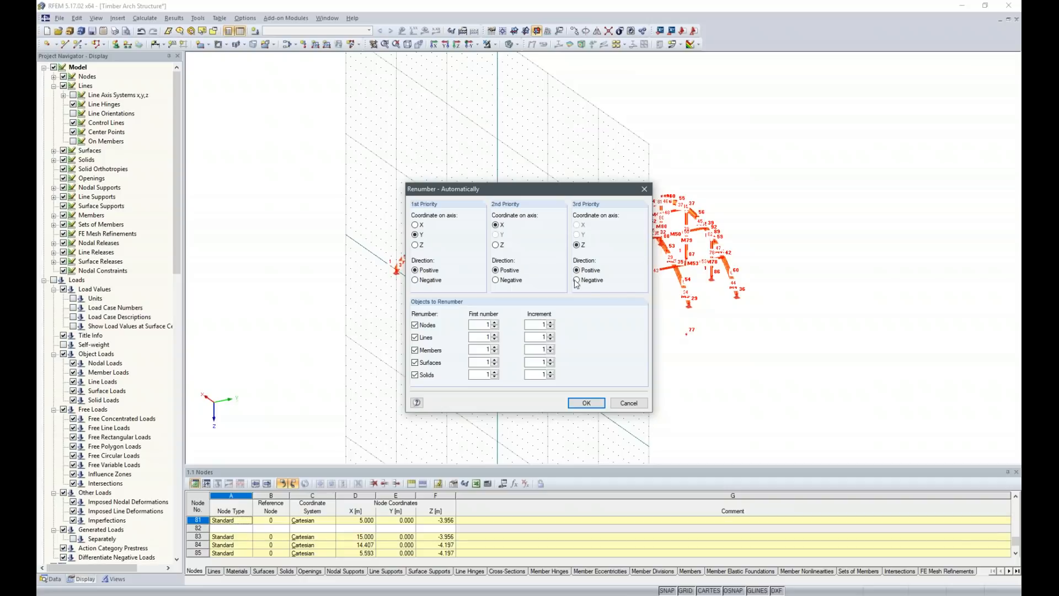
{"action": "left_click", "coordinate": [600, 403]}
- Check the new numbering on the arches and columns and hide the object numbering
{"action": "scroll", "coordinate": [477, 348], "scroll_direction": "up", "scroll_amount": 5}
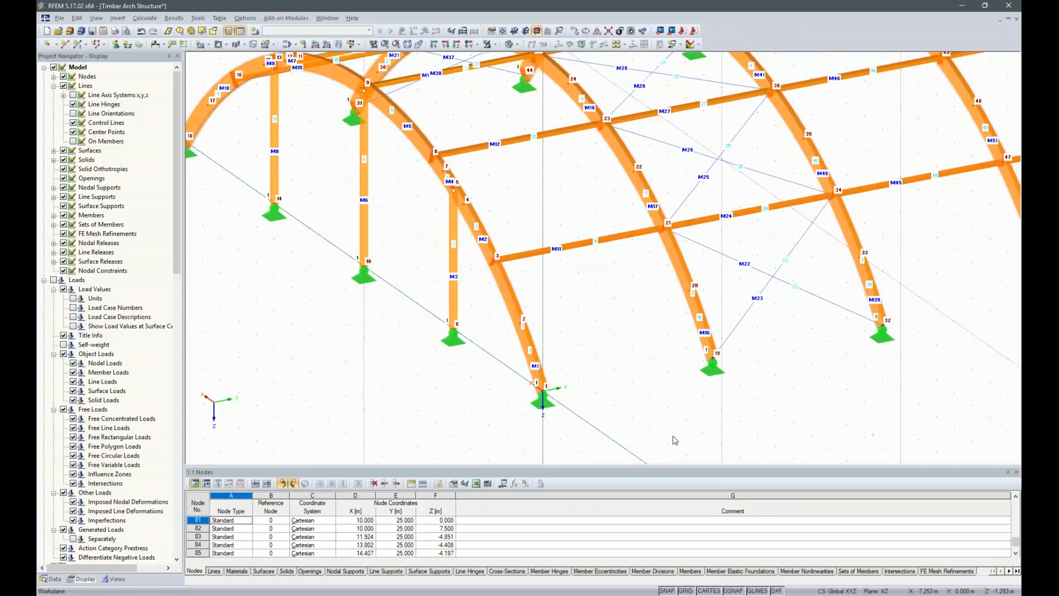
{"action": "scroll", "coordinate": [531, 332], "scroll_direction": "down", "scroll_amount": 4}
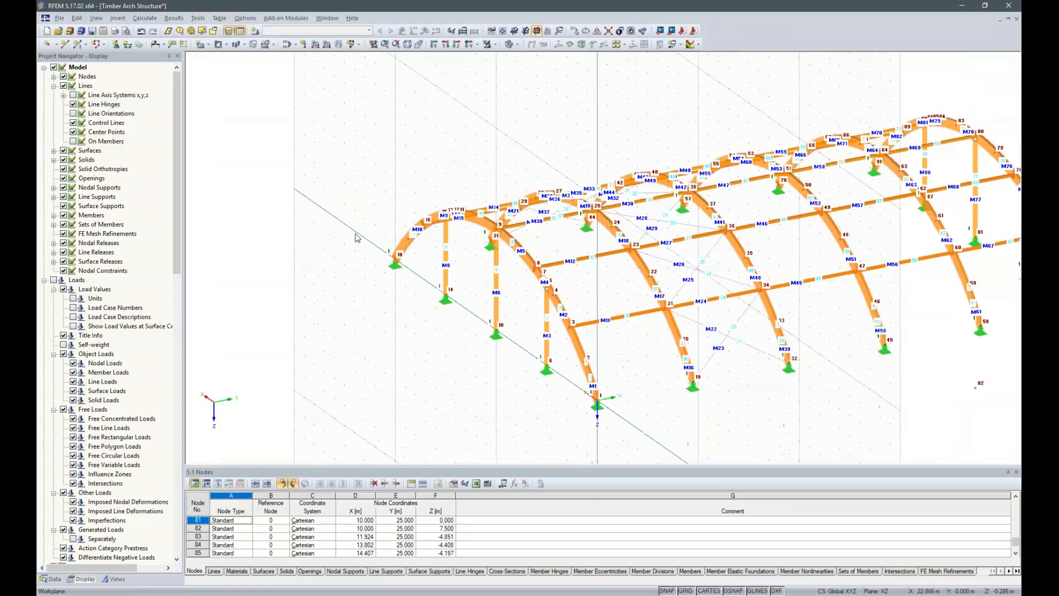
{"action": "right_click", "coordinate": [333, 345]}
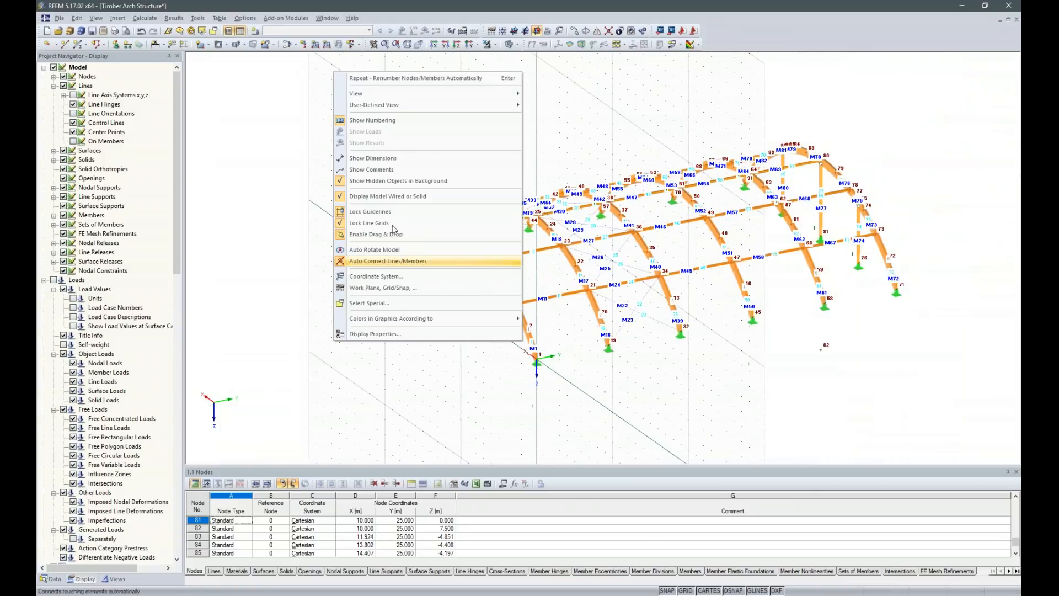
{"action": "left_click", "coordinate": [380, 119]}
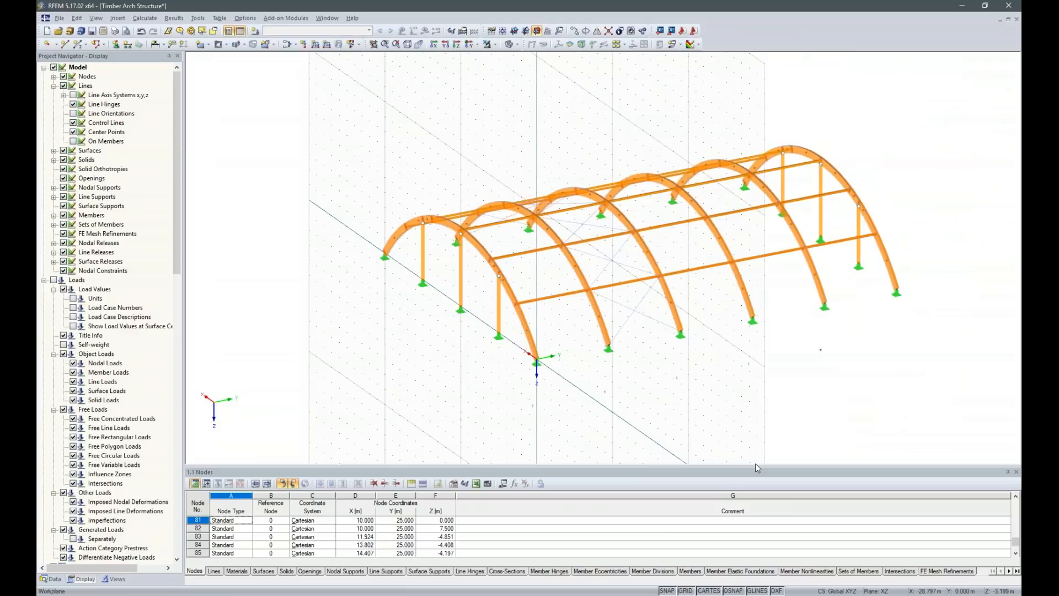
- Create load case LC1 with the description "Self-weight + Roof System" in the Permanent action category
{"action": "left_click", "coordinate": [256, 31]}
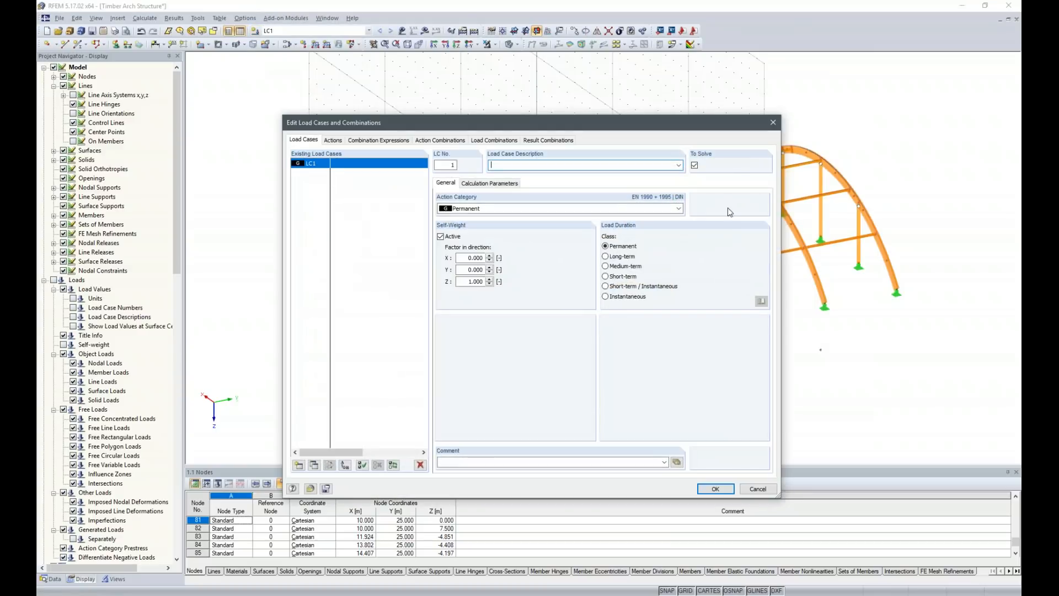
{"action": "left_click", "coordinate": [680, 165]}
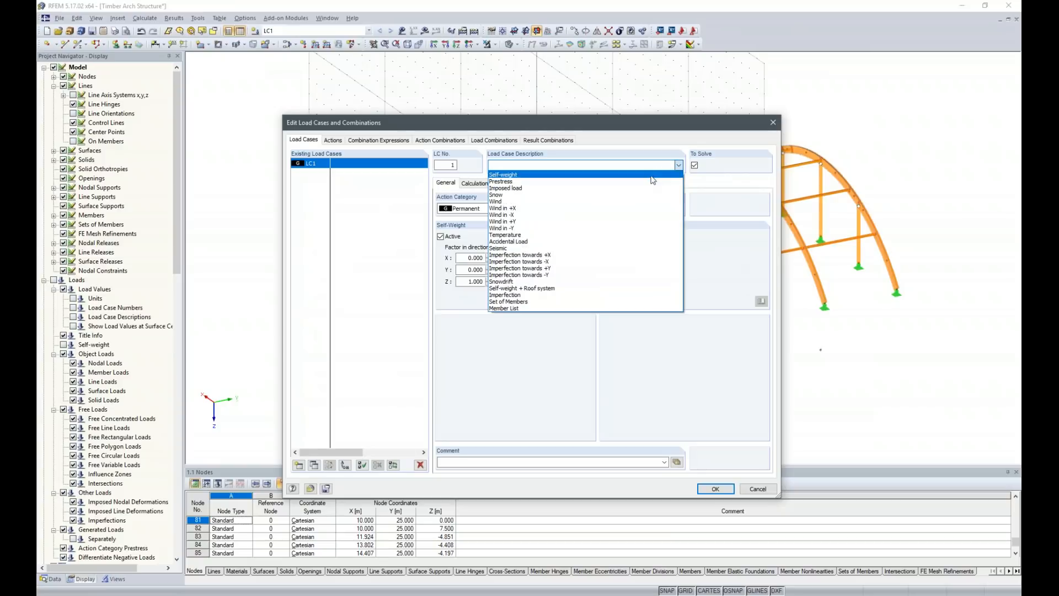
{"action": "left_click", "coordinate": [659, 175]}
{"action": "left_click", "coordinate": [542, 165]}
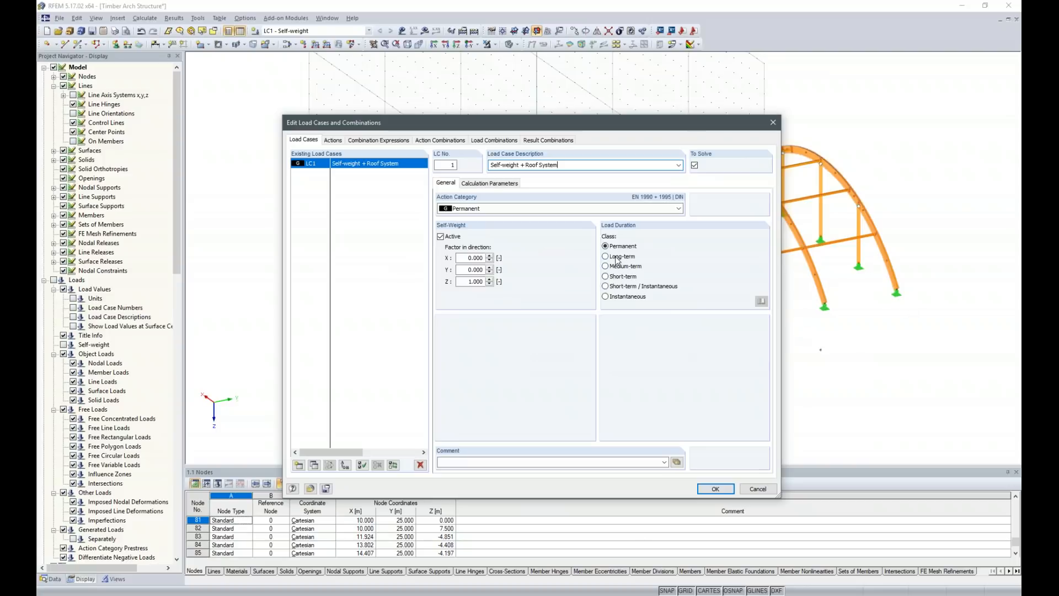
- Apply a uniform 1.5 kN/m force in direction ZL to the sets of members of the four inner arches in LC1
{"action": "left_click", "coordinate": [715, 489]}
{"action": "middle_click_drag", "start_coordinate": [820, 417], "coordinate": [687, 397]}
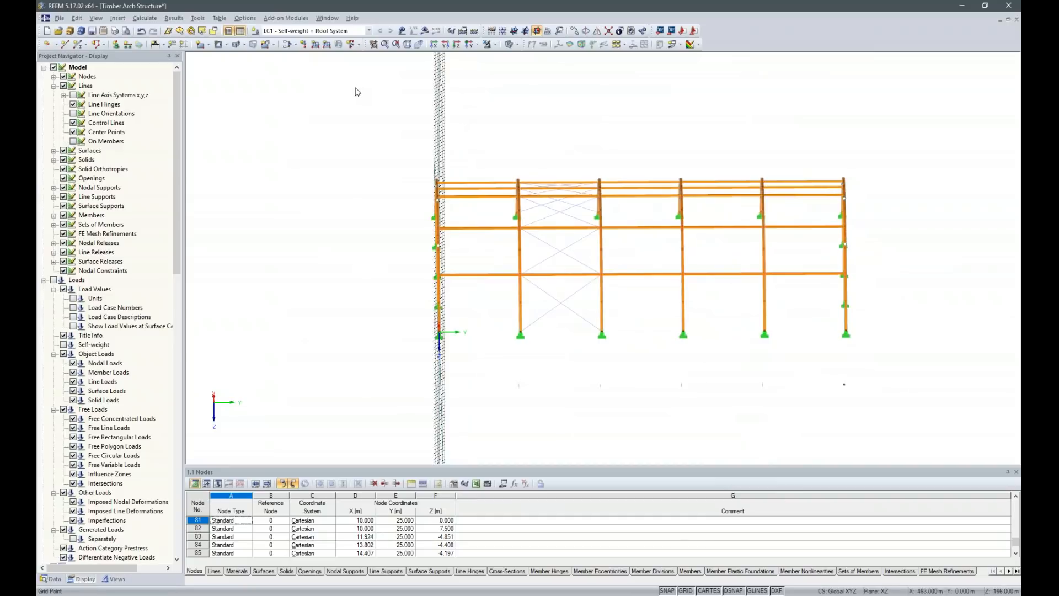
{"action": "left_click", "coordinate": [318, 45]}
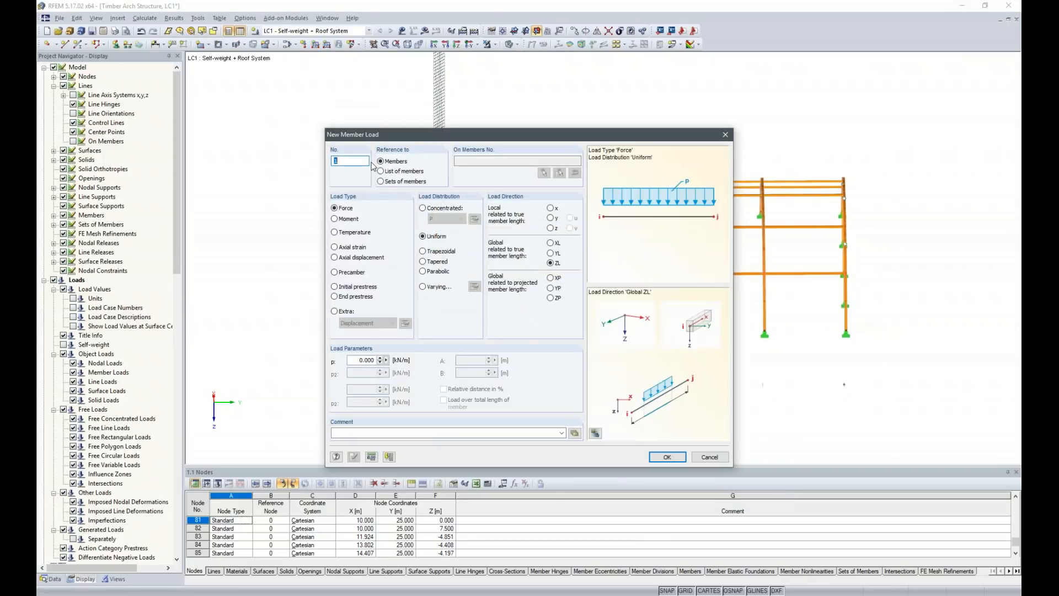
{"action": "left_click", "coordinate": [388, 181]}
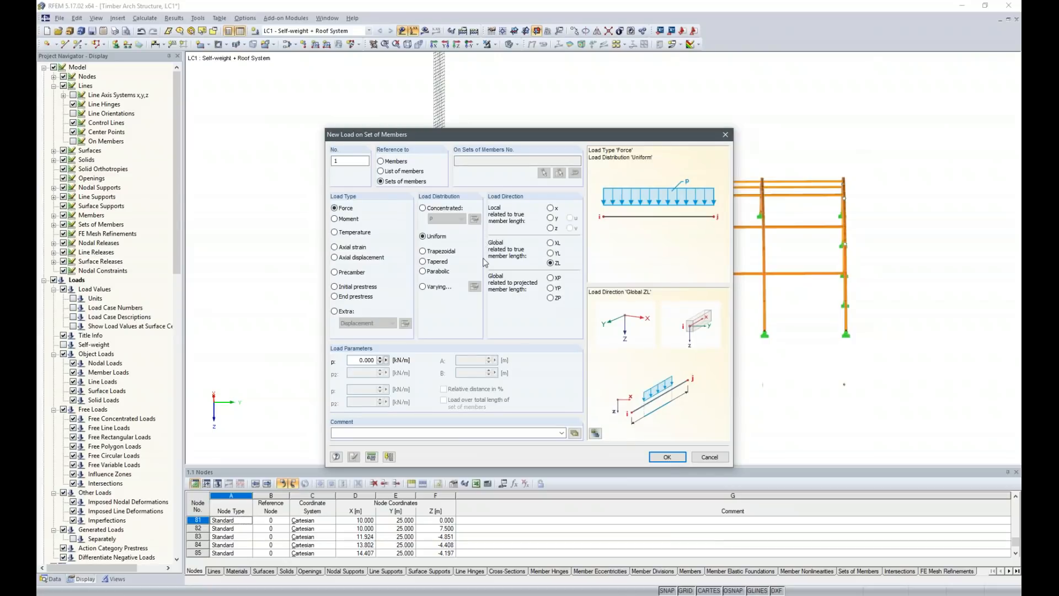
{"action": "double_click", "coordinate": [357, 359]}
{"action": "type", "text": "1,5"}
{"action": "left_click", "coordinate": [660, 458]}
{"action": "left_click_drag", "start_coordinate": [489, 150], "coordinate": [794, 420]}
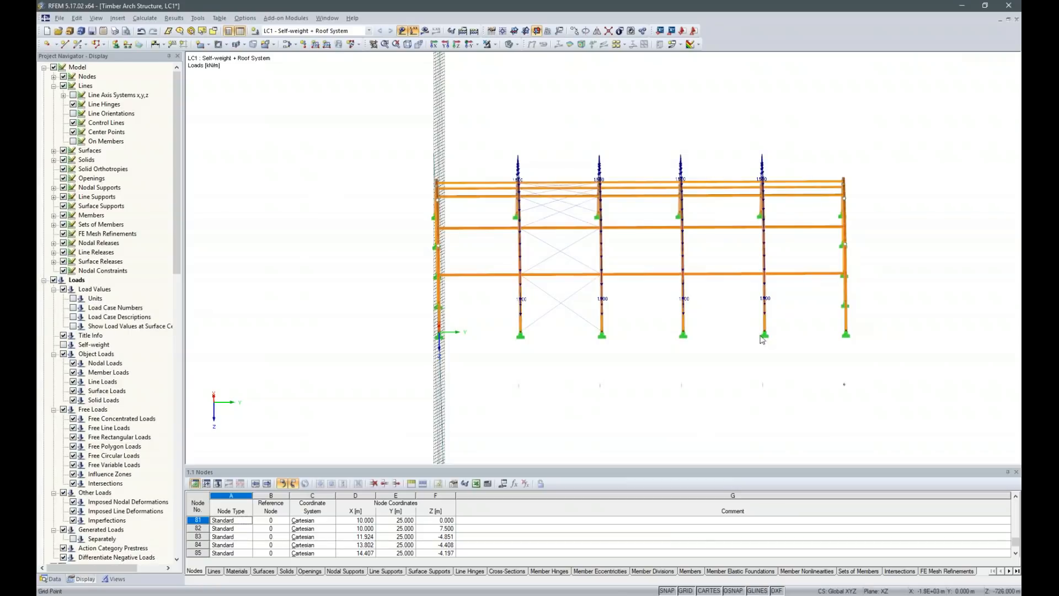
- Apply a uniform 0.75 kN/m force in direction ZL to the sets of members of the two gable arches
{"action": "left_click", "coordinate": [315, 44]}
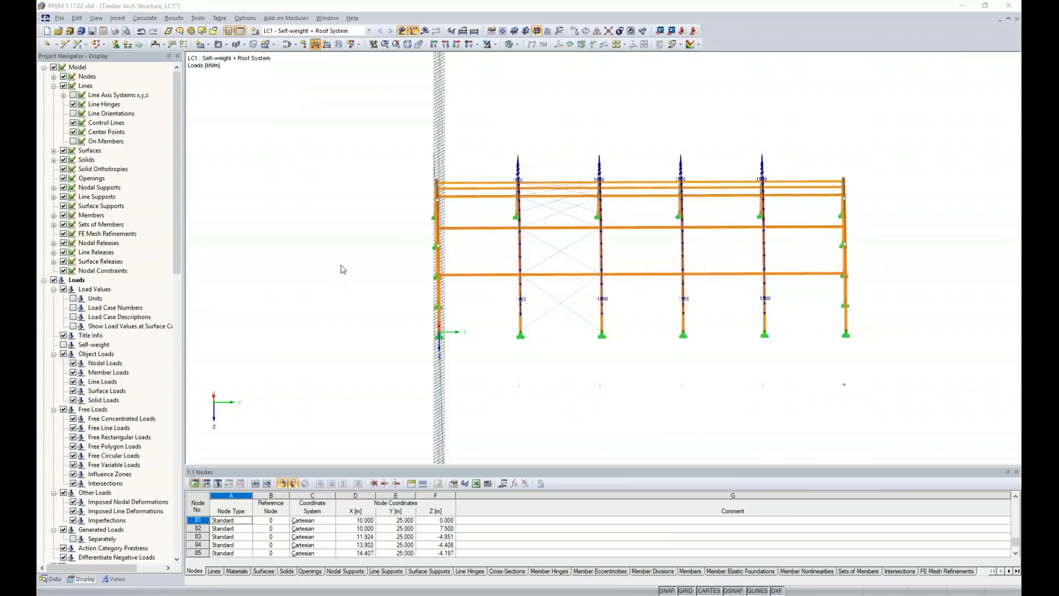
{"action": "left_click", "coordinate": [359, 360]}
{"action": "type", "text": "0,75"}
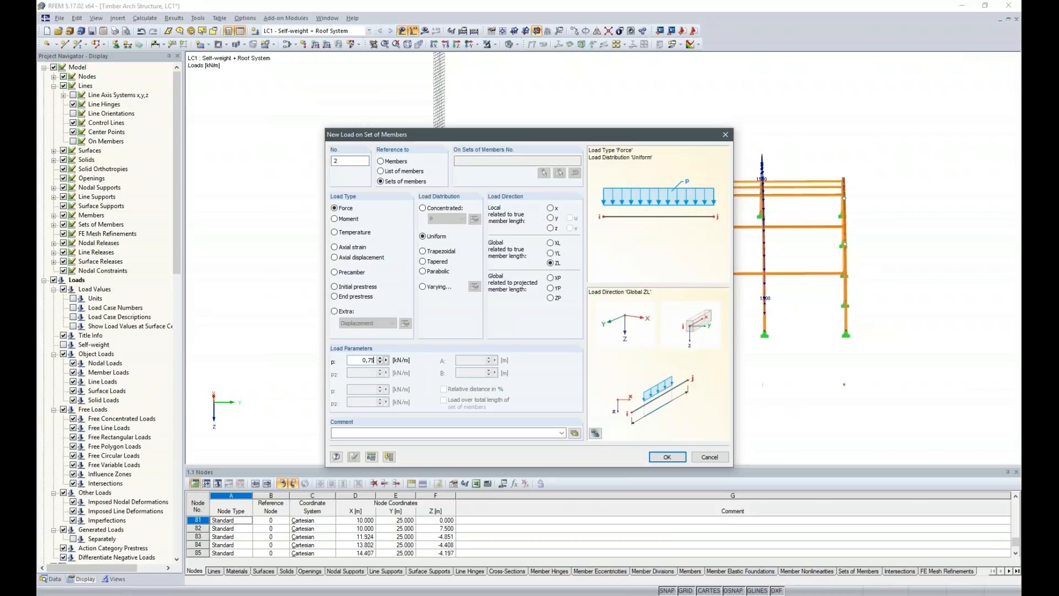
{"action": "left_click", "coordinate": [666, 457]}
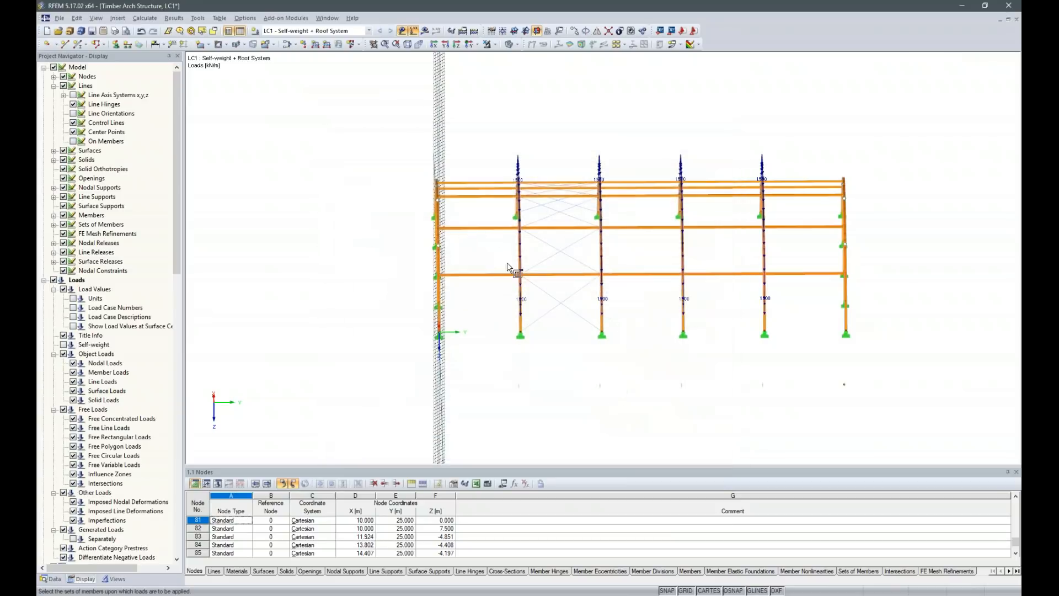
{"action": "left_click_drag", "start_coordinate": [401, 143], "coordinate": [466, 365]}
{"action": "left_click_drag", "start_coordinate": [838, 144], "coordinate": [878, 361]}
{"action": "middle_click_drag", "start_coordinate": [679, 413], "coordinate": [791, 383], "text": "ctrl"}
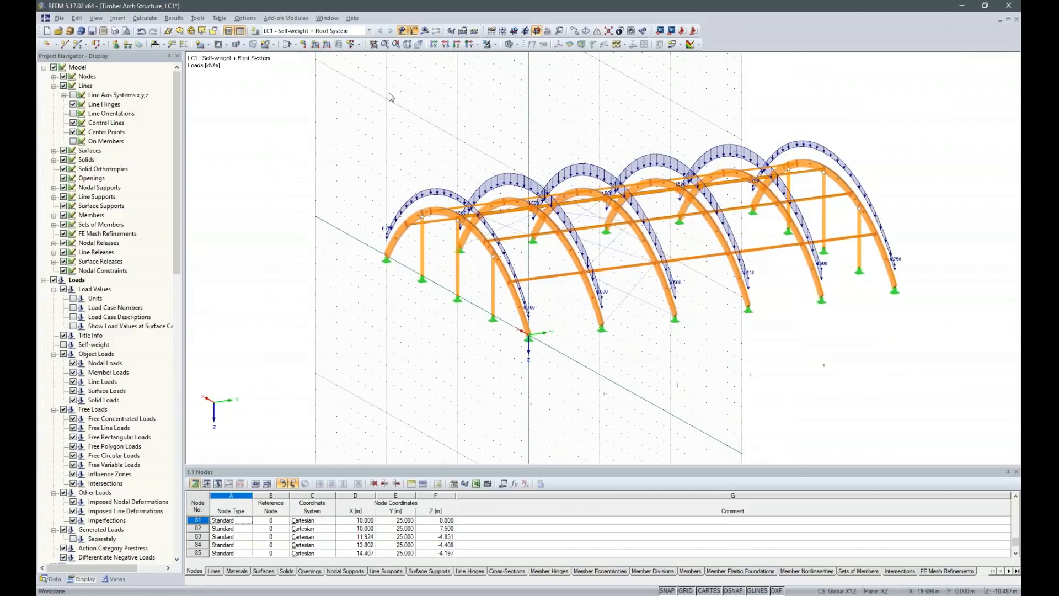
- Create load case LC2 with the description "Snow" in the action category Snow (H ≤ 1000 m a.s.l.)
{"action": "left_click", "coordinate": [254, 31]}
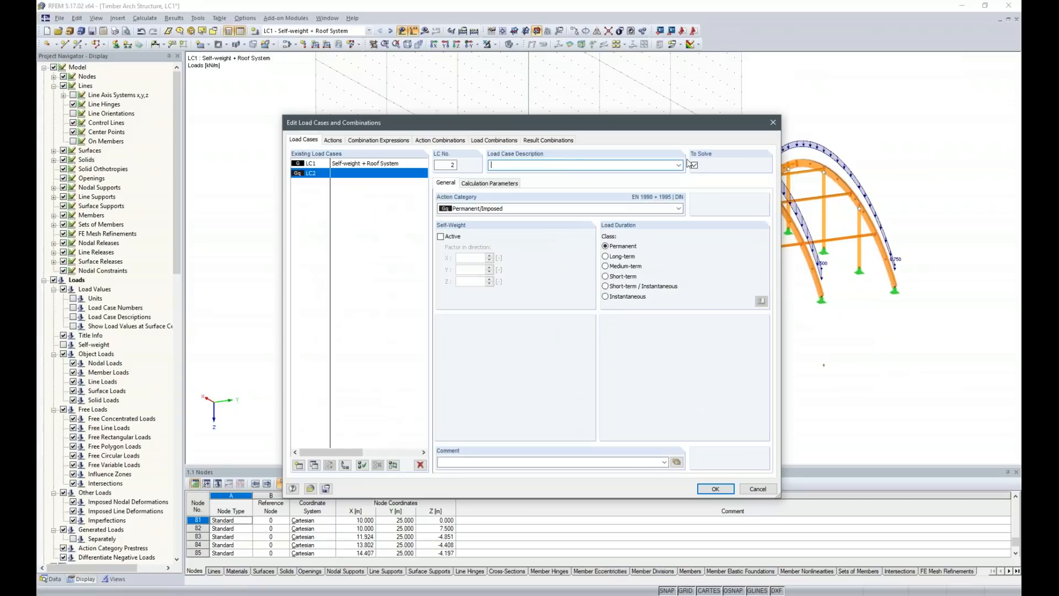
{"action": "left_click", "coordinate": [678, 164]}
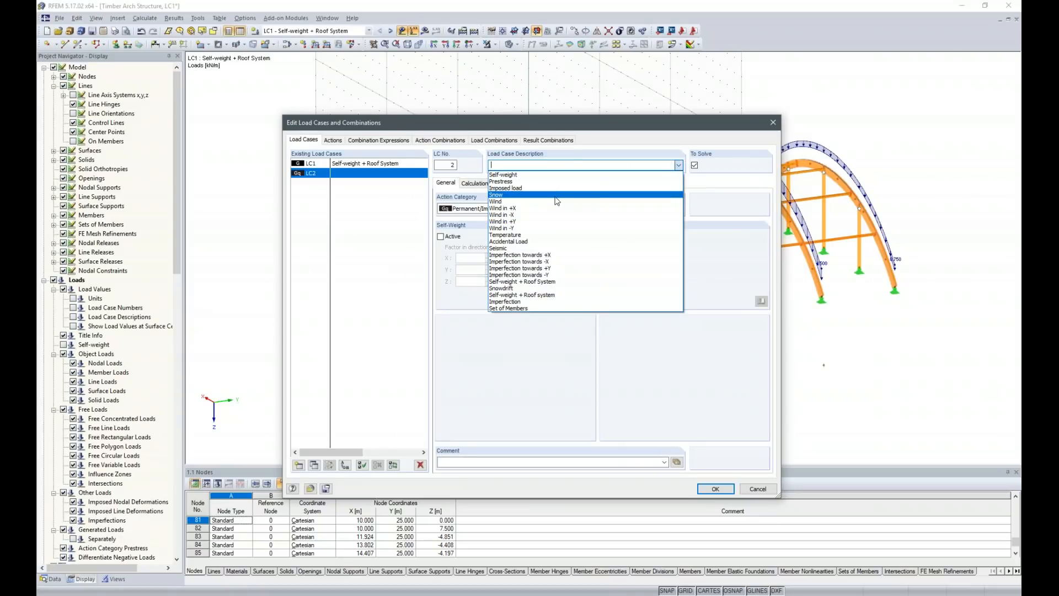
{"action": "left_click", "coordinate": [556, 196]}
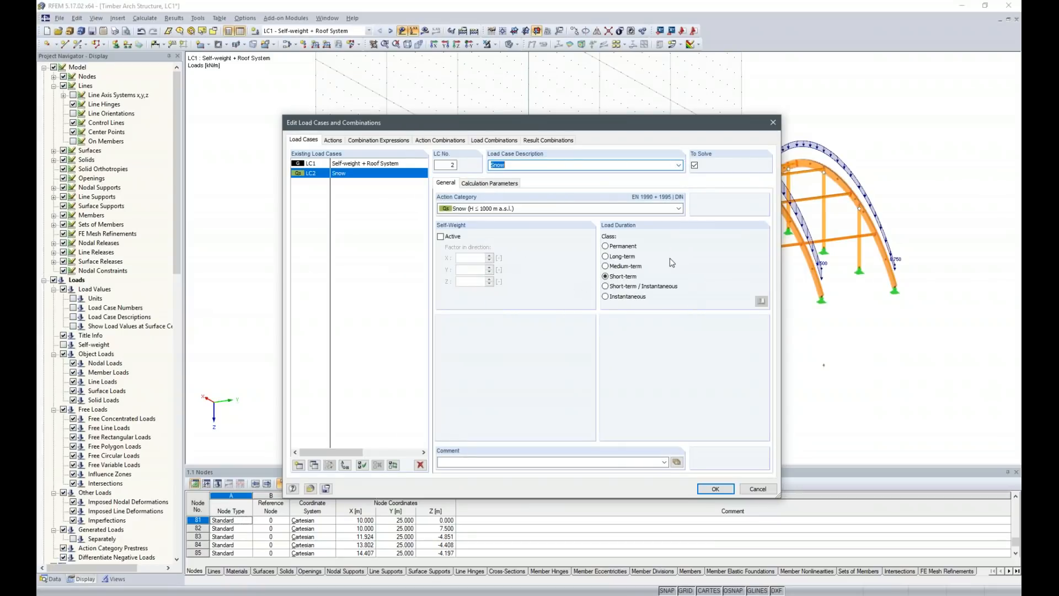
{"action": "left_click", "coordinate": [715, 488]}
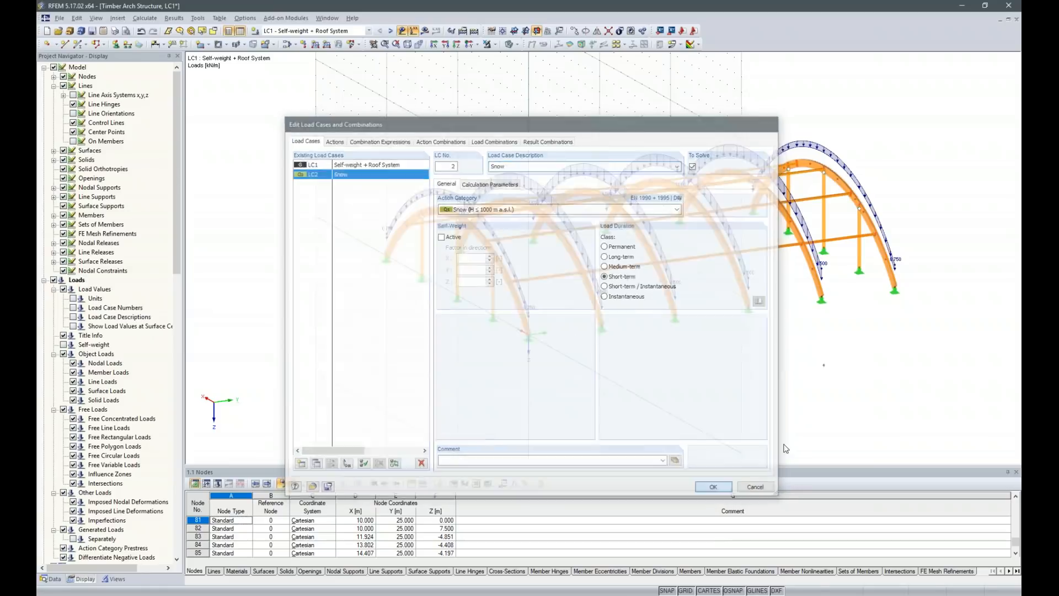
- Define a uniform 3.4 kN/m force on sets of members in global direction ZP, related to the projected member length
{"action": "middle_click_drag", "start_coordinate": [789, 385], "coordinate": [626, 385], "text": "ctrl"}
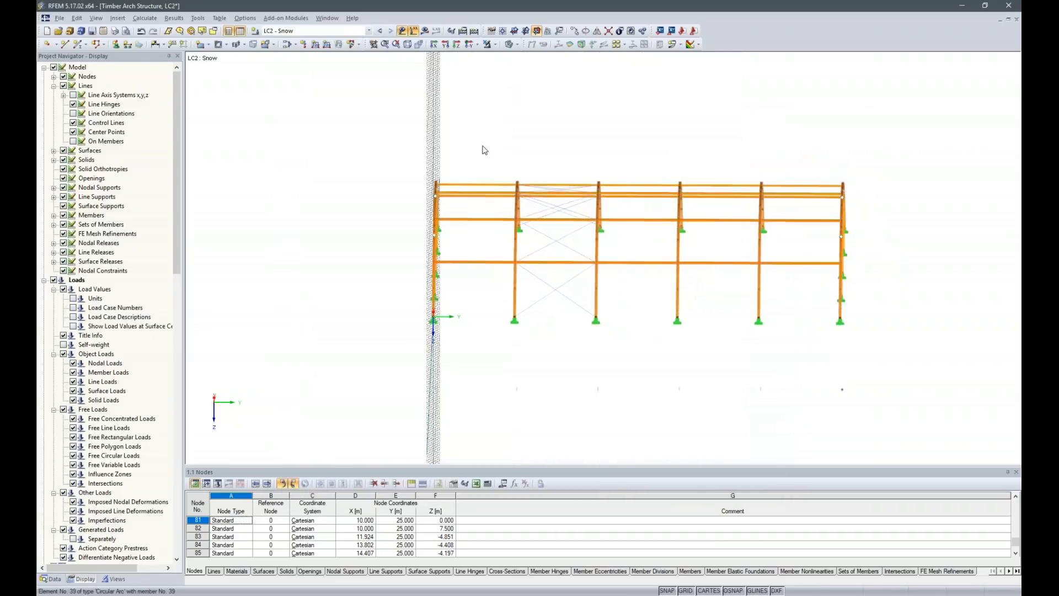
{"action": "left_click", "coordinate": [315, 43]}
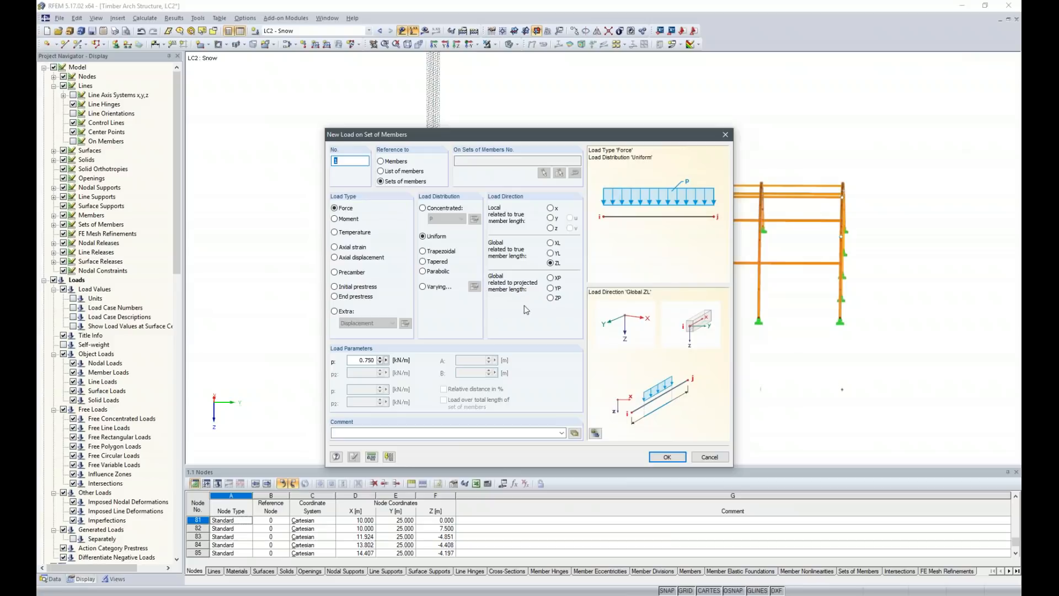
{"action": "left_click", "coordinate": [552, 298]}
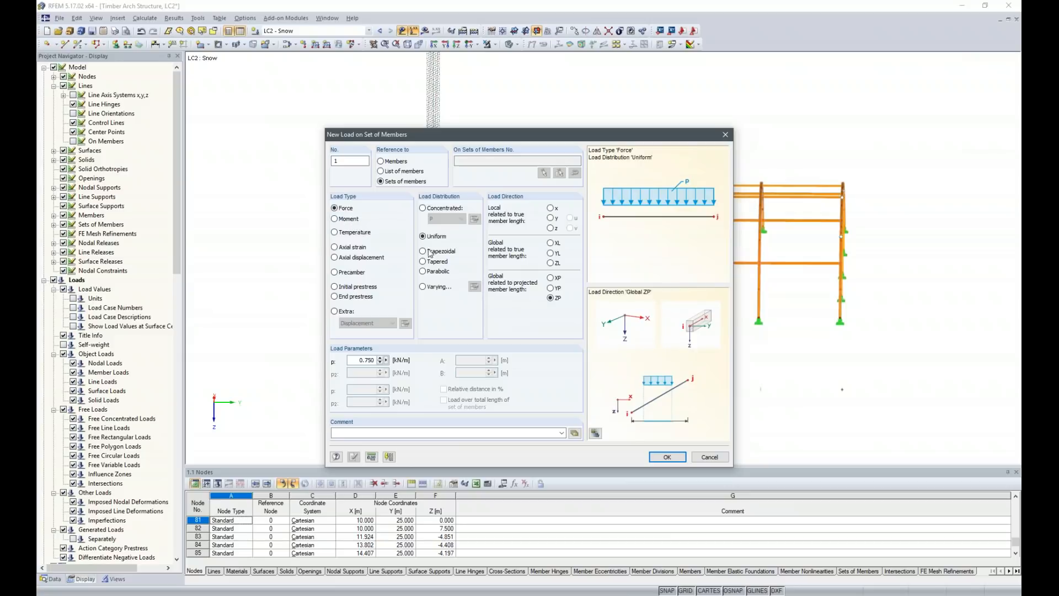
{"action": "double_click", "coordinate": [357, 360]}
{"action": "type", "text": "3"}
- Switch to the PowerPoint slide show, examine the uniformly distributed snow load calculation for arched roofs, and return to RFEM
{"action": "mouse_move", "coordinate": [833, 583]}
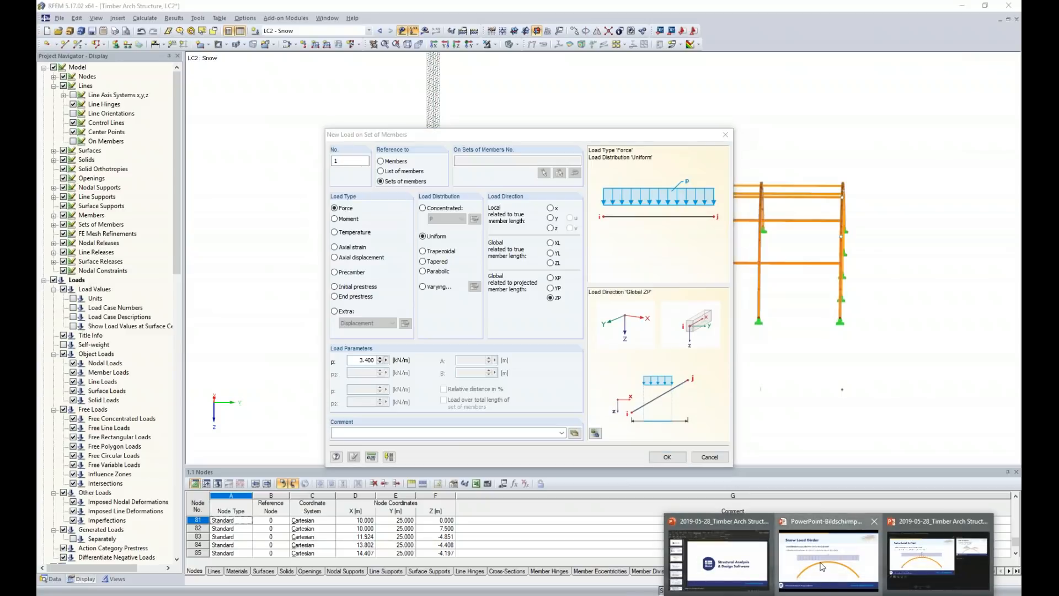
{"action": "left_click", "coordinate": [821, 565]}
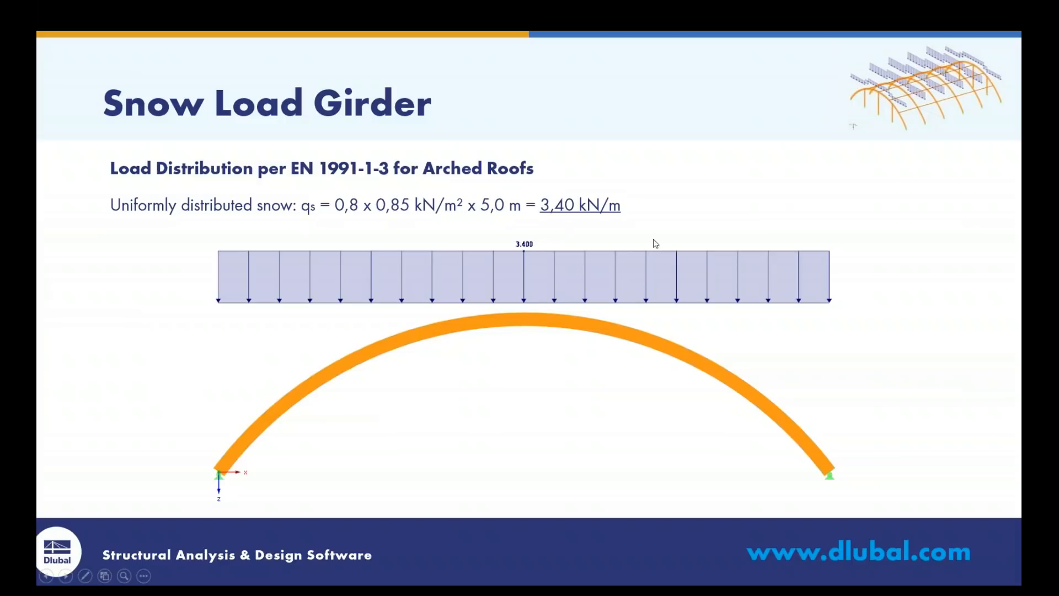
{"action": "key", "text": "alt+Tab"}
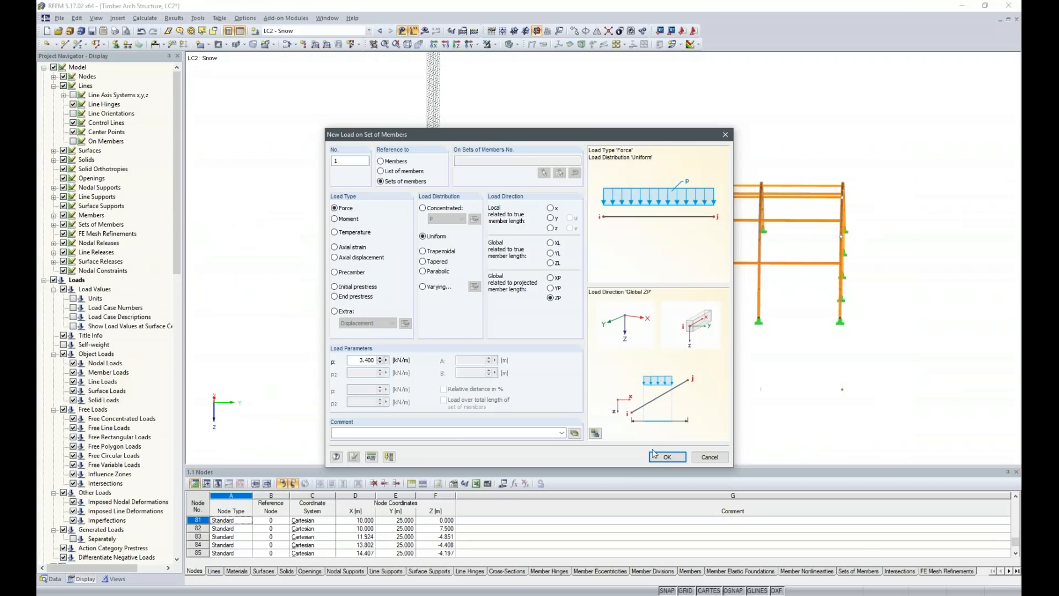
- Assign the defined snow load to the four inner arches and check its distribution in the arch plane
{"action": "left_click", "coordinate": [657, 455]}
{"action": "left_click_drag", "start_coordinate": [467, 159], "coordinate": [790, 427]}
{"action": "middle_click_drag", "start_coordinate": [537, 366], "coordinate": [808, 381], "text": "ctrl"}
{"action": "middle_click_drag", "start_coordinate": [530, 409], "coordinate": [659, 324], "text": "ctrl"}
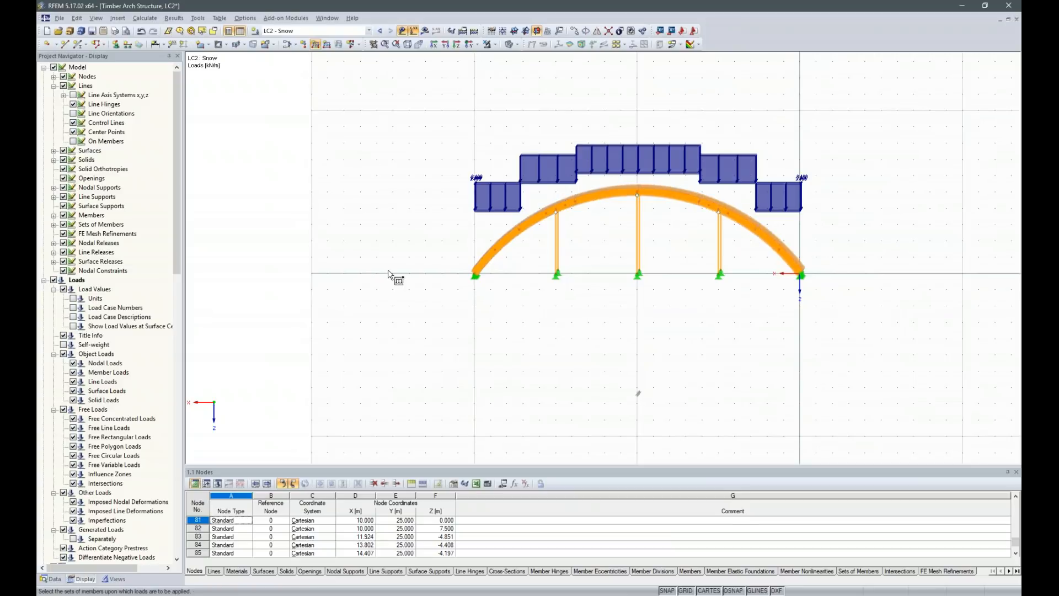
- Apply a uniform 1.7 kN/m snow load in direction ZP to the sets of members of the two gable arches
{"action": "middle_click_drag", "start_coordinate": [979, 272], "coordinate": [580, 378], "text": "ctrl"}
{"action": "left_click", "coordinate": [315, 45]}
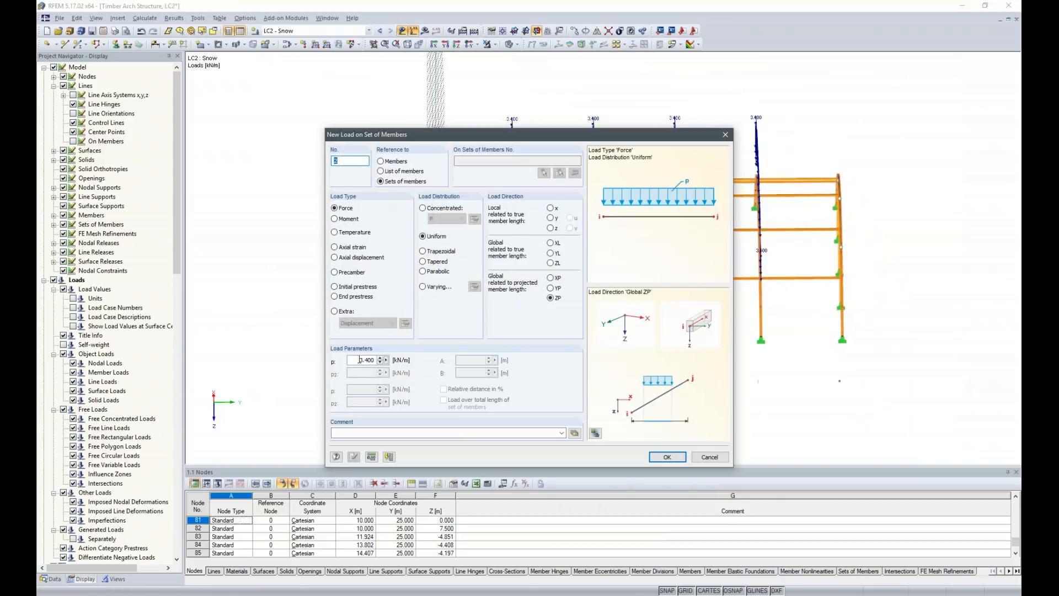
{"action": "double_click", "coordinate": [355, 360]}
{"action": "type", "text": "1,7"}
{"action": "left_click", "coordinate": [667, 456]}
{"action": "left_click_drag", "start_coordinate": [372, 123], "coordinate": [468, 391]}
{"action": "left_click_drag", "start_coordinate": [809, 138], "coordinate": [883, 399]}
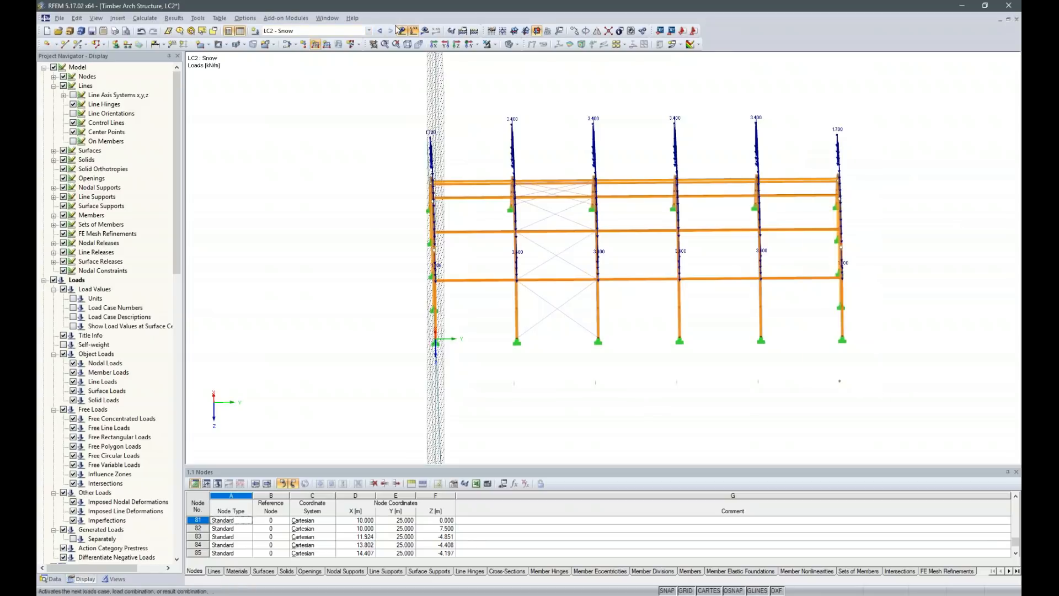
- Switch to the PowerPoint slide show and examine the snowdrift load distribution for arched roofs
{"action": "left_click", "coordinate": [800, 593]}
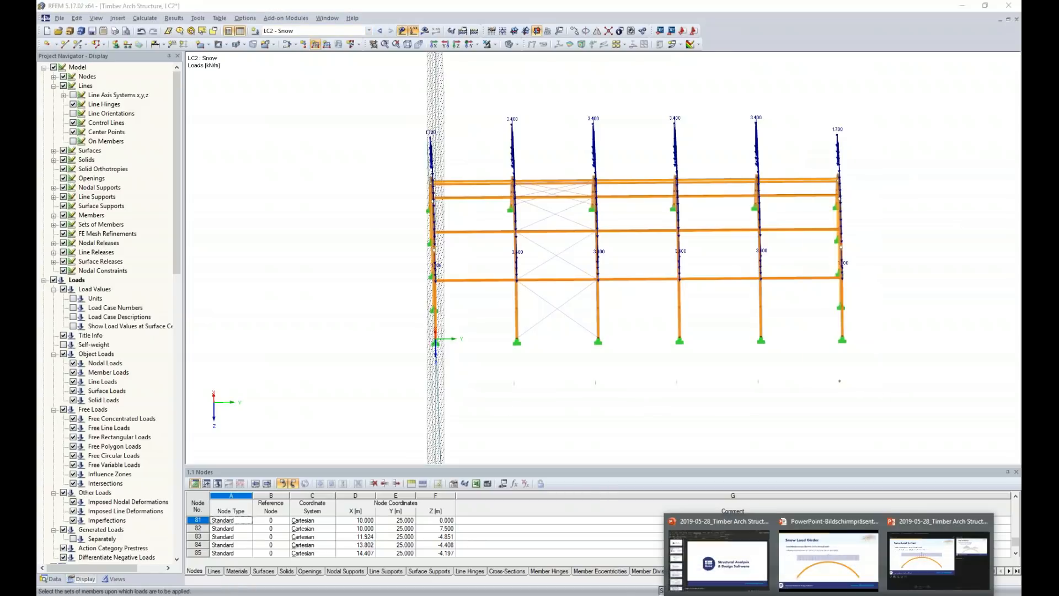
{"action": "left_click", "coordinate": [815, 573]}
{"action": "left_click", "coordinate": [754, 505]}
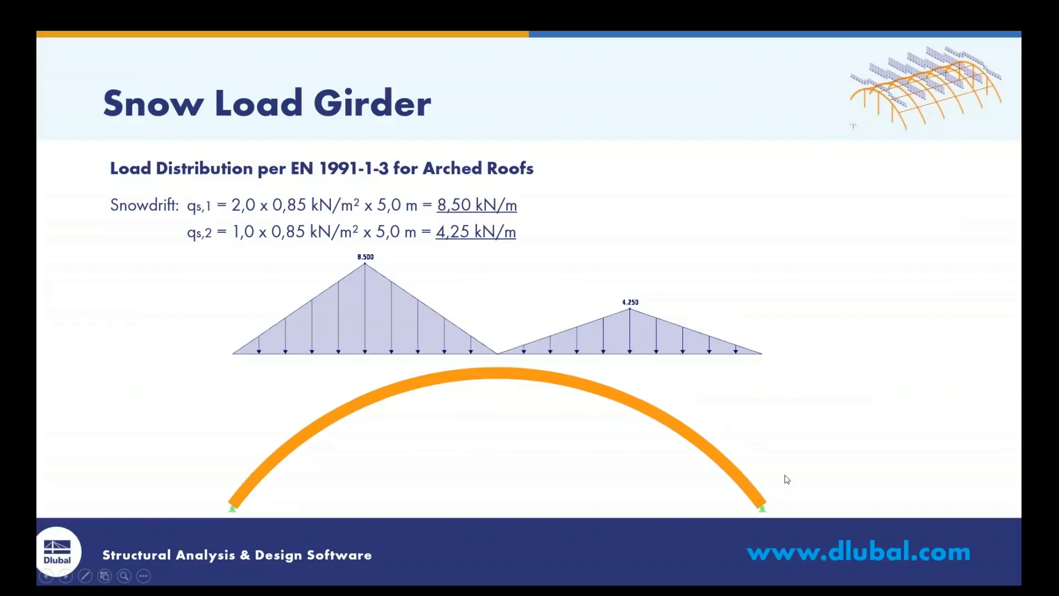
- Switch back to RFEM and create load case LC3 with the description "Snowdrift" in the Snow (H ≤ 1000 m a.s.l.) category
{"action": "key", "text": "alt+Tab"}
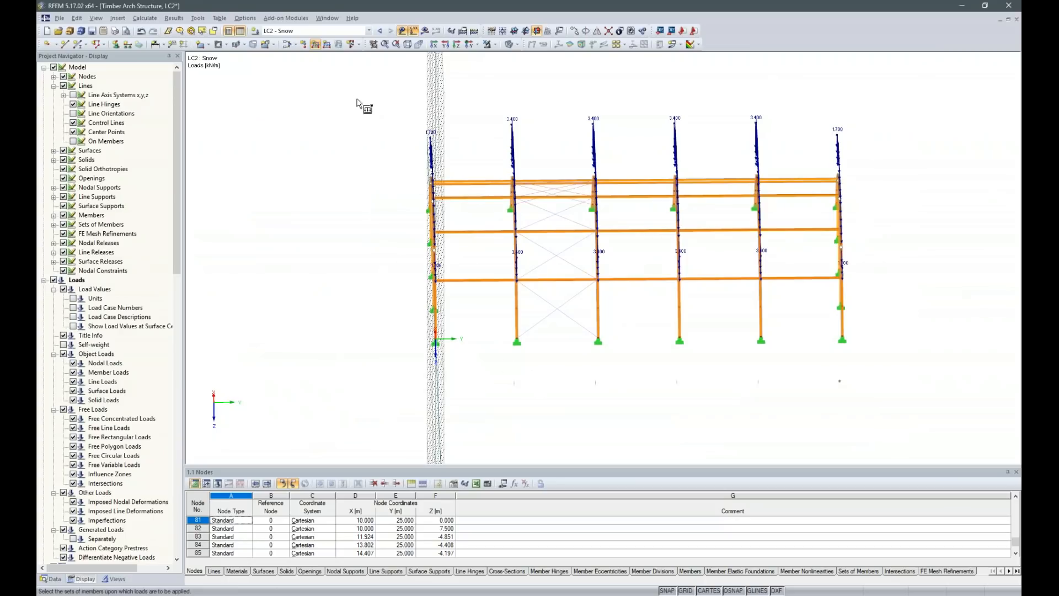
{"action": "left_click", "coordinate": [256, 32]}
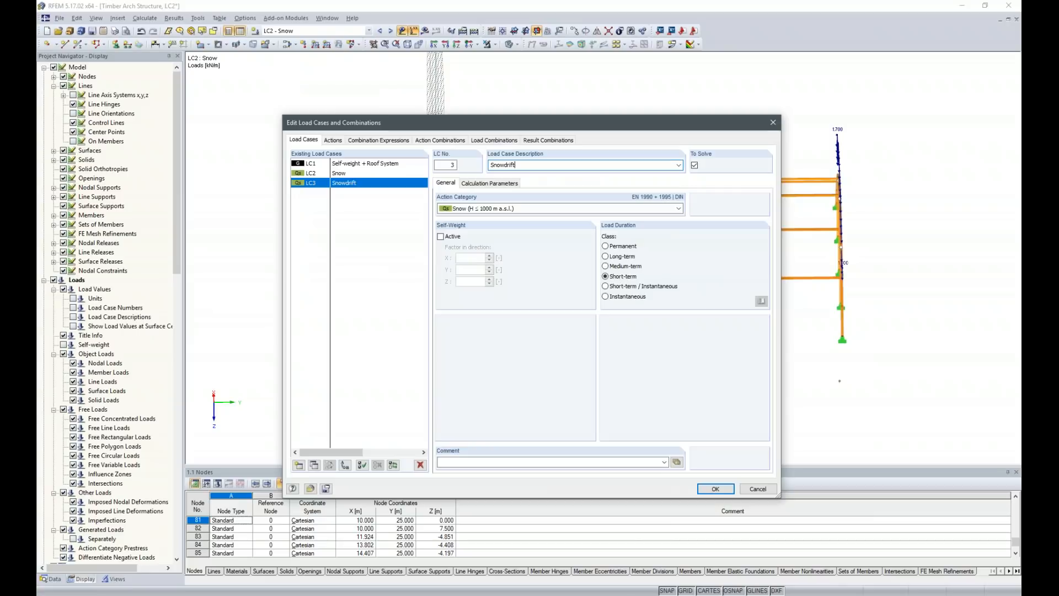
{"action": "left_click", "coordinate": [715, 488]}
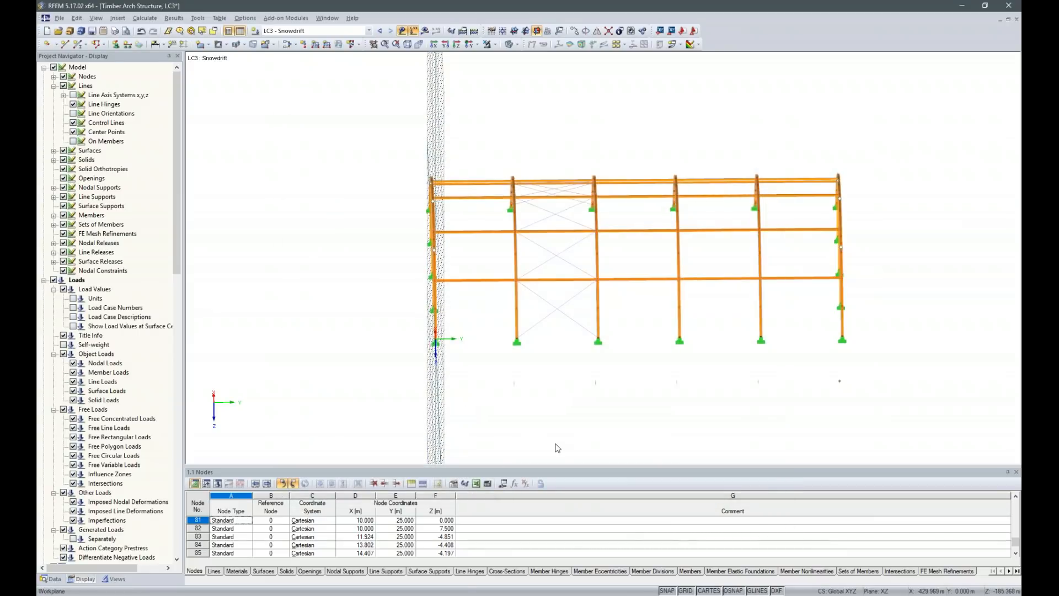
- Start a varying load on sets of members in LC3 and enter 0 kN/m at x = 0 m and 8.5 kN/m at 5 m
{"action": "left_click", "coordinate": [315, 44]}
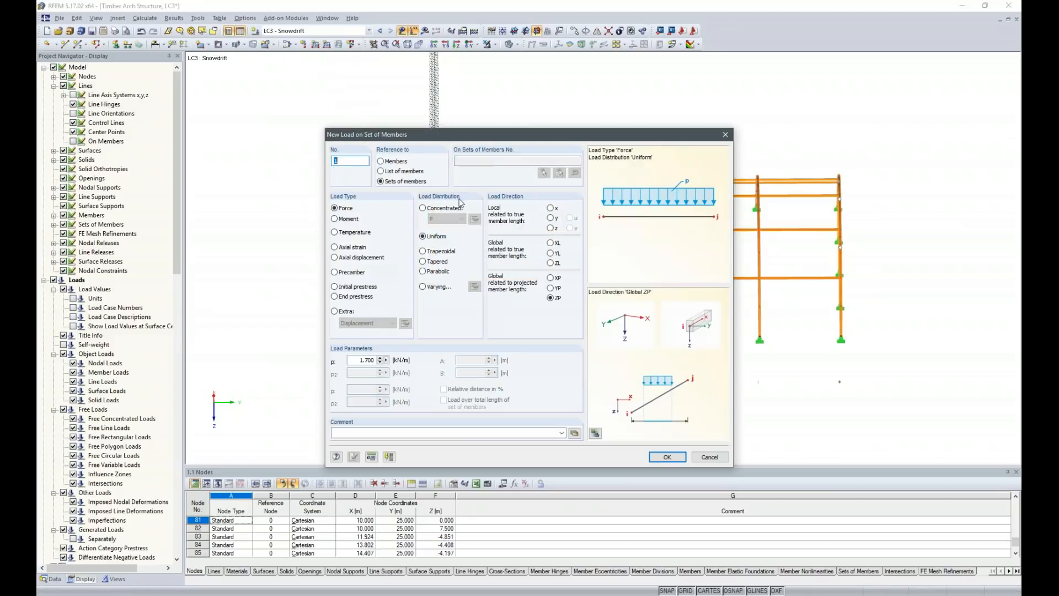
{"action": "left_click", "coordinate": [423, 287]}
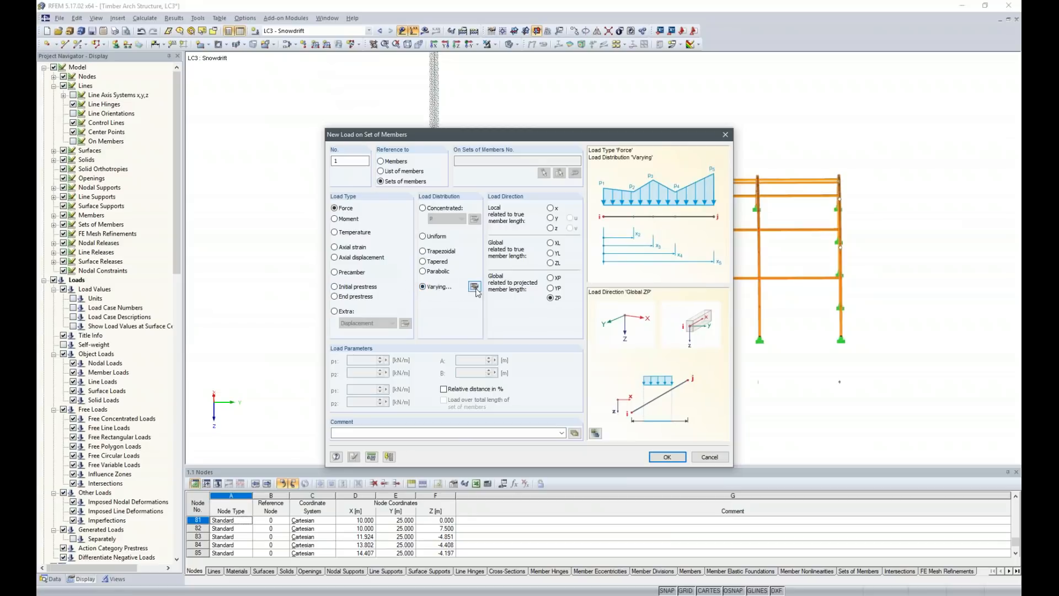
{"action": "left_click", "coordinate": [474, 286]}
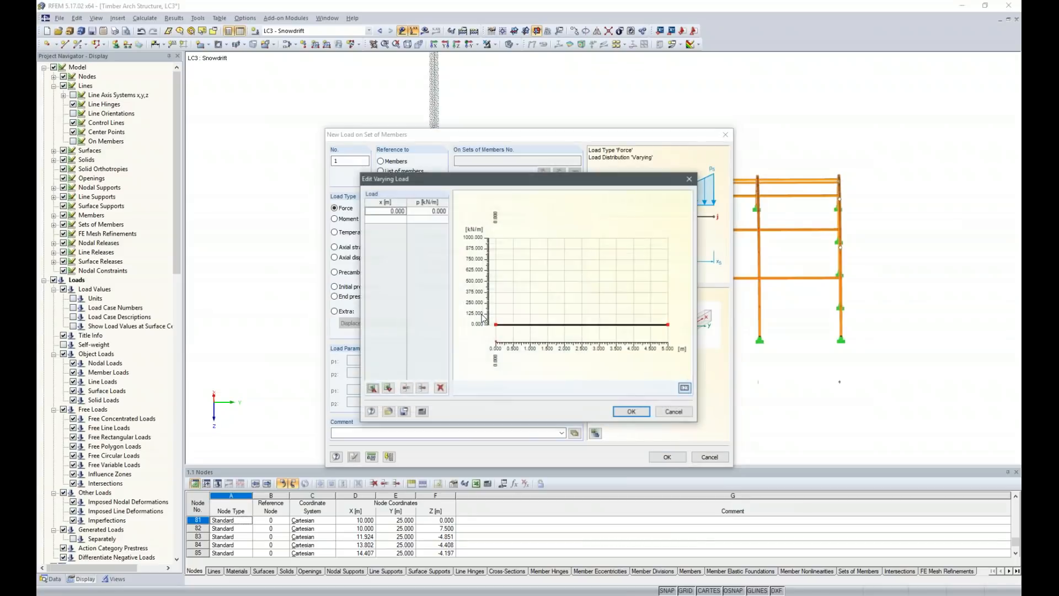
{"action": "left_click", "coordinate": [404, 214]}
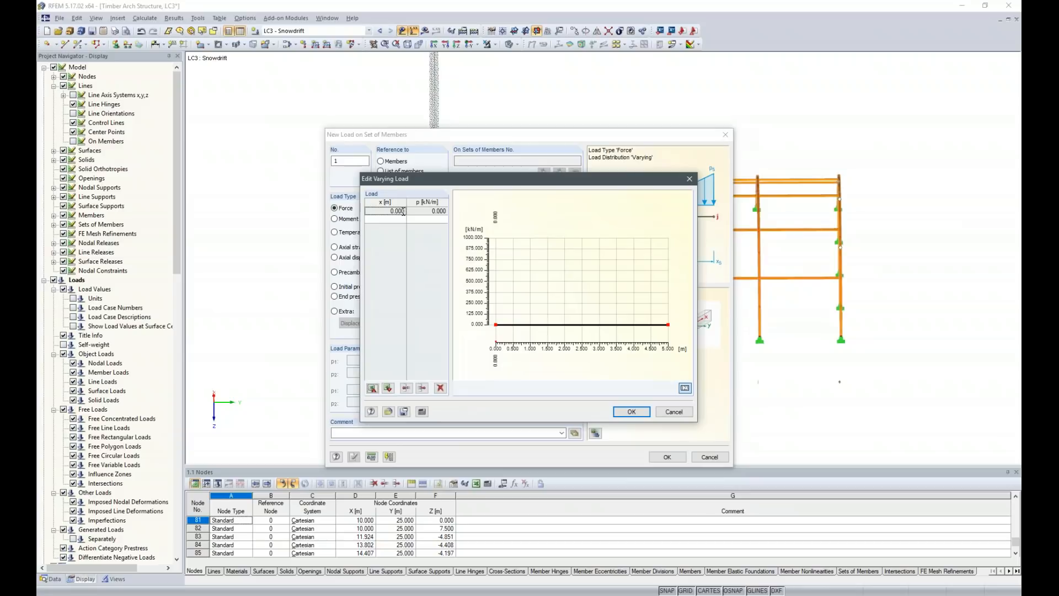
{"action": "left_click", "coordinate": [425, 211]}
{"action": "left_click", "coordinate": [425, 212]}
{"action": "key", "text": "Return"}
{"action": "type", "text": "5"}
{"action": "key", "text": "Return"}
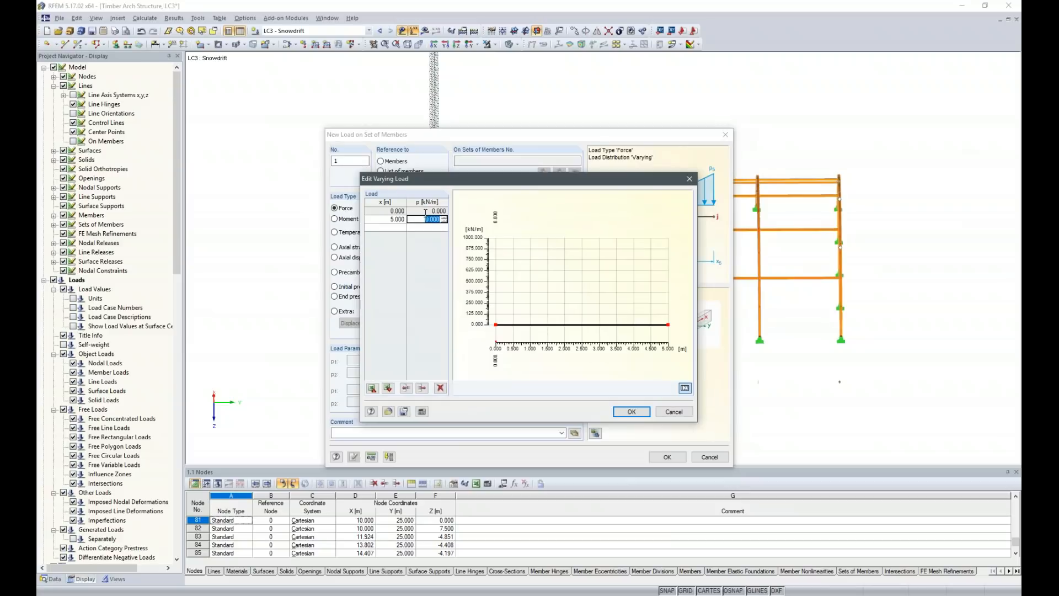
{"action": "type", "text": "8.5"}
{"action": "key", "text": "Return"}
- Continue the varying load with 0 kN/m at x = 10 m, 4.25 kN/m at 15 m and 0 kN/m at 20 m
{"action": "key", "text": "Tab"}
{"action": "type", "text": "0"}
{"action": "key", "text": "Tab"}
{"action": "key", "text": "Tab"}
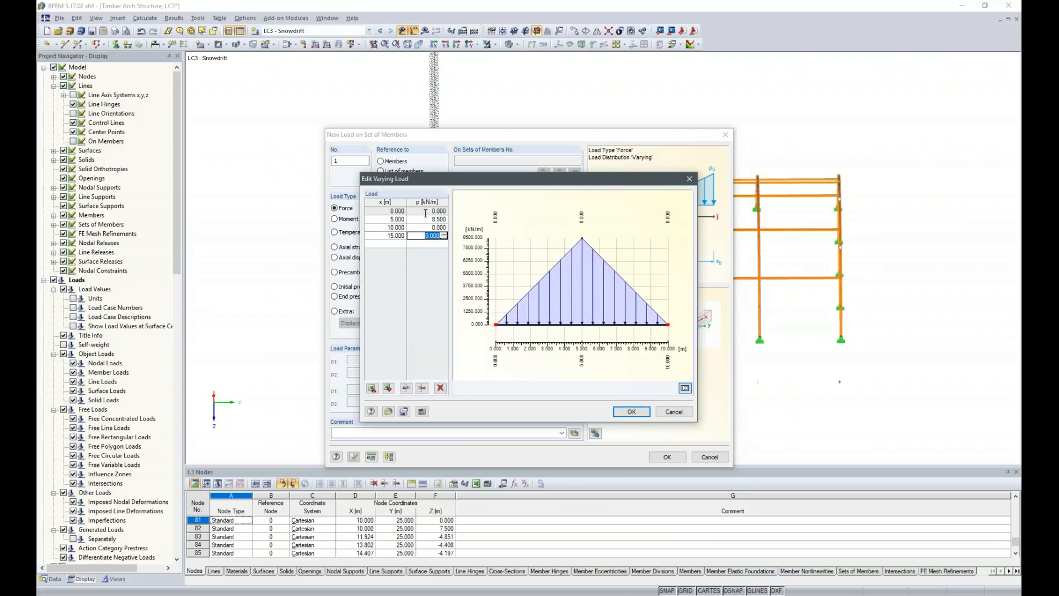
{"action": "type", "text": "4.25"}
{"action": "key", "text": "Tab"}
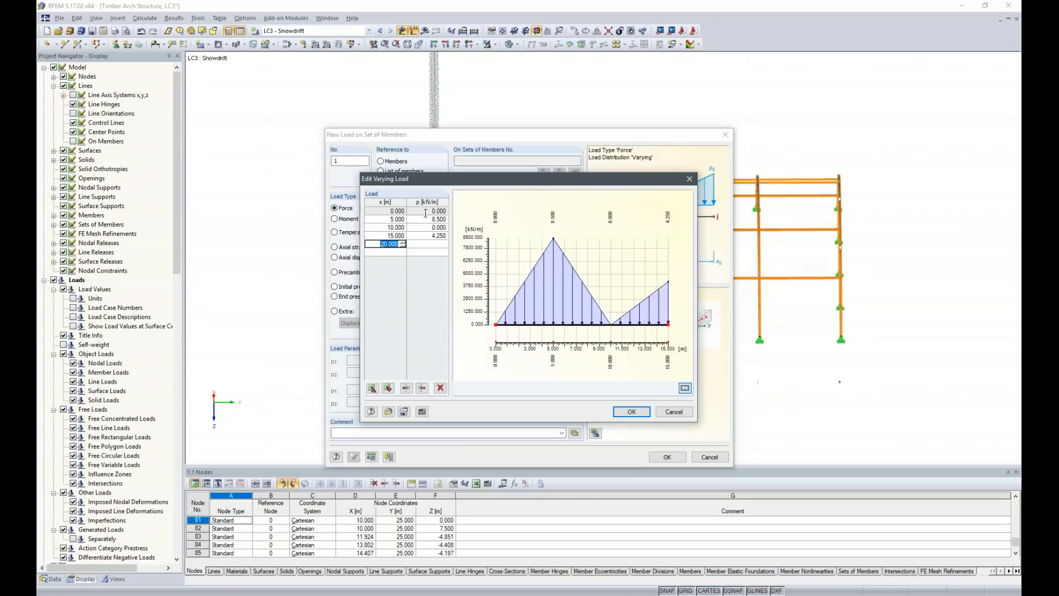
{"action": "key", "text": "Tab"}
{"action": "type", "text": "0"}
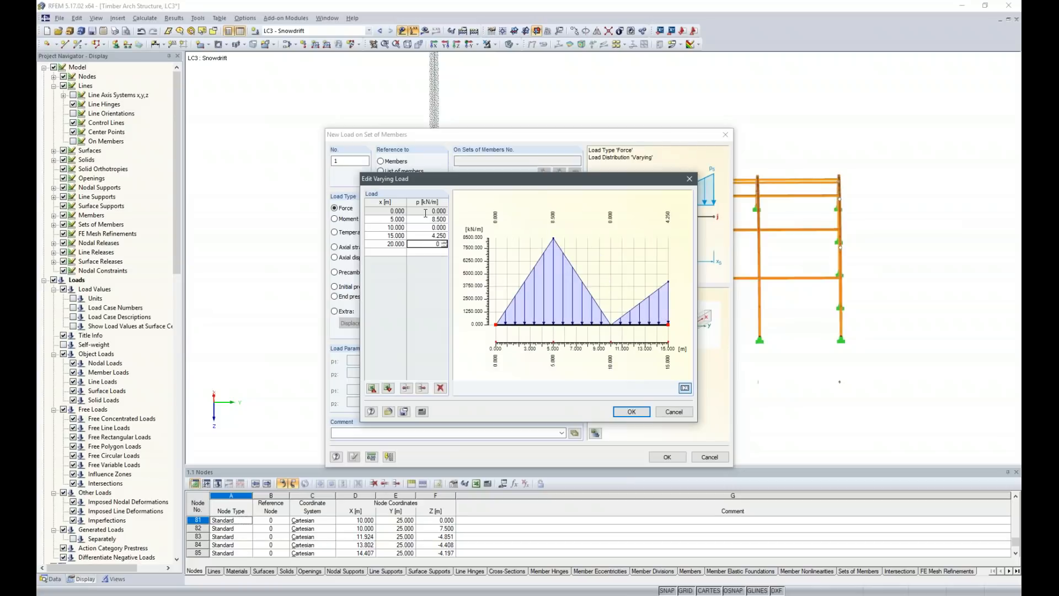
{"action": "key", "text": "Tab"}
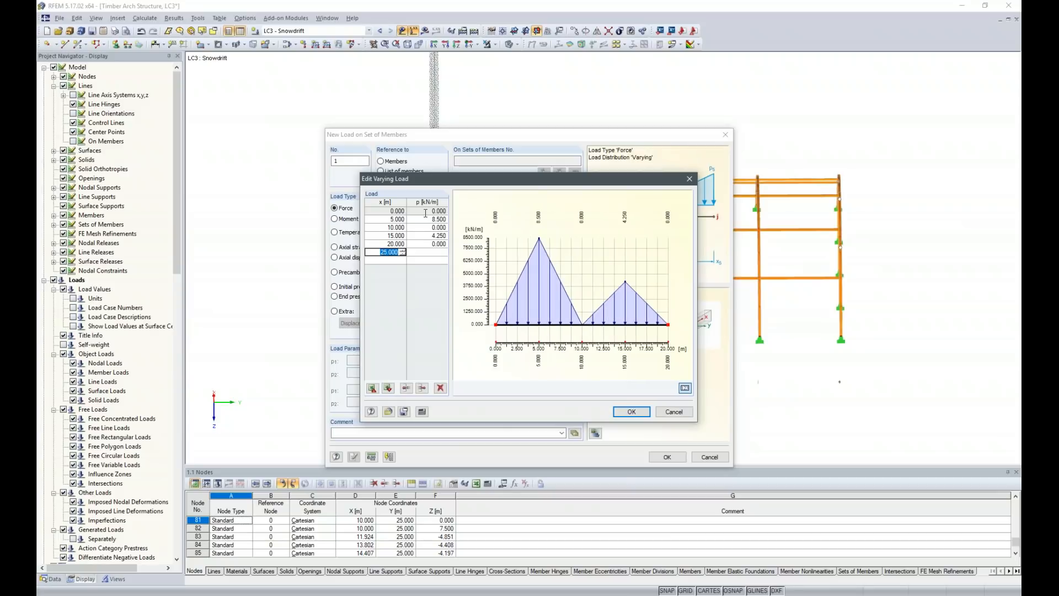
- Accept the varying snowdrift load in the global ZP direction and apply it to the four inner arches
{"action": "left_click", "coordinate": [632, 411]}
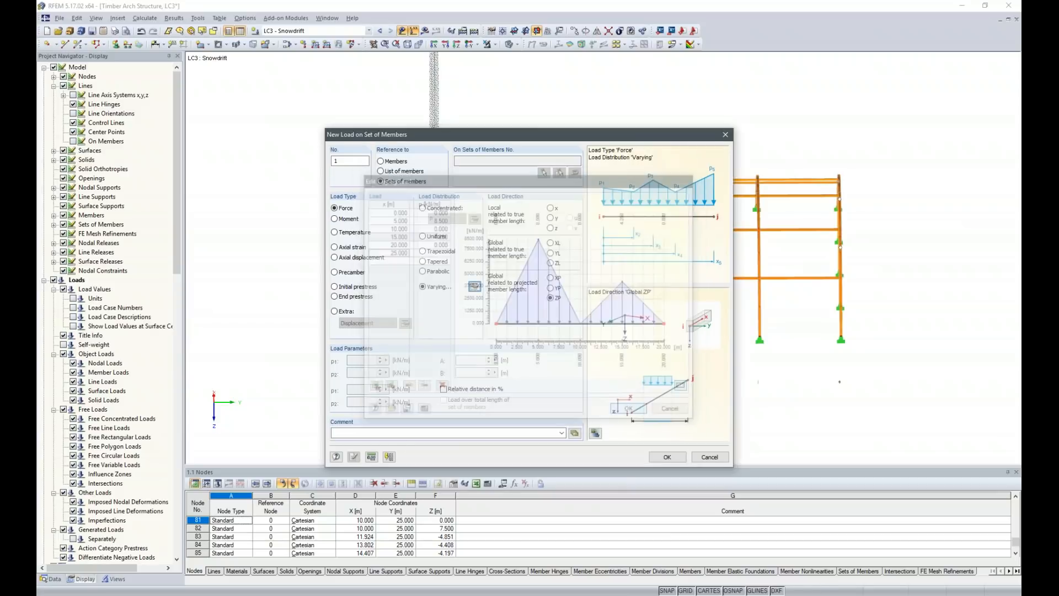
{"action": "left_click", "coordinate": [667, 457]}
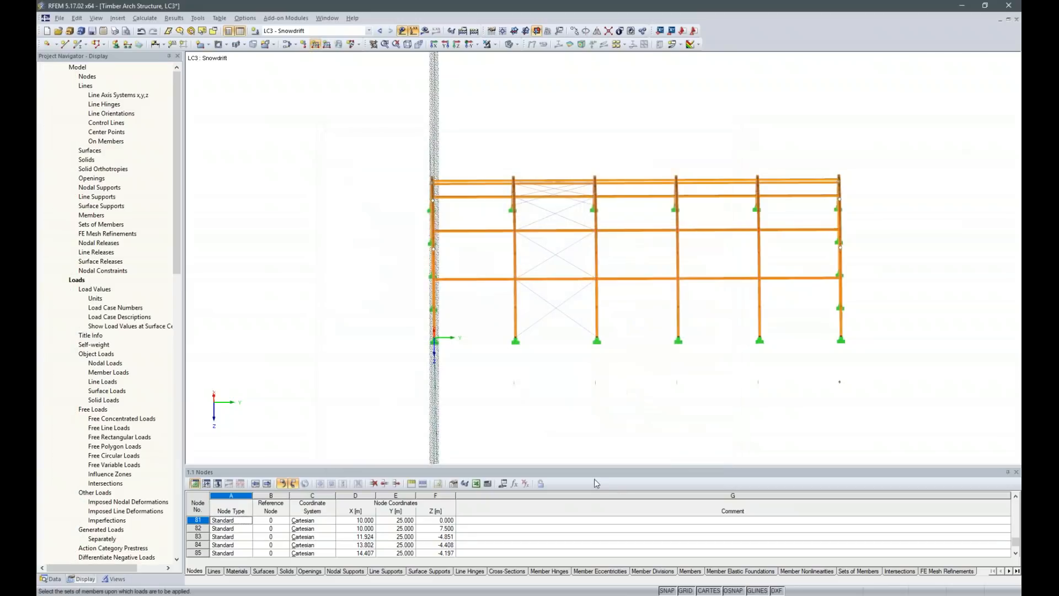
{"action": "left_click_drag", "start_coordinate": [489, 118], "coordinate": [782, 418]}
{"action": "middle_click_drag", "start_coordinate": [584, 396], "coordinate": [672, 418], "text": "ctrl"}
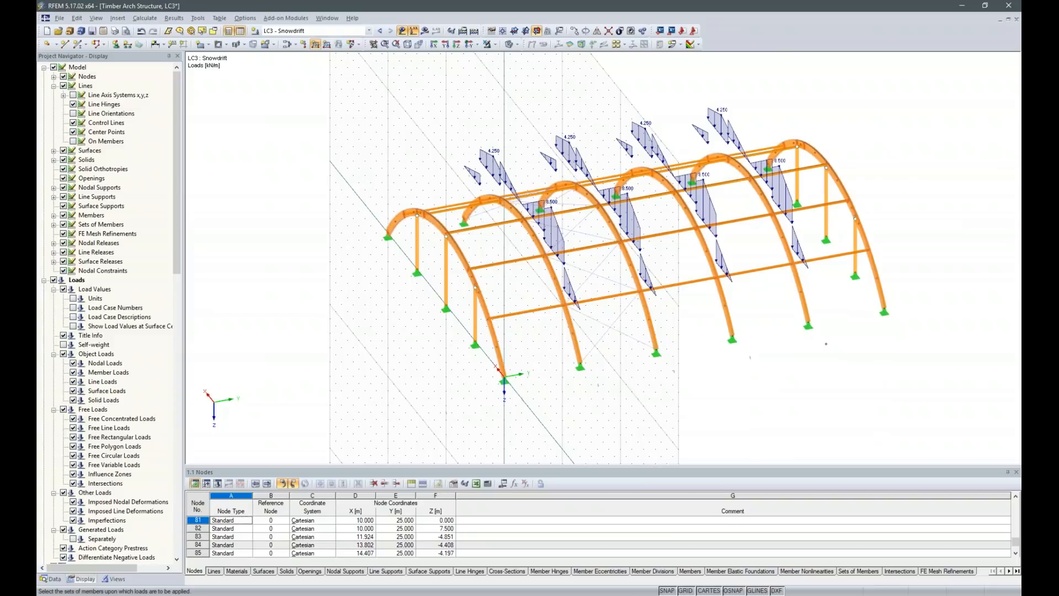
{"action": "mouse_move", "coordinate": [526, 595]}
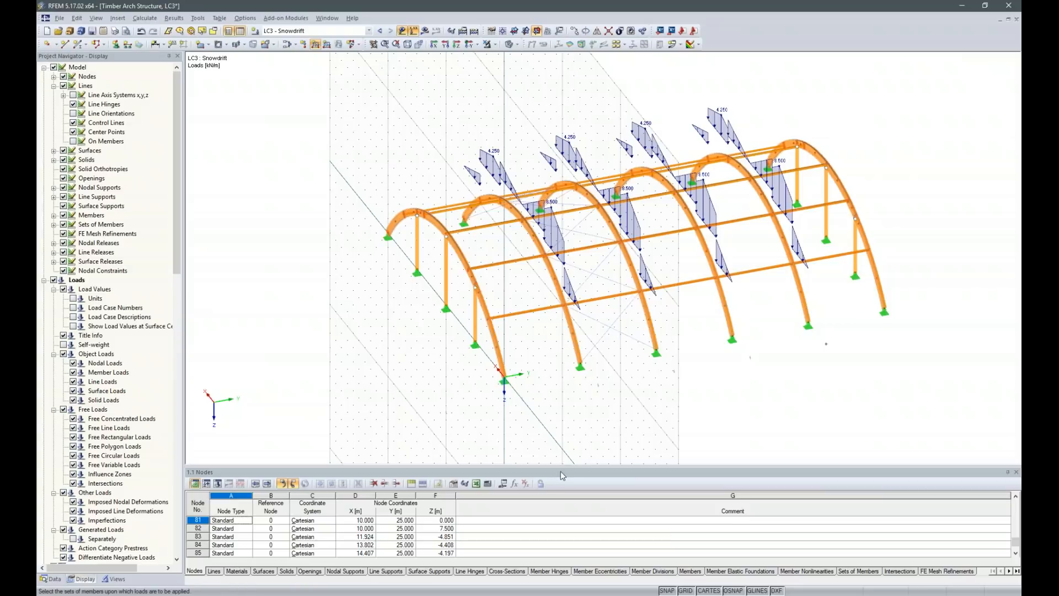
- Define a second varying load on sets of members with 4.25 kN/m at x = 5 m and 2.125 kN/m at 15 m
{"action": "middle_click_drag", "start_coordinate": [756, 425], "coordinate": [646, 400], "text": "ctrl"}
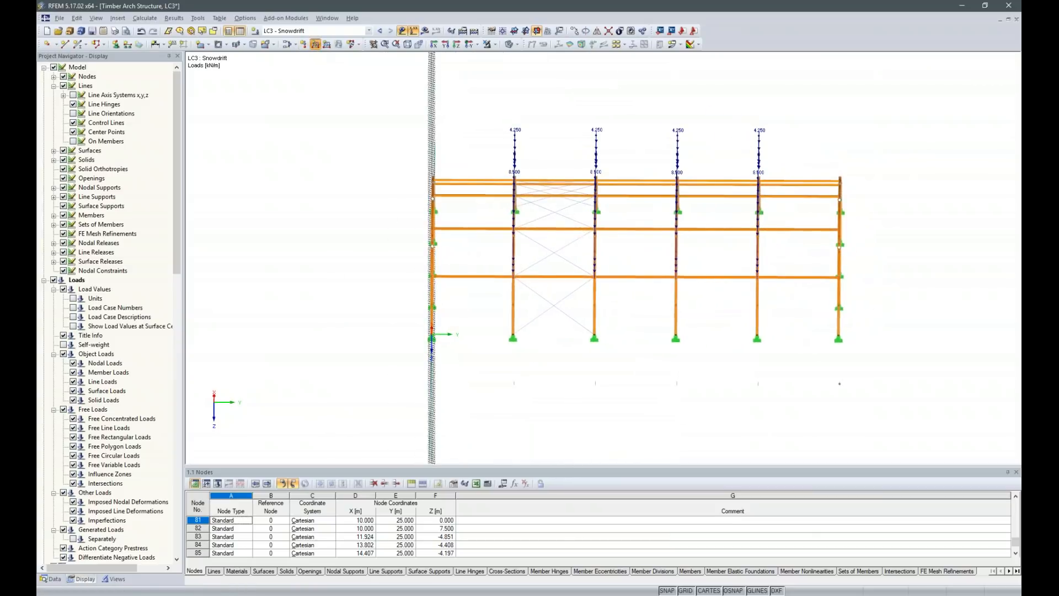
{"action": "left_click", "coordinate": [315, 44]}
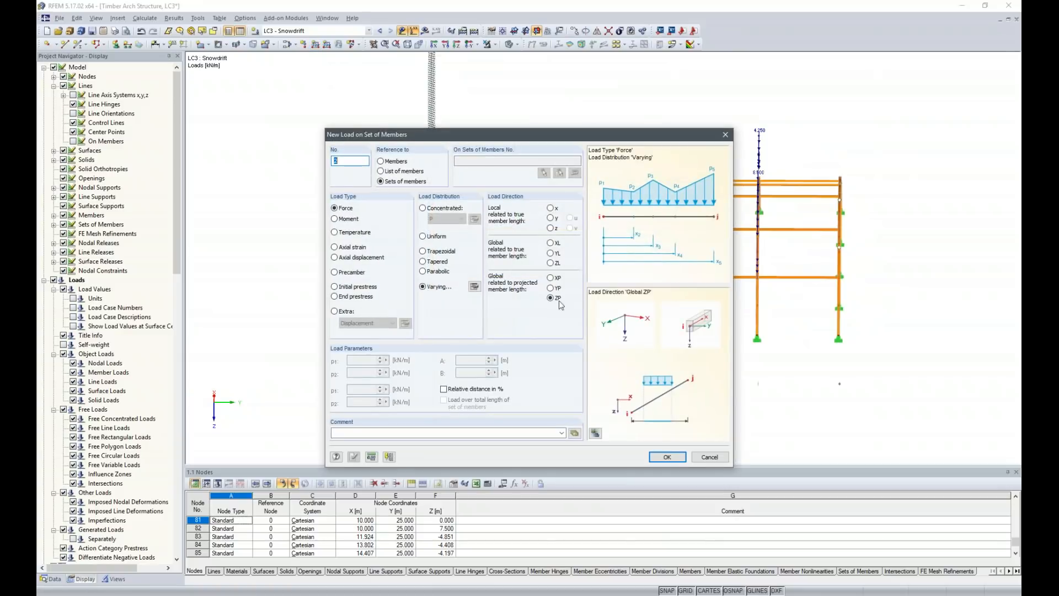
{"action": "left_click", "coordinate": [474, 286]}
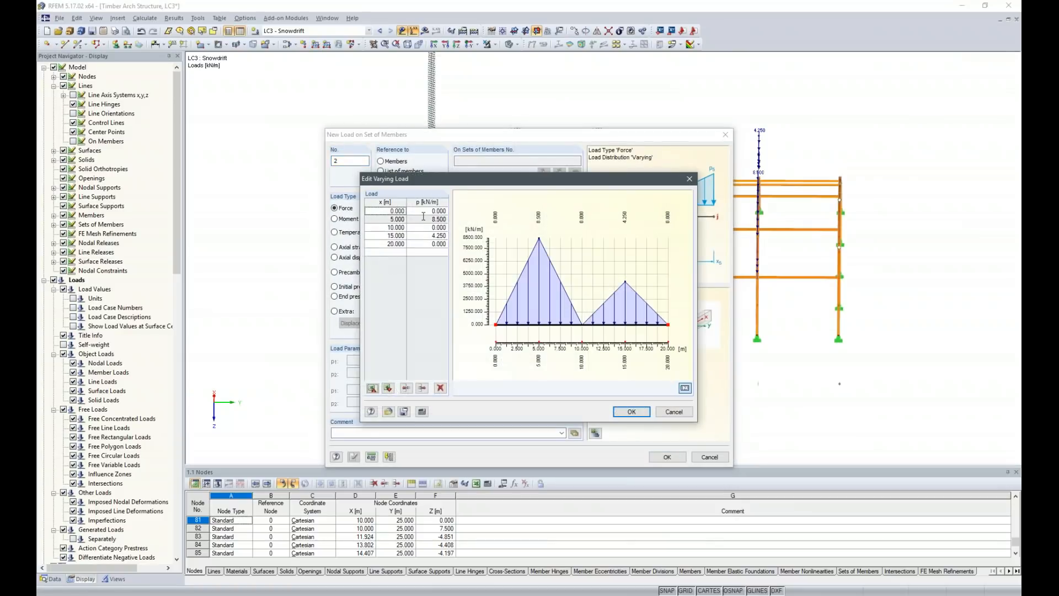
{"action": "left_click", "coordinate": [424, 218]}
{"action": "type", "text": "4.25"}
{"action": "key", "text": "Return"}
{"action": "left_click", "coordinate": [434, 236]}
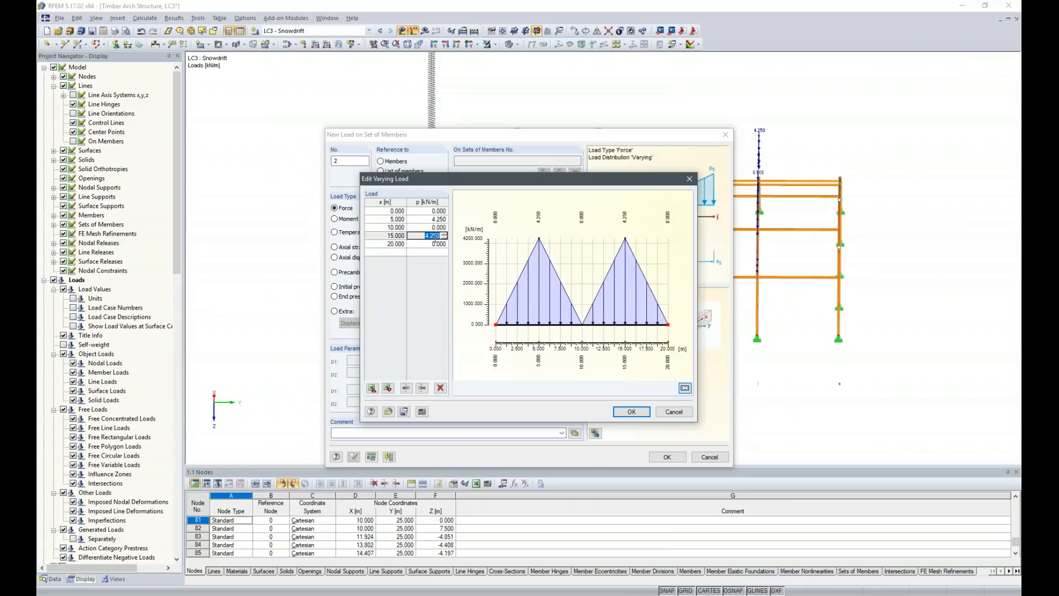
{"action": "type", "text": "2.125"}
{"action": "key", "text": "Return"}
{"action": "left_click", "coordinate": [630, 412]}
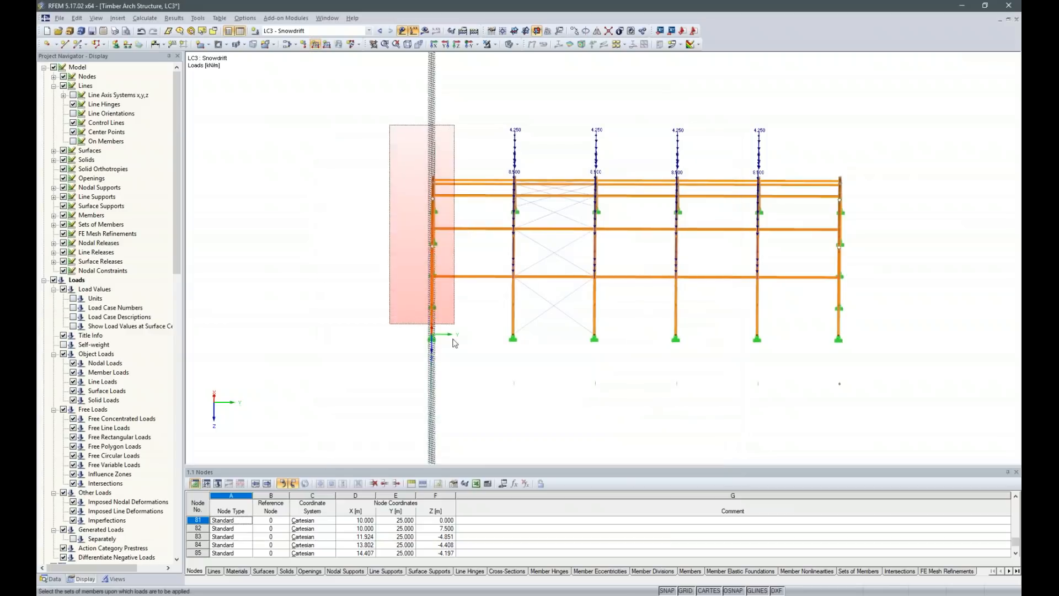
- Apply the reduced varying snowdrift load to the two end arches and check the loads on all arches
{"action": "left_click_drag", "start_coordinate": [816, 137], "coordinate": [878, 407]}
{"action": "middle_click_drag", "start_coordinate": [693, 441], "coordinate": [858, 379], "text": "ctrl"}
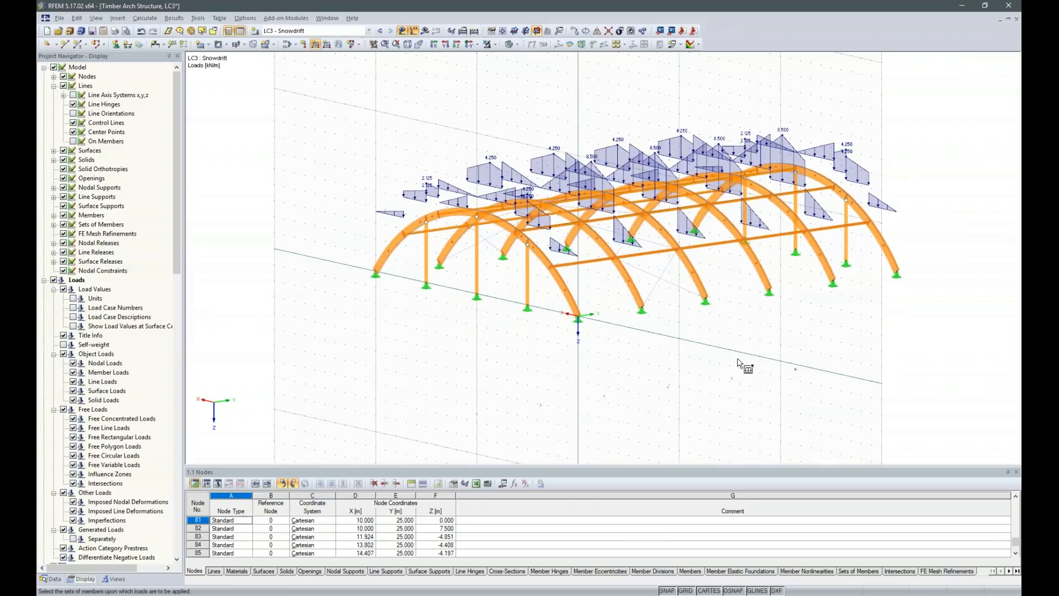
{"action": "middle_click_drag", "start_coordinate": [506, 383], "coordinate": [617, 389], "text": "ctrl"}
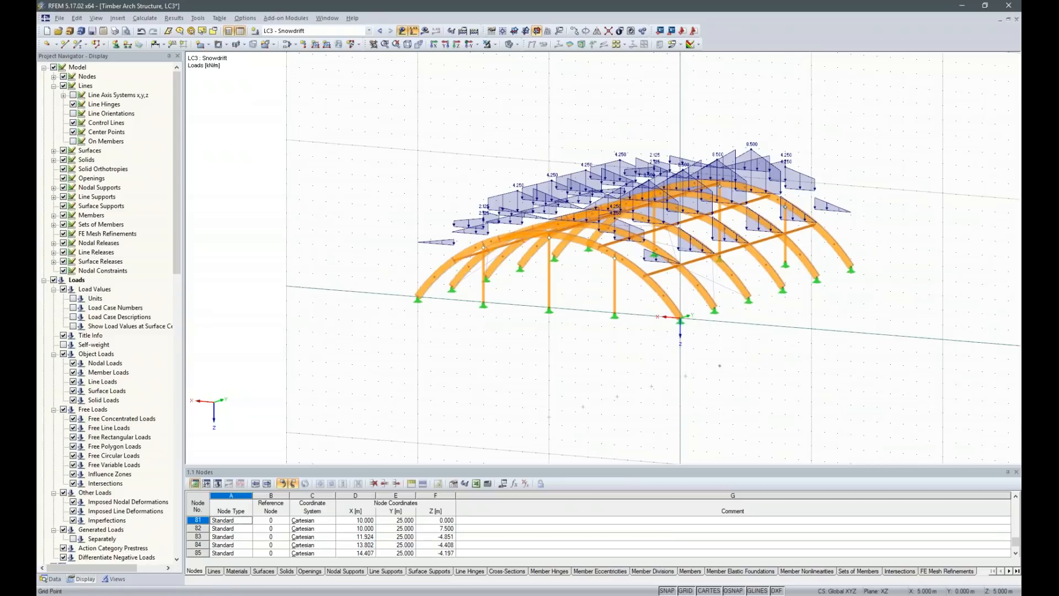
- Create load case LC4 with the predefined description "Wind in +X" in the Wind action category
{"action": "left_click", "coordinate": [254, 35]}
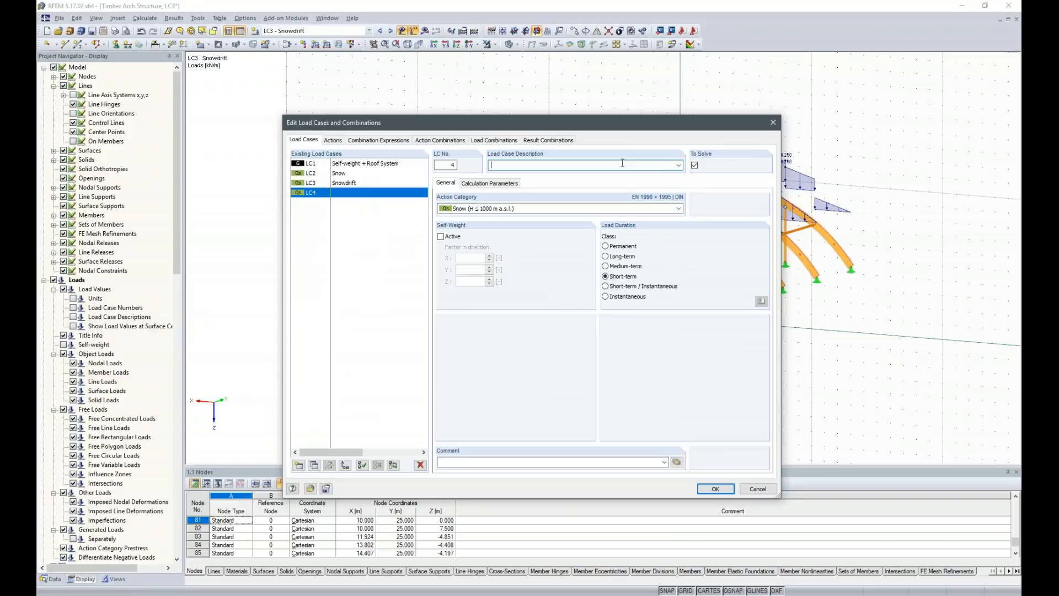
{"action": "left_click_drag", "start_coordinate": [653, 131], "coordinate": [643, 87]}
{"action": "left_click", "coordinate": [670, 121]}
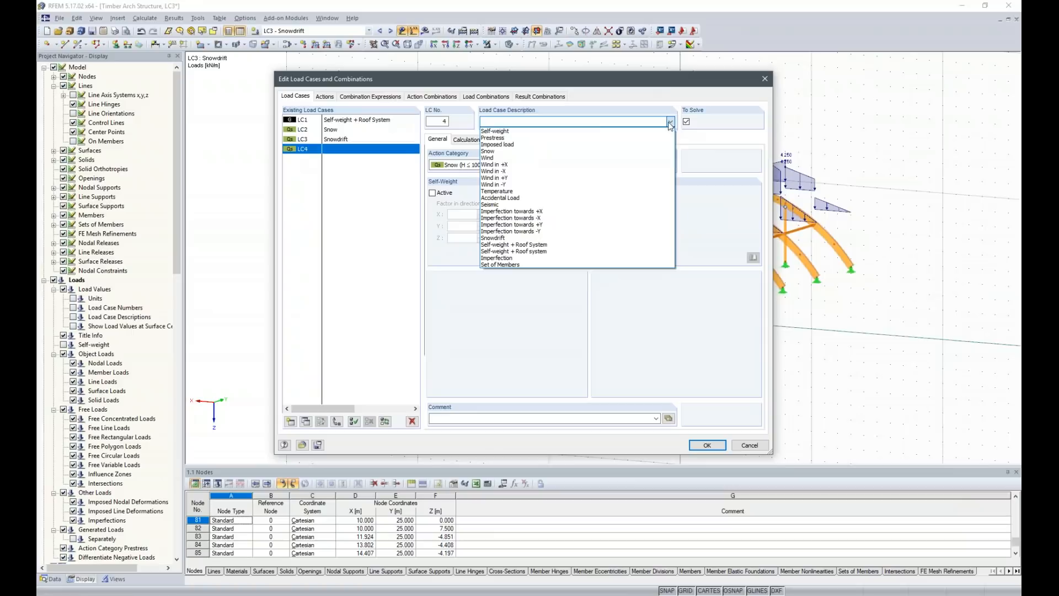
{"action": "left_click", "coordinate": [508, 164]}
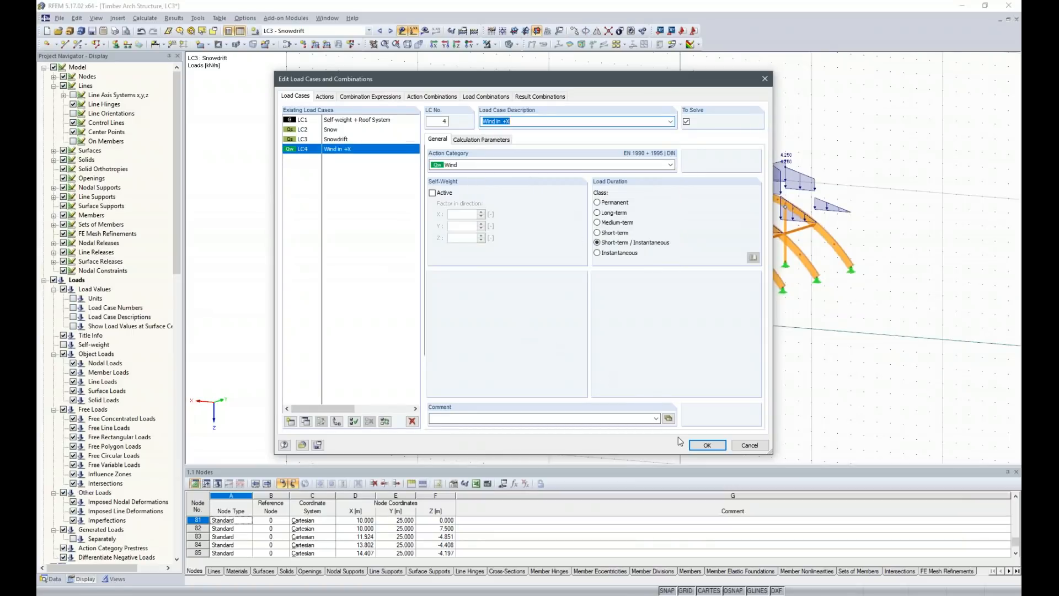
{"action": "left_click", "coordinate": [706, 445]}
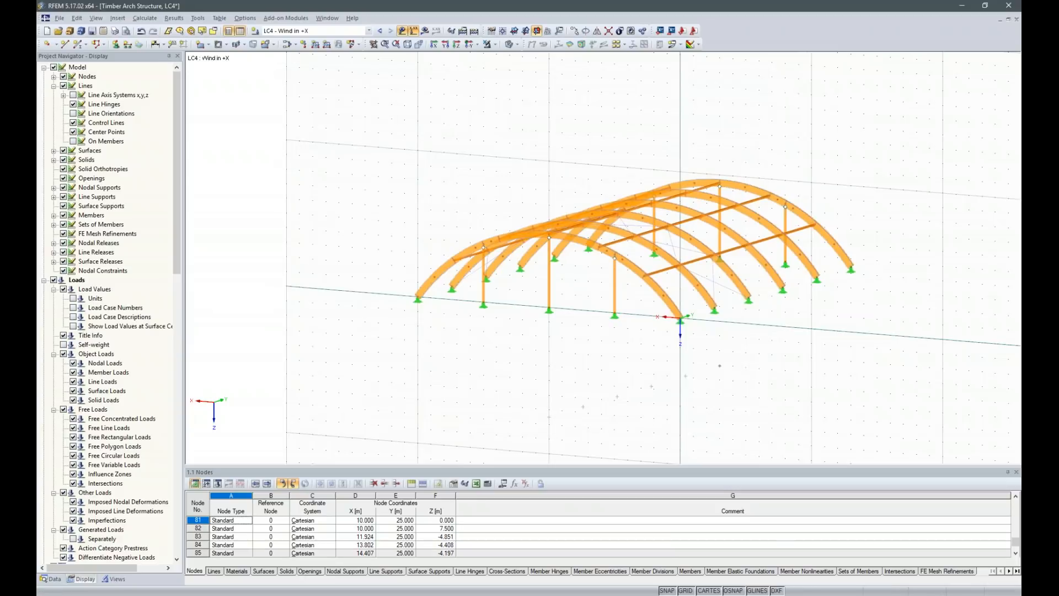
- Switch to the PowerPoint slide show with the load distributions for arched roofs
{"action": "left_click", "coordinate": [833, 575]}
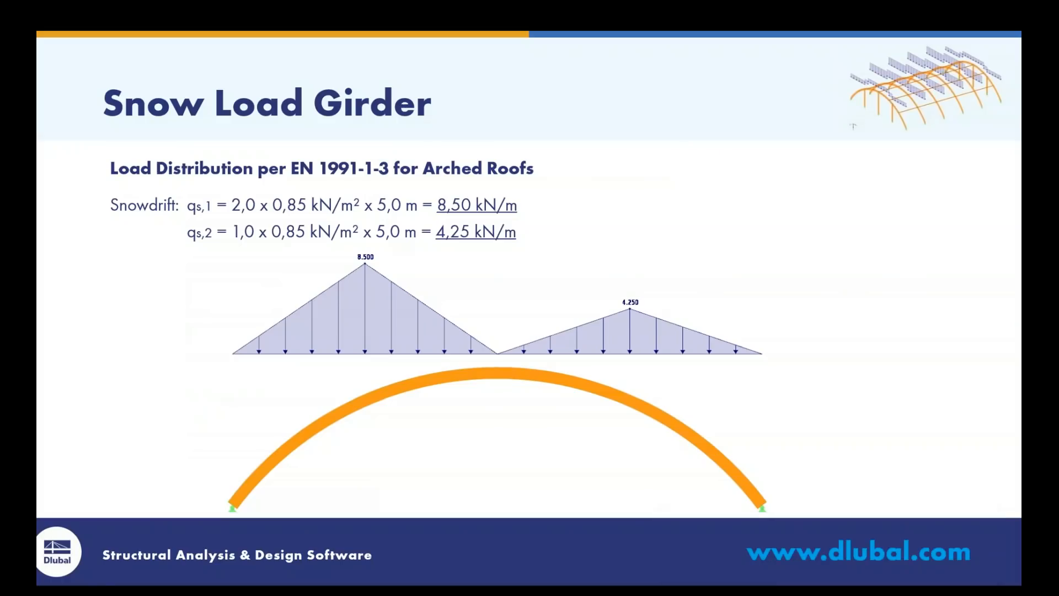
- Switch to RFEM and set up a new varying force load on sets of members with relative distances in %
{"action": "left_click", "coordinate": [574, 285]}
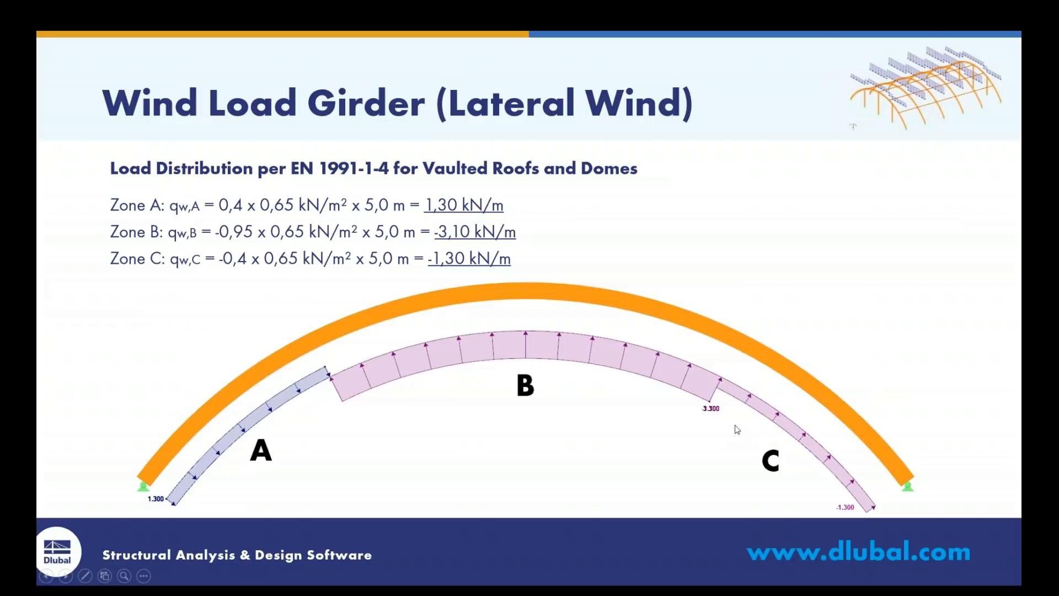
{"action": "key", "text": "alt+Tab"}
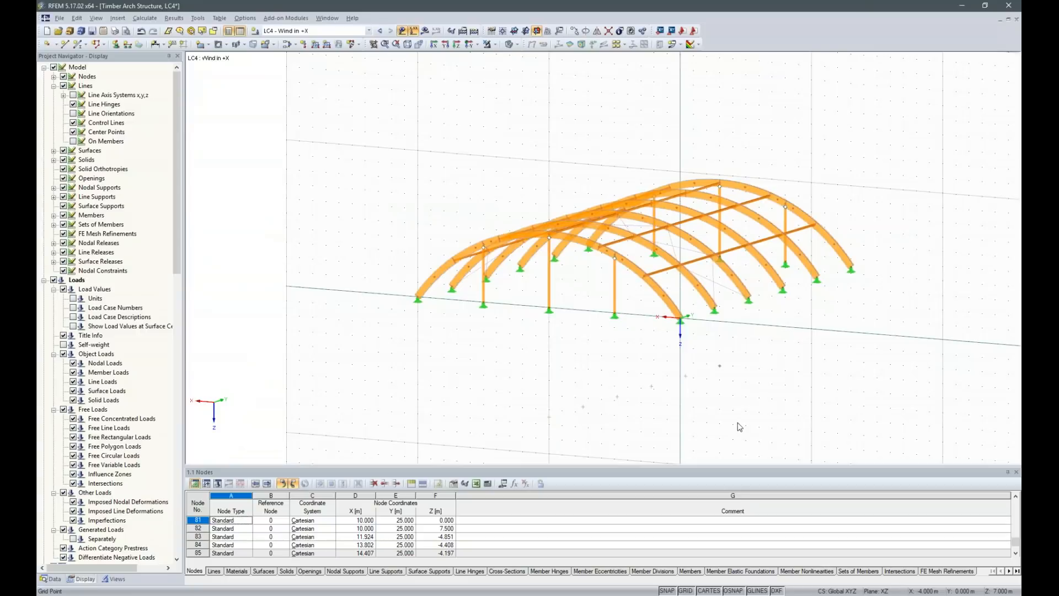
{"action": "middle_click_drag", "start_coordinate": [810, 387], "coordinate": [482, 289], "text": "ctrl"}
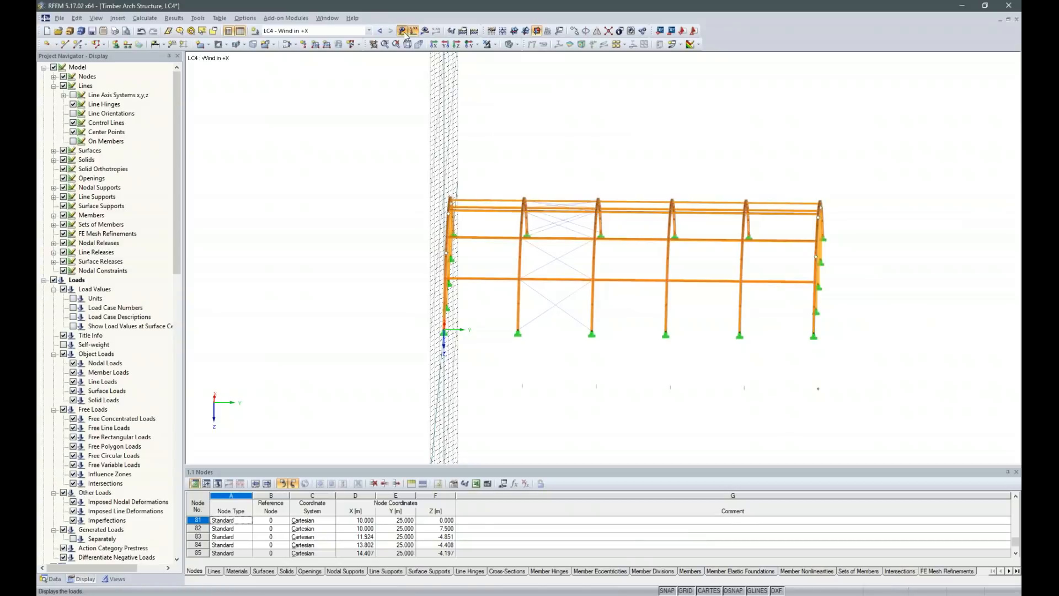
{"action": "left_click", "coordinate": [315, 45]}
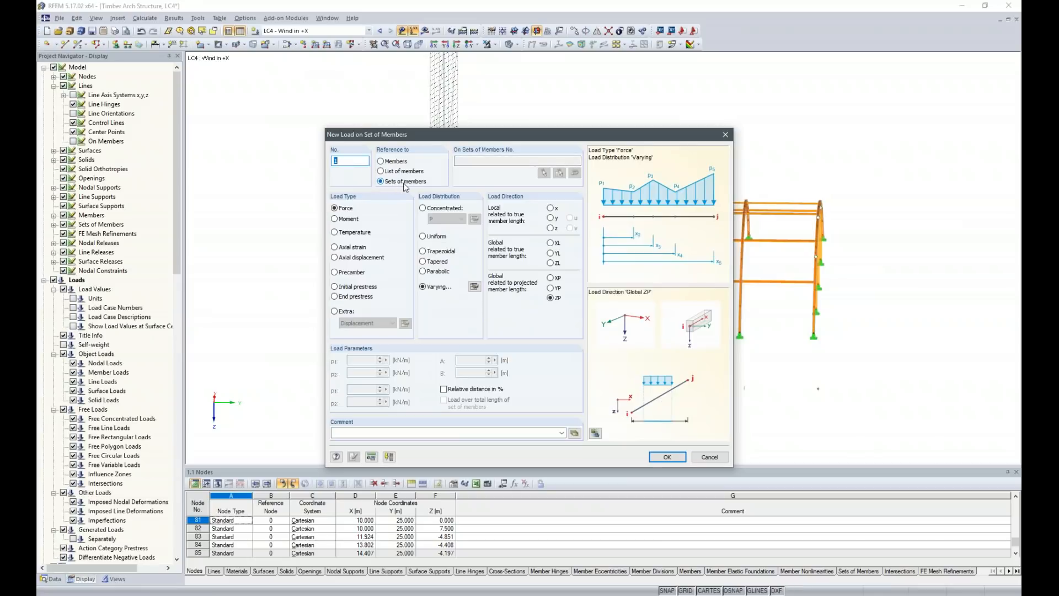
{"action": "left_click", "coordinate": [472, 286]}
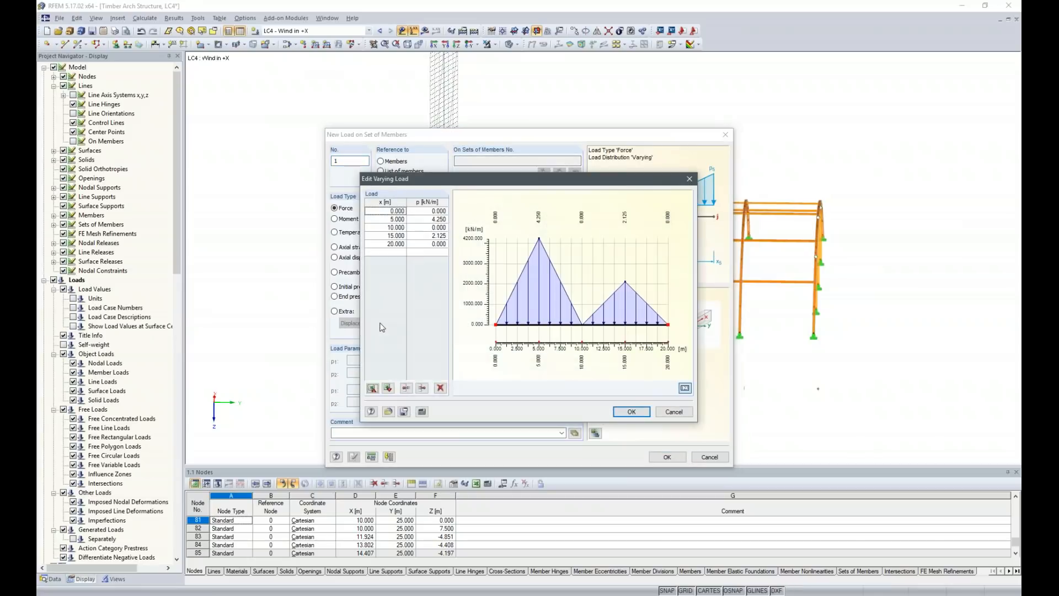
{"action": "left_click", "coordinate": [674, 411]}
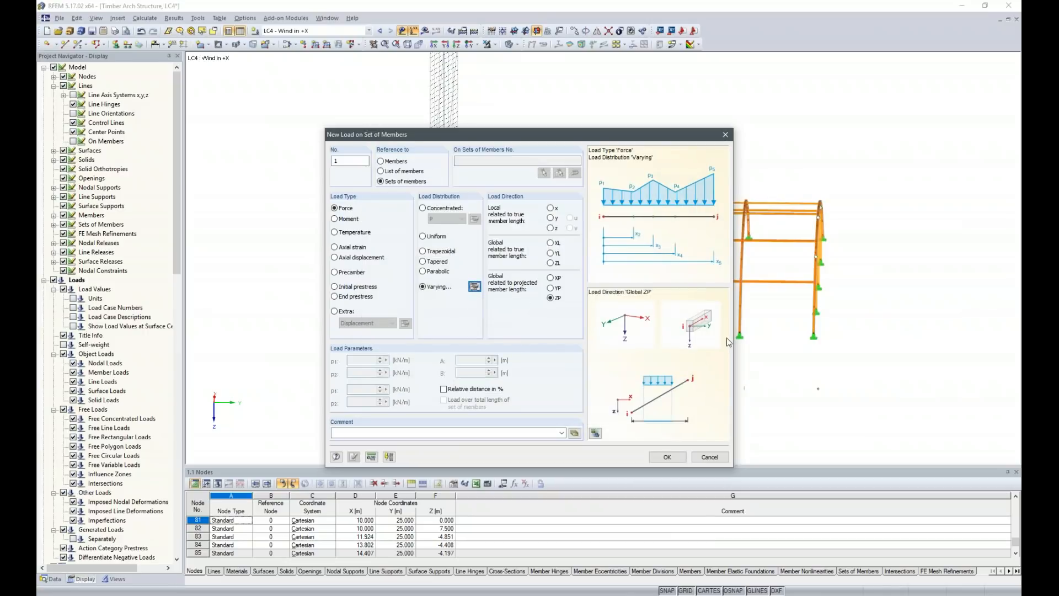
{"action": "left_click", "coordinate": [442, 389]}
- Set the varying load's positions after the starting point to 25, 25, 75, 75 and 100 %
{"action": "left_click", "coordinate": [475, 287]}
{"action": "left_click", "coordinate": [386, 219]}
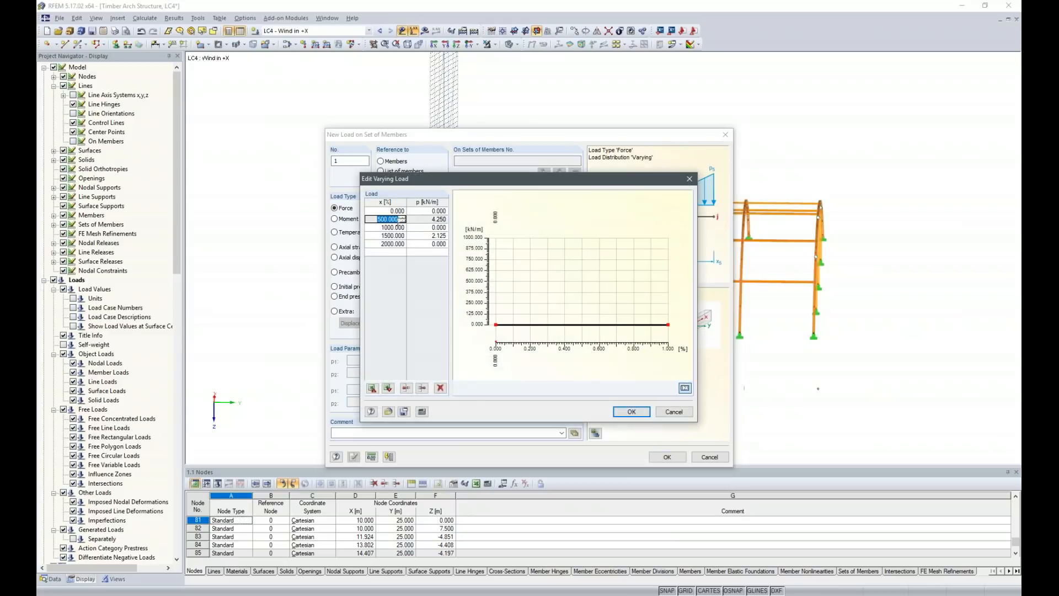
{"action": "type", "text": "25"}
{"action": "key", "text": "Tab"}
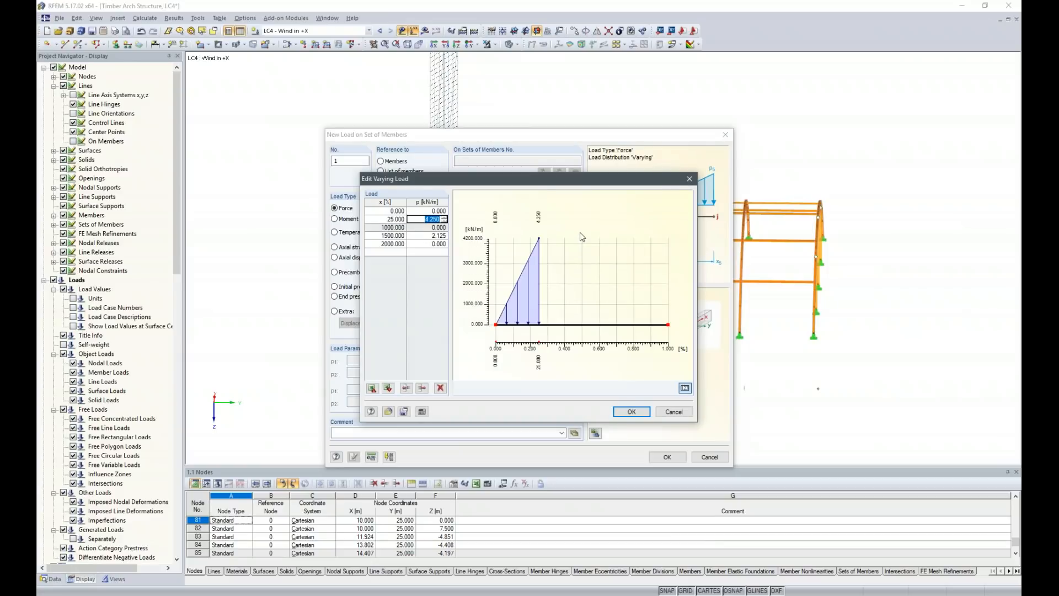
{"action": "key", "text": "Tab"}
{"action": "type", "text": "25"}
{"action": "key", "text": "Tab"}
{"action": "key", "text": "Tab"}
{"action": "type", "text": "75"}
{"action": "key", "text": "Tab"}
{"action": "key", "text": "Tab"}
{"action": "type", "text": "75"}
{"action": "key", "text": "Tab"}
{"action": "key", "text": "Tab"}
{"action": "type", "text": "1"}
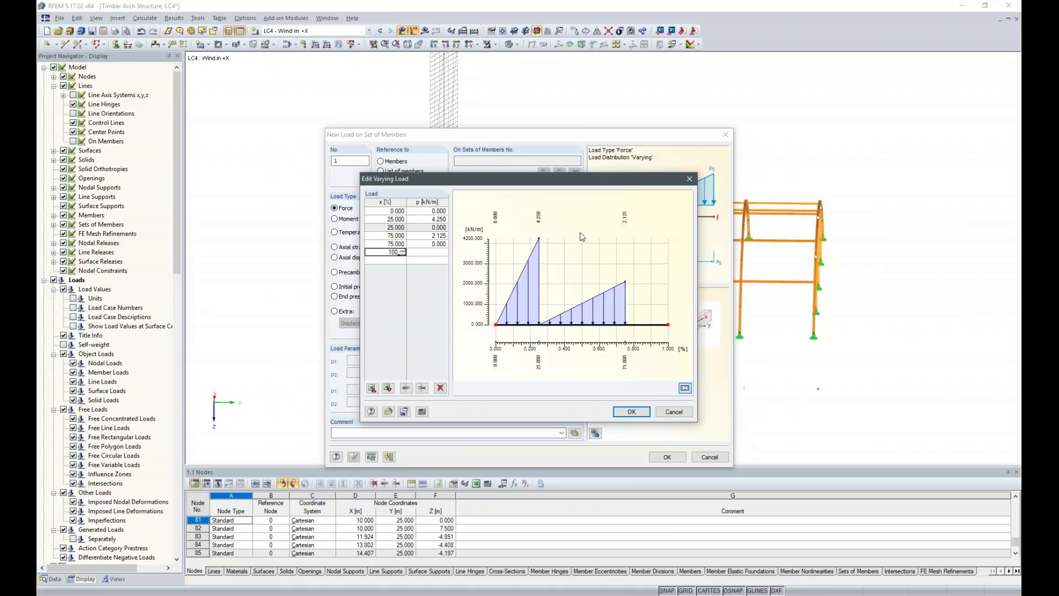
{"action": "key", "text": "Tab"}
- Set the load to 1.3 kN/m at 0 % and at the first 25 % position
{"action": "key", "text": "Up"}
{"action": "key", "text": "Up"}
{"action": "key", "text": "Up"}
{"action": "key", "text": "Up"}
{"action": "key", "text": "Up"}
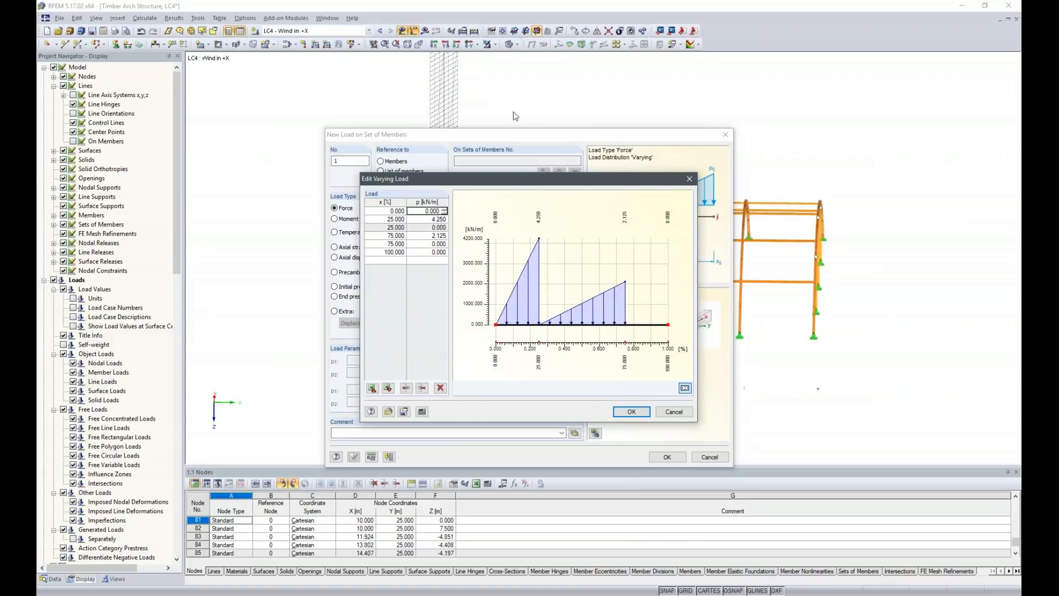
{"action": "double_click", "coordinate": [433, 213]}
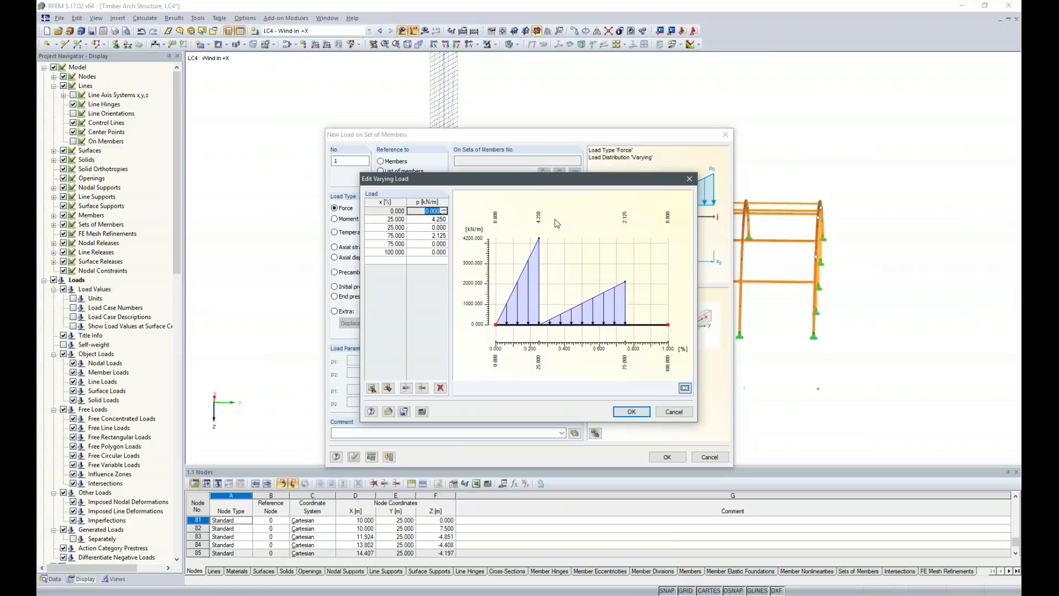
{"action": "type", "text": "1.3"}
{"action": "key", "text": "Down"}
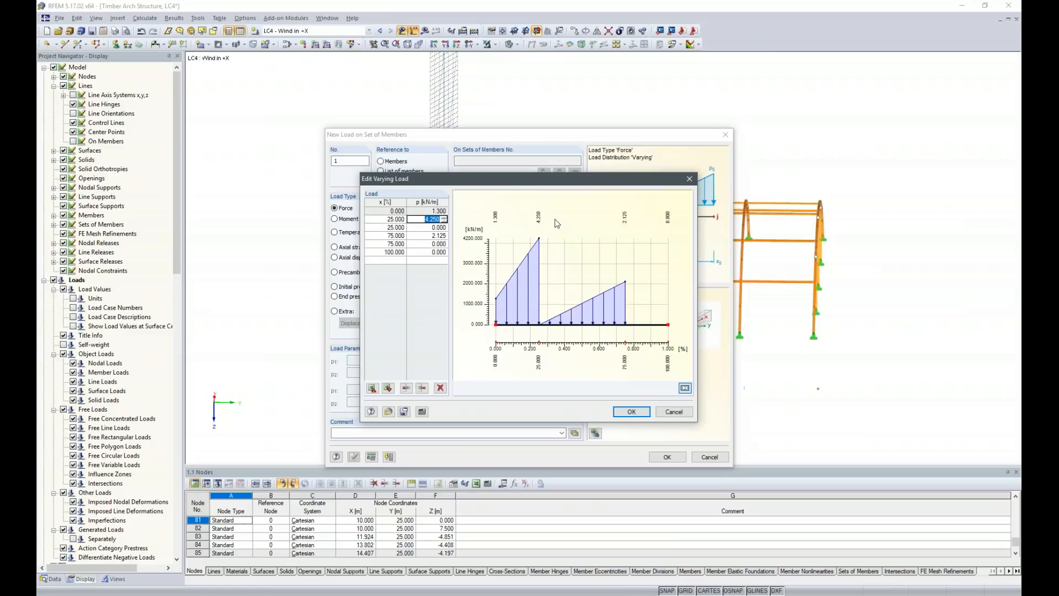
{"action": "type", "text": "1.3"}
{"action": "key", "text": "Down"}
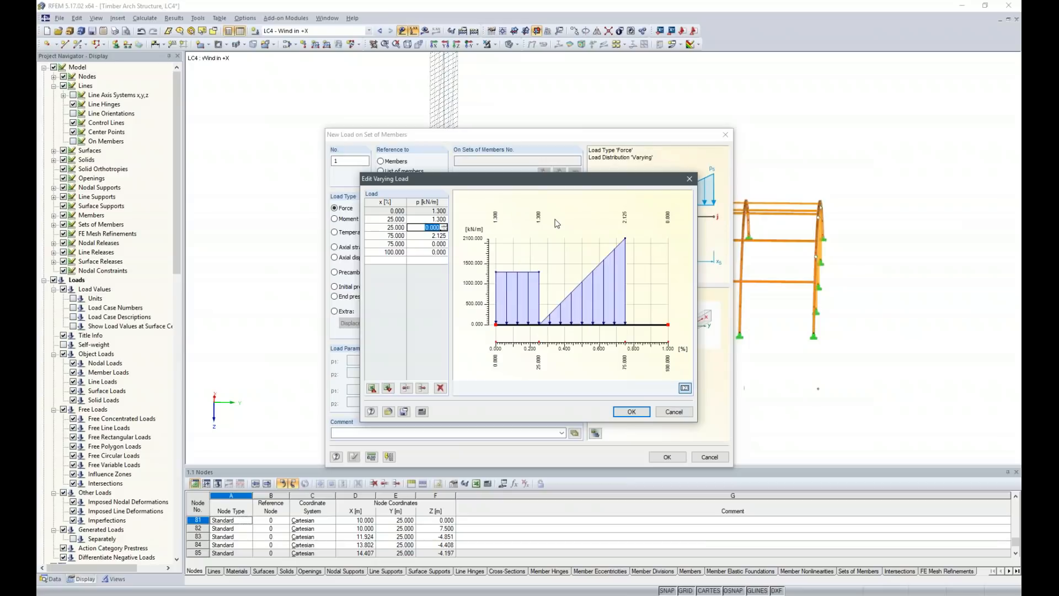
- Set the load to -3.1 kN/m from 25 to 75 % and -1.3 kN/m from 75 to 100 %, accepting the table
{"action": "type", "text": "-3.1"}
{"action": "key", "text": "Down"}
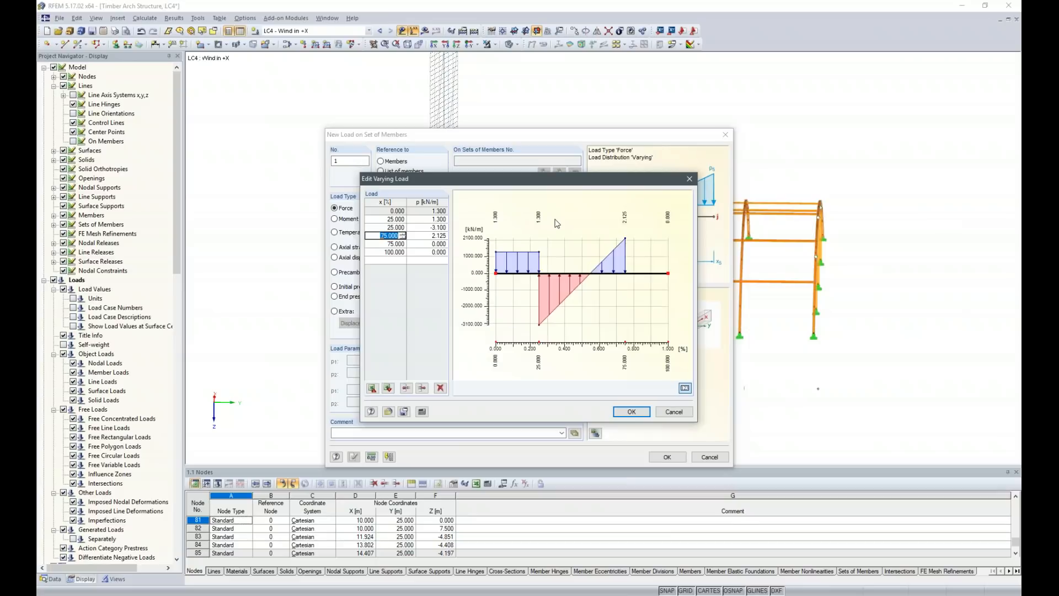
{"action": "type", "text": "-3.1"}
{"action": "key", "text": "Tab"}
{"action": "key", "text": "Tab"}
{"action": "type", "text": "-1.3"}
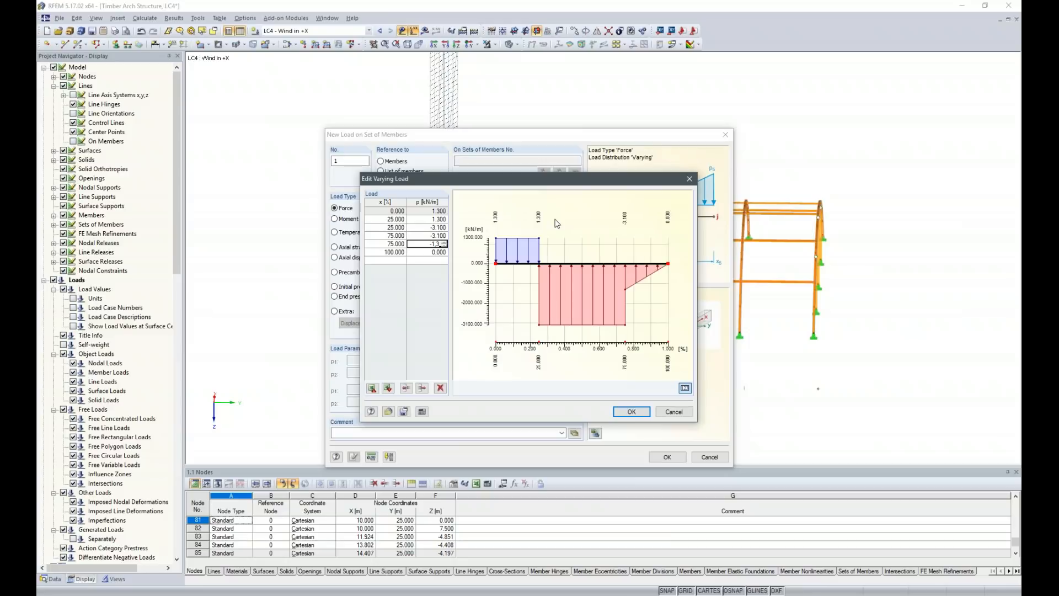
{"action": "key", "text": "Tab"}
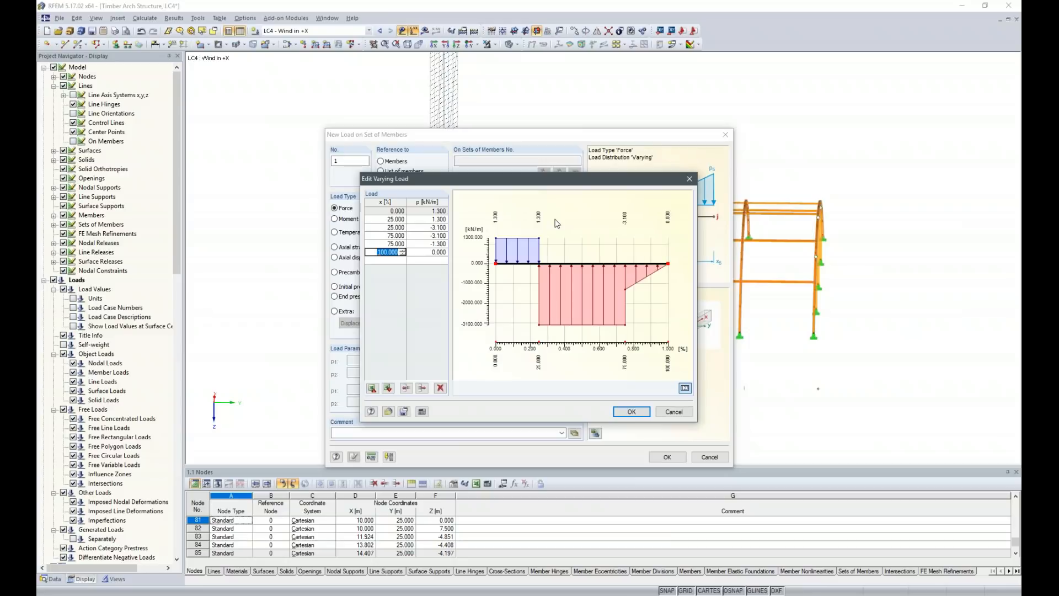
{"action": "key", "text": "Tab"}
{"action": "type", "text": "-1."}
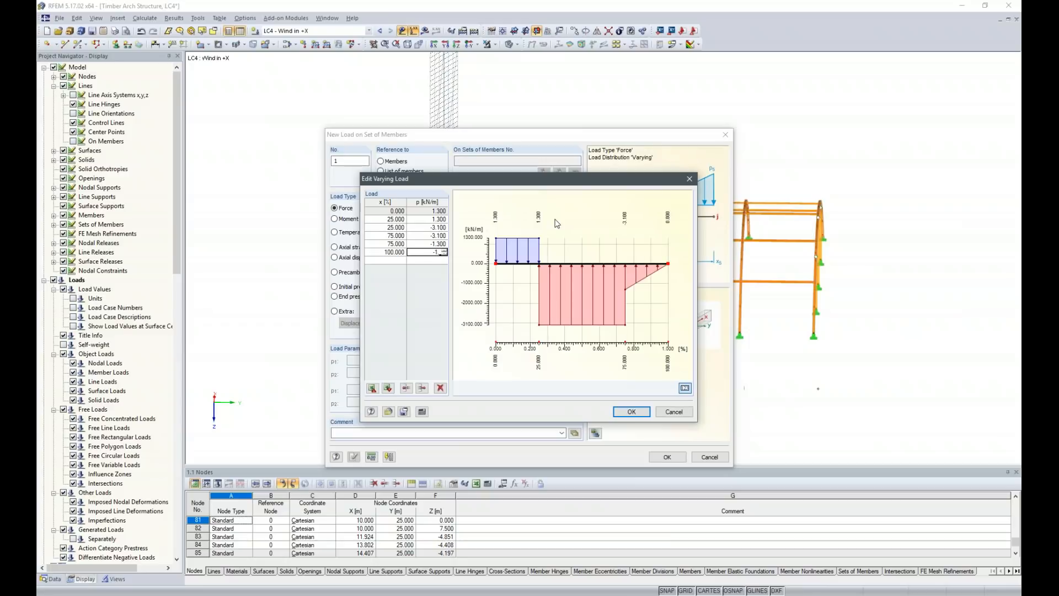
{"action": "type", "text": "3"}
{"action": "key", "text": "Tab"}
{"action": "left_click", "coordinate": [630, 413]}
- Try to apply the varying load in projected global ZP direction to the four inner arches, undo it and check the Snowdrift load case
{"action": "left_click", "coordinate": [667, 457]}
{"action": "left_click", "coordinate": [734, 452]}
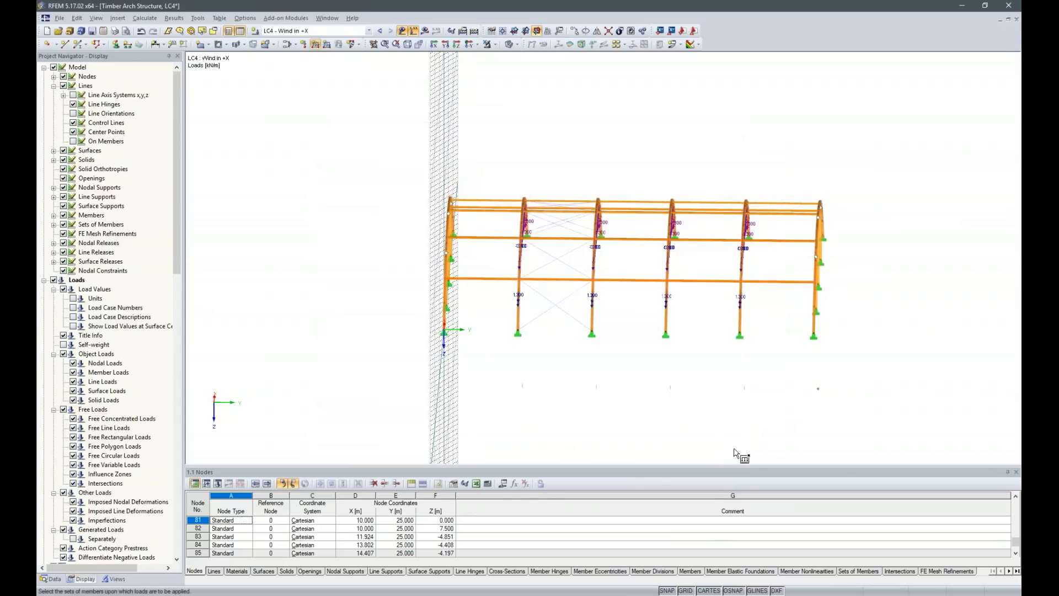
{"action": "middle_click_drag", "start_coordinate": [536, 401], "coordinate": [618, 416], "text": "ctrl"}
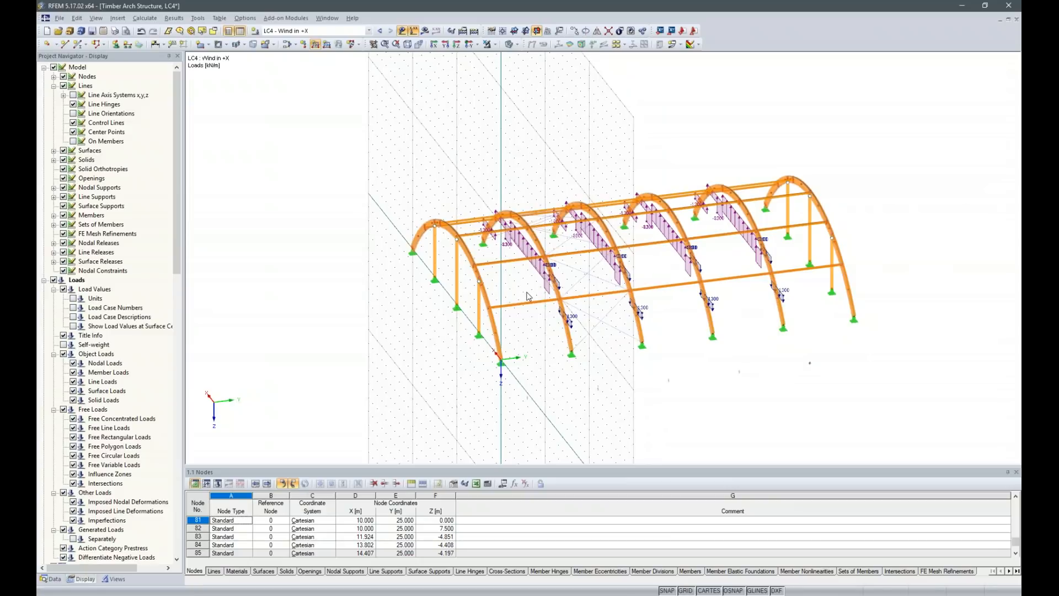
{"action": "key", "text": "Escape"}
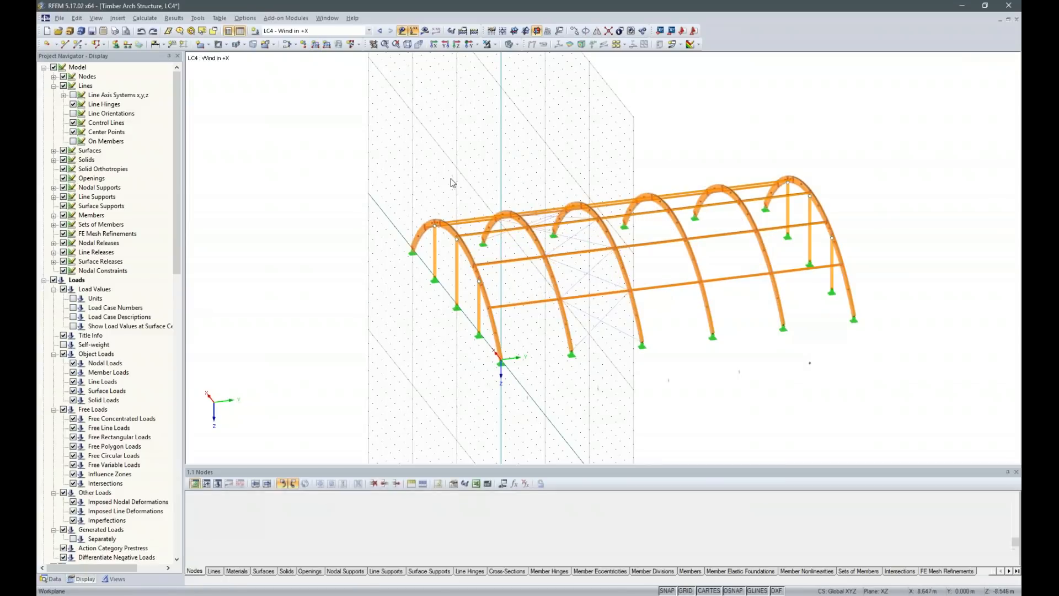
{"action": "left_click", "coordinate": [379, 31]}
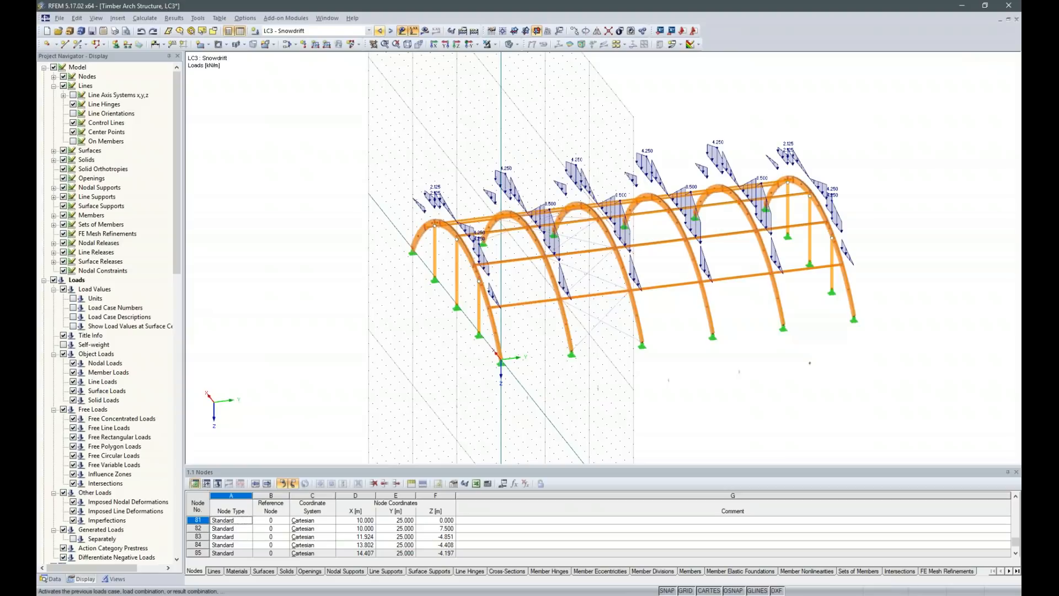
{"action": "left_click", "coordinate": [390, 31]}
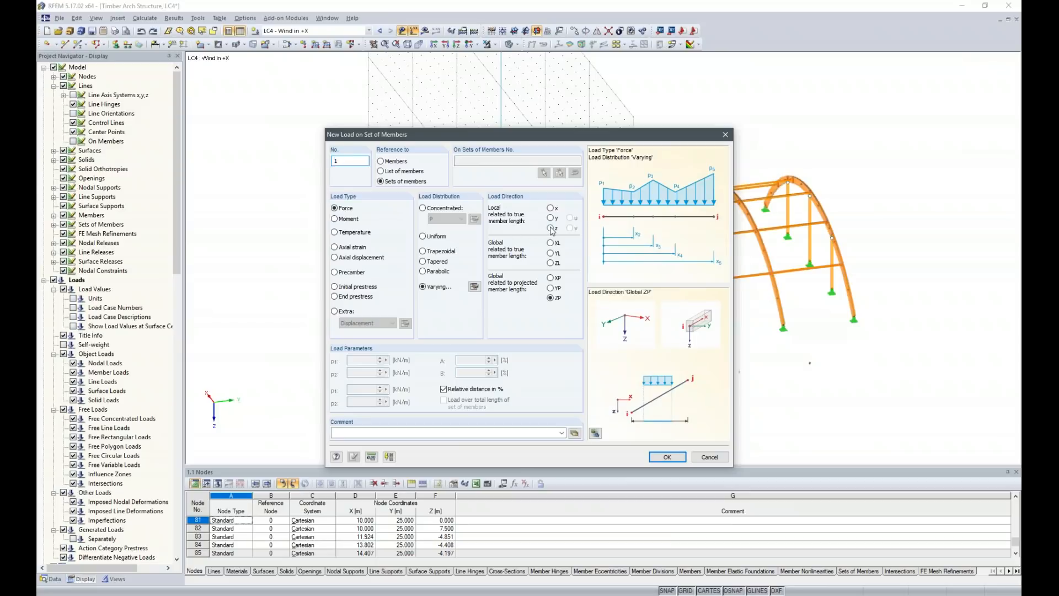
- Set the varying load's direction to local z and apply it to the four inner arches in the Wind in +X load case
{"action": "left_click", "coordinate": [551, 228]}
{"action": "left_click", "coordinate": [474, 286]}
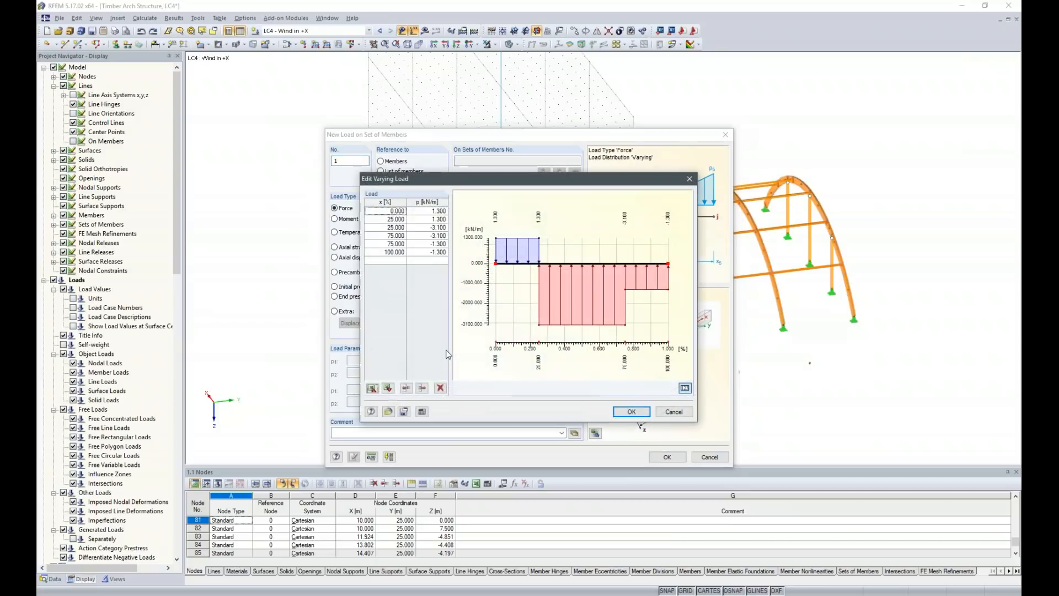
{"action": "left_click", "coordinate": [632, 411]}
{"action": "left_click", "coordinate": [673, 457]}
{"action": "middle_click_drag", "start_coordinate": [805, 407], "coordinate": [769, 407], "text": "ctrl"}
{"action": "left_click_drag", "start_coordinate": [475, 141], "coordinate": [785, 404]}
{"action": "middle_click_drag", "start_coordinate": [527, 398], "coordinate": [495, 379], "text": "ctrl"}
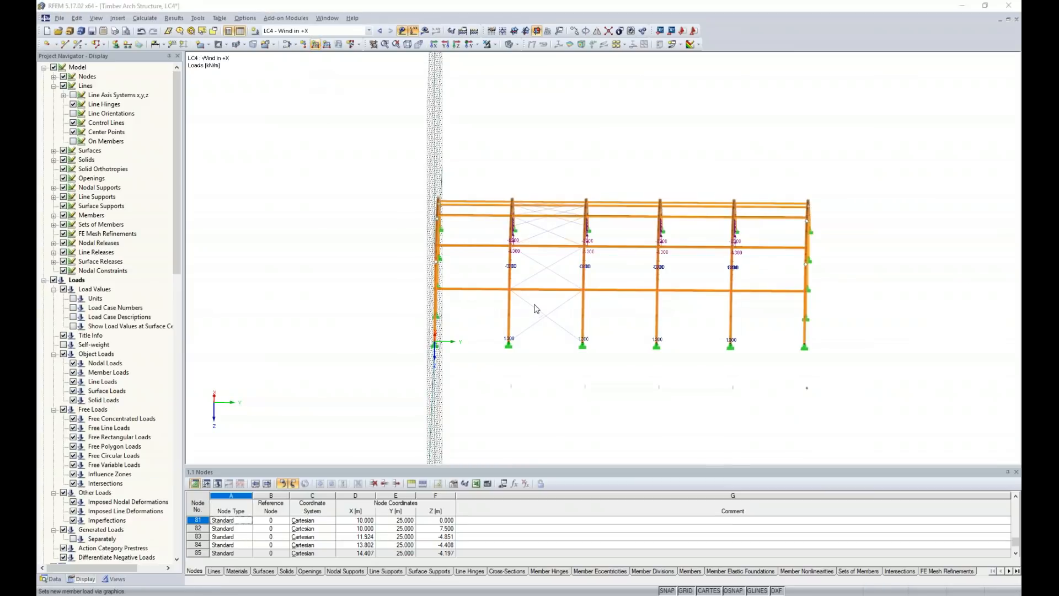
- For a second varying load on sets of members, set 0.65 kN/m from 0 to 25 % and -1.55 kN/m from 25 to 75 %
{"action": "left_click", "coordinate": [475, 287]}
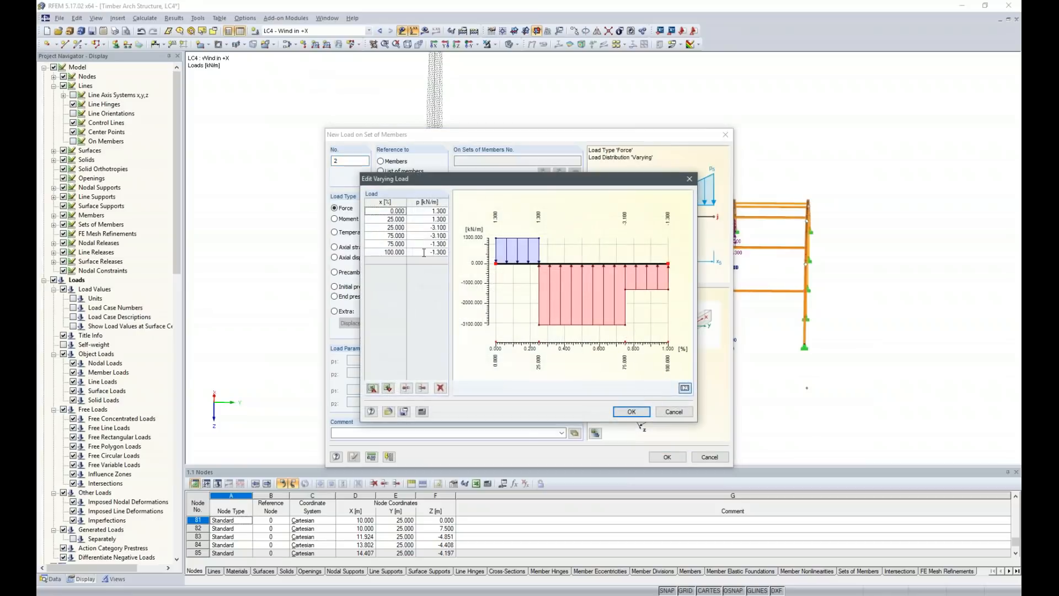
{"action": "key", "text": "BackSpace"}
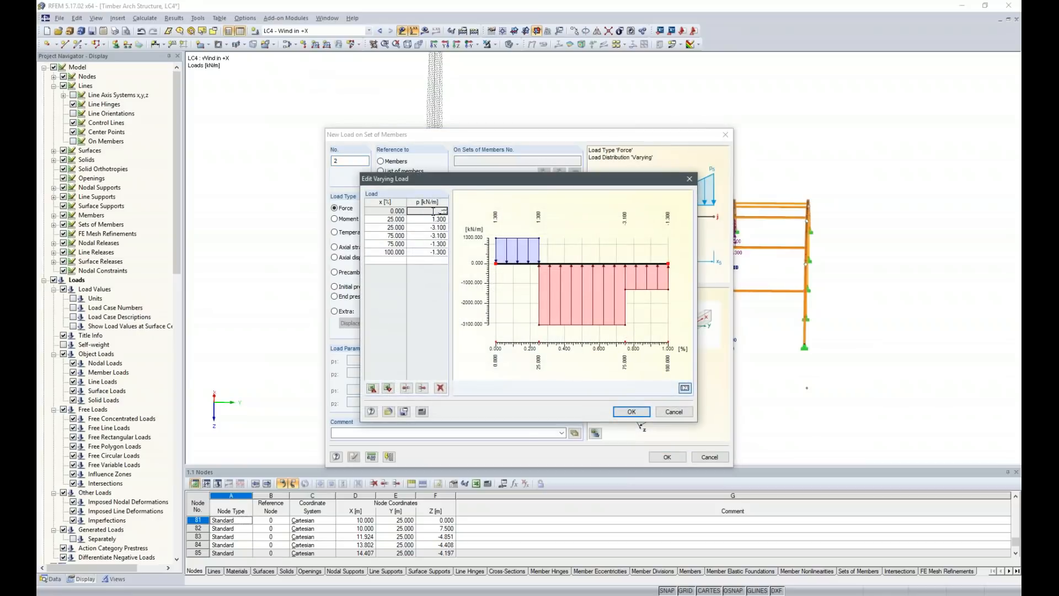
{"action": "type", "text": ".65"}
{"action": "key", "text": "Return"}
{"action": "key", "text": "BackSpace"}
{"action": "type", "text": "6"}
{"action": "key", "text": "Return"}
{"action": "key", "text": "BackSpace"}
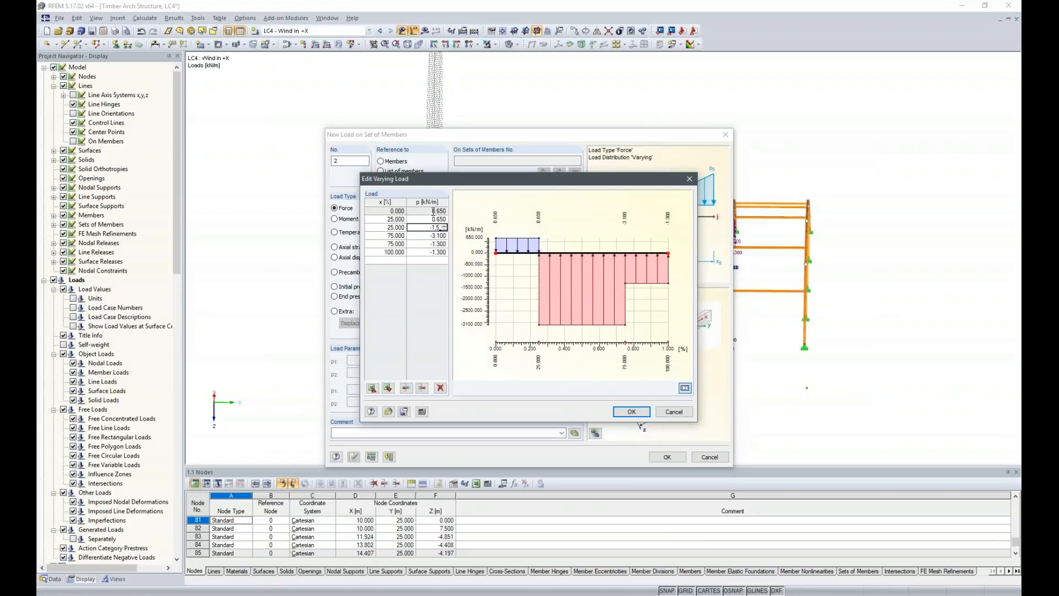
{"action": "key", "text": "Return"}
{"action": "type", "text": "-1.5"}
{"action": "key", "text": "Return"}
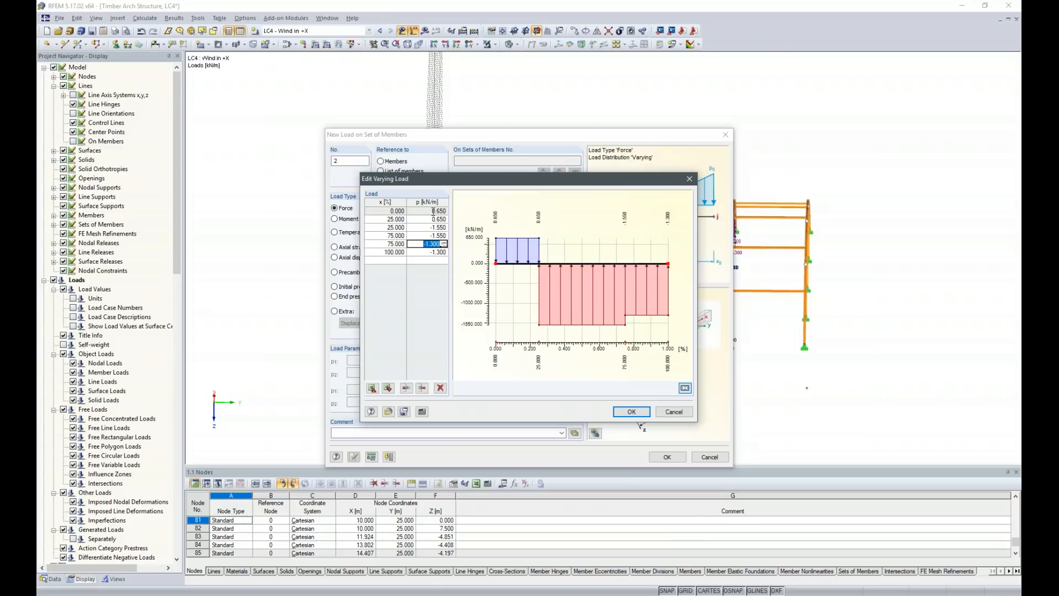
- Set the second varying load to -0.65 kN/m from 75 to 100 % and accept the table
{"action": "type", "text": "-0"}
{"action": "type", "text": ".65"}
{"action": "key", "text": "Return"}
{"action": "type", "text": "-0"}
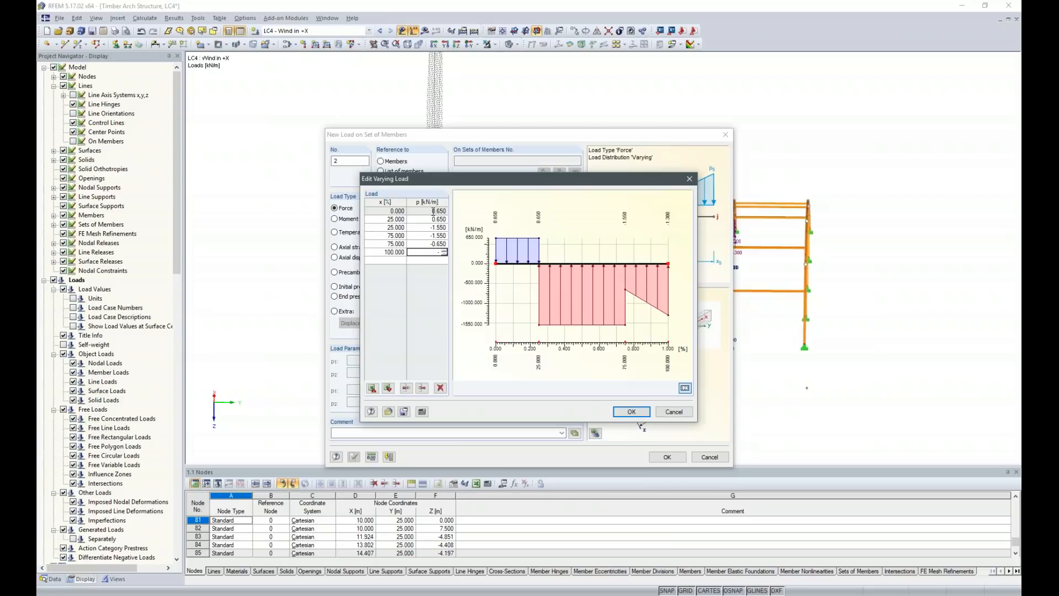
{"action": "type", "text": ".65"}
{"action": "key", "text": "Return"}
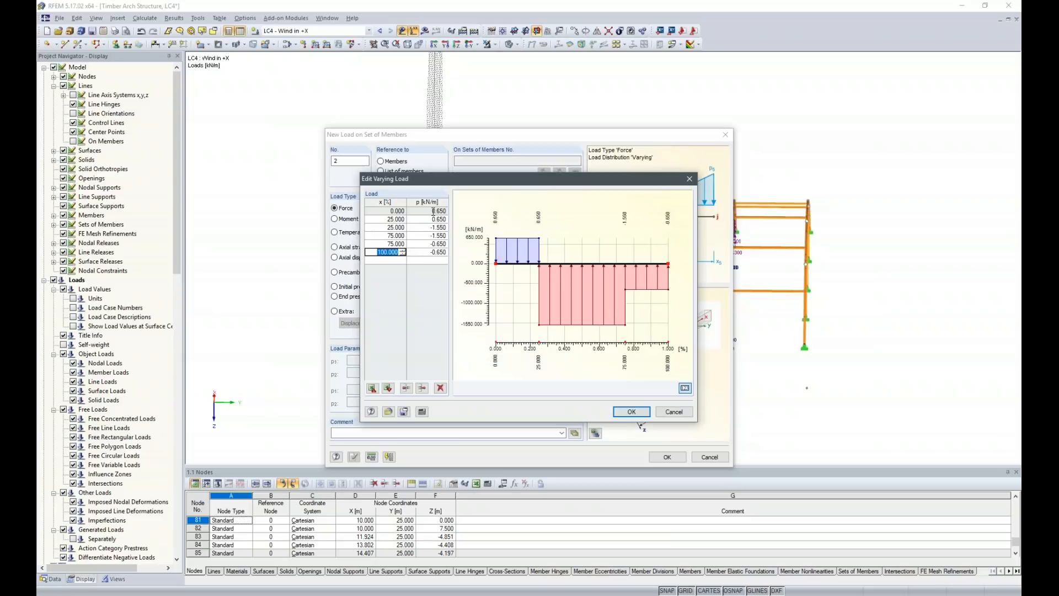
{"action": "left_click", "coordinate": [631, 412]}
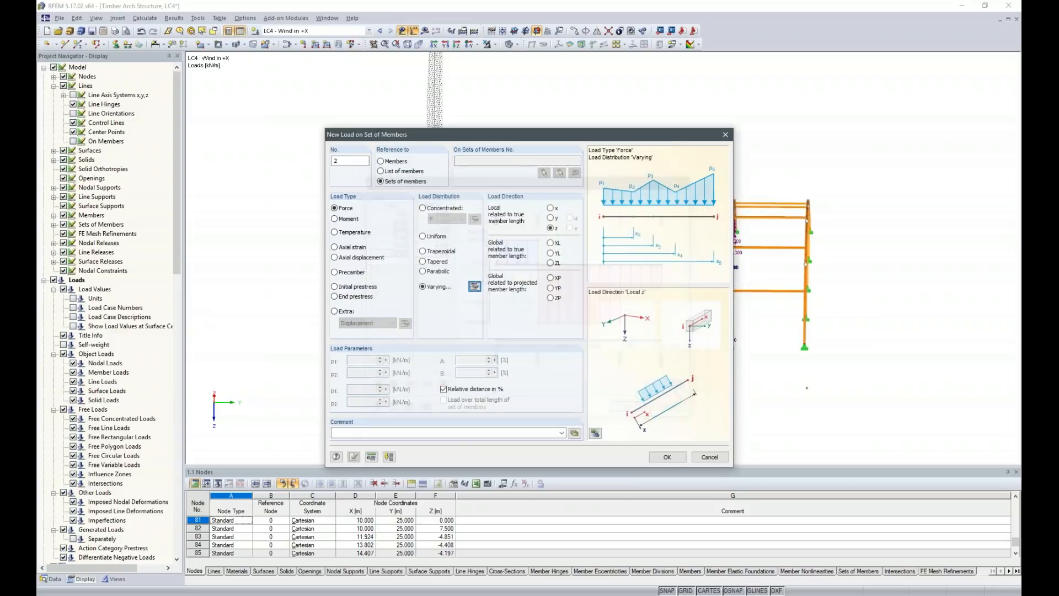
- Apply the second varying load to the two end arches
{"action": "left_click", "coordinate": [667, 457]}
{"action": "left_click_drag", "start_coordinate": [763, 157], "coordinate": [887, 420]}
{"action": "middle_click_drag", "start_coordinate": [533, 368], "coordinate": [636, 395], "text": "ctrl"}
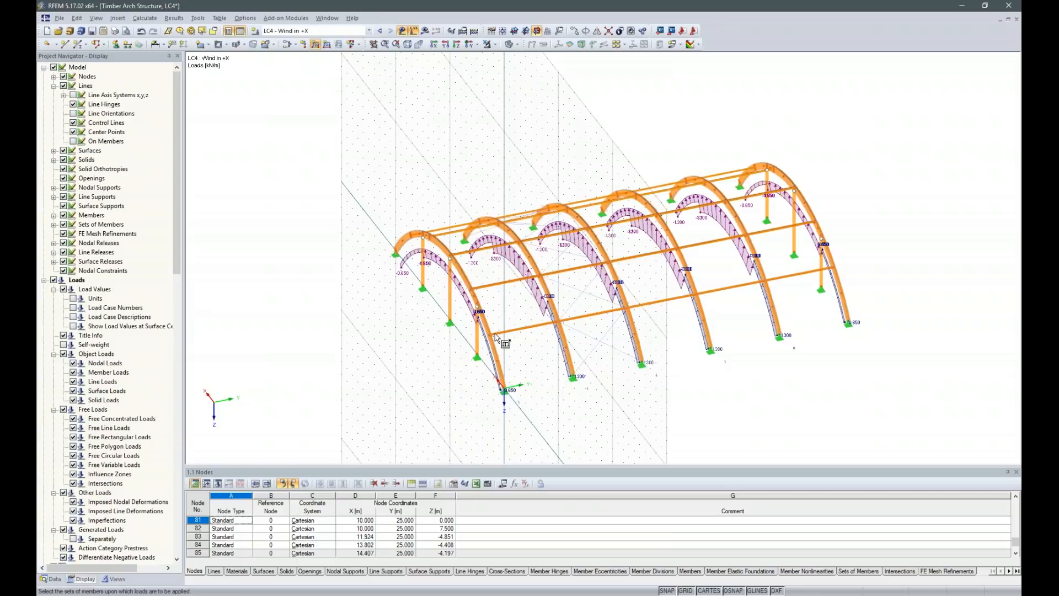
- Create a new wind load case LC5 described as Wind in +Y
{"action": "left_click", "coordinate": [256, 32]}
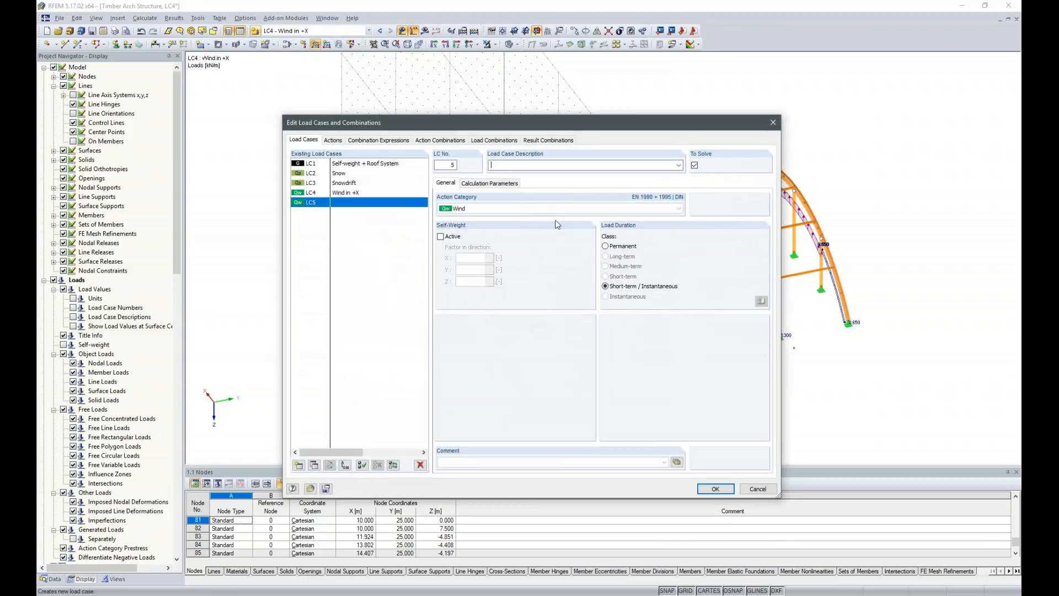
{"action": "left_click", "coordinate": [676, 166]}
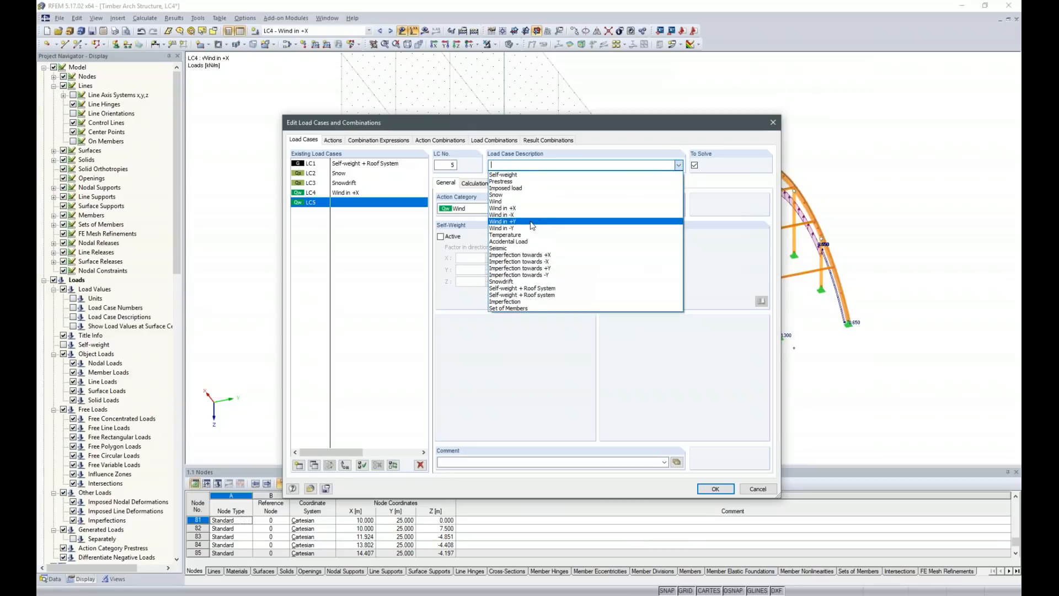
{"action": "left_click", "coordinate": [530, 222]}
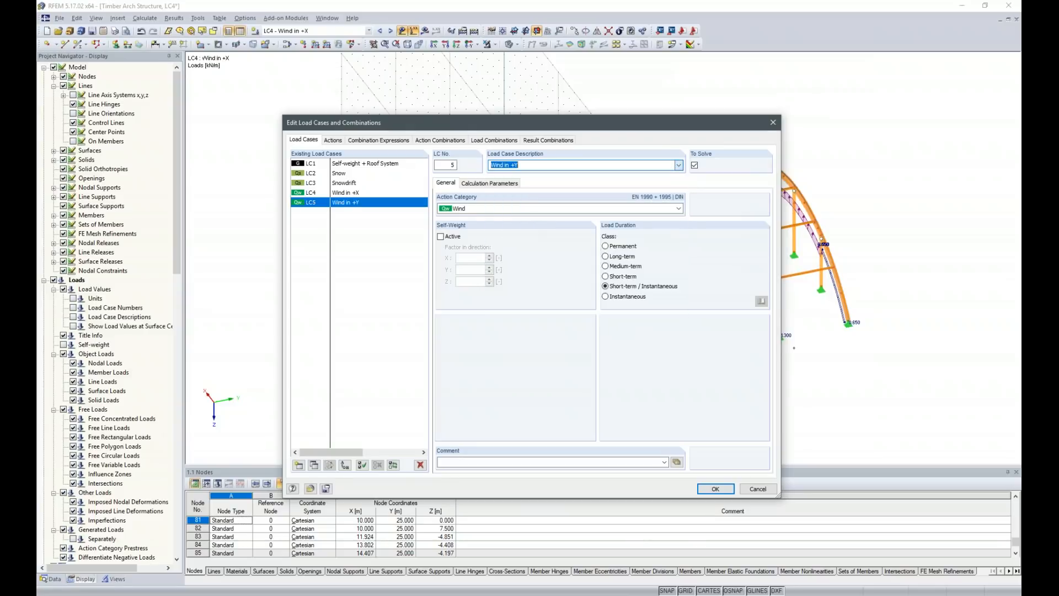
{"action": "left_click", "coordinate": [715, 488]}
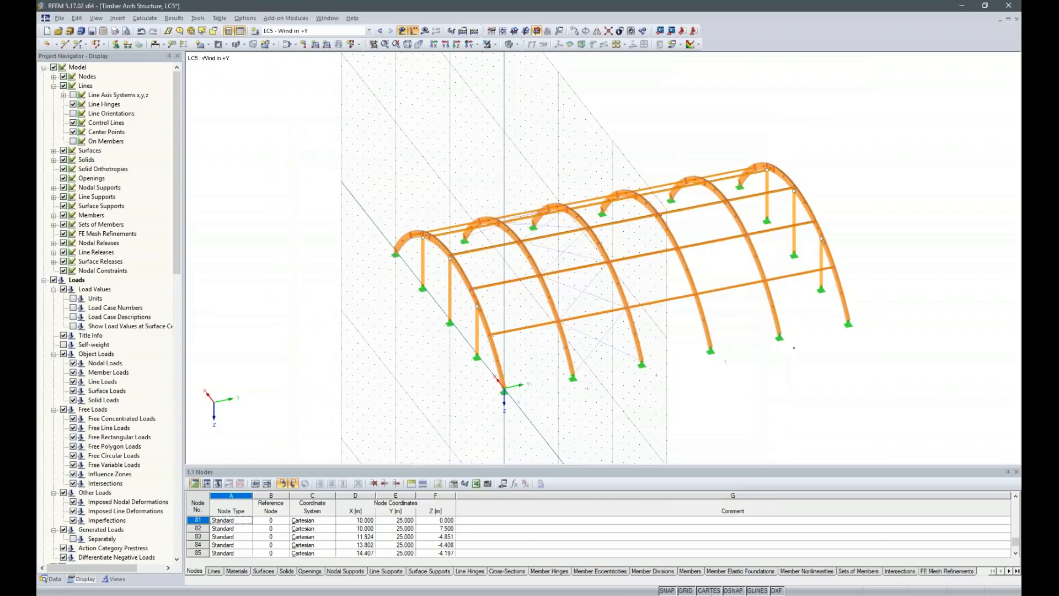
- Switch to the presentation to look up the longitudinal wind load for the girder, and return to RFEM
{"action": "left_click", "coordinate": [711, 594]}
{"action": "left_click", "coordinate": [829, 557]}
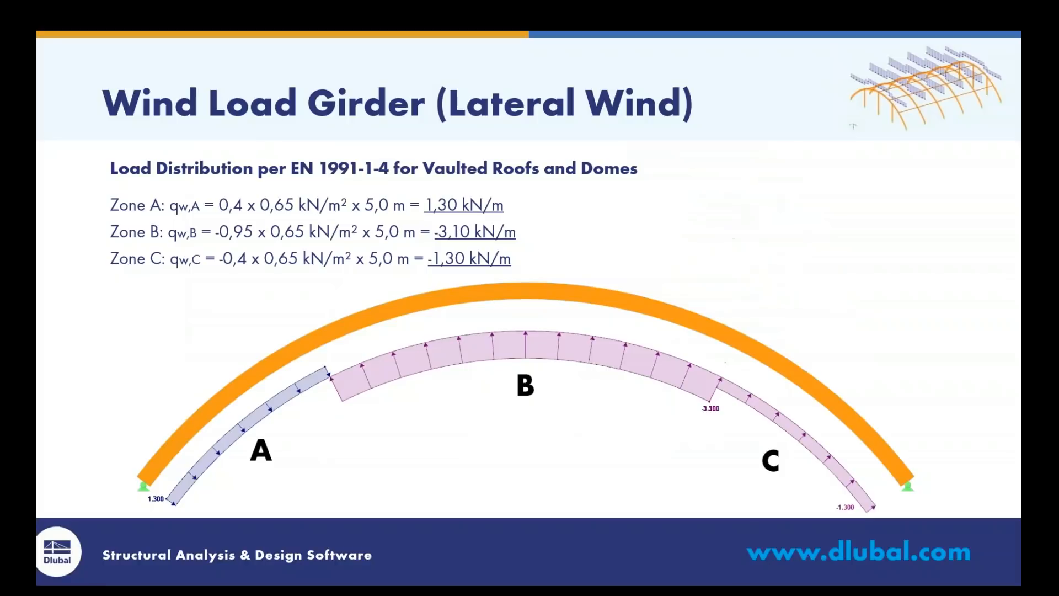
{"action": "left_click", "coordinate": [578, 284]}
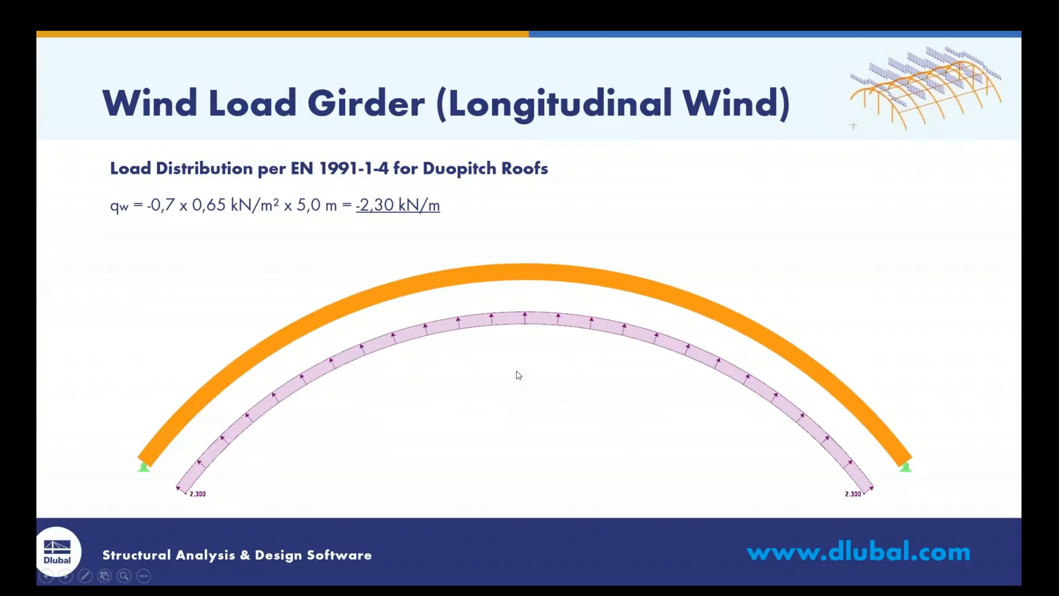
{"action": "key", "text": "alt+Tab"}
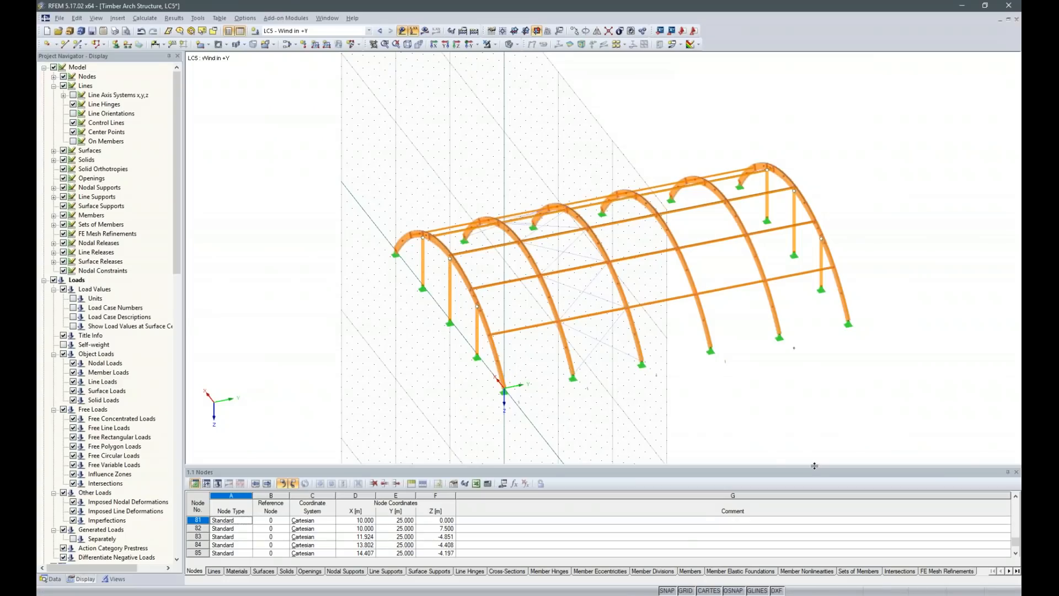
- Apply a uniform load of -2.3 kN/m in local z to the four inner arch sets of members
{"action": "middle_click_drag", "start_coordinate": [679, 426], "coordinate": [507, 371], "text": "ctrl"}
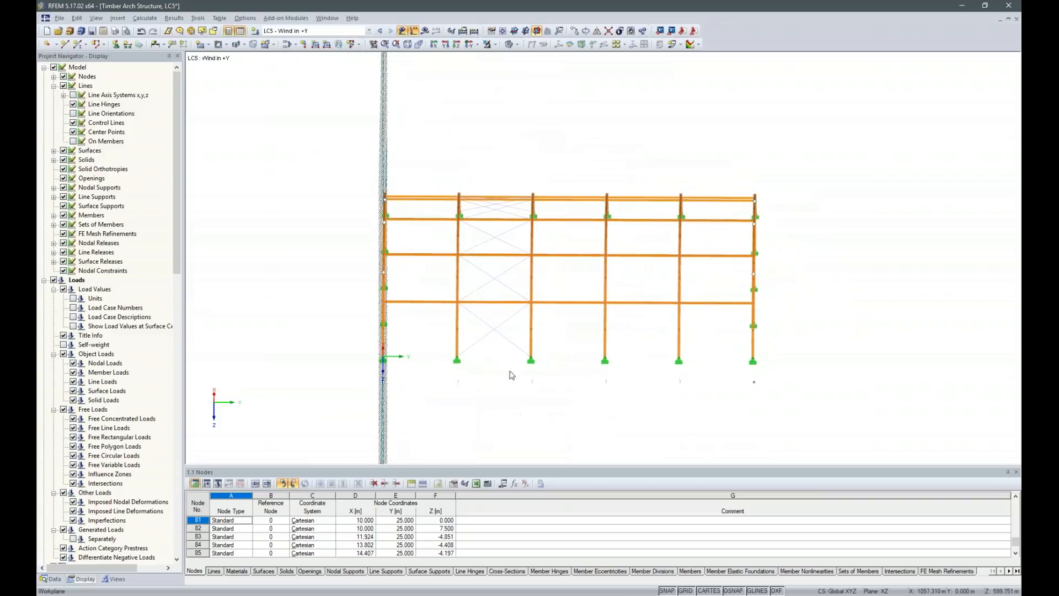
{"action": "left_click", "coordinate": [315, 47]}
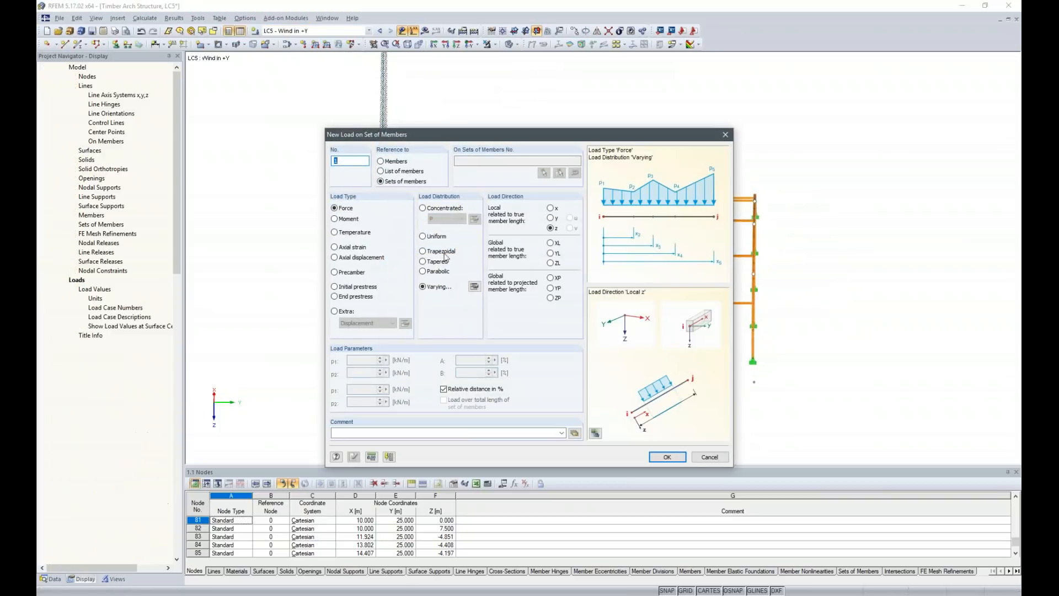
{"action": "left_click", "coordinate": [439, 238]}
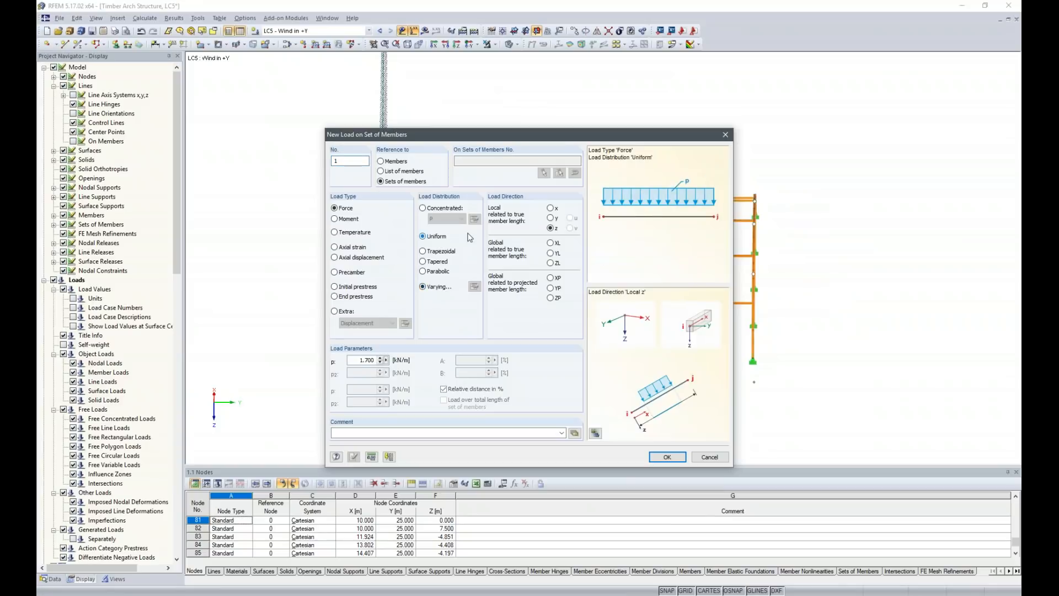
{"action": "double_click", "coordinate": [362, 360]}
{"action": "type", "text": "-2,3"}
{"action": "left_click", "coordinate": [665, 455]}
{"action": "left_click_drag", "start_coordinate": [433, 164], "coordinate": [703, 461]}
{"action": "middle_click_drag", "start_coordinate": [512, 414], "coordinate": [696, 369], "text": "ctrl"}
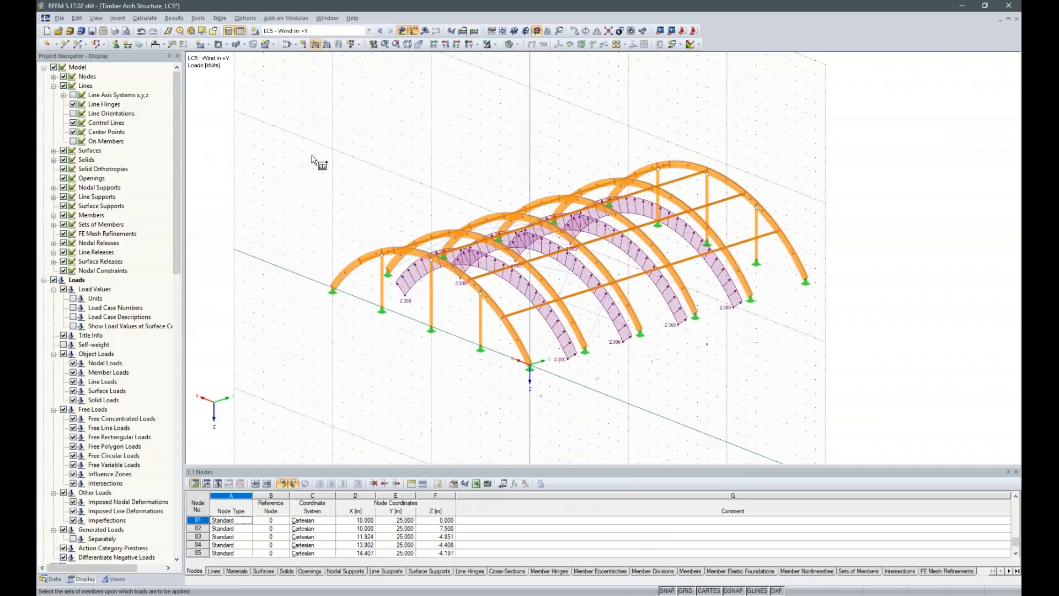
- Apply a uniform load of -1.15 kN/m in local z to the two end arch sets of members
{"action": "left_click", "coordinate": [322, 48]}
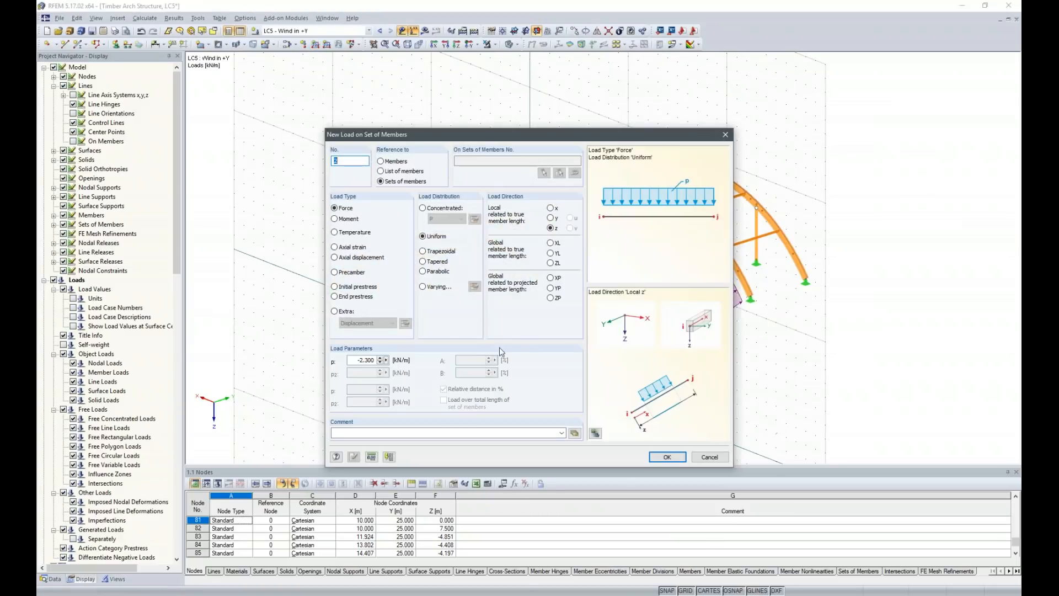
{"action": "double_click", "coordinate": [358, 360]}
{"action": "key", "text": "BackSpace"}
{"action": "key", "text": "Return"}
{"action": "middle_click_drag", "start_coordinate": [877, 388], "coordinate": [606, 439], "text": "ctrl"}
{"action": "left_click_drag", "start_coordinate": [256, 154], "coordinate": [364, 422]}
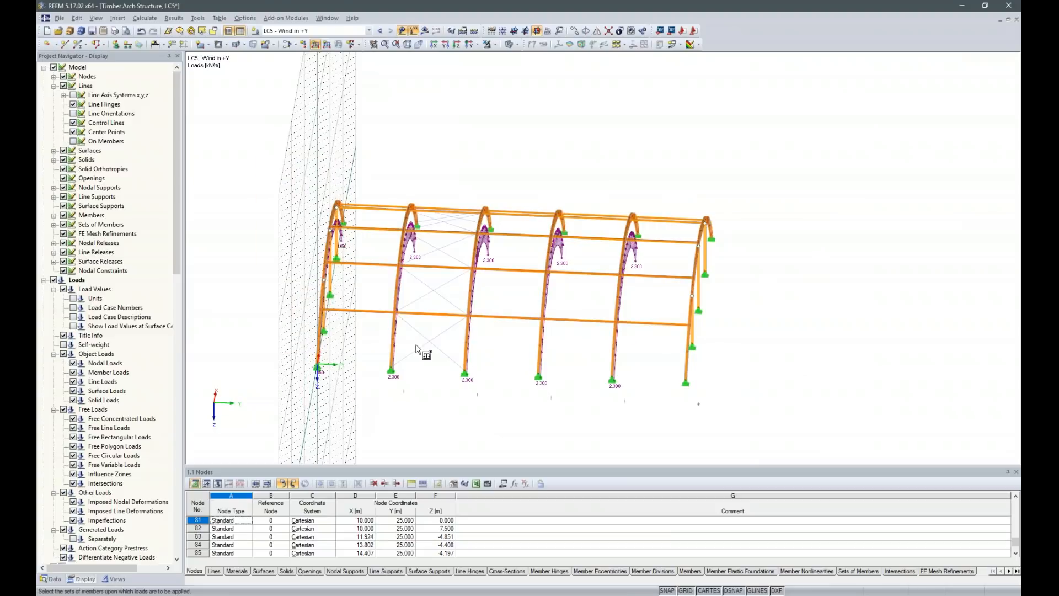
{"action": "left_click_drag", "start_coordinate": [671, 190], "coordinate": [748, 419]}
{"action": "middle_click_drag", "start_coordinate": [665, 426], "coordinate": [782, 389], "text": "ctrl"}
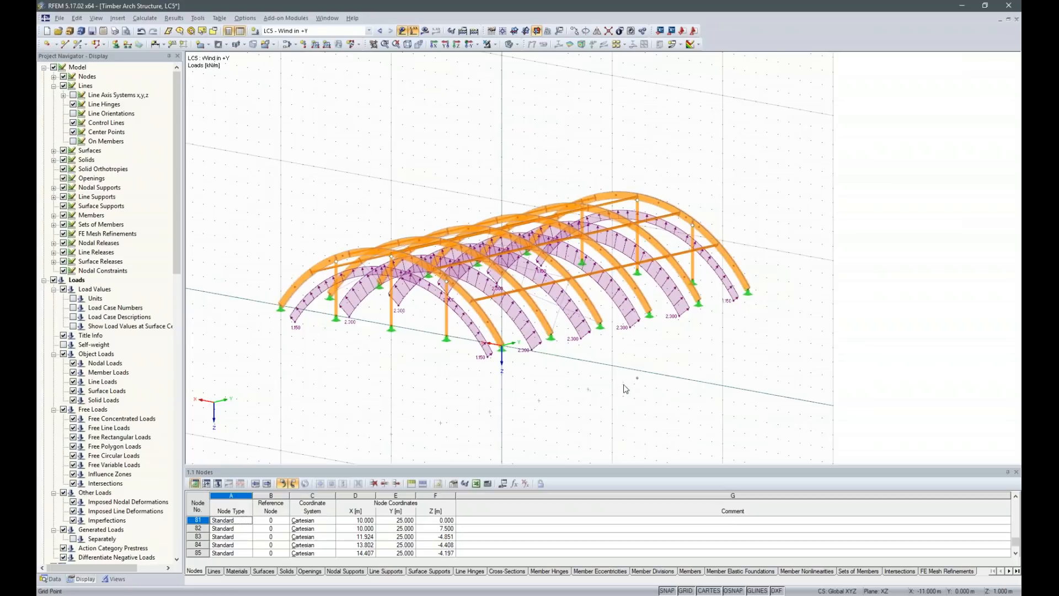
- Create load case LC6 described as Imperfection towards +Y
{"action": "middle_click_drag", "start_coordinate": [705, 395], "coordinate": [585, 435], "text": "ctrl"}
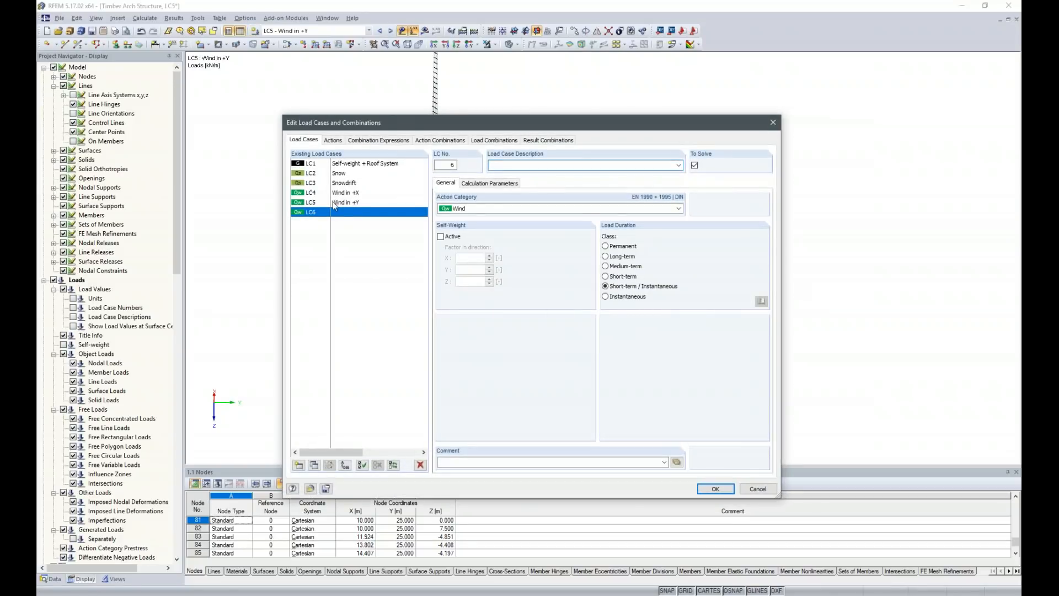
{"action": "left_click", "coordinate": [677, 165]}
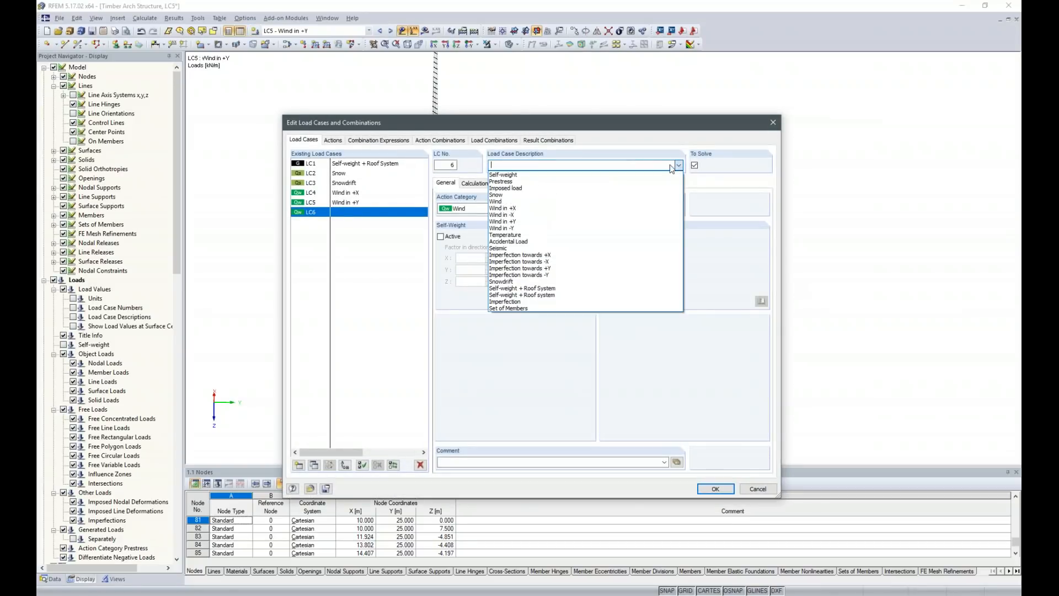
{"action": "left_click", "coordinate": [521, 269]}
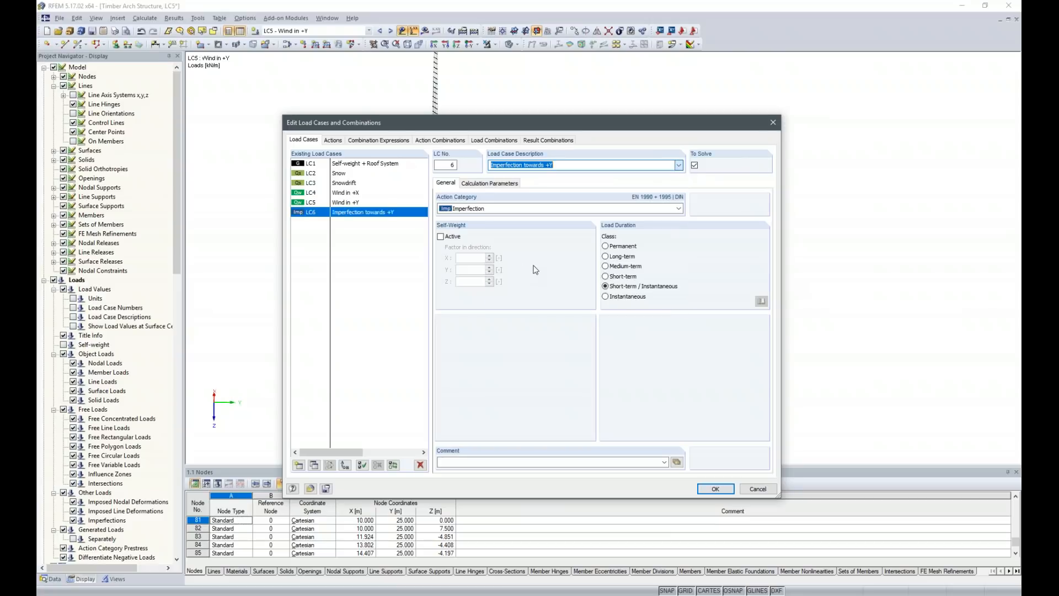
{"action": "key", "text": "Return"}
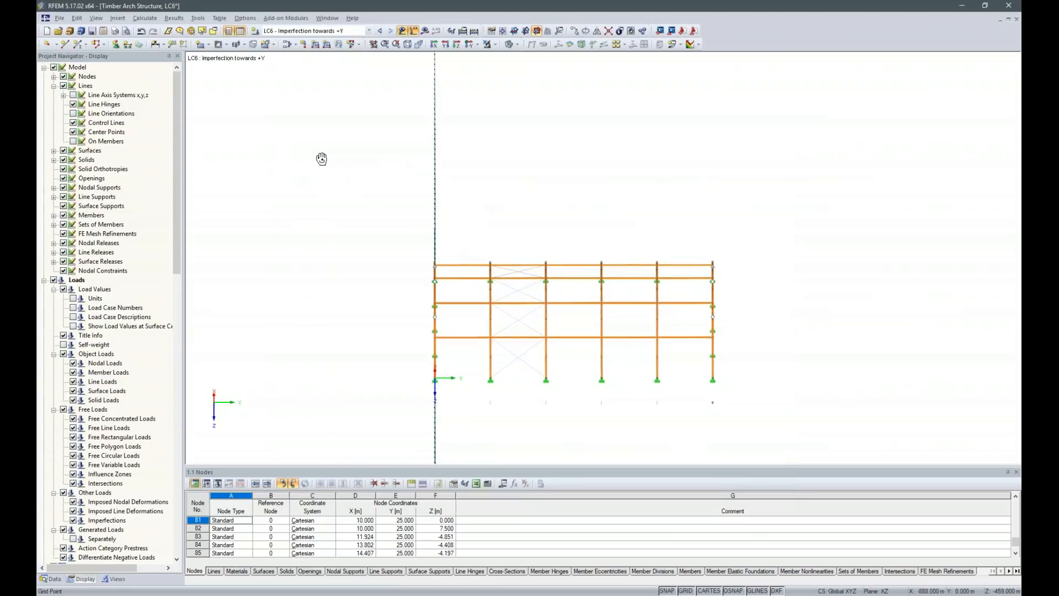
- Define a new imperfection along local y according to EN 1995-1-1: 2004-11 (Eurocode 5), with inclination 0 and precamber L/e0 of 400
{"action": "left_click", "coordinate": [358, 45]}
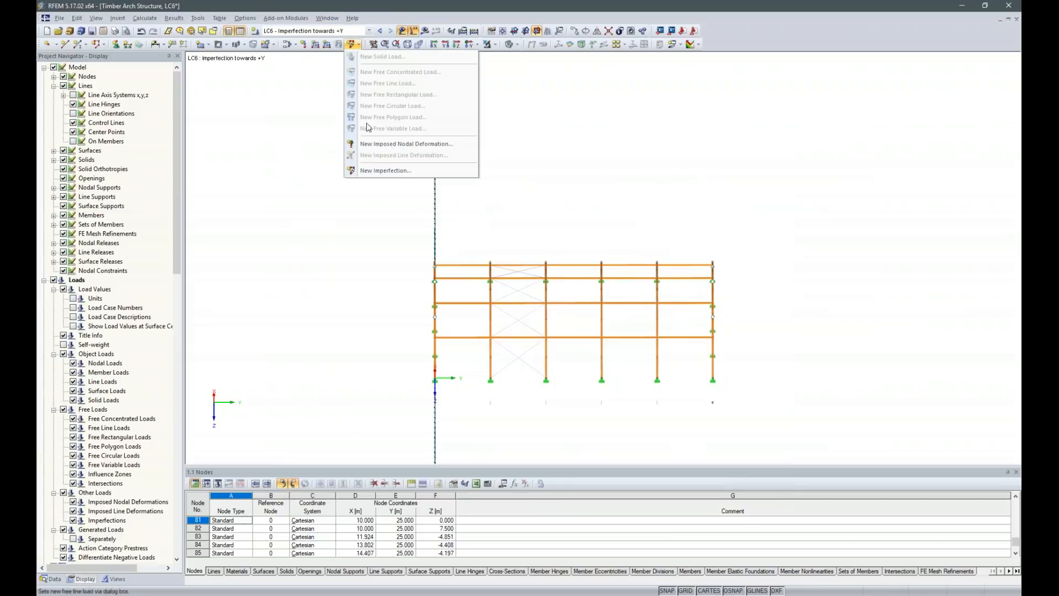
{"action": "left_click", "coordinate": [380, 171]}
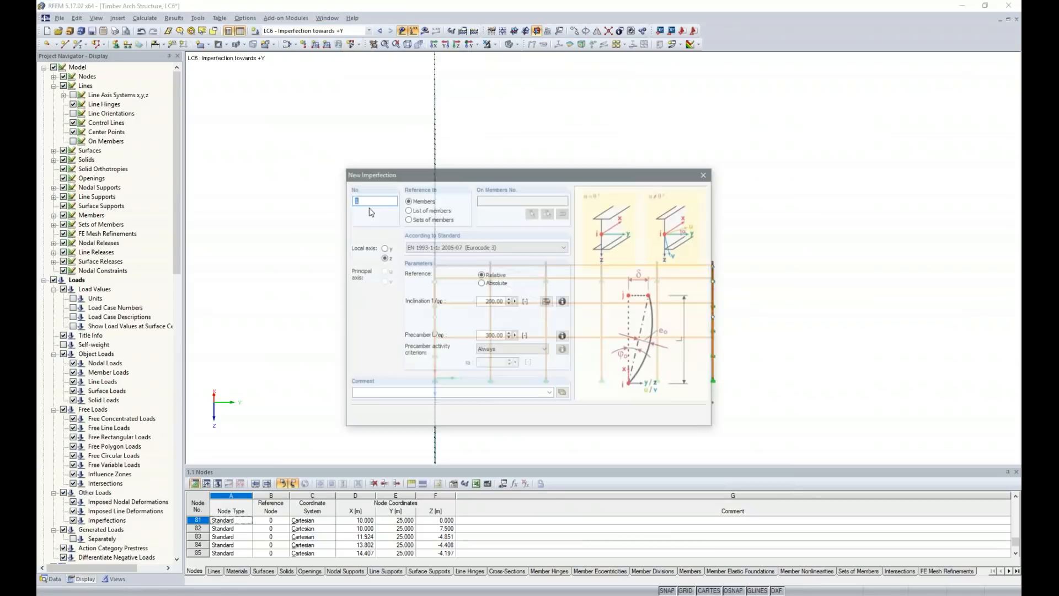
{"action": "left_click", "coordinate": [383, 248]}
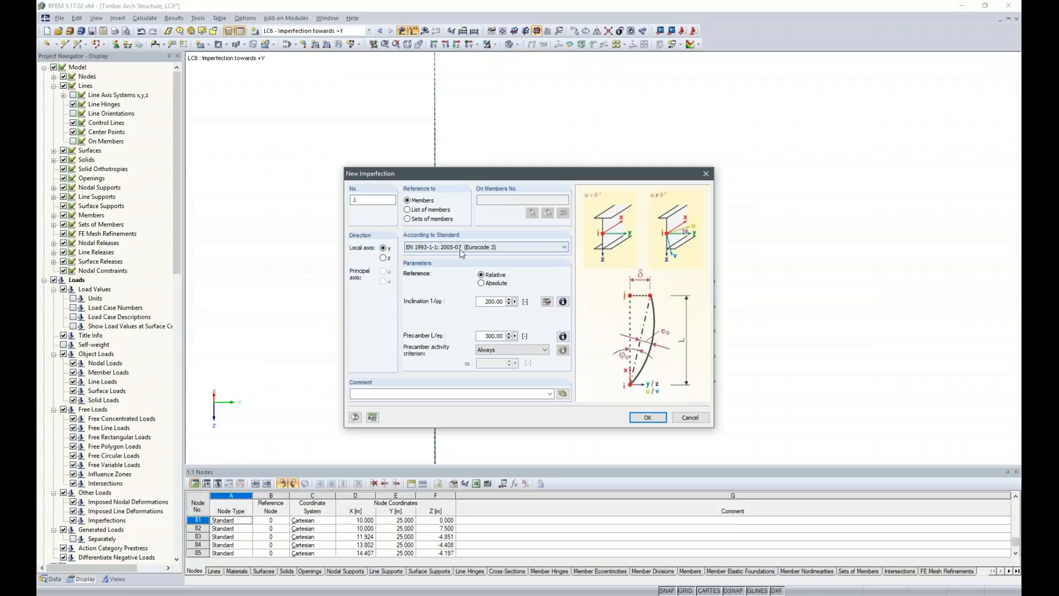
{"action": "left_click", "coordinate": [462, 251]}
{"action": "left_click", "coordinate": [458, 296]}
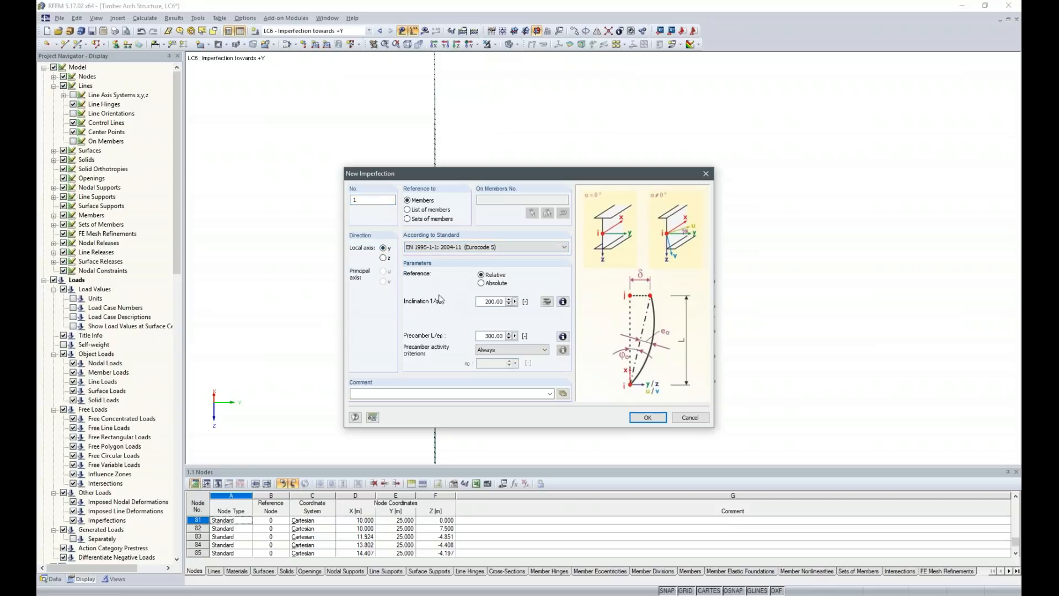
{"action": "left_click", "coordinate": [547, 301]}
{"action": "key", "text": "Tab"}
{"action": "type", "text": "40"}
{"action": "left_click", "coordinate": [640, 419]}
- Try to apply the imperfection to all individual members of the structure, and undo it
{"action": "left_click_drag", "start_coordinate": [357, 201], "coordinate": [786, 432]}
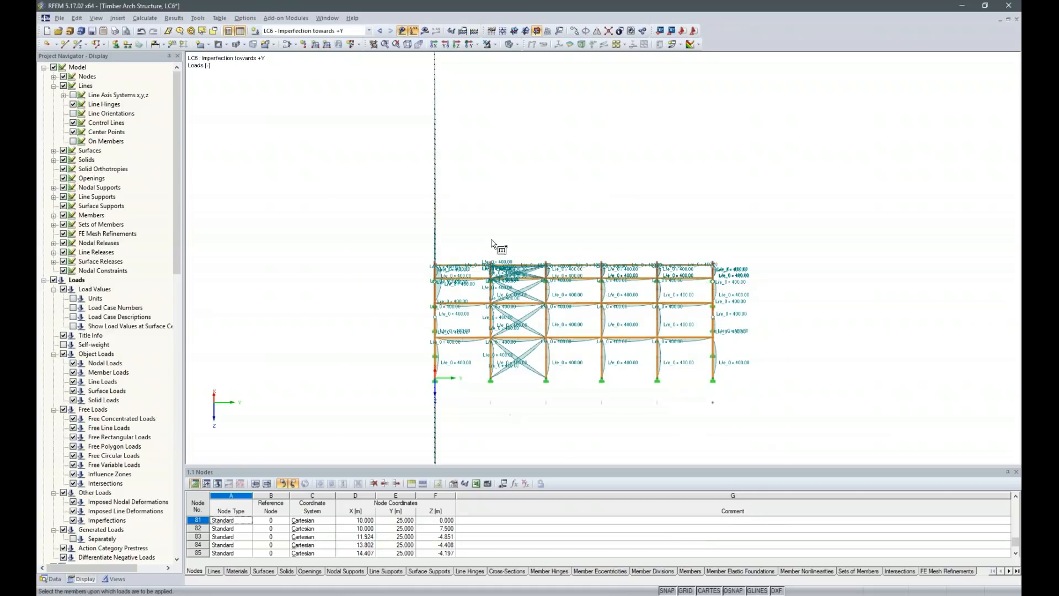
{"action": "right_click", "coordinate": [593, 417]}
{"action": "key", "text": "ctrl+z"}
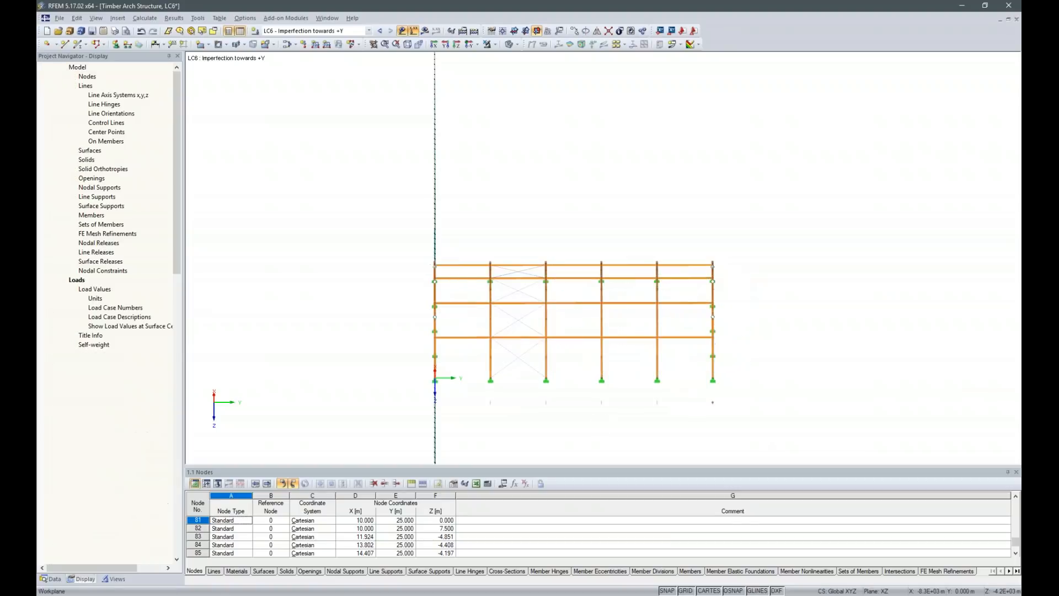
- Create the imperfection with reference to sets of members and apply it to all six arches
{"action": "left_click", "coordinate": [351, 45]}
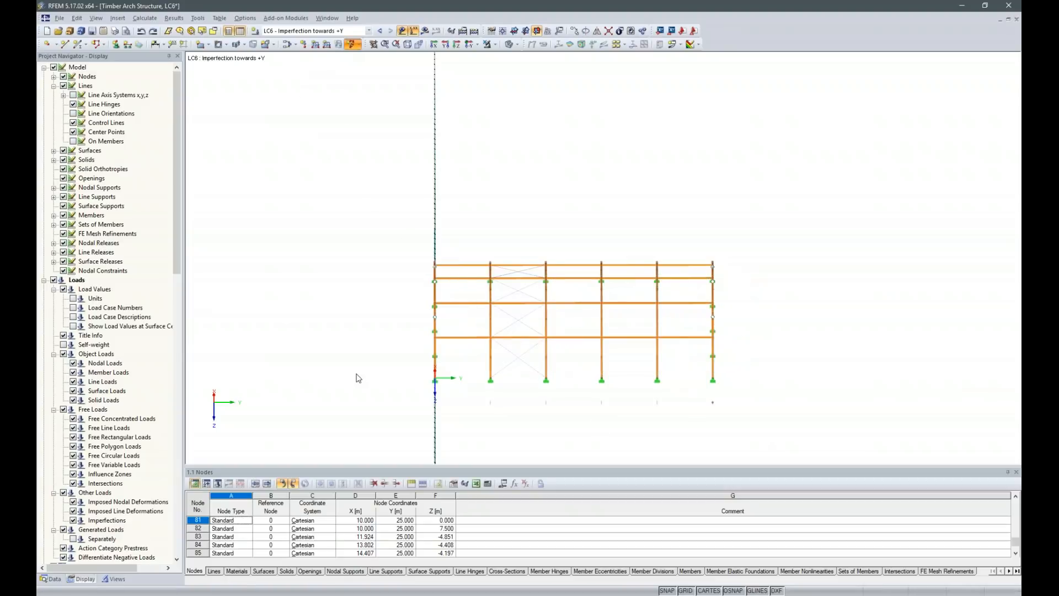
{"action": "left_click", "coordinate": [407, 219]}
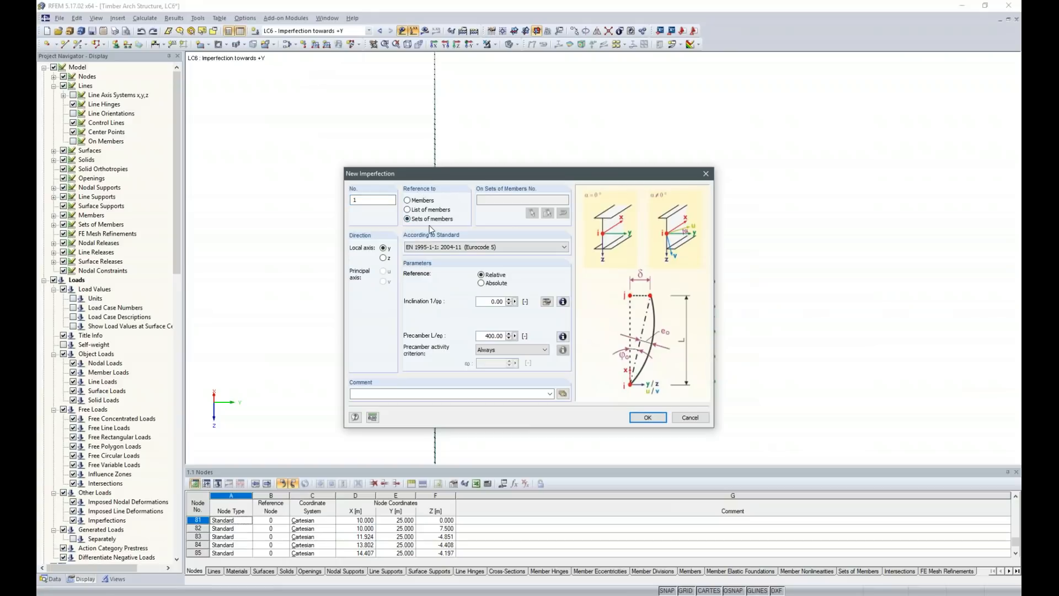
{"action": "left_click", "coordinate": [647, 416]}
{"action": "left_click_drag", "start_coordinate": [381, 187], "coordinate": [490, 362]}
{"action": "left_click_drag", "start_coordinate": [526, 226], "coordinate": [567, 388]}
{"action": "left_click_drag", "start_coordinate": [604, 205], "coordinate": [636, 437]}
{"action": "left_click_drag", "start_coordinate": [638, 205], "coordinate": [678, 383]}
{"action": "left_click_drag", "start_coordinate": [708, 223], "coordinate": [737, 384]}
{"action": "middle_click_drag", "start_coordinate": [644, 411], "coordinate": [626, 382], "text": "ctrl"}
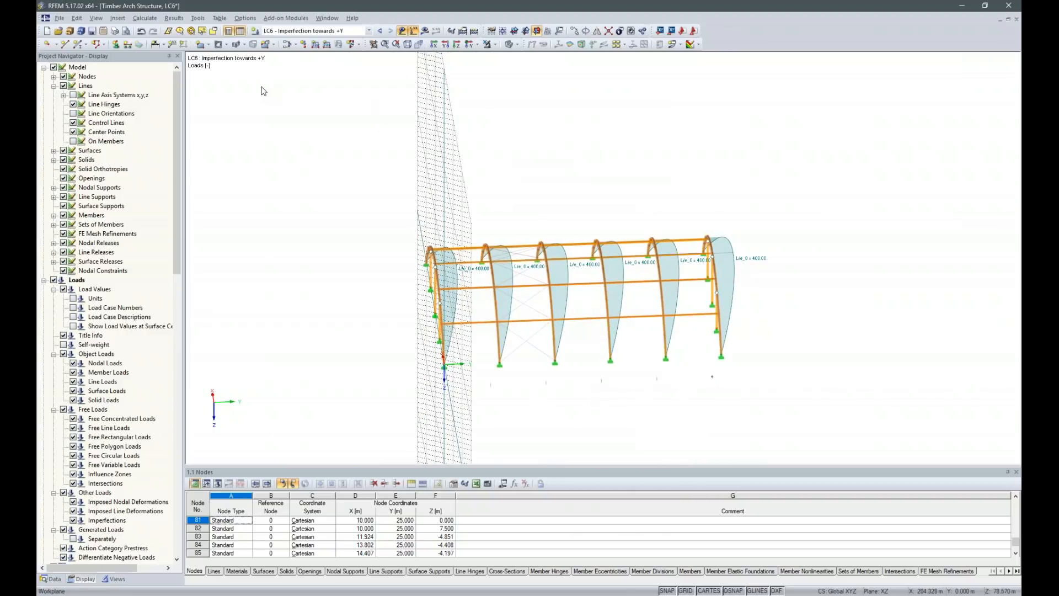
- Review the load cases and how they are assigned to the Permanent, Snow and Wind actions
{"action": "left_click", "coordinate": [296, 47]}
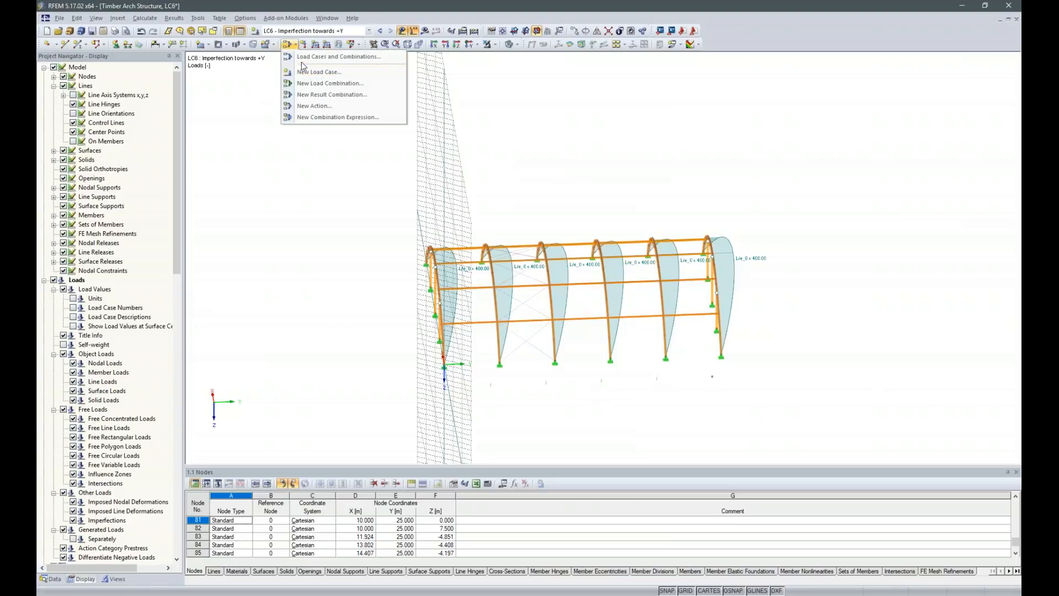
{"action": "left_click", "coordinate": [302, 58]}
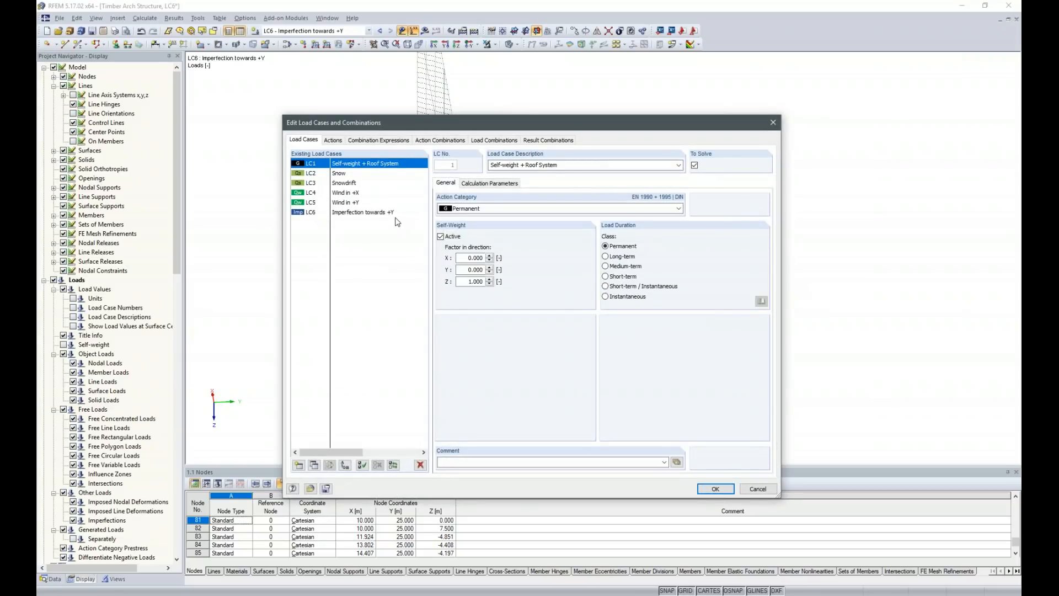
{"action": "left_click", "coordinate": [333, 140]}
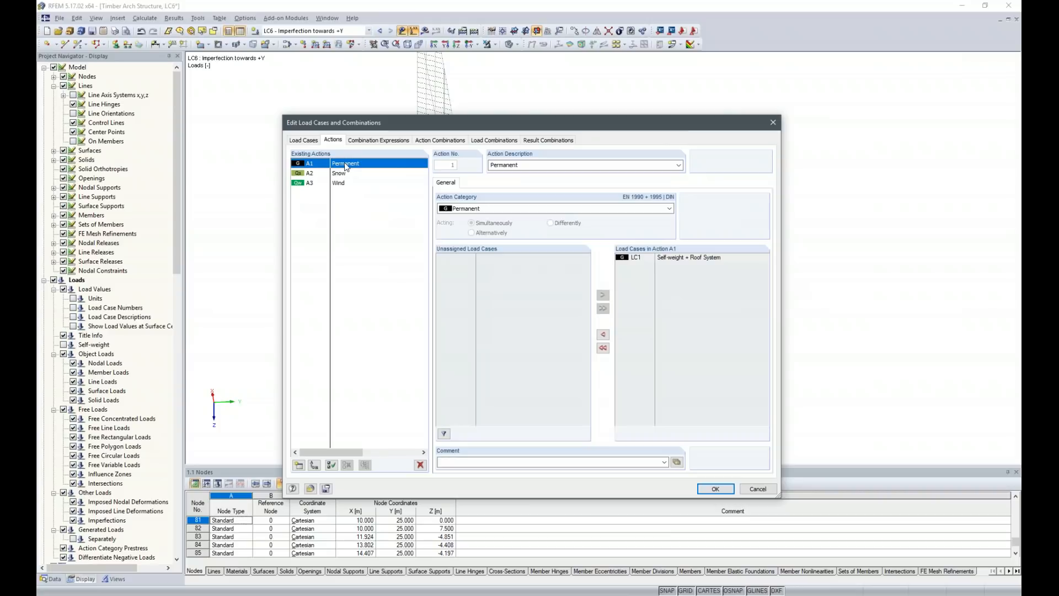
{"action": "left_click", "coordinate": [342, 174]}
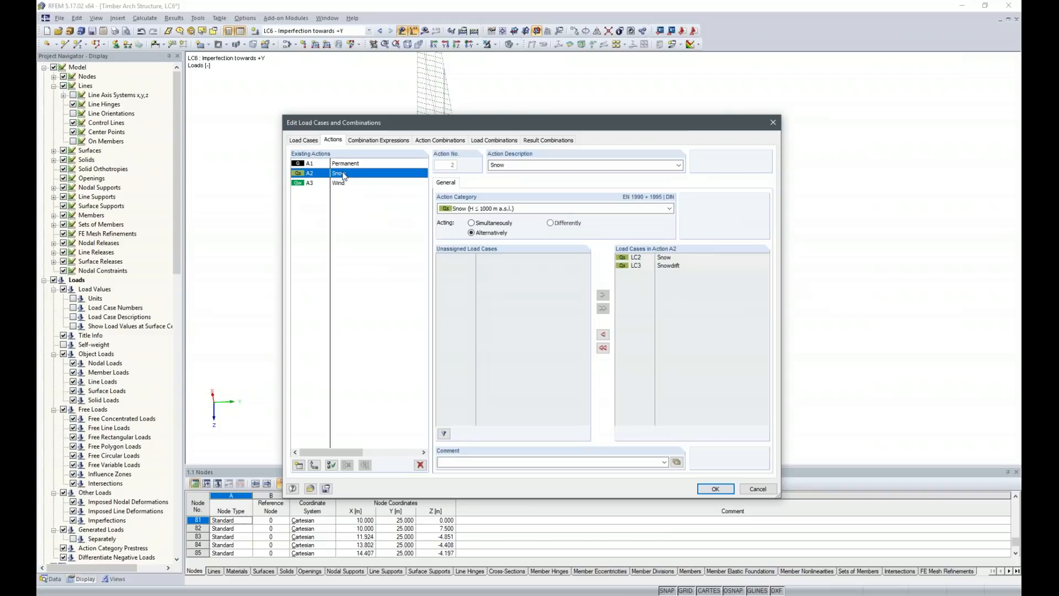
{"action": "left_click", "coordinate": [341, 182]}
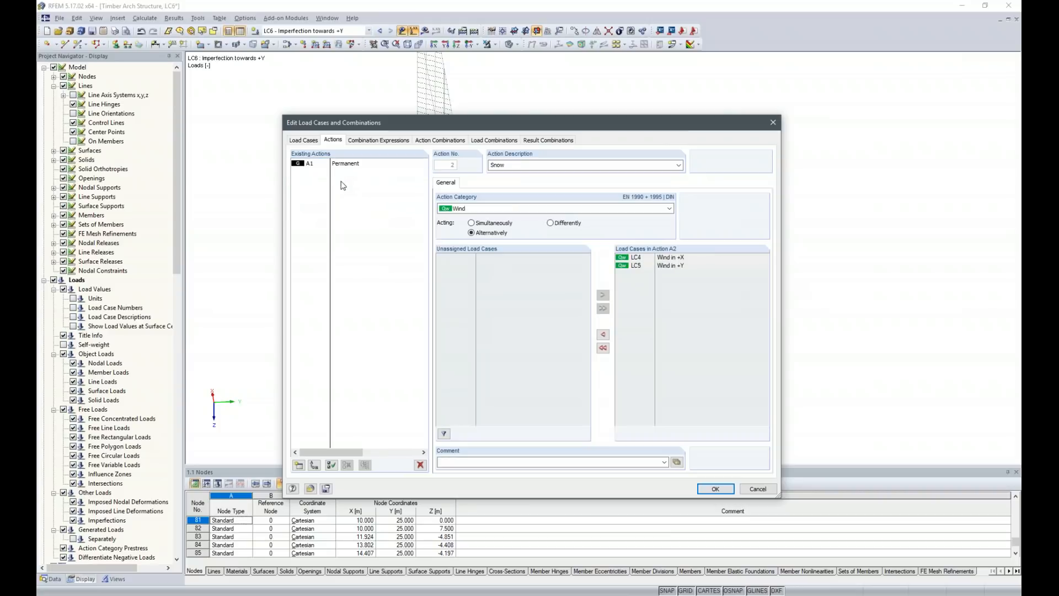
{"action": "left_click", "coordinate": [339, 173]}
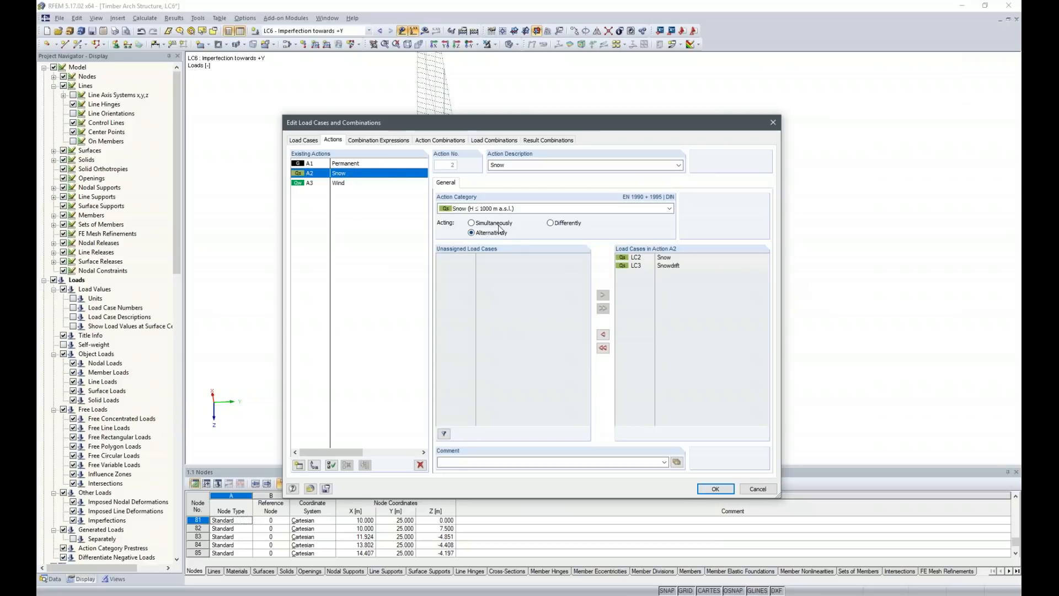
- Set the method of analysis for the three SLS combination expressions CE2 to CE4 to geometrically linear analysis
{"action": "left_click", "coordinate": [359, 141]}
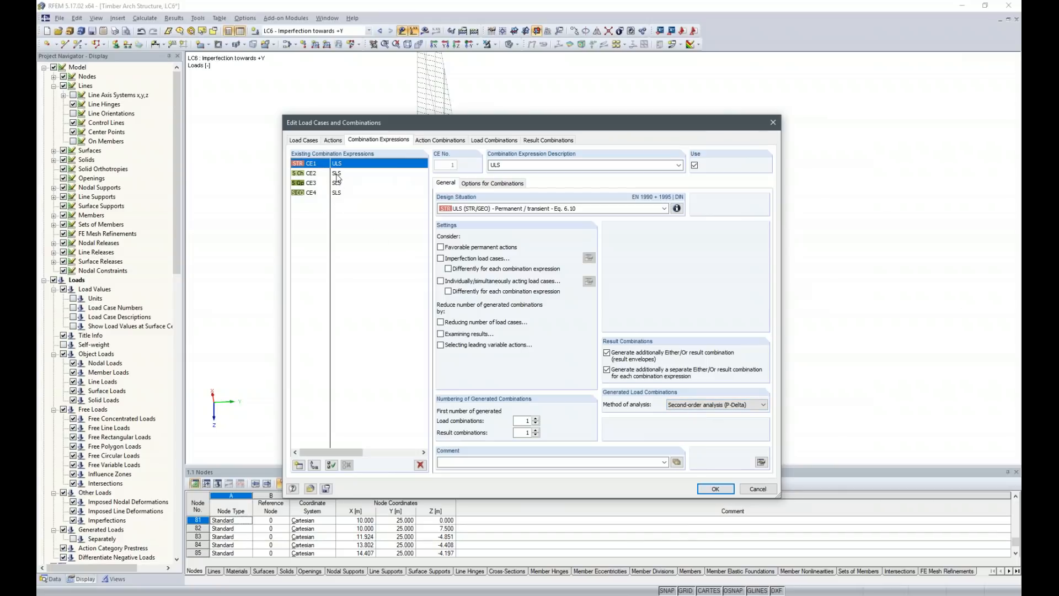
{"action": "left_click_drag", "start_coordinate": [337, 173], "coordinate": [358, 194]}
{"action": "left_click", "coordinate": [761, 405]}
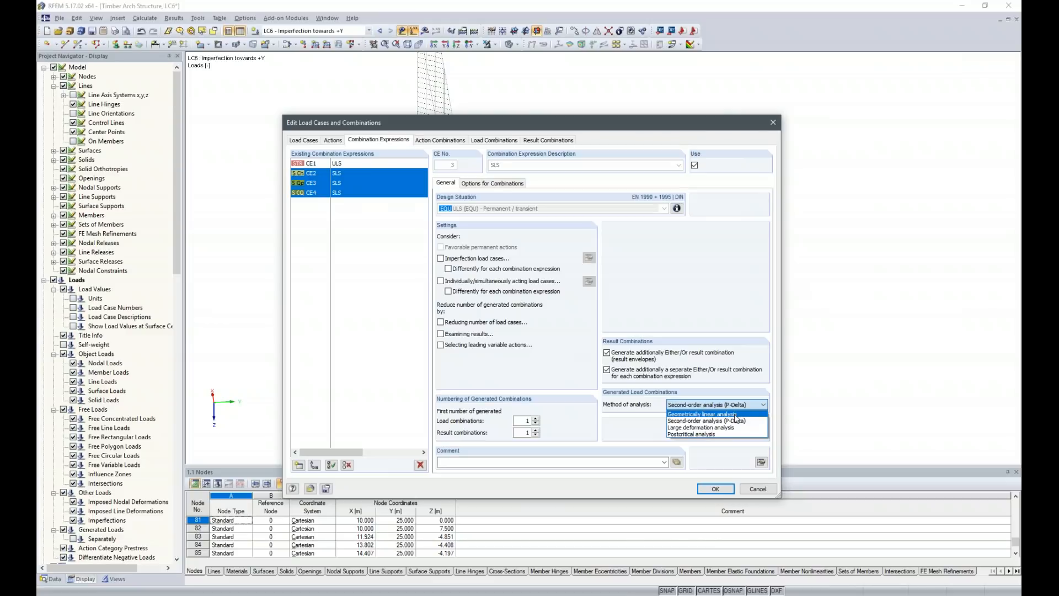
{"action": "left_click", "coordinate": [734, 414]}
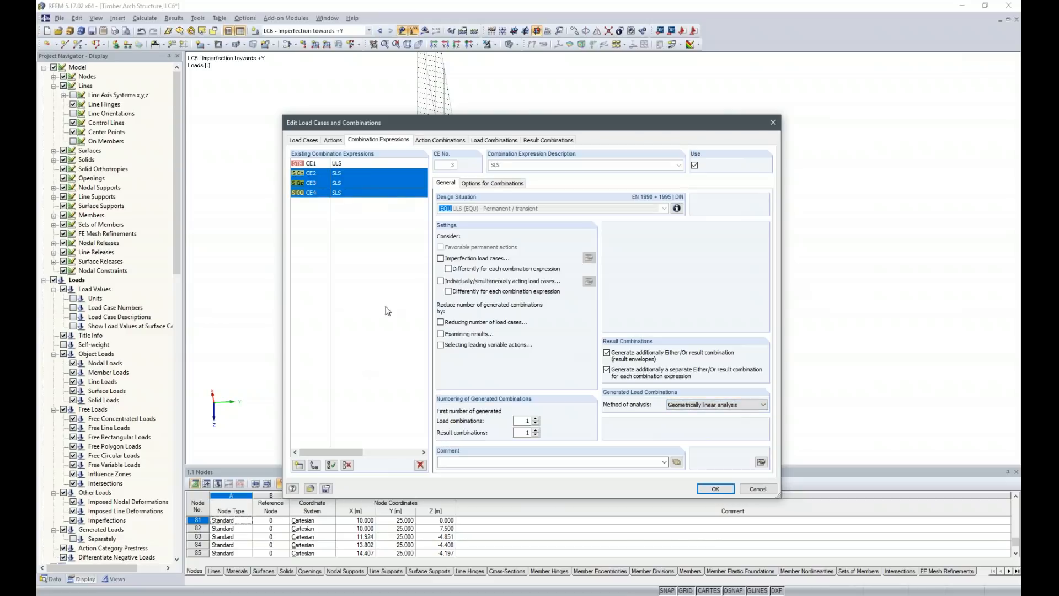
- Consider imperfection load case LC6 only in ULS combination expression CE1, differently for each expression, and check the SLS expressions
{"action": "left_click", "coordinate": [349, 163]}
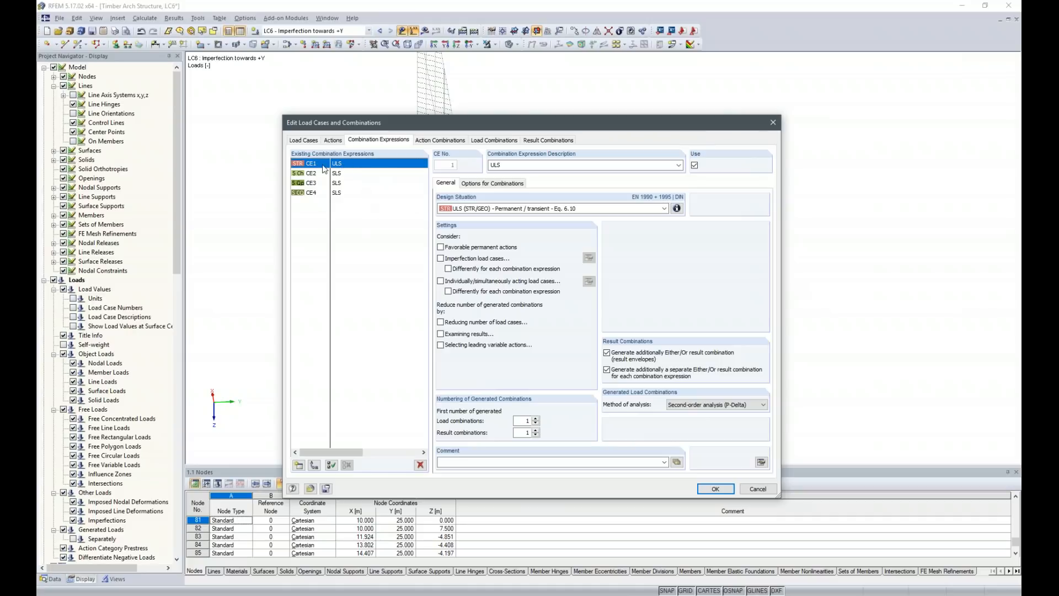
{"action": "left_click", "coordinate": [448, 269]}
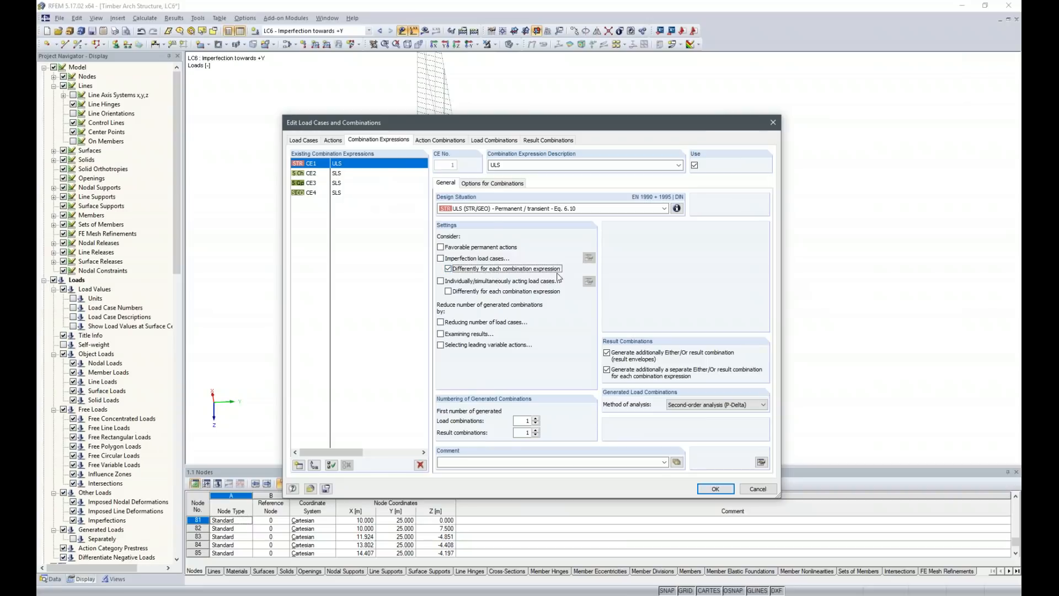
{"action": "left_click", "coordinate": [441, 259]}
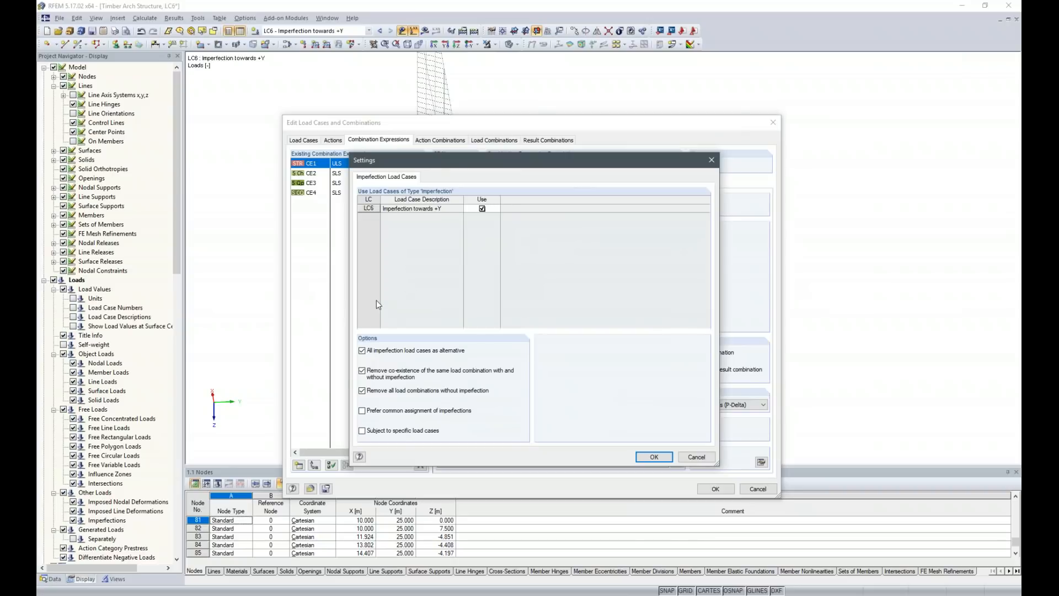
{"action": "left_click", "coordinate": [654, 457]}
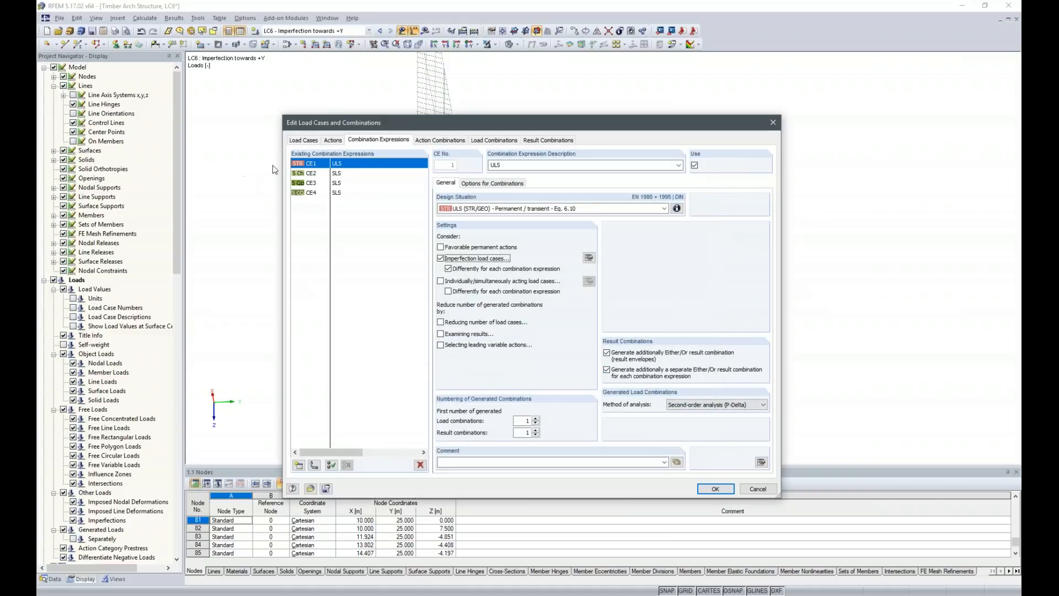
{"action": "left_click", "coordinate": [322, 174]}
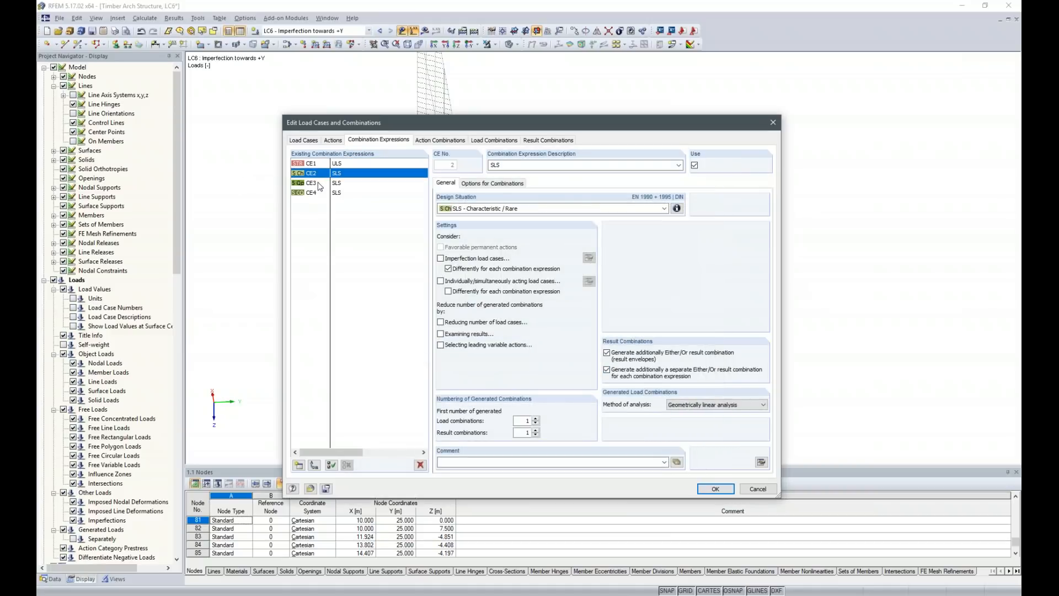
{"action": "left_click", "coordinate": [317, 182]}
{"action": "left_click", "coordinate": [319, 192]}
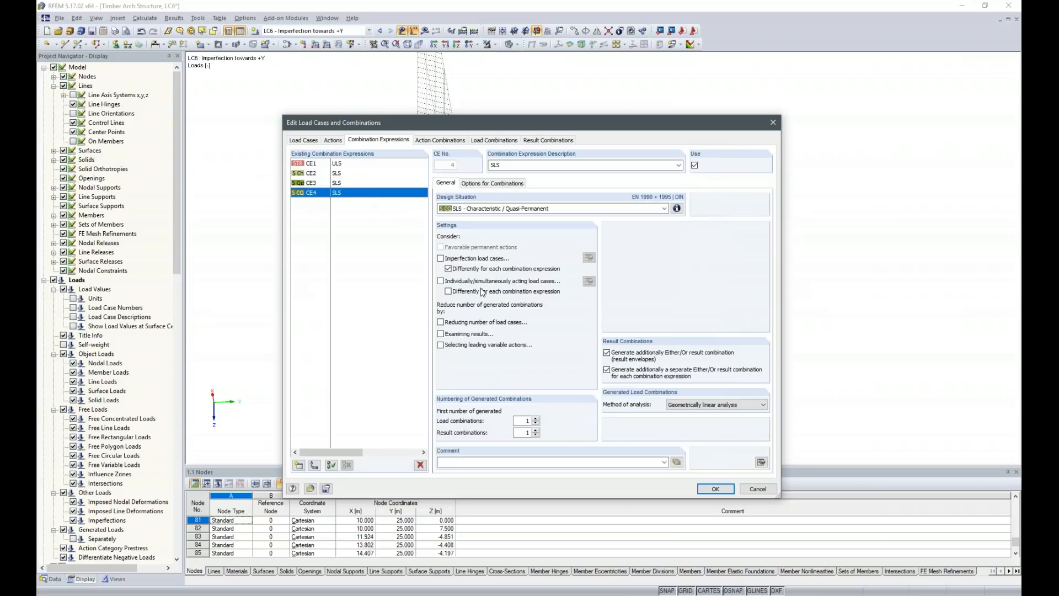
- Generate and review the action, load and result combinations, and accept the load case and combination settings
{"action": "left_click", "coordinate": [441, 140]}
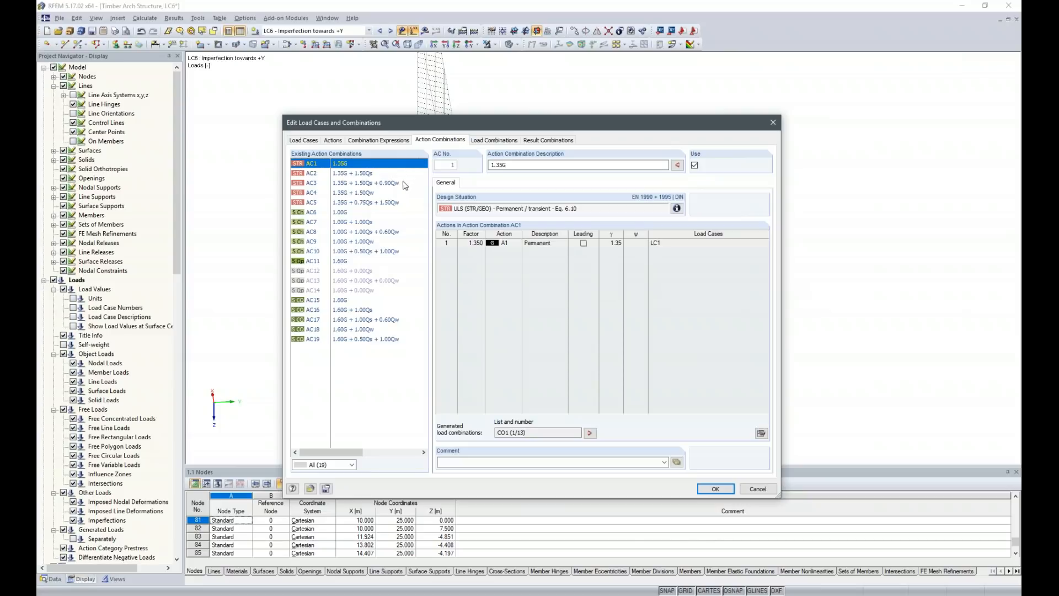
{"action": "left_click", "coordinate": [349, 262]}
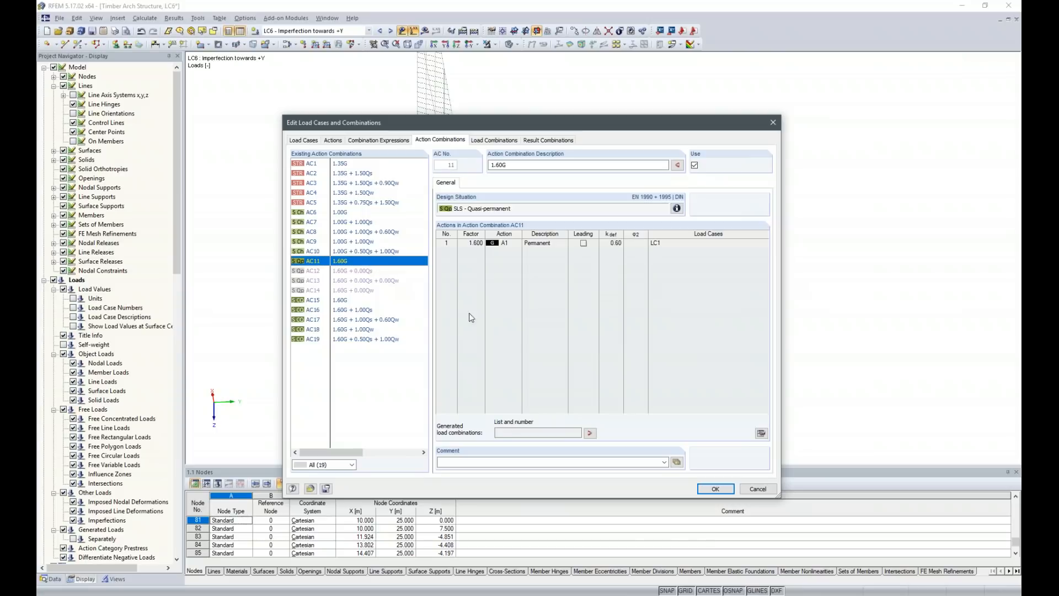
{"action": "left_click", "coordinate": [496, 141]}
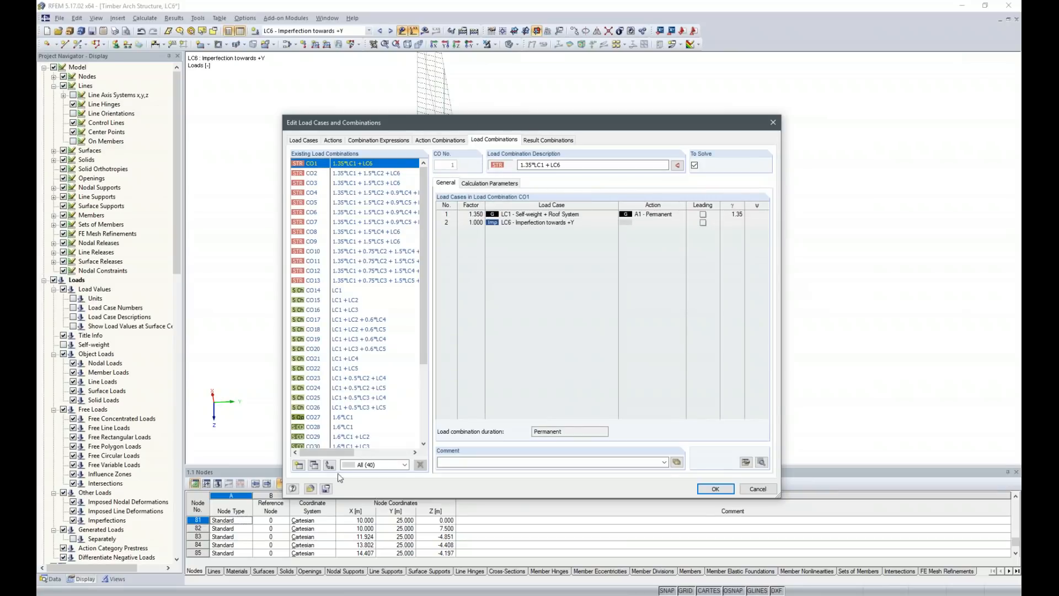
{"action": "mouse_move", "coordinate": [424, 263]}
{"action": "left_mouse_down"}
{"action": "mouse_move", "coordinate": [417, 392]}
{"action": "mouse_move", "coordinate": [426, 241]}
{"action": "left_mouse_up"}
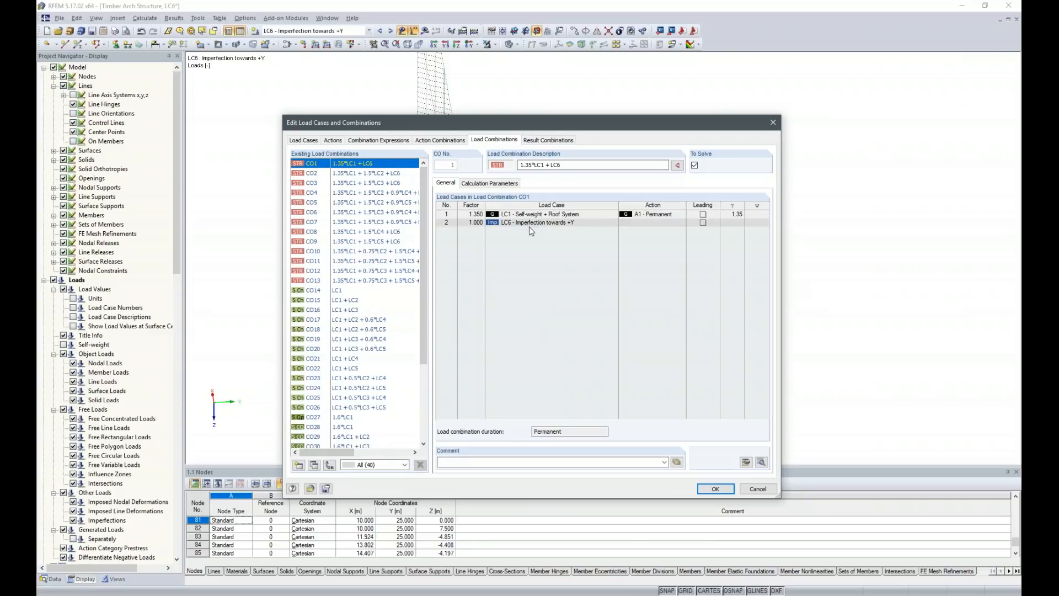
{"action": "left_click", "coordinate": [543, 139]}
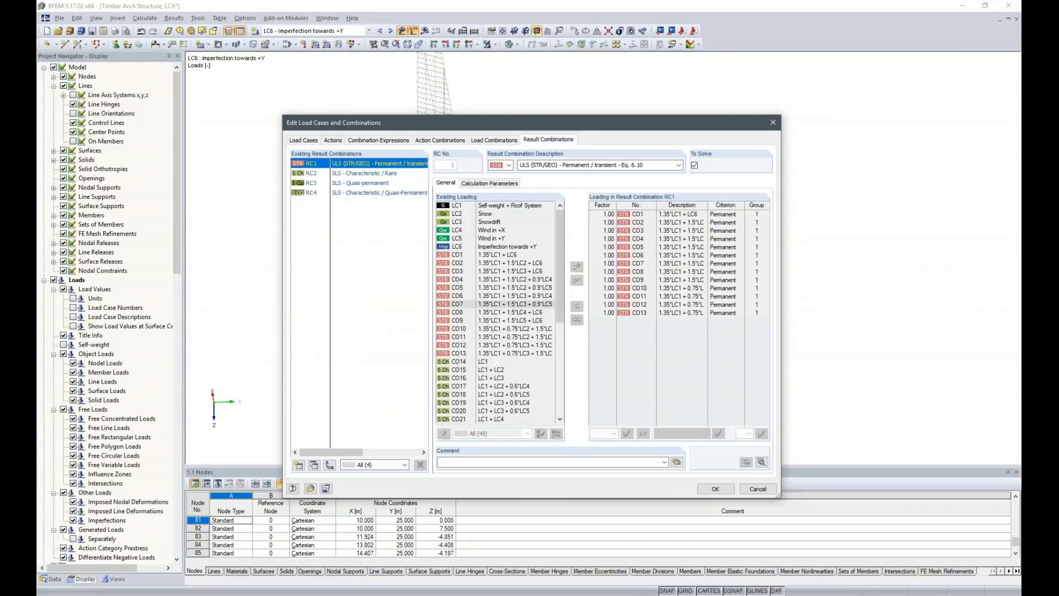
{"action": "left_click", "coordinate": [712, 489]}
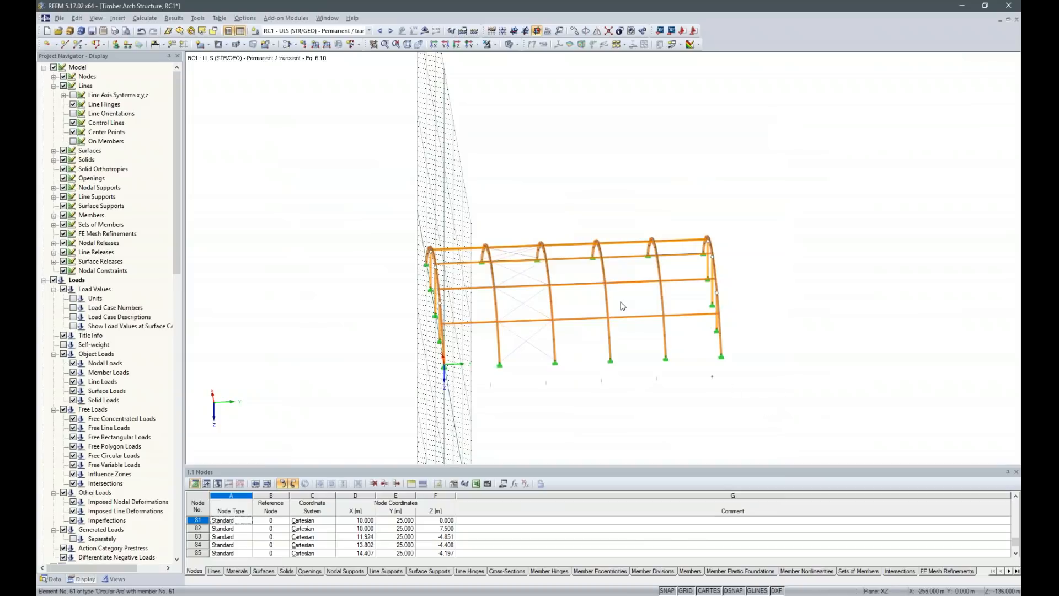
- Activate exceptional handling of failing members in the global calculation parameters, removing them individually during successive iterations
{"action": "left_click", "coordinate": [460, 33]}
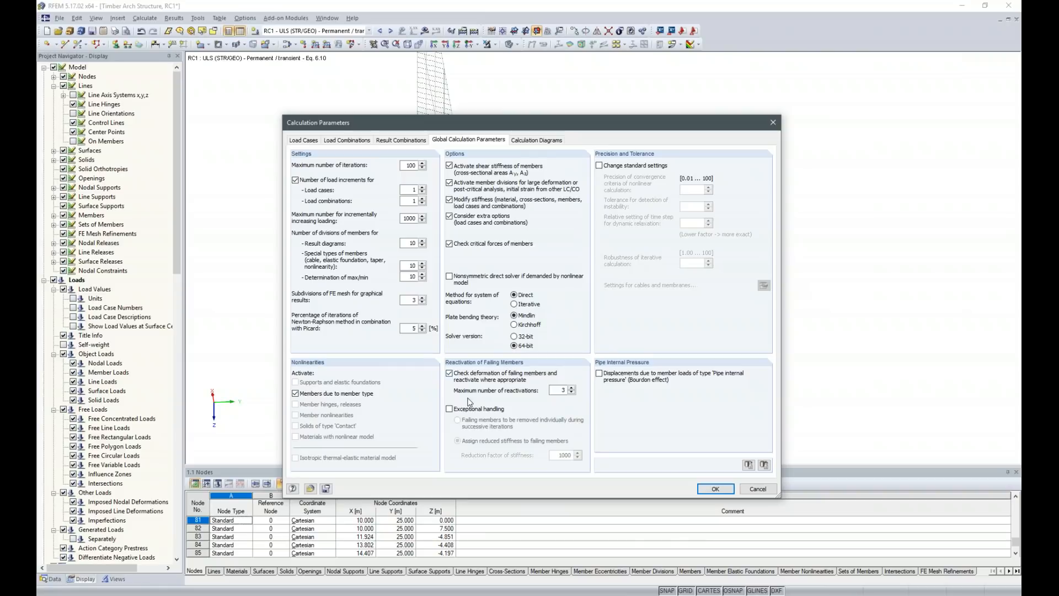
{"action": "left_click", "coordinate": [450, 409]}
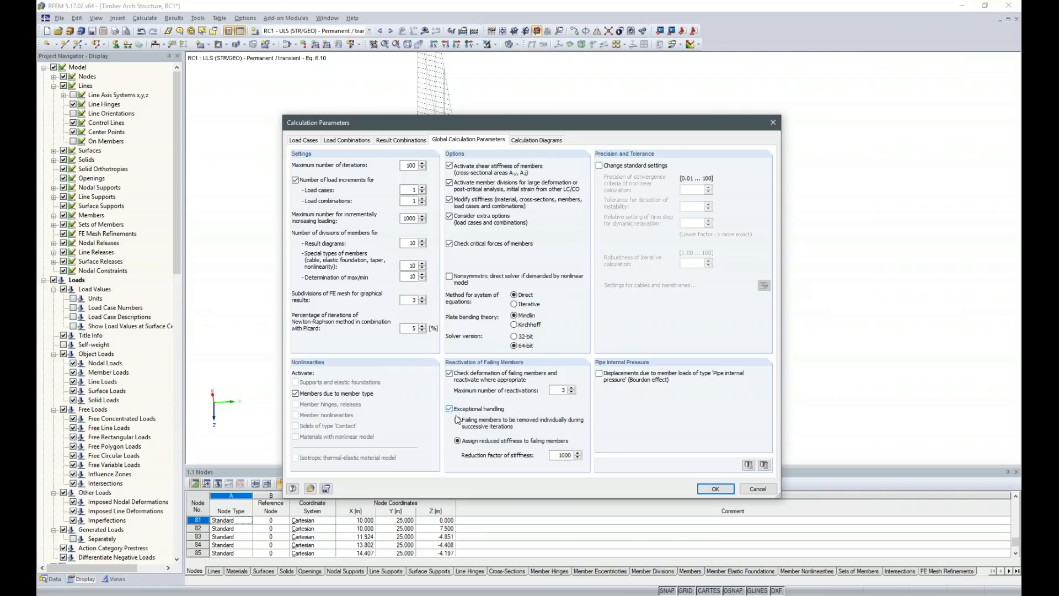
{"action": "left_click", "coordinate": [463, 424]}
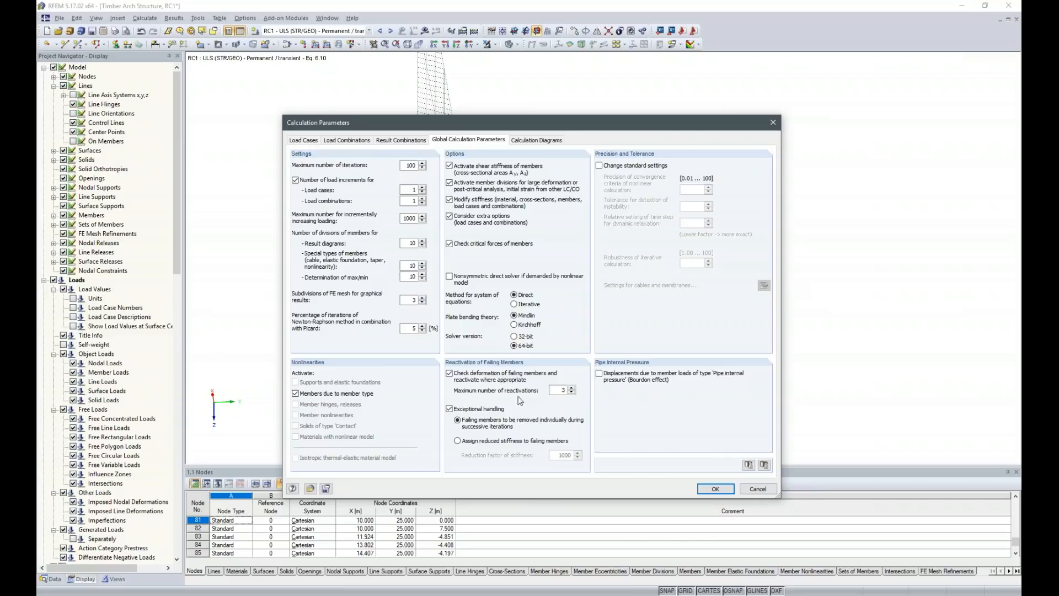
{"action": "left_click", "coordinate": [714, 488]}
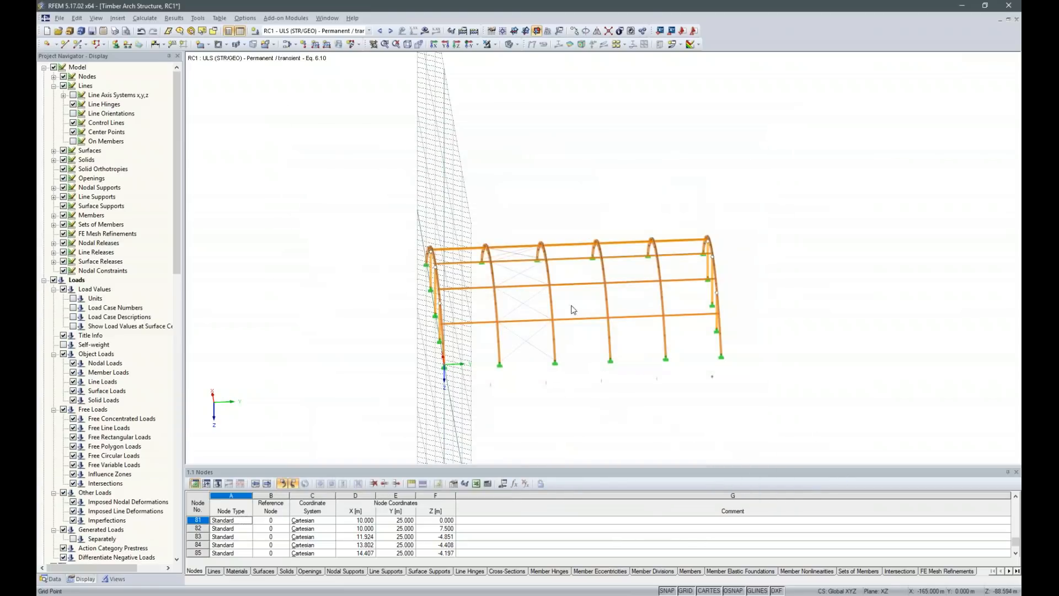
- Switch to the Timber Arch Structure full Loading model and examine the member loads of LC4 - Wind in +X
{"action": "key", "text": "ctrl+Tab"}
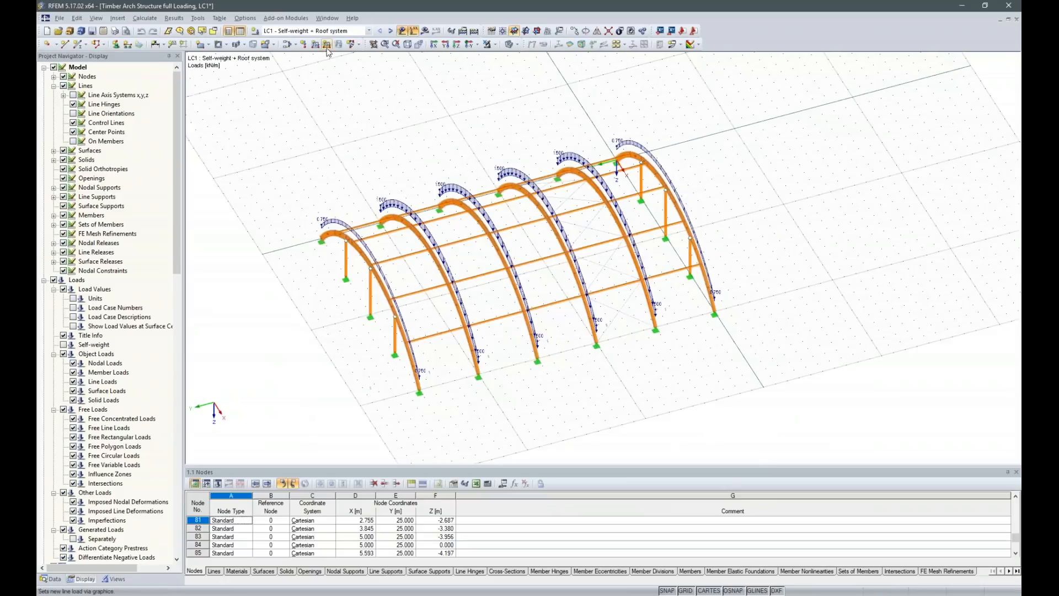
{"action": "left_click", "coordinate": [369, 30]}
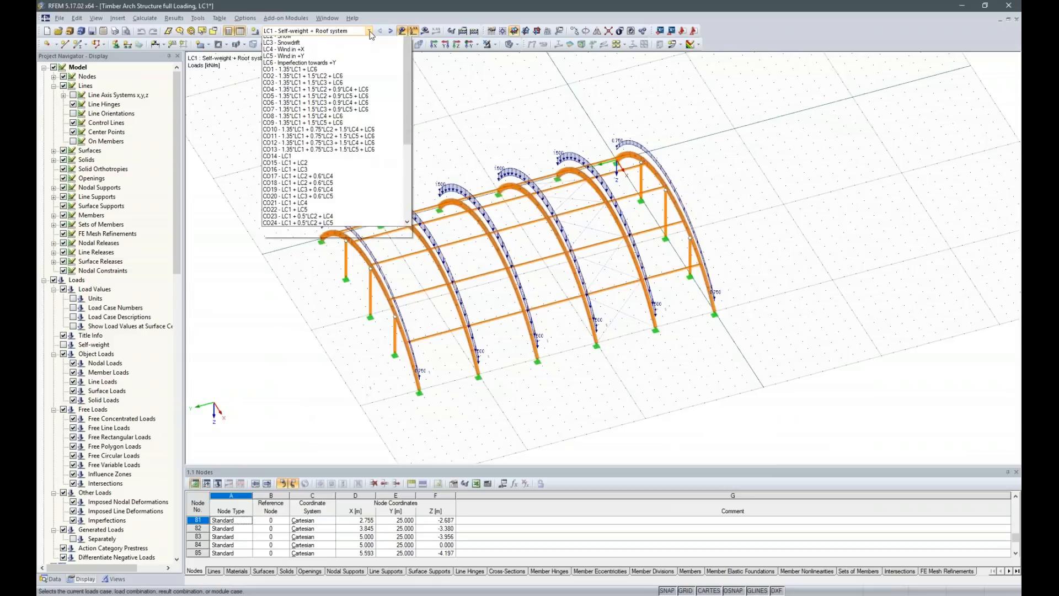
{"action": "left_click", "coordinate": [357, 59]}
{"action": "mouse_move", "coordinate": [439, 424]}
{"action": "middle_mouse_down", "text": "ctrl"}
{"action": "mouse_move", "coordinate": [461, 420]}
{"action": "mouse_move", "coordinate": [406, 390]}
{"action": "mouse_move", "coordinate": [425, 439]}
{"action": "mouse_move", "coordinate": [431, 418]}
{"action": "middle_mouse_up", "text": "ctrl"}
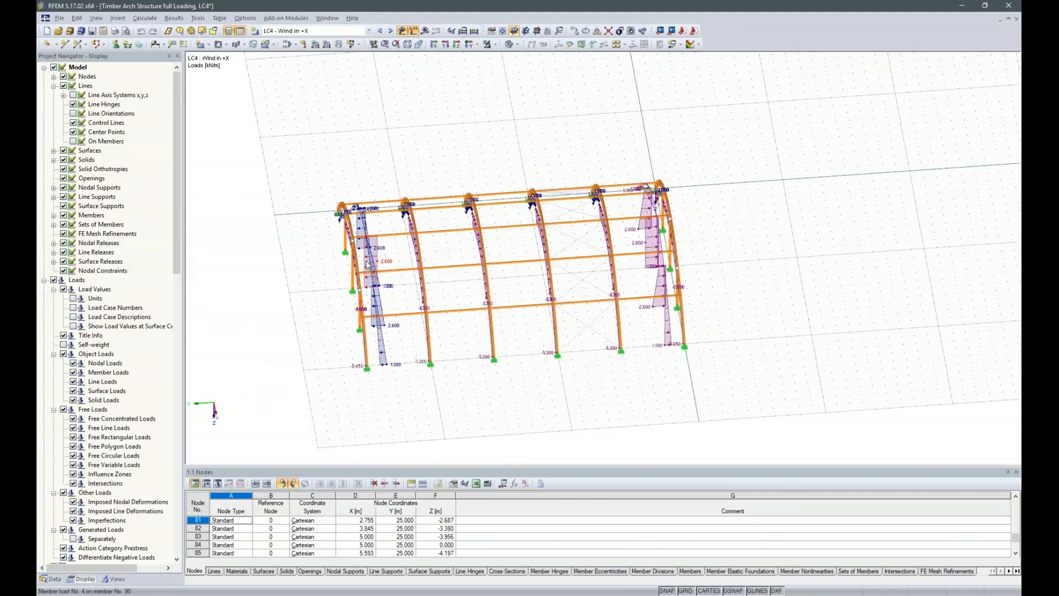
{"action": "scroll", "coordinate": [394, 317], "scroll_direction": "up", "scroll_amount": 3}
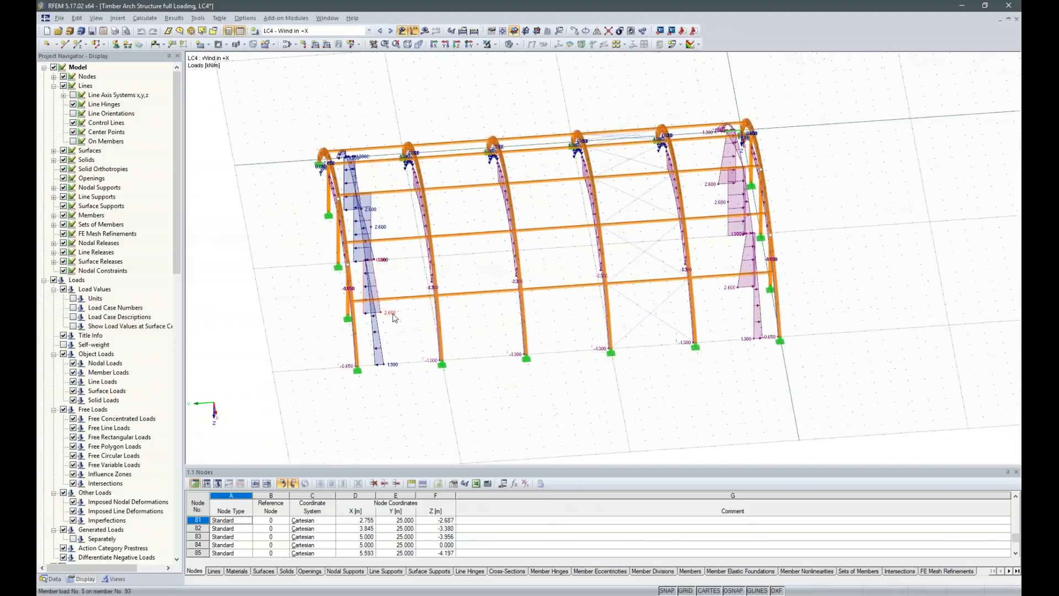
{"action": "scroll", "coordinate": [394, 317], "scroll_direction": "up", "scroll_amount": 3}
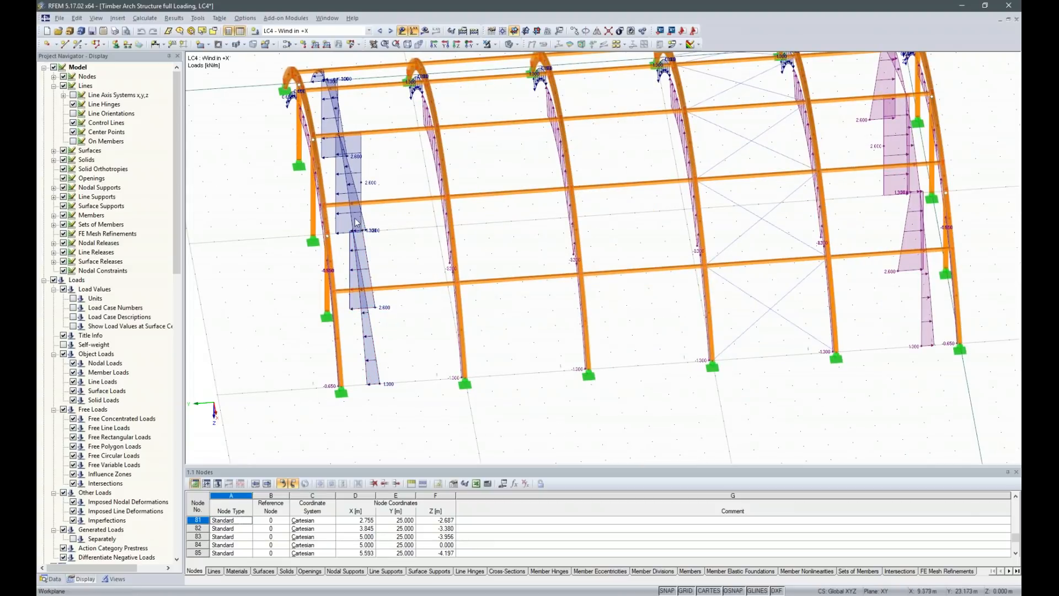
{"action": "mouse_move", "coordinate": [322, 77]}
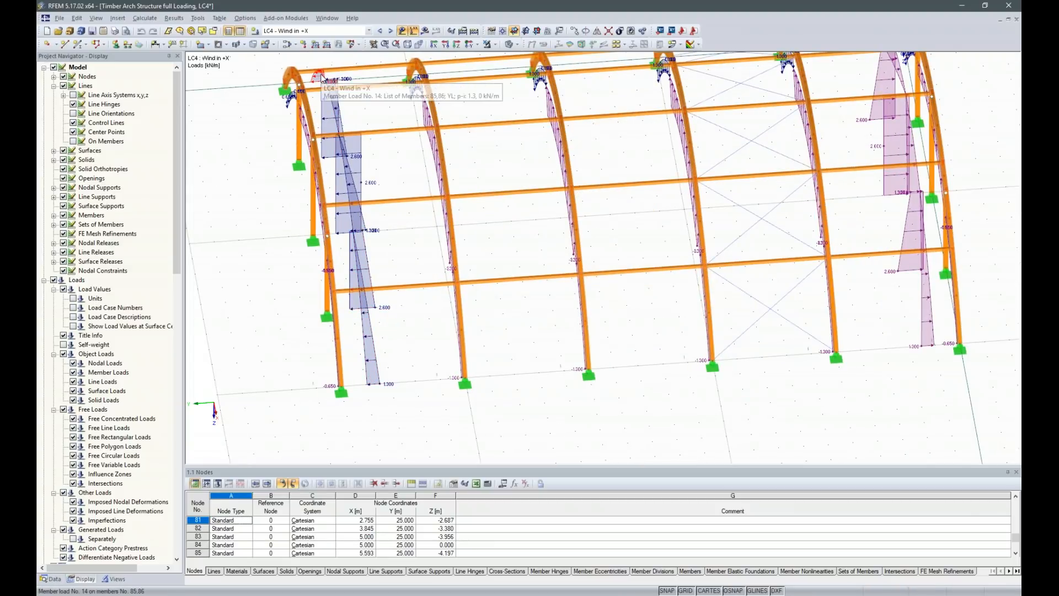
{"action": "middle_click_drag", "start_coordinate": [295, 361], "coordinate": [488, 354], "text": "ctrl"}
{"action": "middle_click_drag", "start_coordinate": [903, 400], "coordinate": [706, 407], "text": "ctrl"}
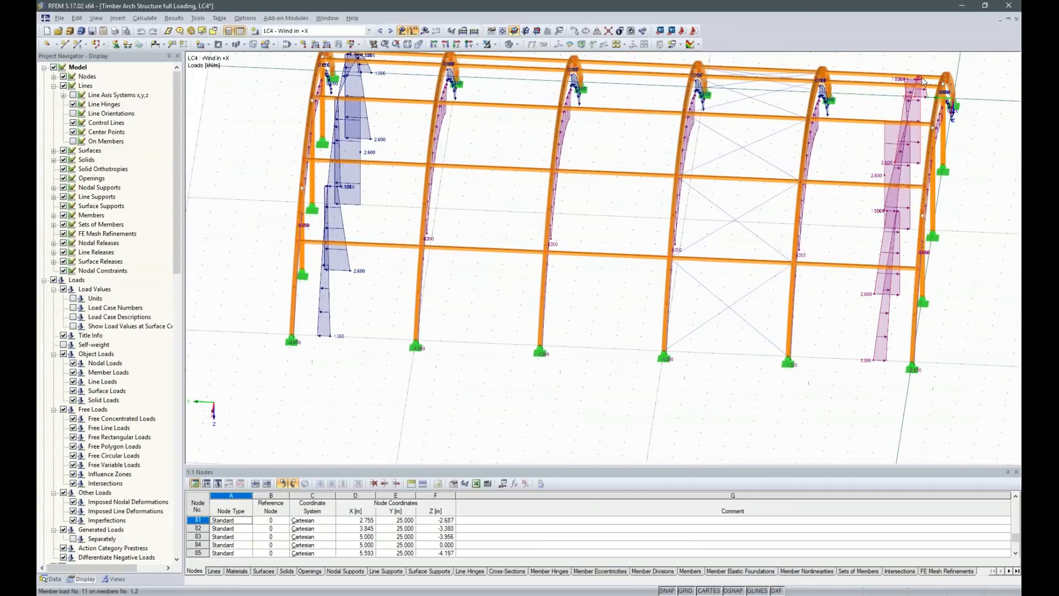
- Examine the member loads of LC5 - Wind in +Y on the arches and gable columns from several angles
{"action": "left_click", "coordinate": [389, 31]}
{"action": "middle_click_drag", "start_coordinate": [276, 177], "coordinate": [323, 233], "text": "ctrl"}
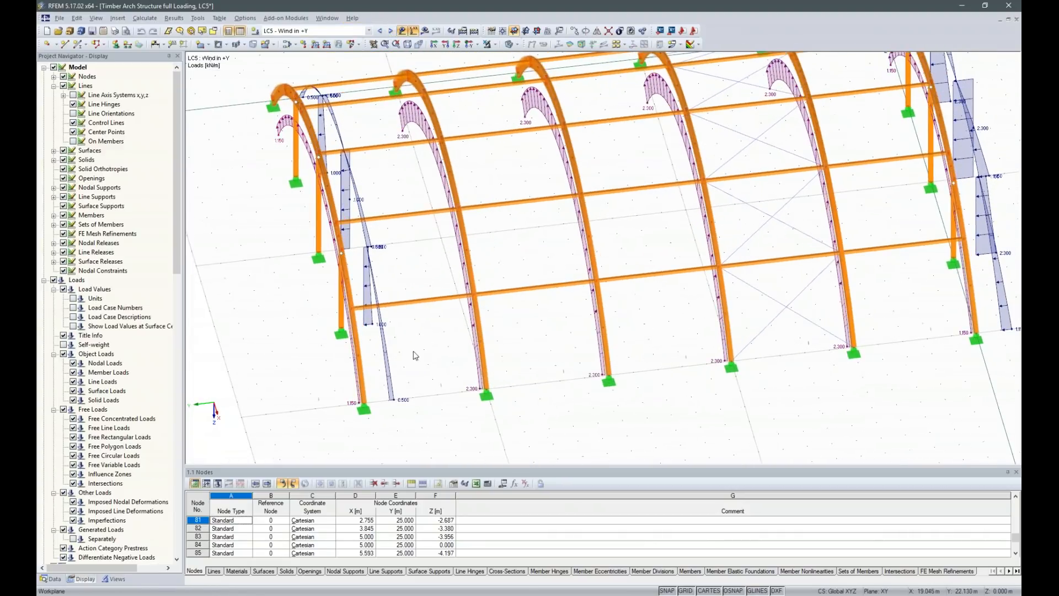
{"action": "middle_click_drag", "start_coordinate": [421, 335], "coordinate": [398, 314]}
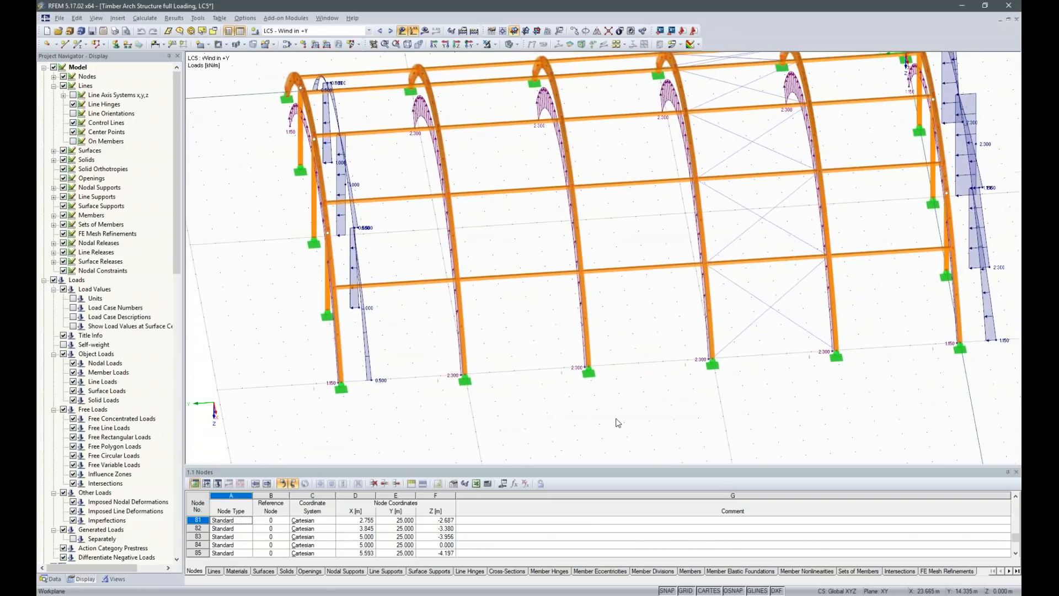
{"action": "middle_click_drag", "start_coordinate": [774, 440], "coordinate": [720, 393], "text": "ctrl"}
{"action": "scroll", "coordinate": [722, 394], "scroll_direction": "down", "scroll_amount": 3}
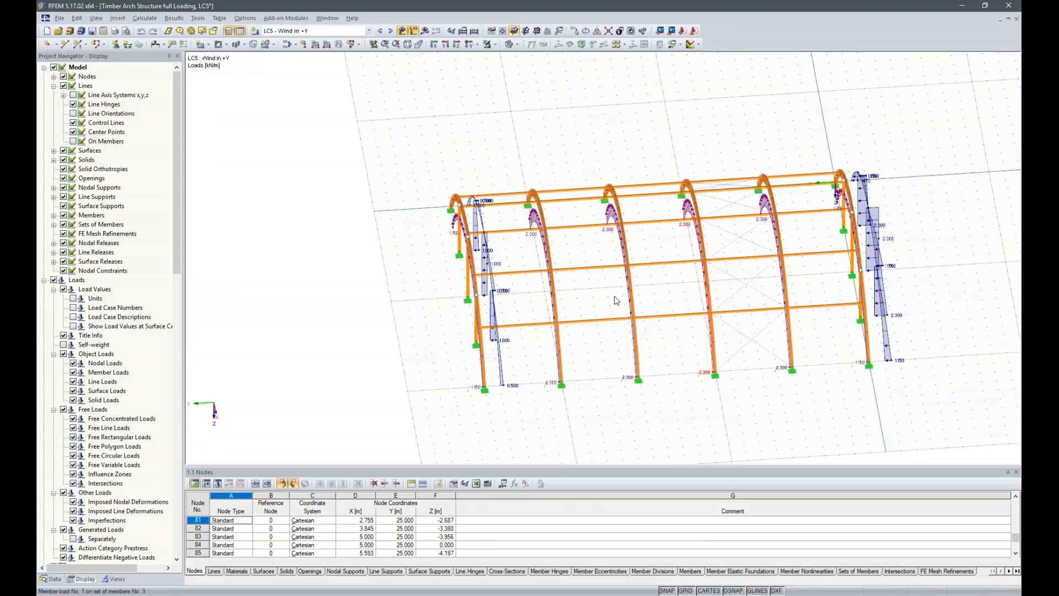
{"action": "scroll", "coordinate": [335, 164], "scroll_direction": "down", "scroll_amount": 2}
{"action": "scroll", "coordinate": [533, 368], "scroll_direction": "up", "scroll_amount": 2}
{"action": "middle_click_drag", "start_coordinate": [494, 418], "coordinate": [546, 378], "text": "ctrl"}
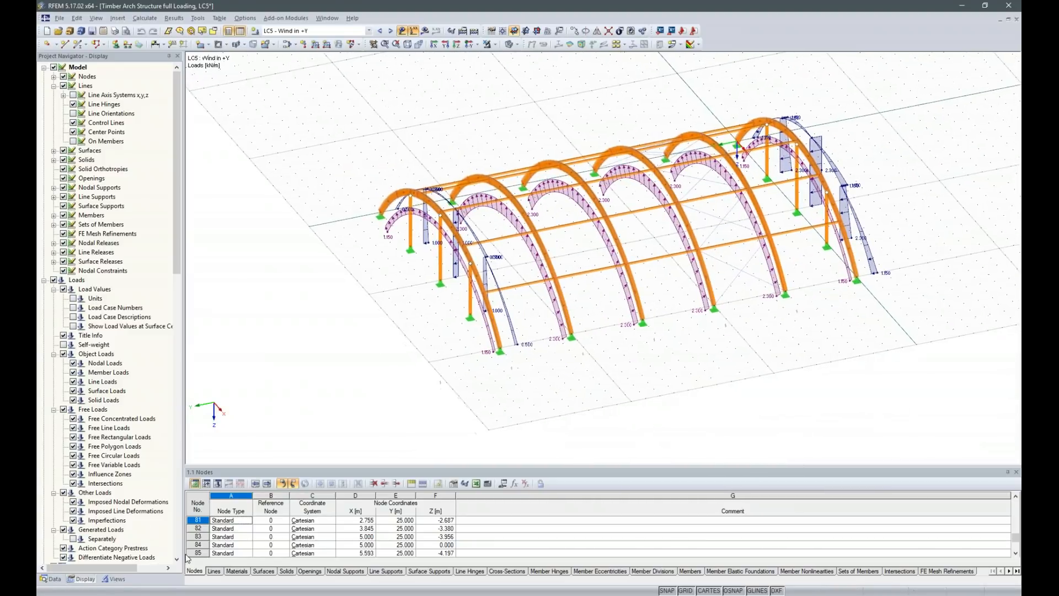
- Locate the timber design add-on modules and open RF-TIMBER Pro for the design of timber members
{"action": "left_click", "coordinate": [51, 578]}
{"action": "scroll", "coordinate": [116, 469], "scroll_direction": "up", "scroll_amount": 17}
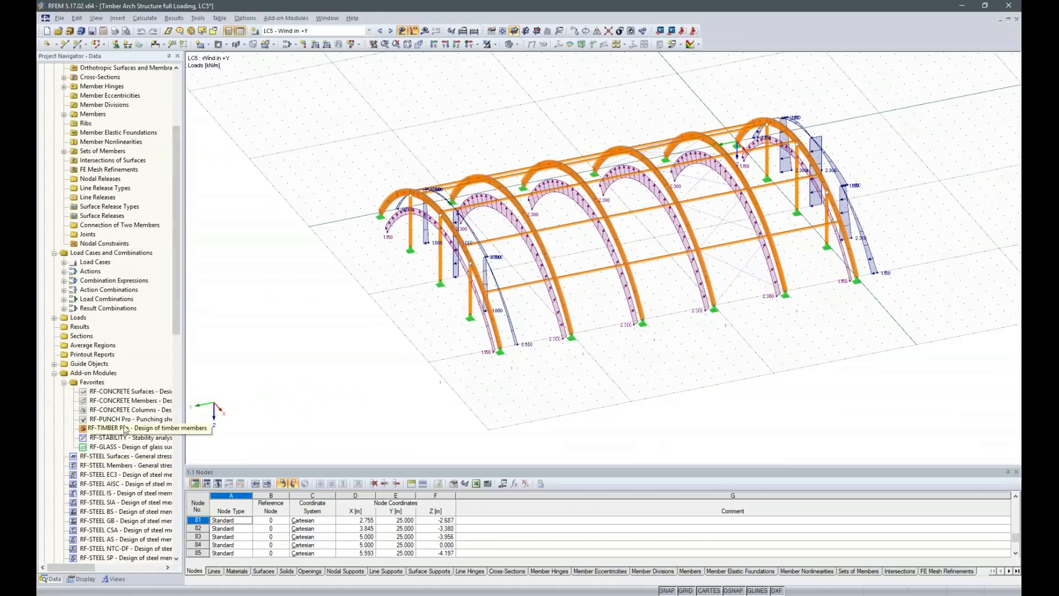
{"action": "left_click", "coordinate": [97, 429]}
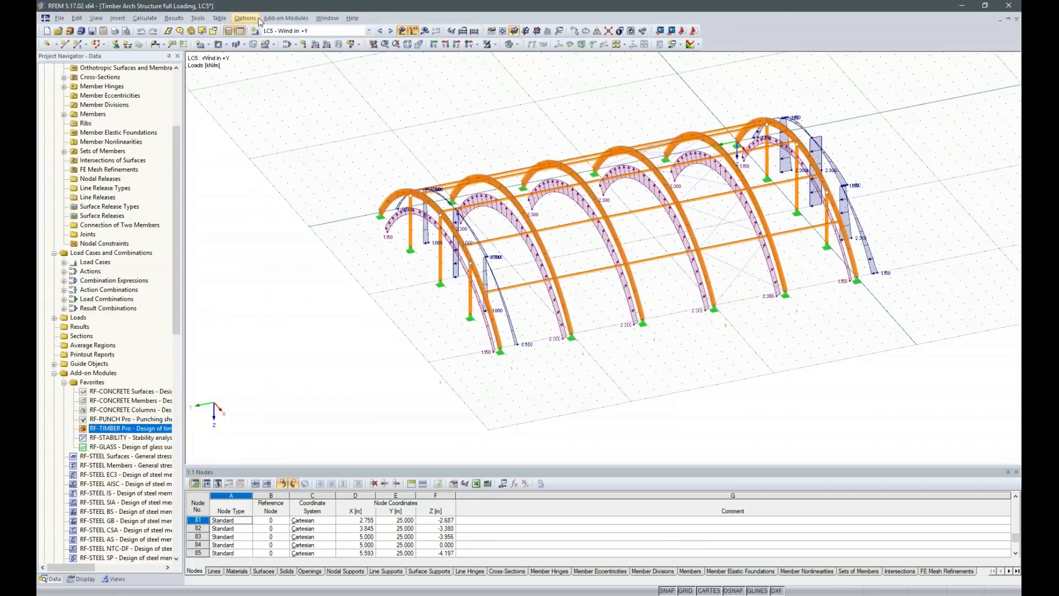
{"action": "left_click", "coordinate": [280, 19]}
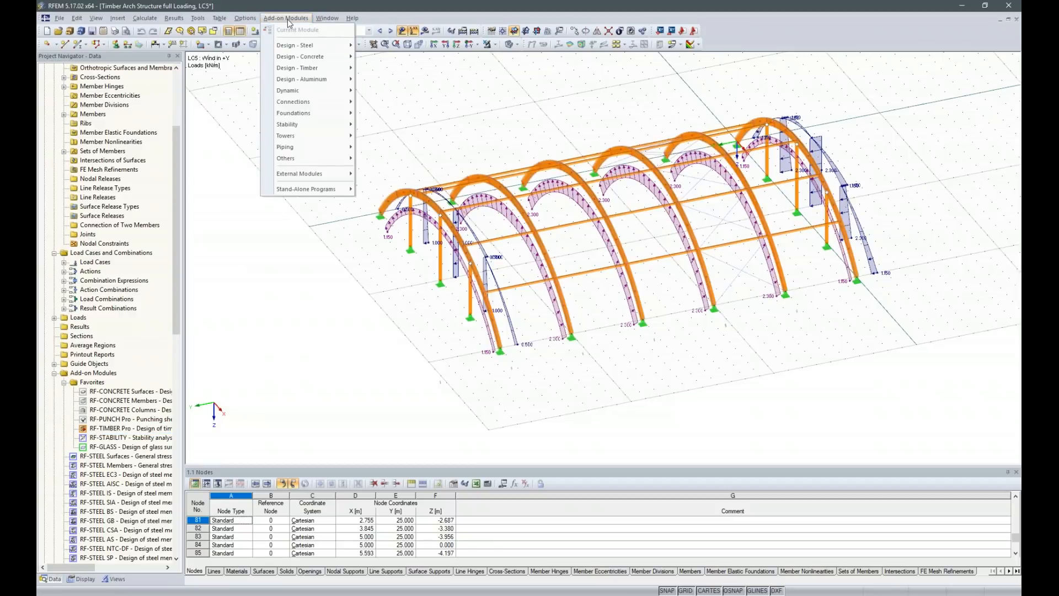
{"action": "mouse_move", "coordinate": [296, 72]}
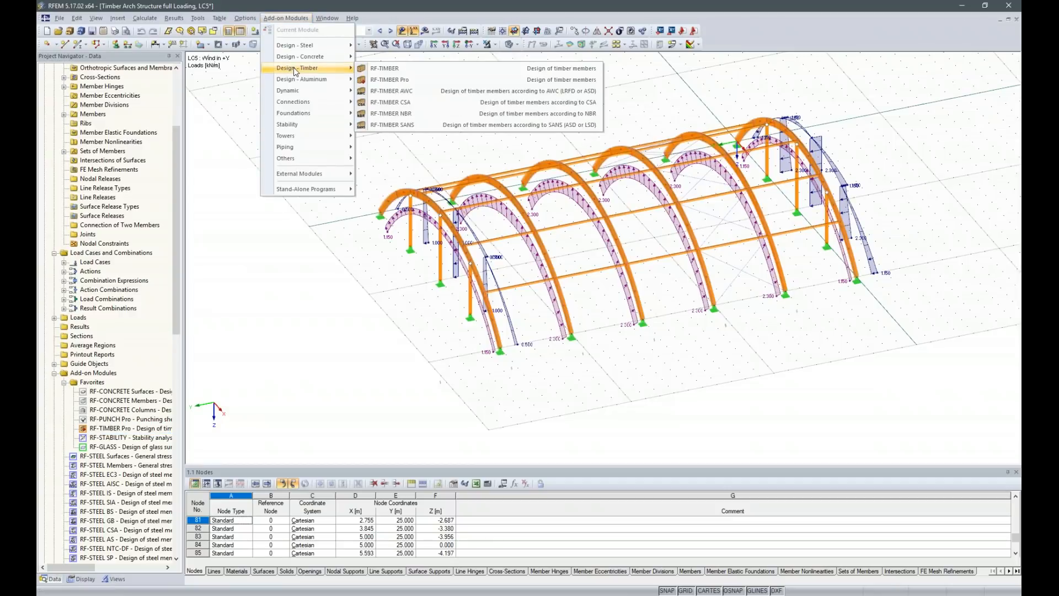
{"action": "left_click", "coordinate": [388, 81]}
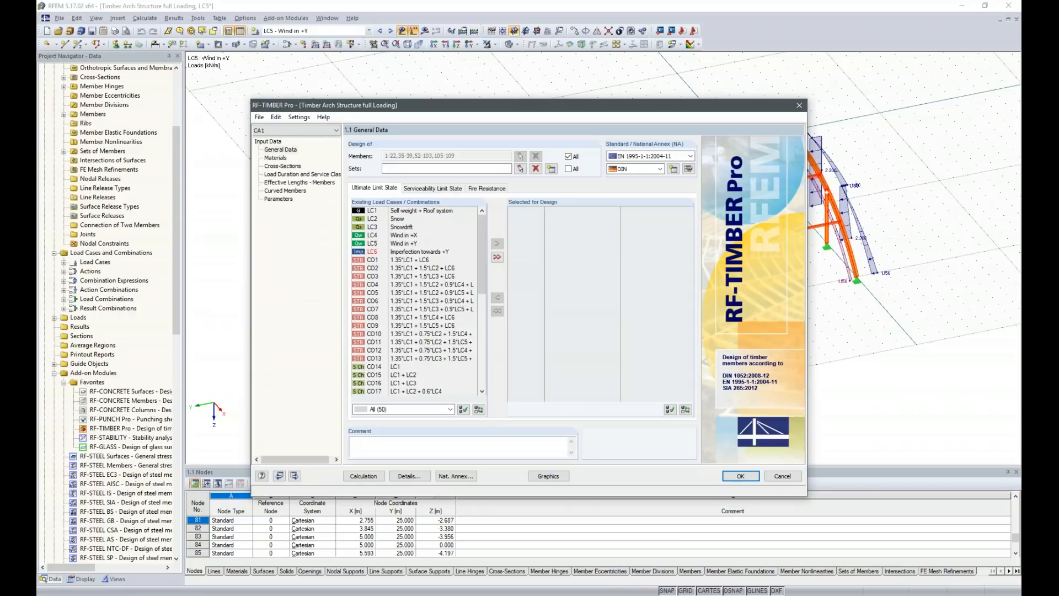
- Set all sets of members for design and clear the individually listed members
{"action": "left_click", "coordinate": [568, 157]}
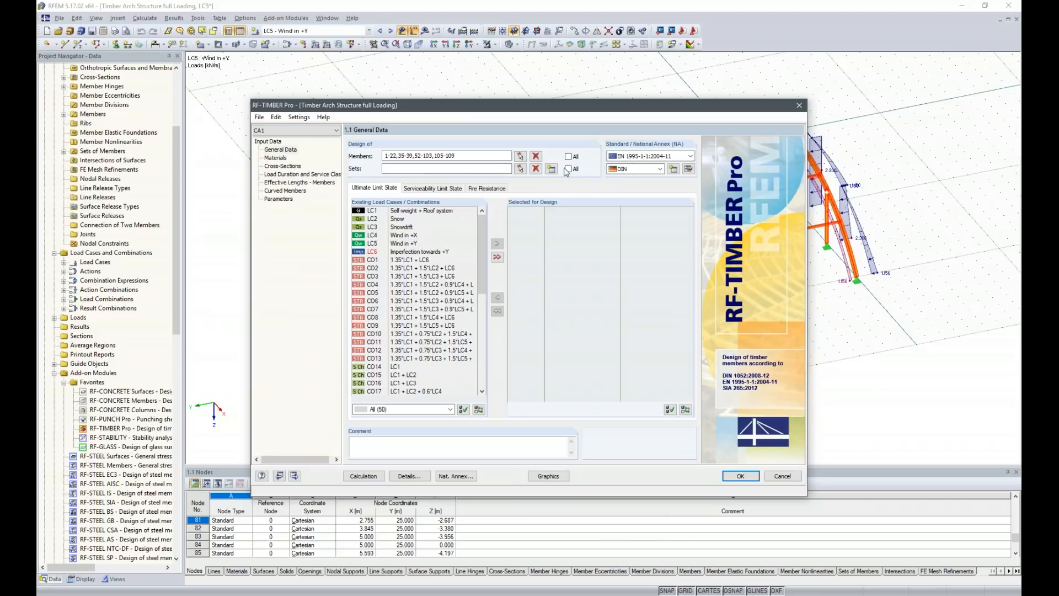
{"action": "left_click", "coordinate": [568, 169]}
{"action": "left_click_drag", "start_coordinate": [700, 106], "coordinate": [748, 92]}
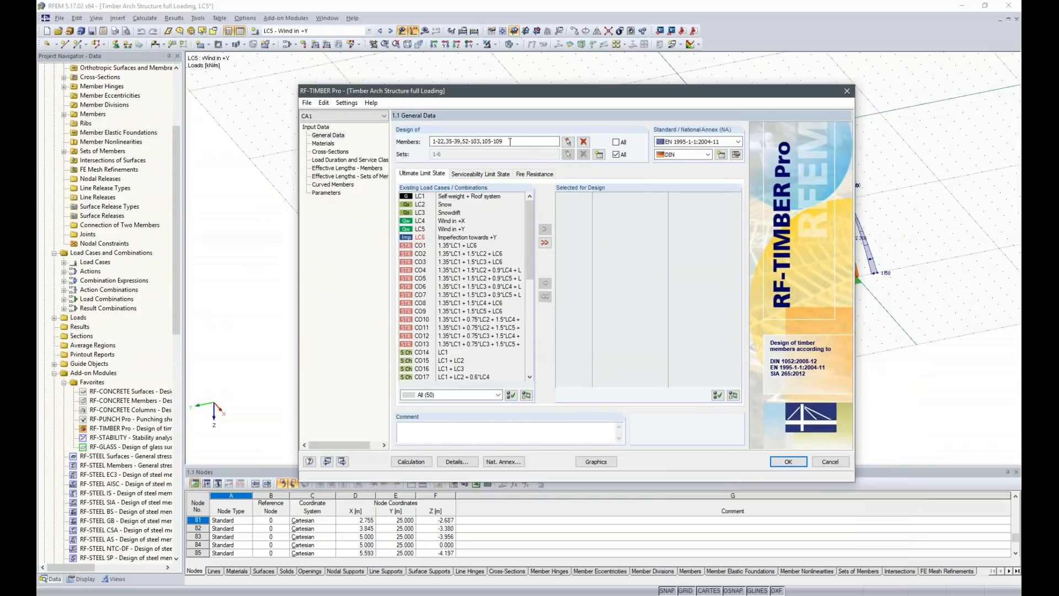
{"action": "left_click", "coordinate": [584, 141]}
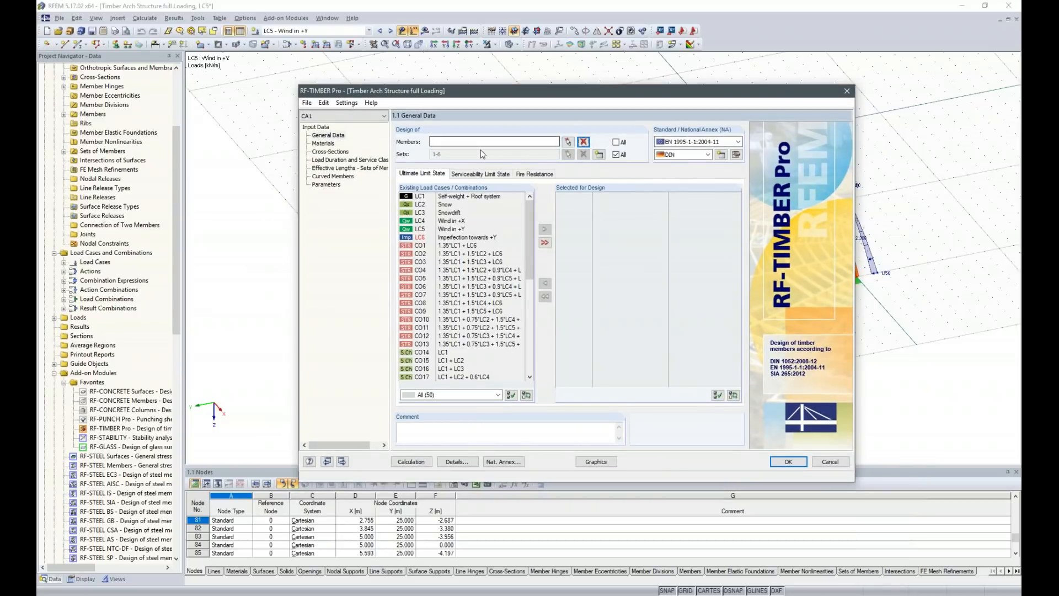
- Pick the six gable columns at both ends of the structure, members 3, 6, 9, 87, 90 and 93, for design
{"action": "left_click", "coordinate": [568, 142]}
{"action": "middle_click_drag", "start_coordinate": [578, 402], "coordinate": [707, 410], "text": "ctrl"}
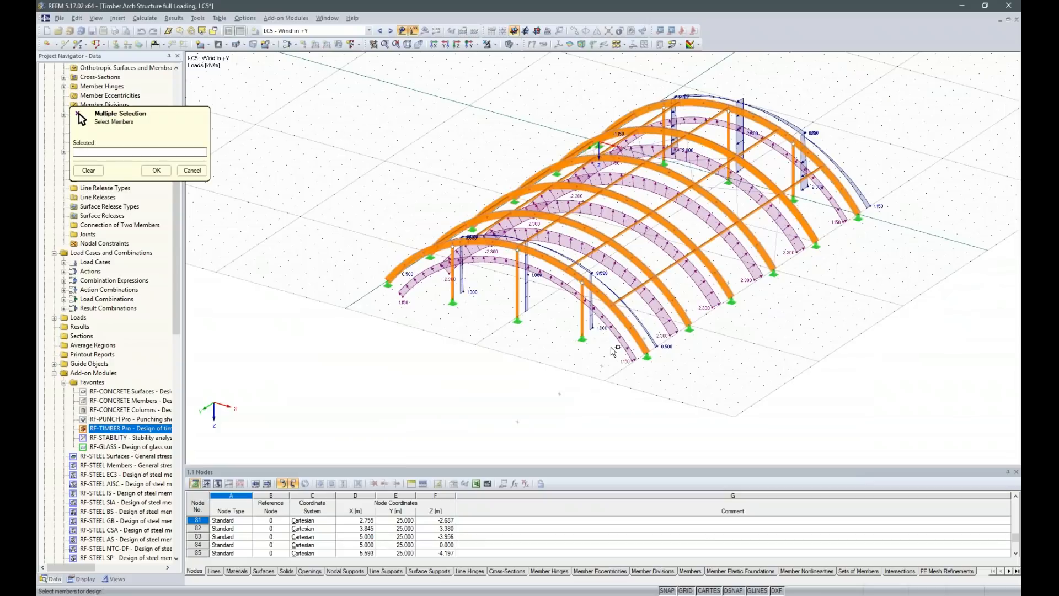
{"action": "left_click", "coordinate": [581, 318]}
{"action": "left_click", "coordinate": [453, 281]}
{"action": "middle_click_drag", "start_coordinate": [864, 384], "coordinate": [783, 386], "text": "ctrl"}
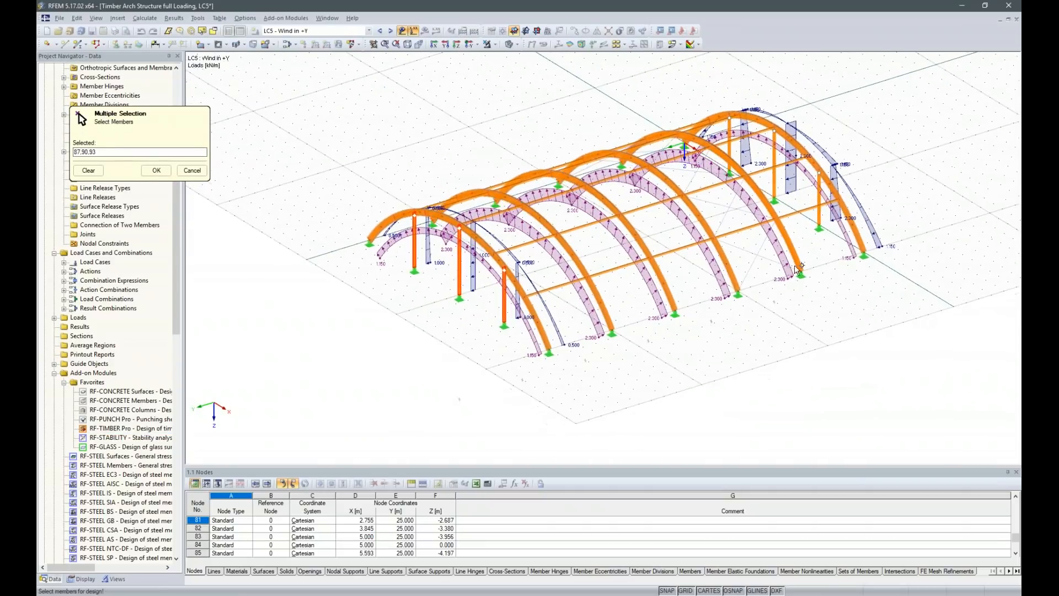
{"action": "left_click", "coordinate": [815, 226]}
{"action": "left_click", "coordinate": [775, 176]}
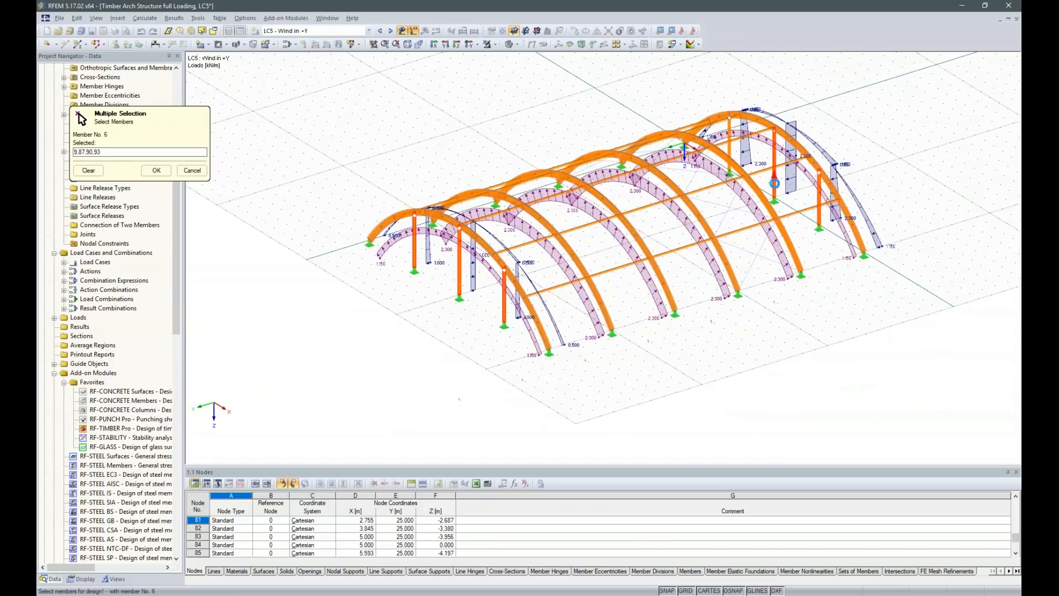
{"action": "left_click", "coordinate": [729, 160]}
- Add the longitudinal purlins of all bays, members 12-16, 35-39, 58-62, 69-73 and 80-84, to the design selection and accept it
{"action": "middle_click_drag", "start_coordinate": [706, 330], "coordinate": [652, 344], "text": "ctrl"}
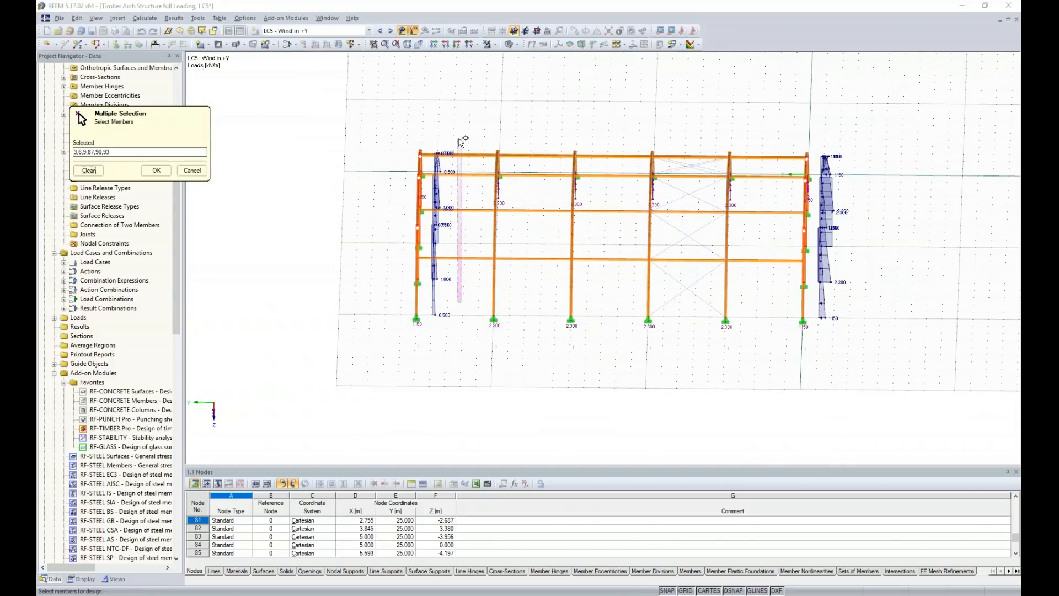
{"action": "left_click", "coordinate": [460, 154]}
{"action": "left_click_drag", "start_coordinate": [558, 291], "coordinate": [525, 147]}
{"action": "left_click_drag", "start_coordinate": [620, 291], "coordinate": [601, 167]}
{"action": "left_click", "coordinate": [700, 260]}
{"action": "left_click", "coordinate": [685, 212]}
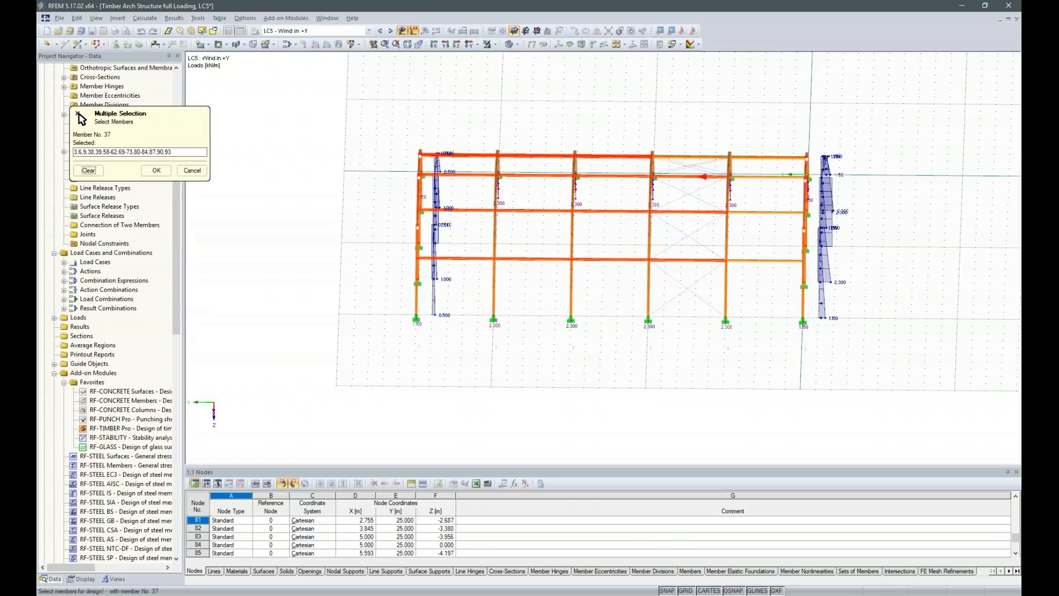
{"action": "left_click", "coordinate": [689, 156]}
{"action": "middle_click_drag", "start_coordinate": [734, 201], "coordinate": [738, 246], "text": "ctrl"}
{"action": "left_click", "coordinate": [694, 134]}
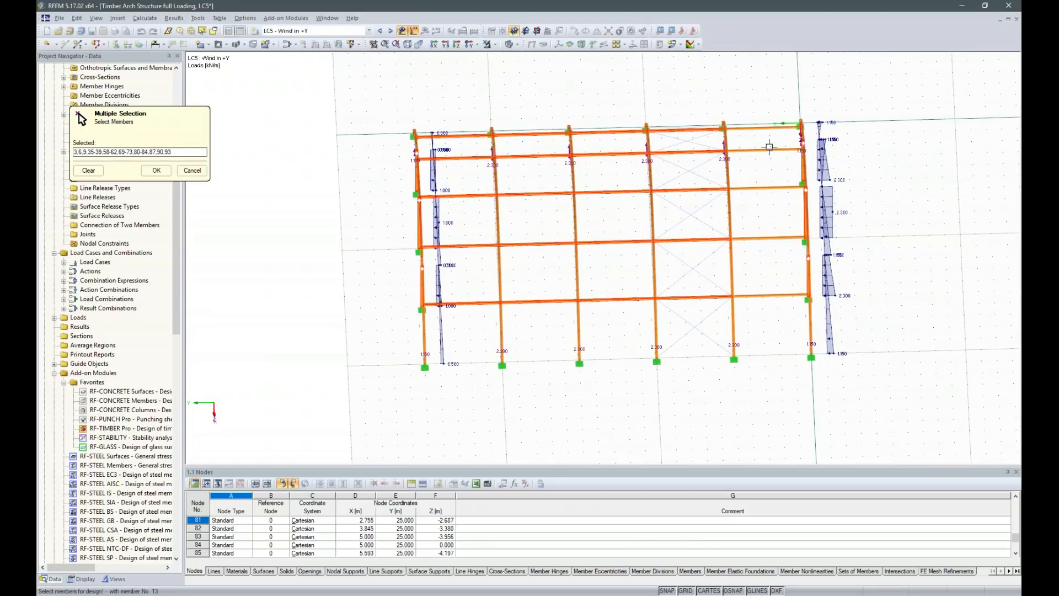
{"action": "left_click_drag", "start_coordinate": [784, 333], "coordinate": [751, 122]}
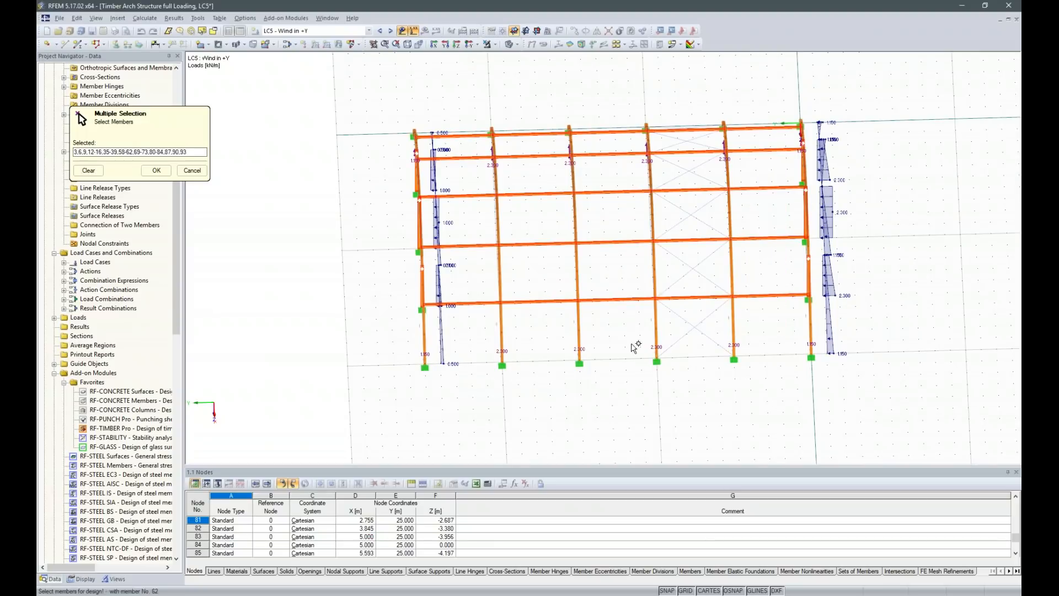
{"action": "middle_click_drag", "start_coordinate": [751, 407], "coordinate": [747, 297], "text": "ctrl"}
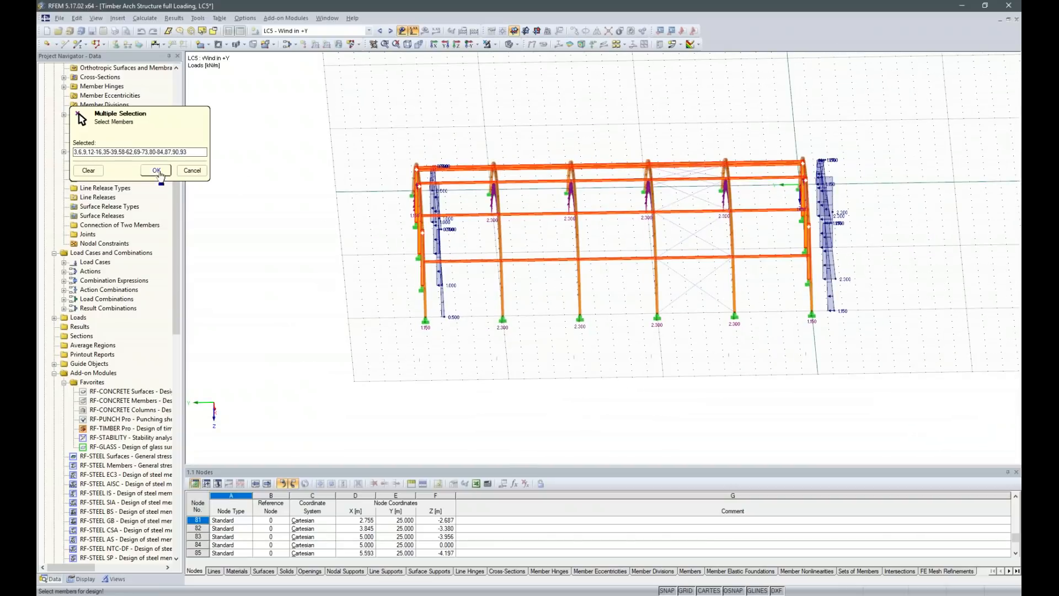
{"action": "left_click", "coordinate": [156, 170]}
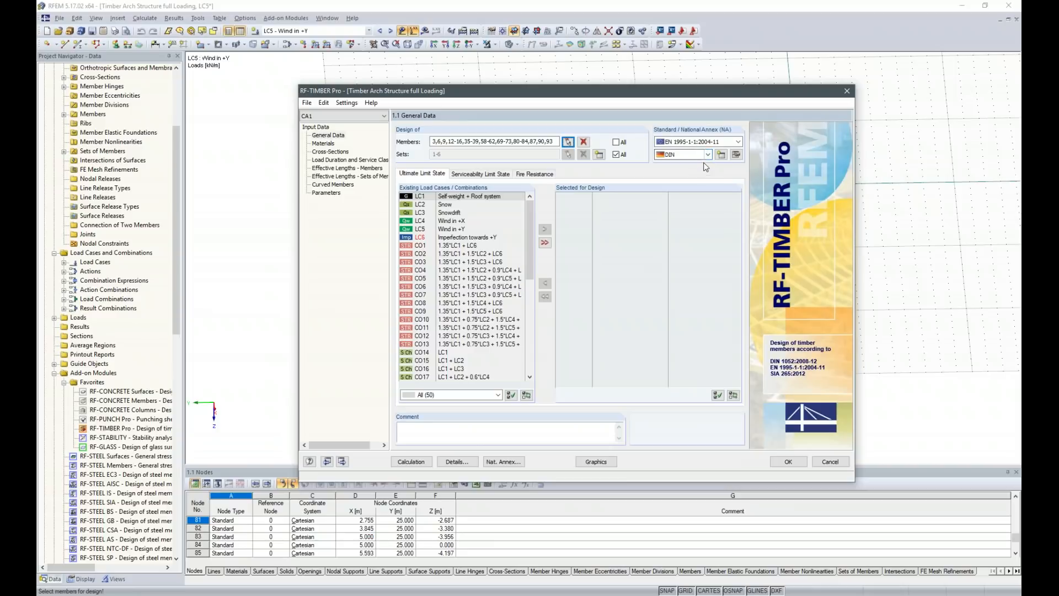
- Activate the strength increase according to 3.3(3) for glulam with h < 600 mm in the DIN National Annex settings
{"action": "left_click", "coordinate": [736, 156]}
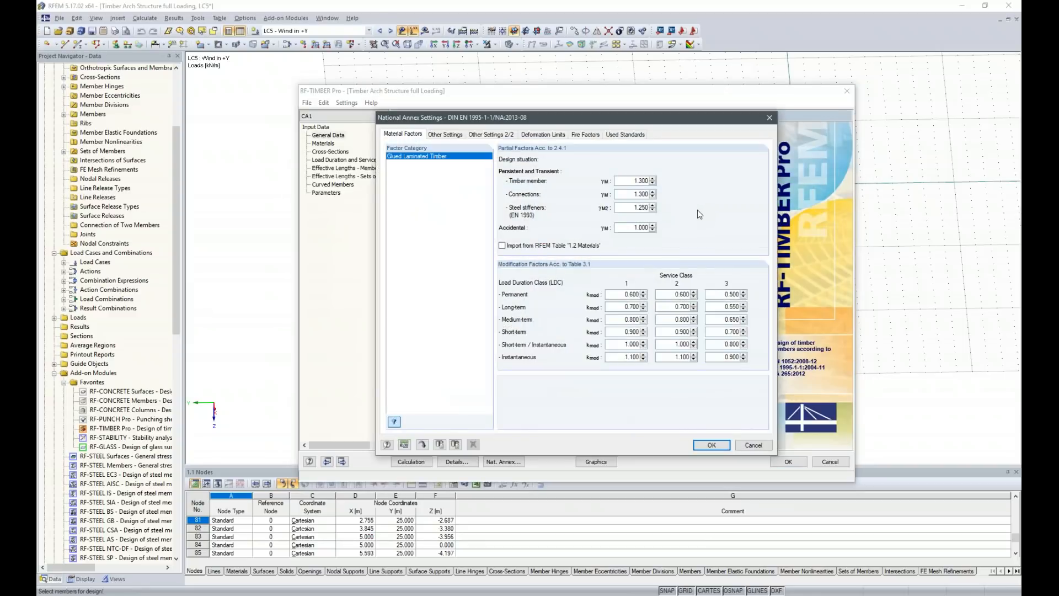
{"action": "left_click", "coordinate": [468, 136]}
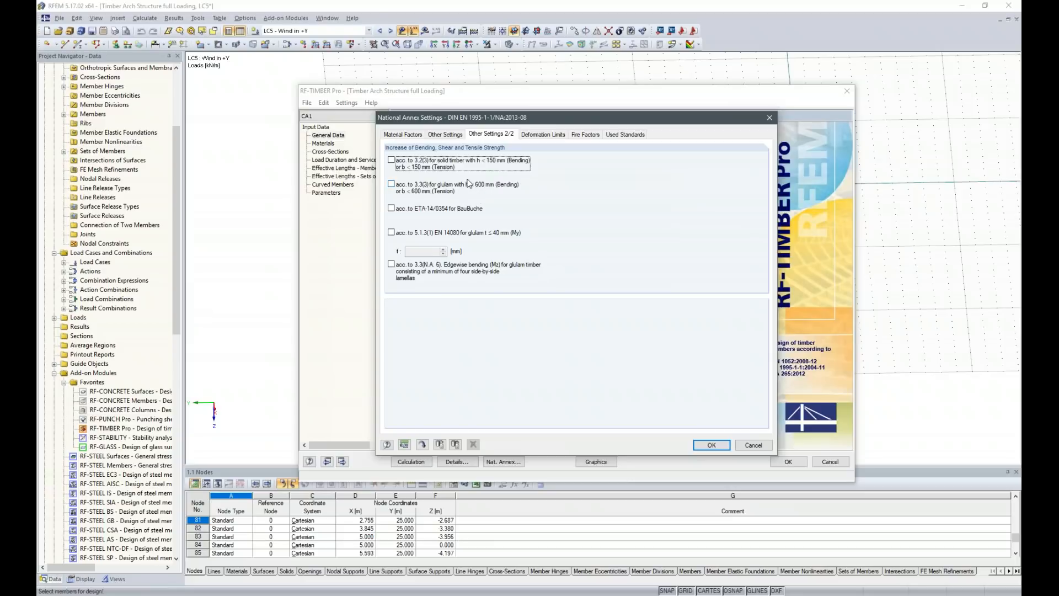
{"action": "left_click", "coordinate": [392, 184]}
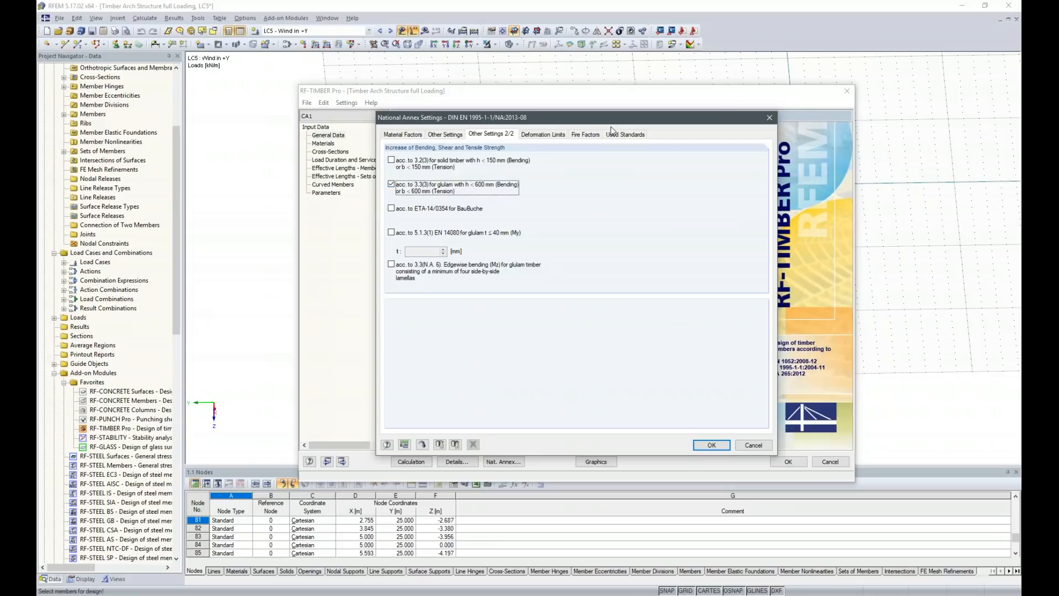
{"action": "left_click", "coordinate": [711, 444]}
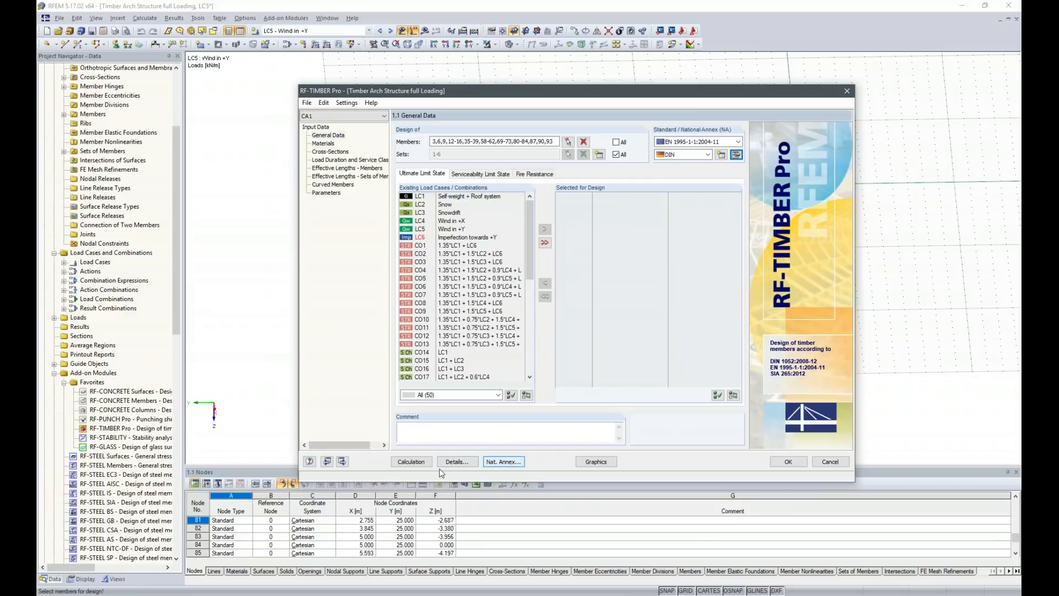
- Set the design details to stability analysis according to second order theory and a maximum allowable design ratio of 0.9 for cross-section optimization
{"action": "left_click", "coordinate": [458, 461]}
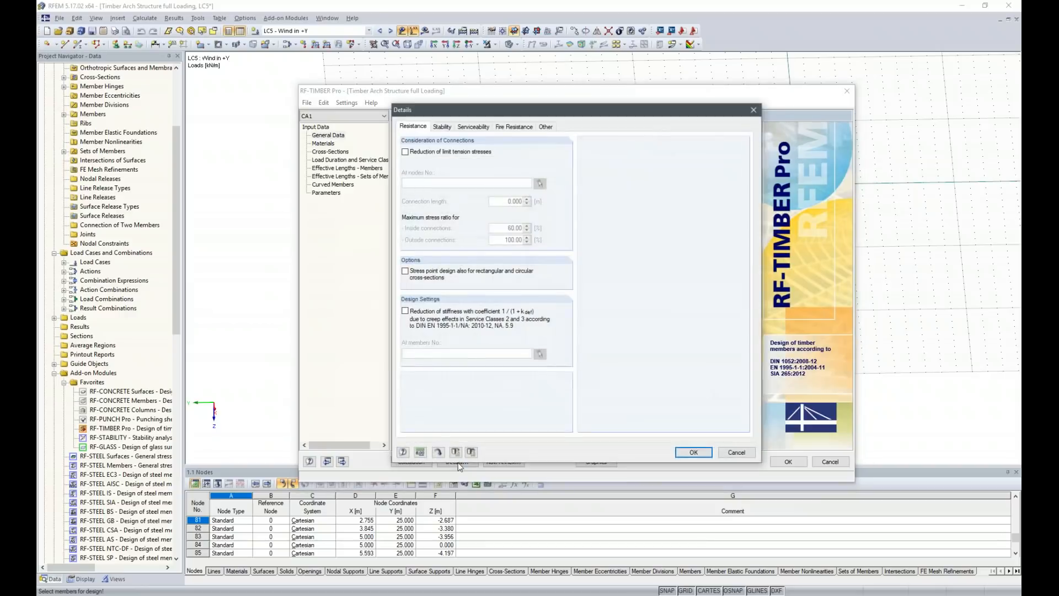
{"action": "left_click", "coordinate": [480, 126]}
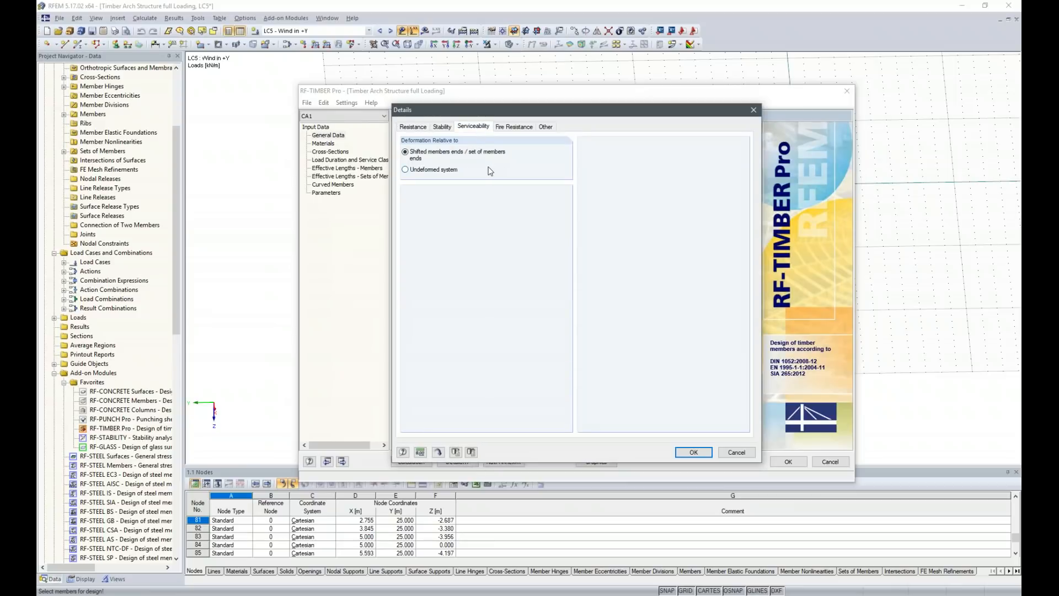
{"action": "left_click", "coordinate": [441, 126]}
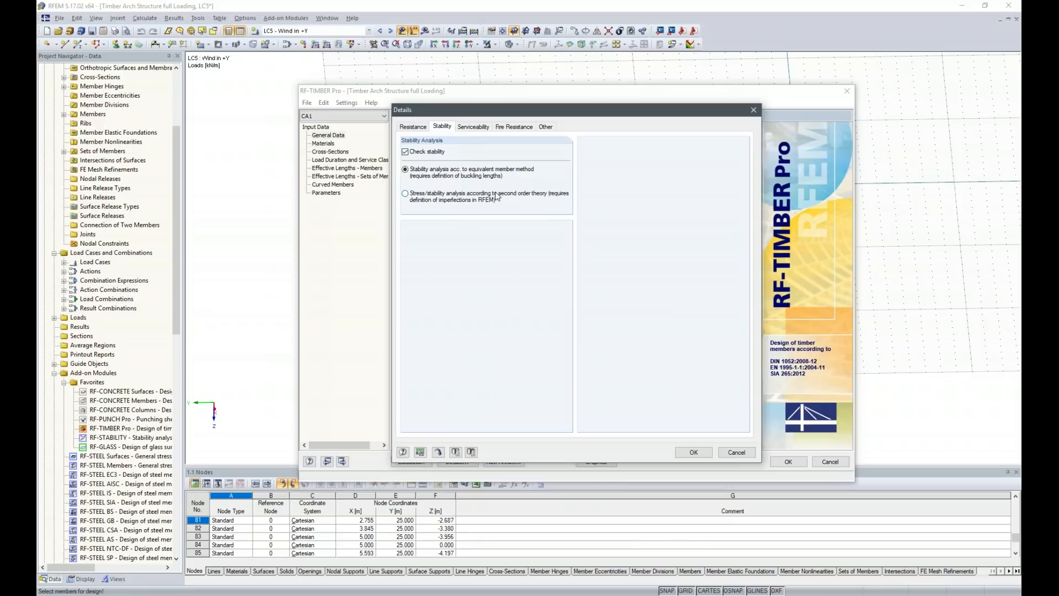
{"action": "left_click", "coordinate": [407, 196]}
{"action": "left_click", "coordinate": [545, 126]}
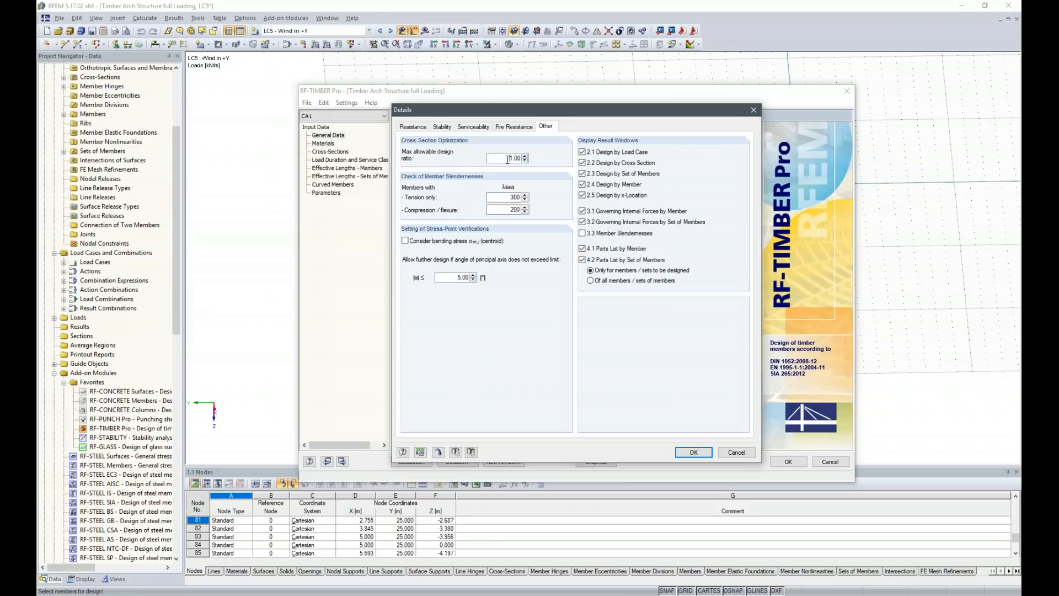
{"action": "type", "text": ".9"}
{"action": "left_click", "coordinate": [693, 451]}
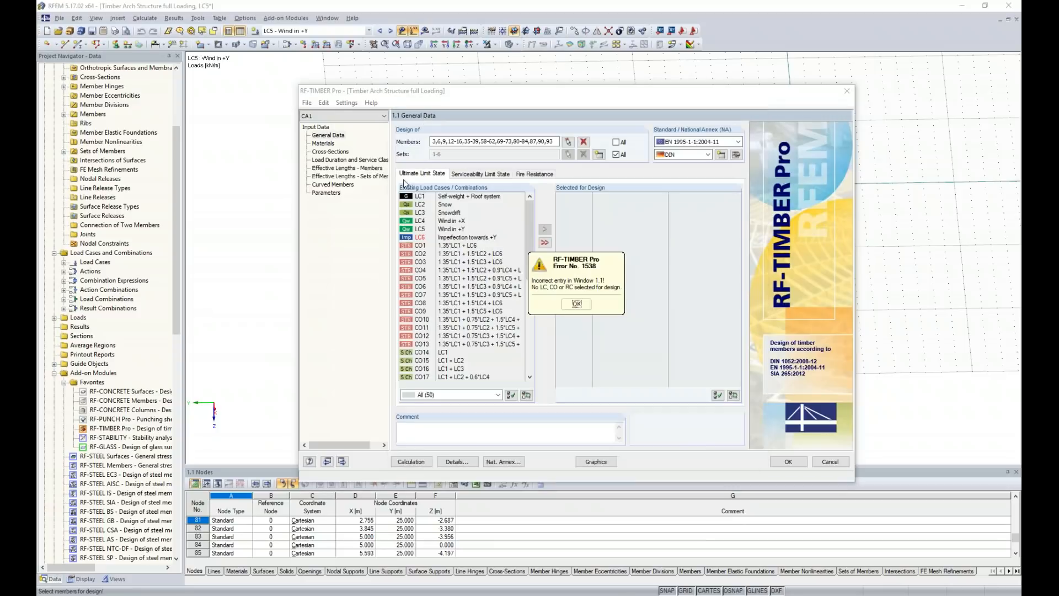
- Select result combination RC1, ULS (STR/GEO), for the ultimate limit state design
{"action": "left_click", "coordinate": [576, 303]}
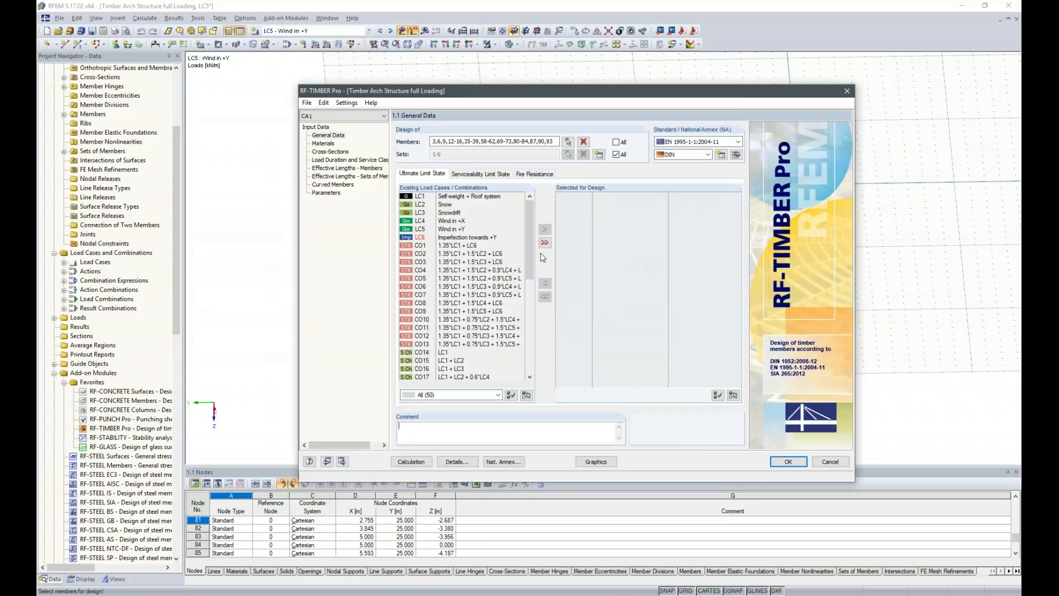
{"action": "left_click_drag", "start_coordinate": [530, 229], "coordinate": [528, 333]}
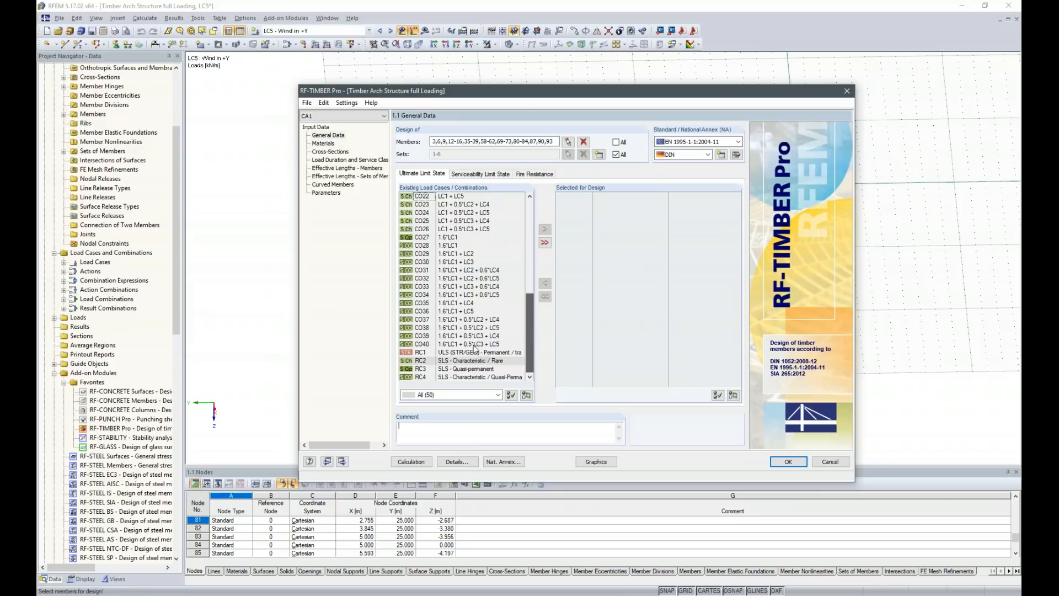
{"action": "double_click", "coordinate": [425, 354]}
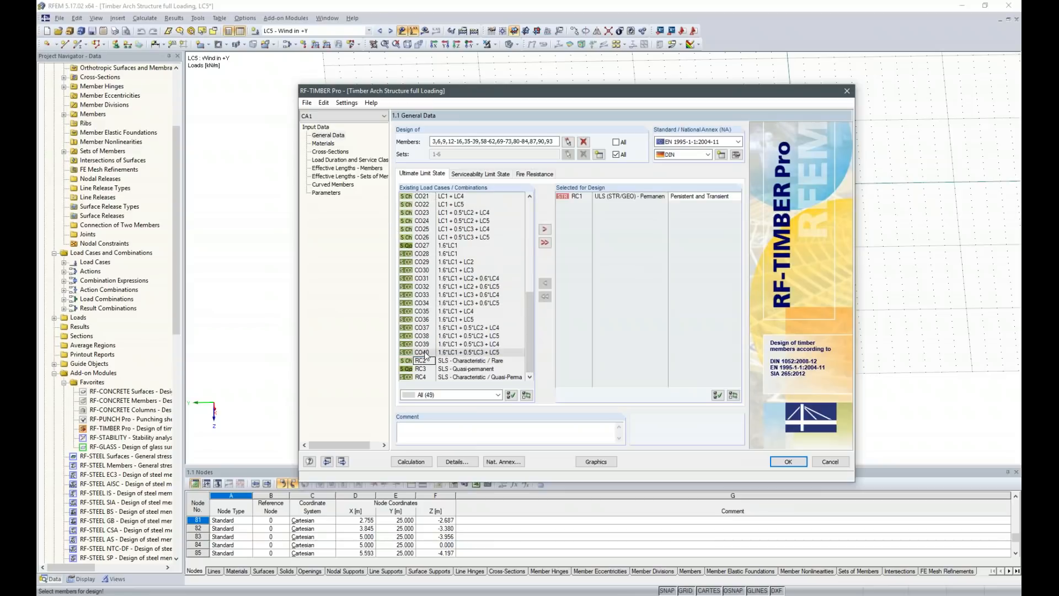
- Select result combinations RC2, RC3 and RC4 for the serviceability limit state design
{"action": "left_click", "coordinate": [480, 174]}
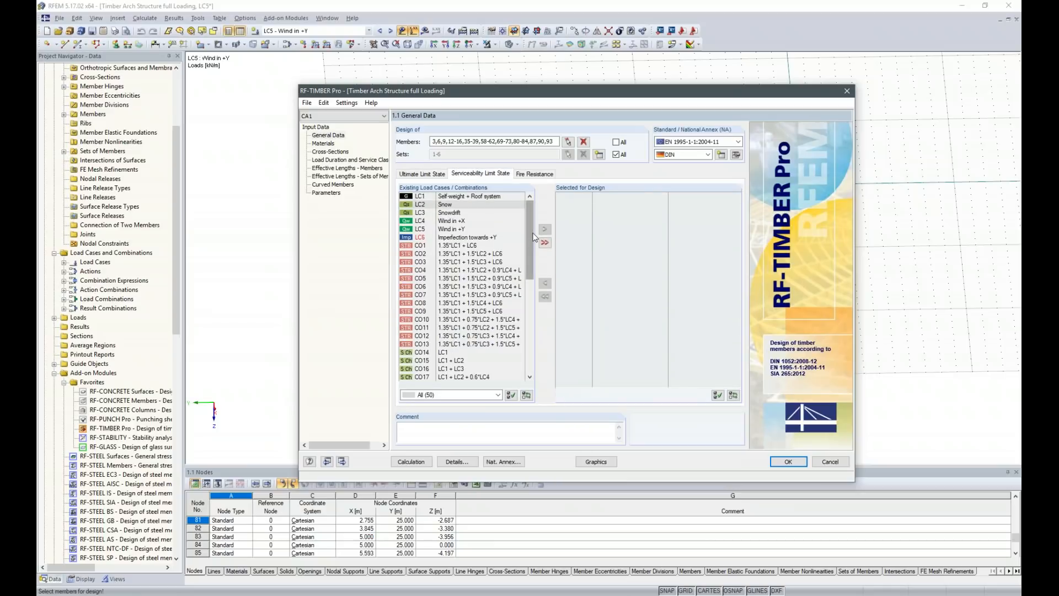
{"action": "left_click_drag", "start_coordinate": [530, 234], "coordinate": [527, 342]}
{"action": "left_click_drag", "start_coordinate": [422, 360], "coordinate": [424, 375]}
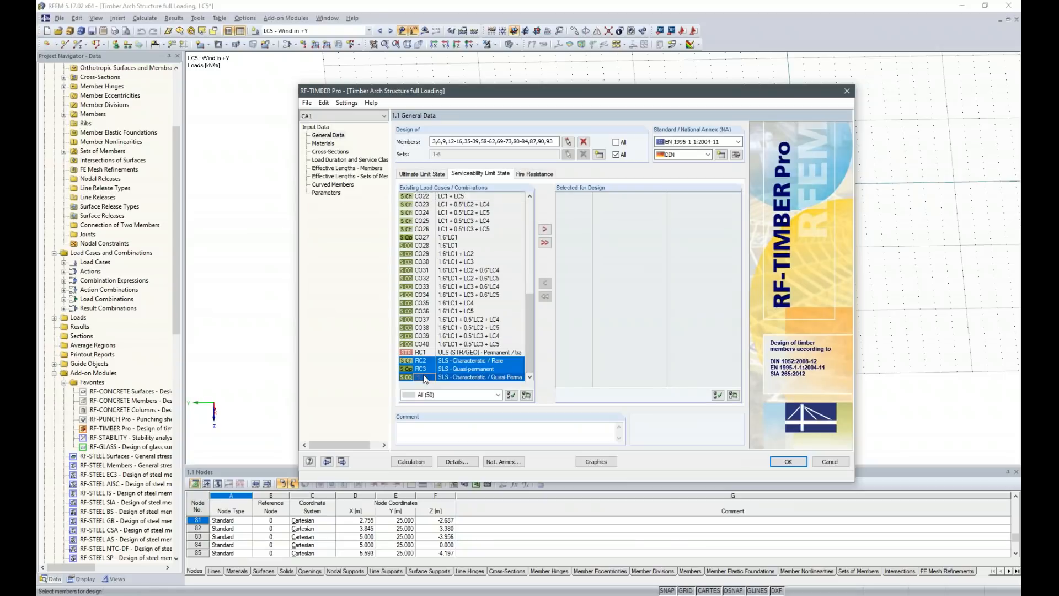
{"action": "left_click", "coordinate": [544, 228]}
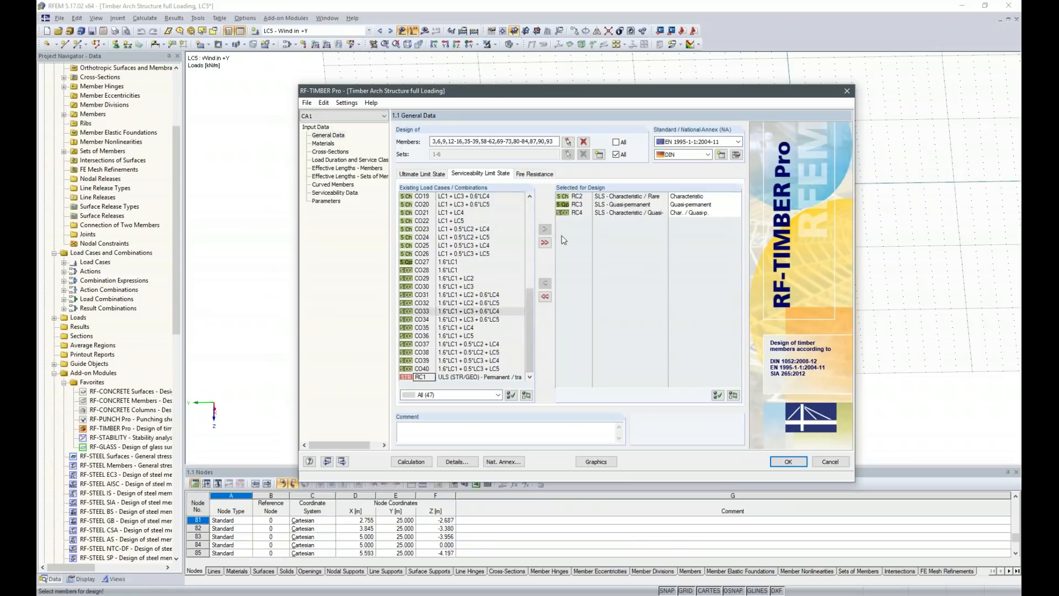
- Review the design materials, and activate optimization of width b and height h for cross-section T-Rectangle 140/440
{"action": "left_click", "coordinate": [330, 144]}
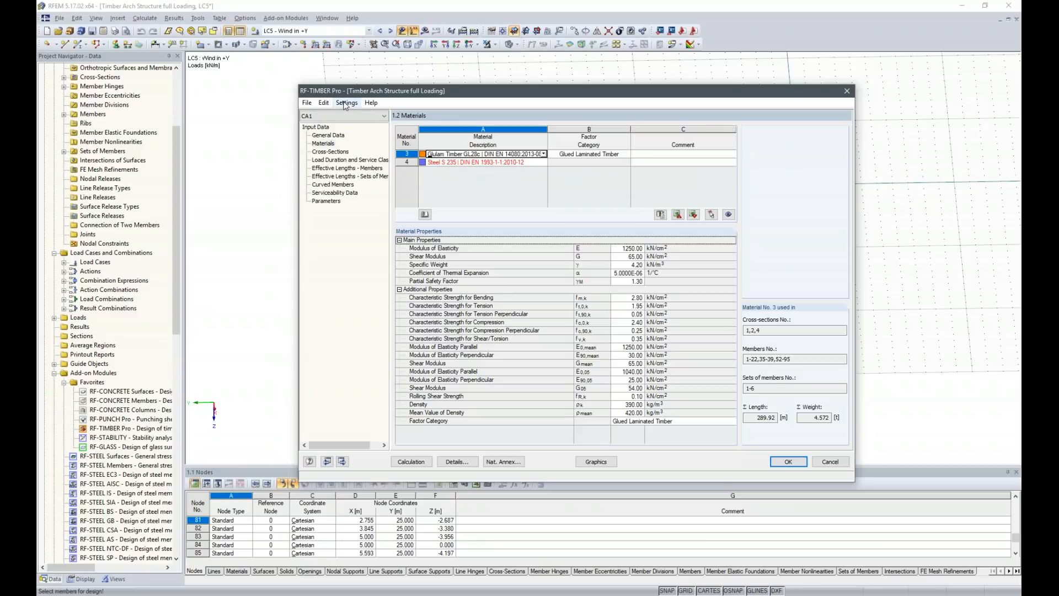
{"action": "left_click", "coordinate": [329, 152]}
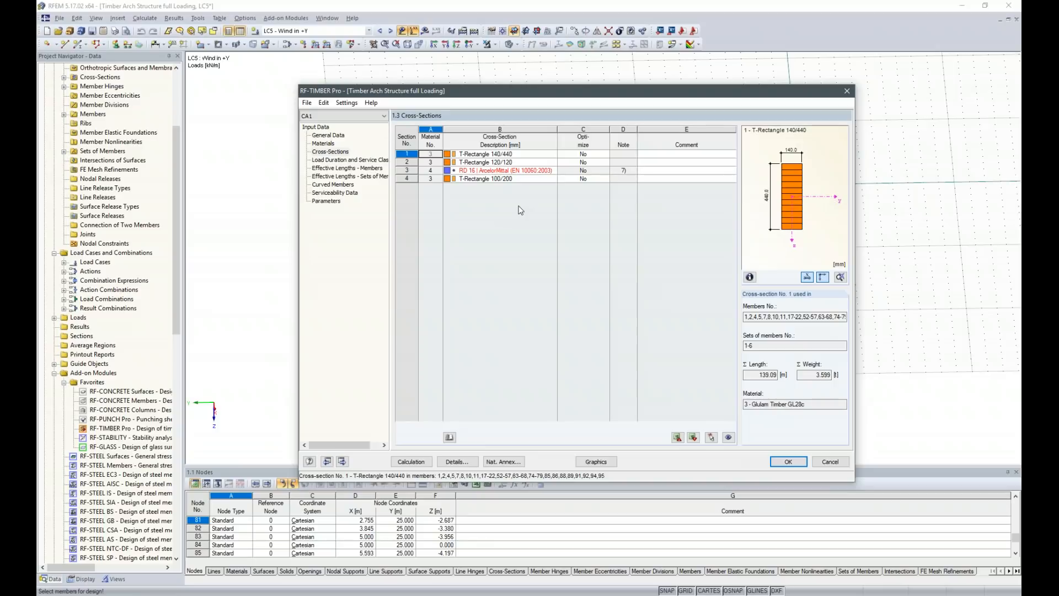
{"action": "left_click", "coordinate": [511, 154]}
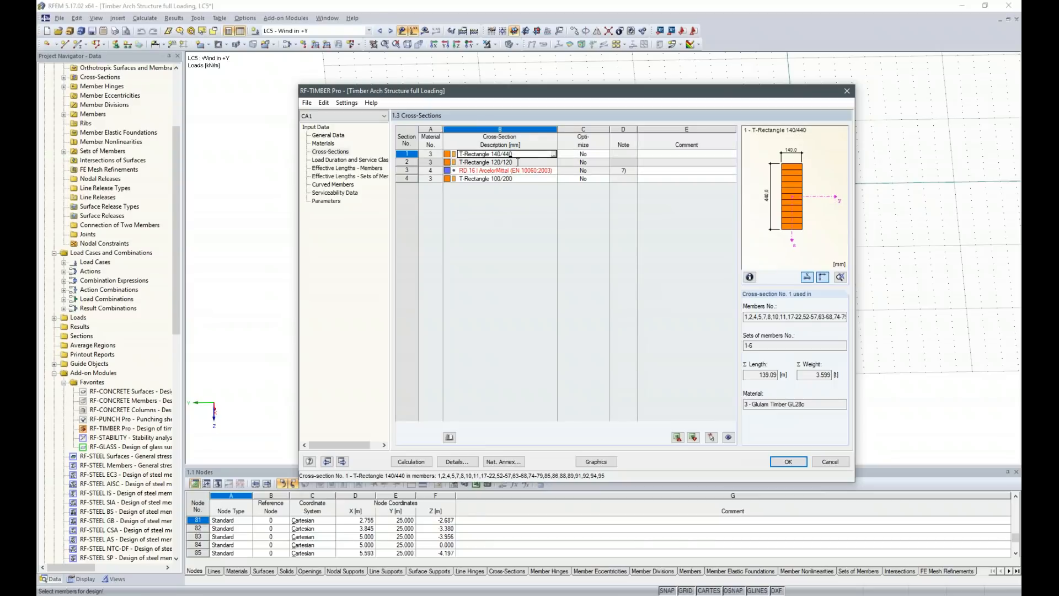
{"action": "left_click", "coordinate": [587, 154]}
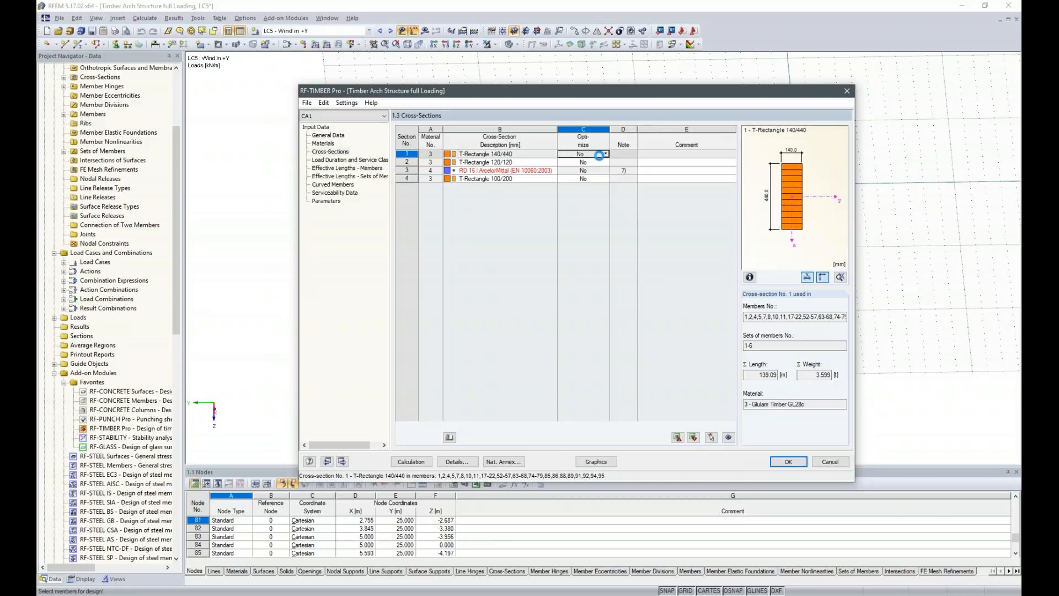
{"action": "left_click", "coordinate": [605, 154]}
{"action": "left_click", "coordinate": [587, 162]}
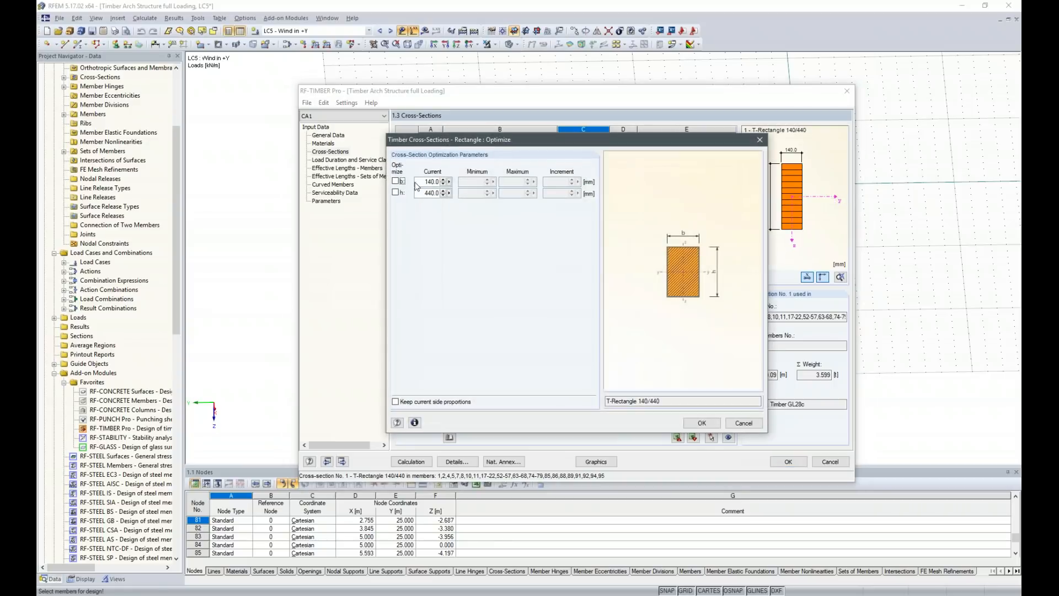
{"action": "left_click", "coordinate": [396, 181]}
{"action": "left_click", "coordinate": [396, 193]}
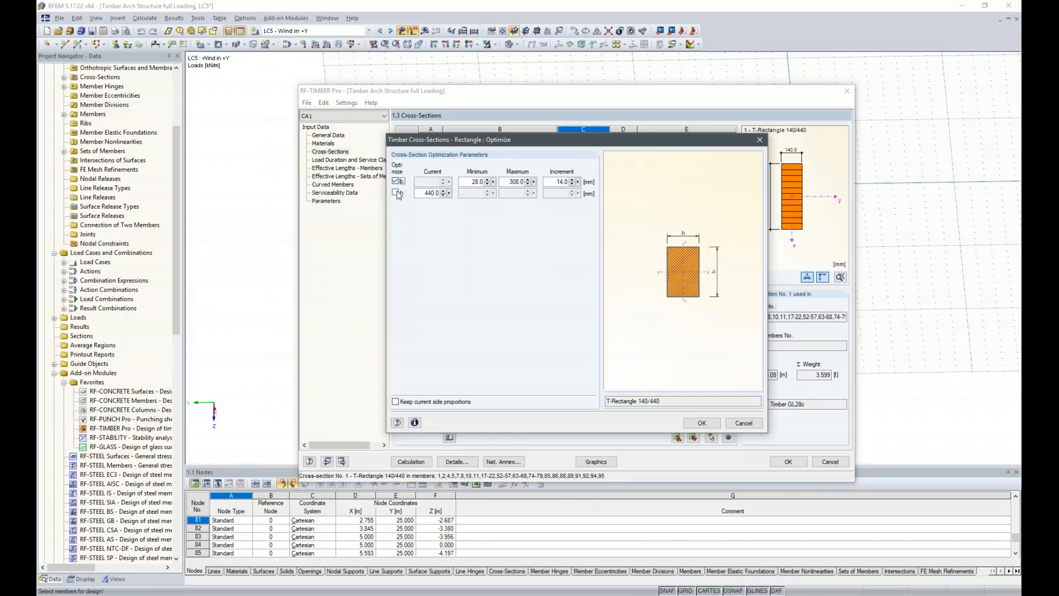
- Set the optimization minimum to 120 mm and the increment to 20 mm for both width and height of the T-Rectangle 140/440 section
{"action": "double_click", "coordinate": [470, 181]}
{"action": "type", "text": "12"}
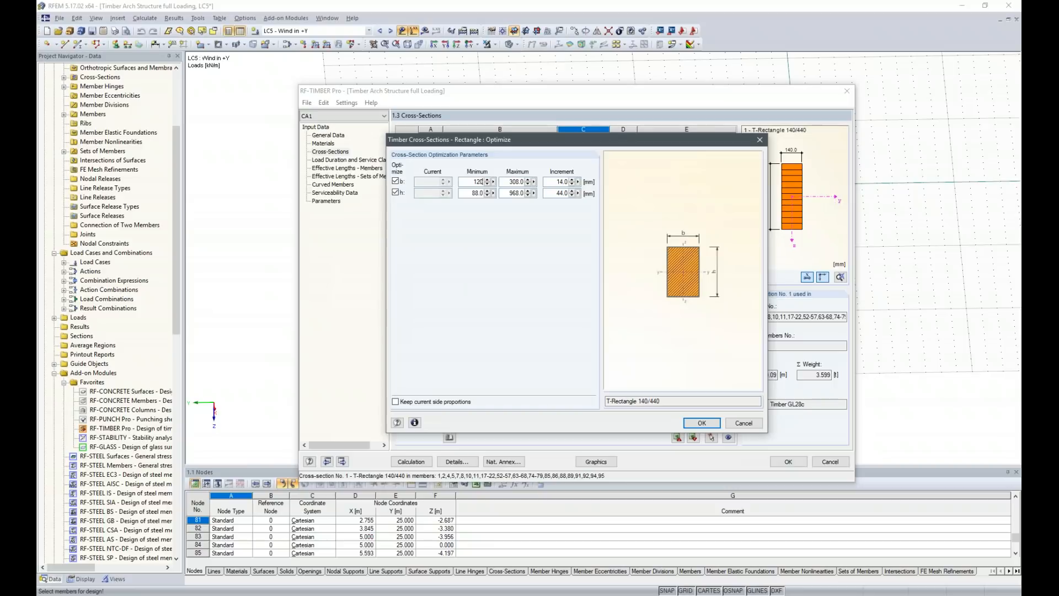
{"action": "type", "text": "0"}
{"action": "key", "text": "Tab"}
{"action": "key", "text": "Tab"}
{"action": "type", "text": "20"}
{"action": "key", "text": "Tab"}
{"action": "type", "text": "120"}
{"action": "key", "text": "Tab"}
{"action": "key", "text": "Tab"}
{"action": "type", "text": "20"}
{"action": "left_click", "coordinate": [700, 423]}
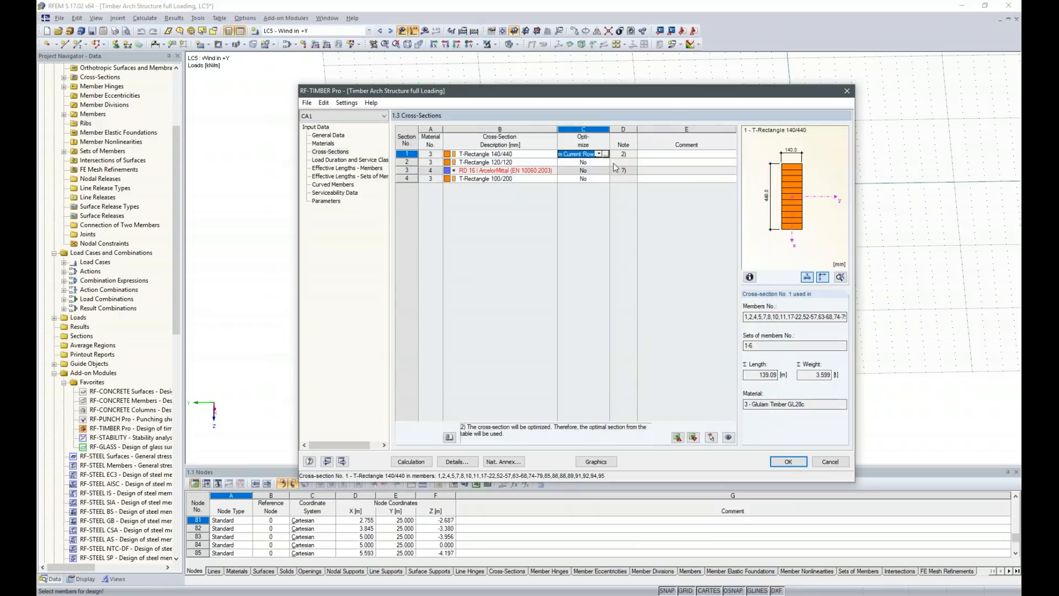
- Activate optimization of height h for cross-section T-Rectangle 100/200
{"action": "left_click", "coordinate": [583, 178]}
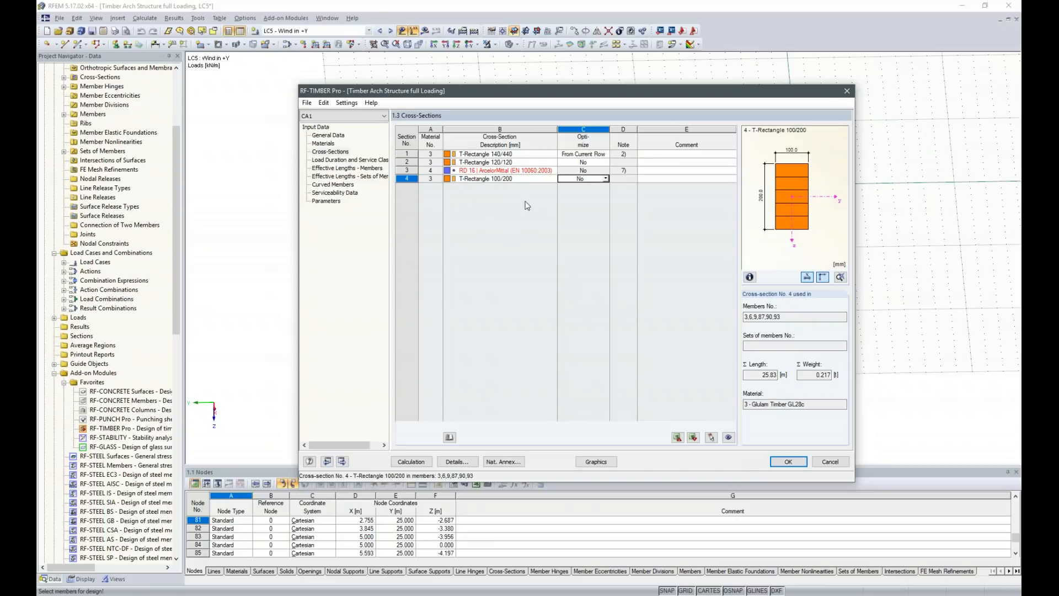
{"action": "left_click", "coordinate": [605, 178]}
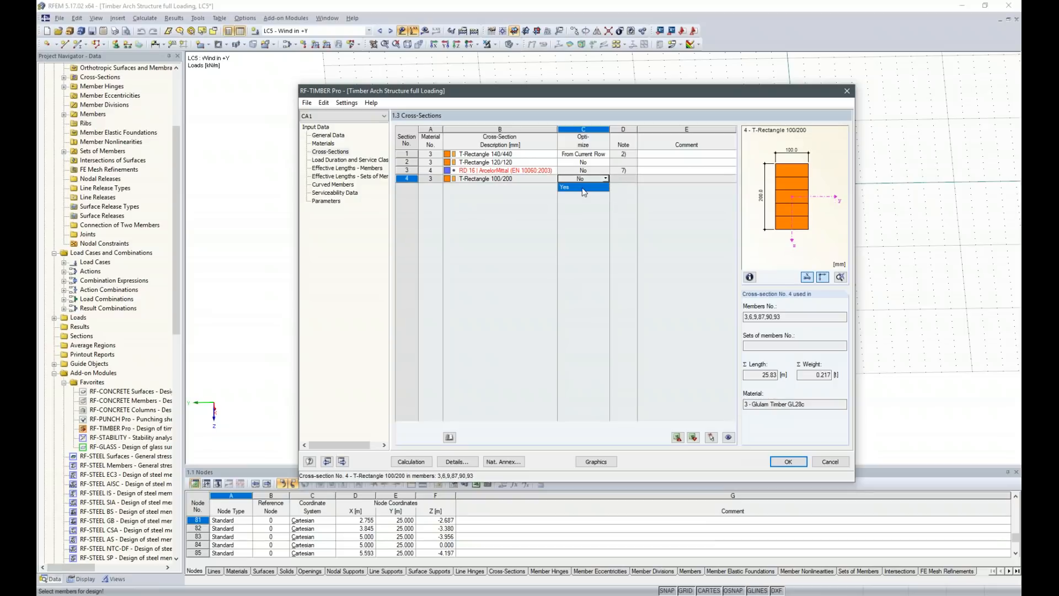
{"action": "left_click", "coordinate": [582, 188]}
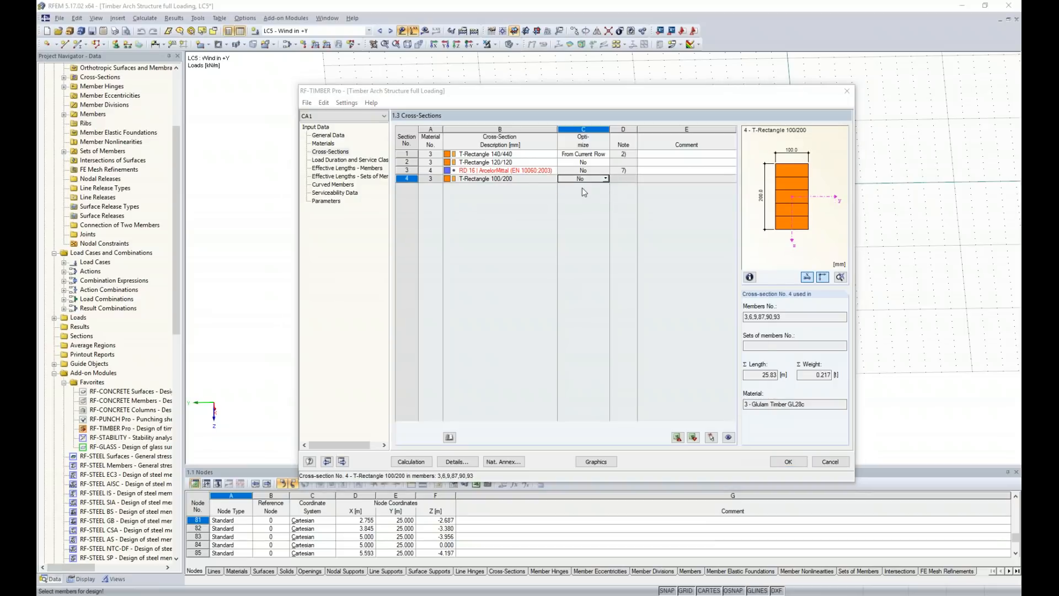
{"action": "left_click", "coordinate": [395, 192]}
{"action": "left_click", "coordinate": [468, 194]}
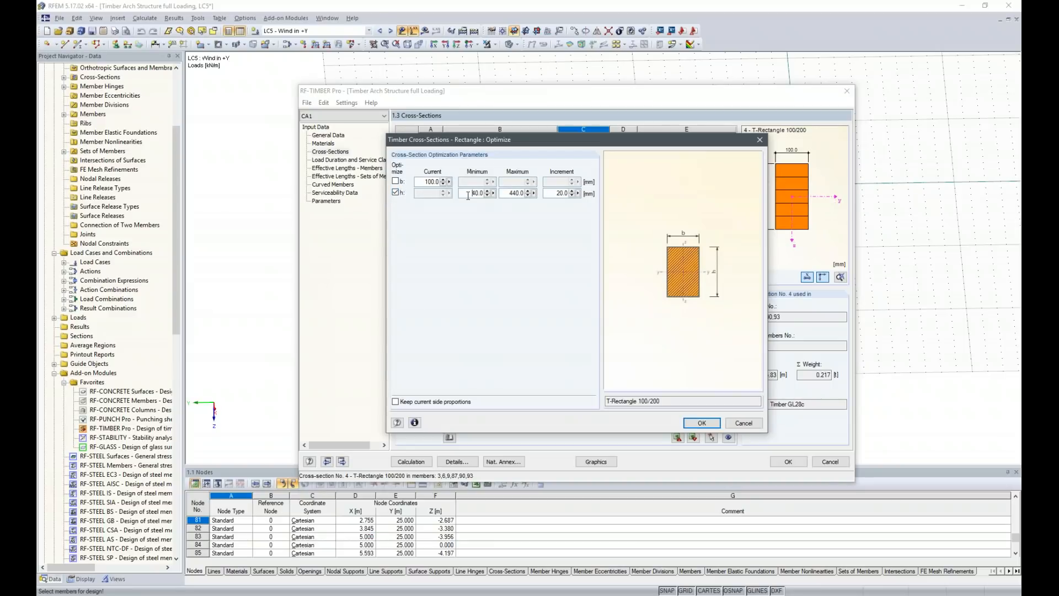
{"action": "left_click", "coordinate": [701, 422]}
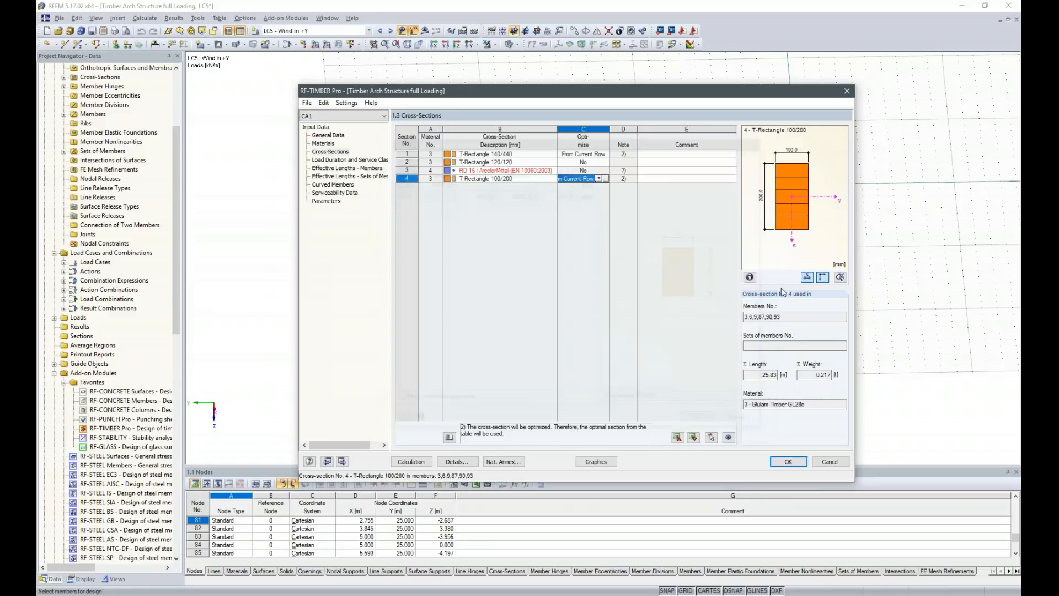
- Review the load duration and service class settings, and the lateral-torsional buckling lengths for members and sets of members
{"action": "left_click", "coordinate": [336, 160]}
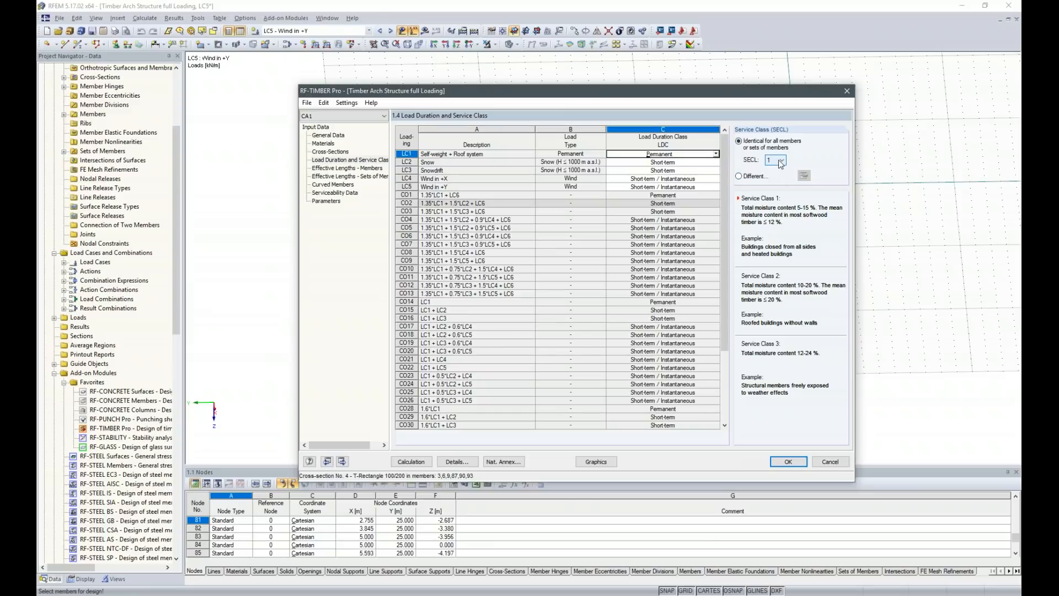
{"action": "left_click", "coordinate": [346, 169]}
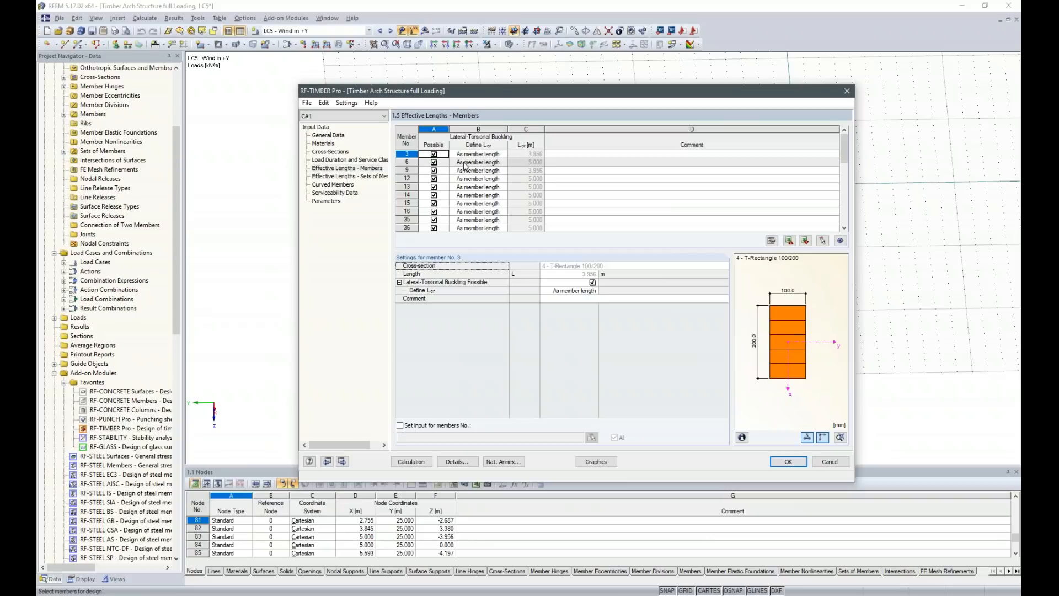
{"action": "left_click_drag", "start_coordinate": [526, 91], "coordinate": [558, 62]}
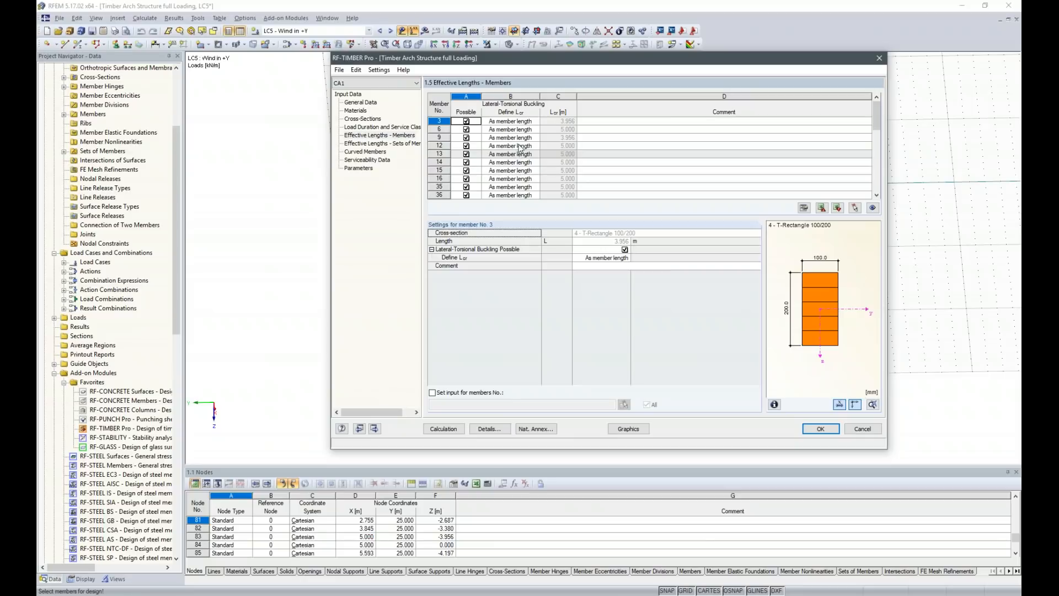
{"action": "left_click", "coordinate": [354, 145]}
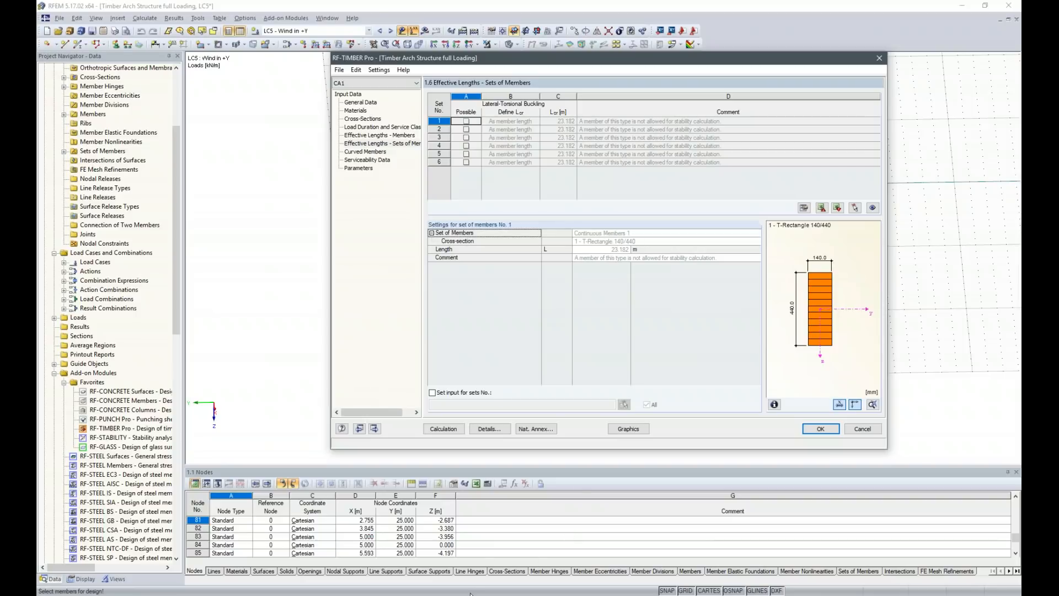
{"action": "mouse_move", "coordinate": [470, 593]}
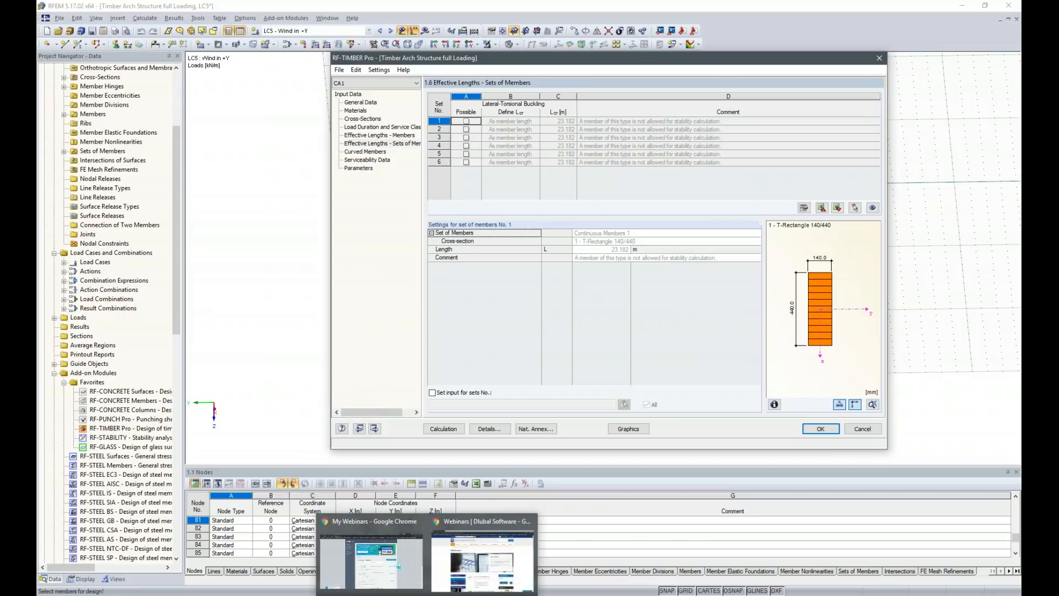
{"action": "left_click", "coordinate": [483, 557]}
{"action": "right_click", "coordinate": [536, 44]}
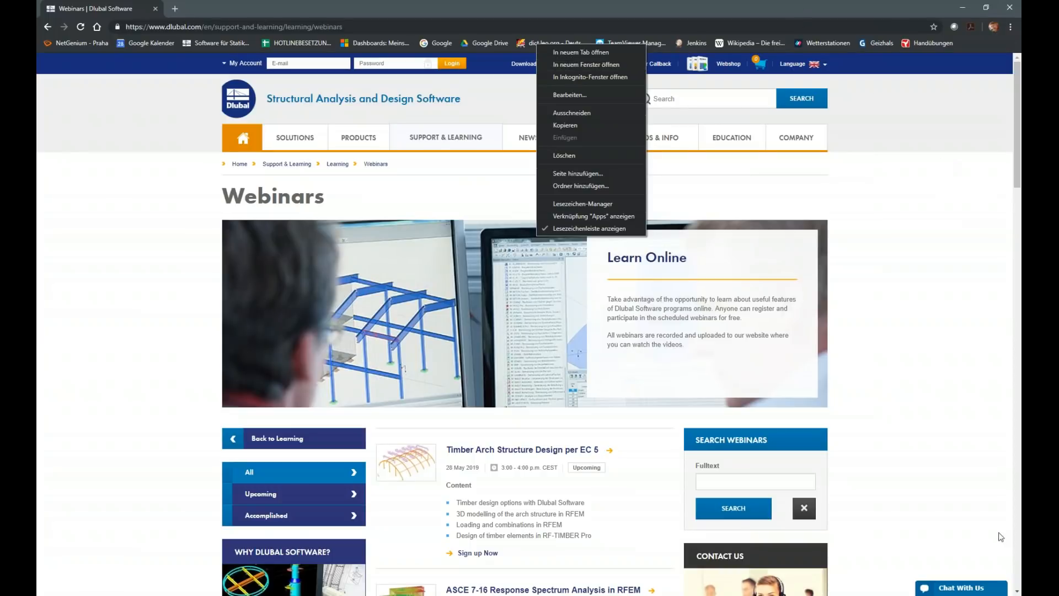
{"action": "key", "text": "alt+Tab"}
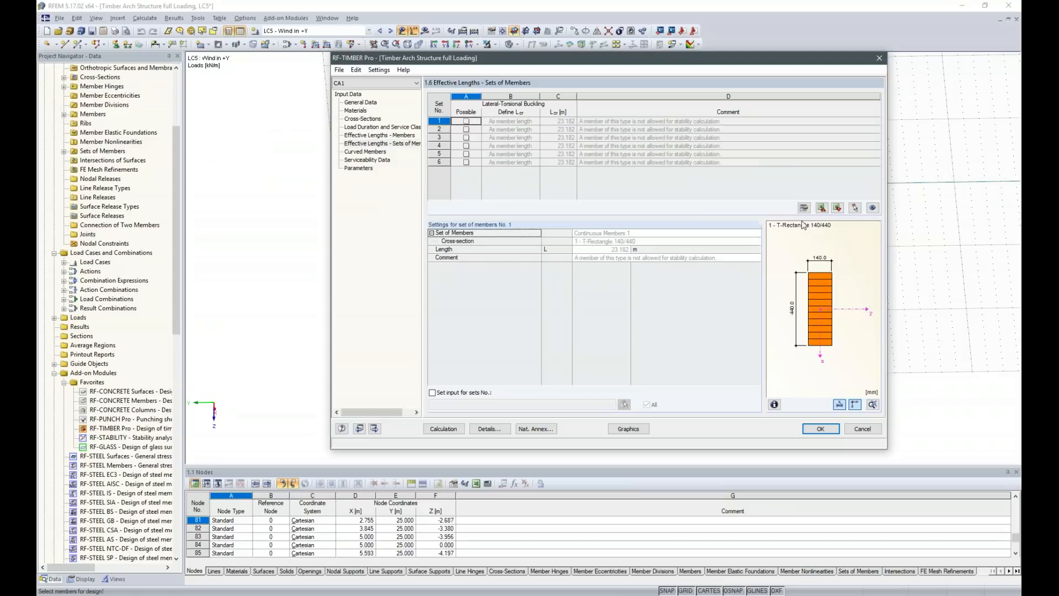
- Examine the curved members' laminate thickness and perpendicular tension settings alongside the arch model
{"action": "left_click", "coordinate": [374, 152]}
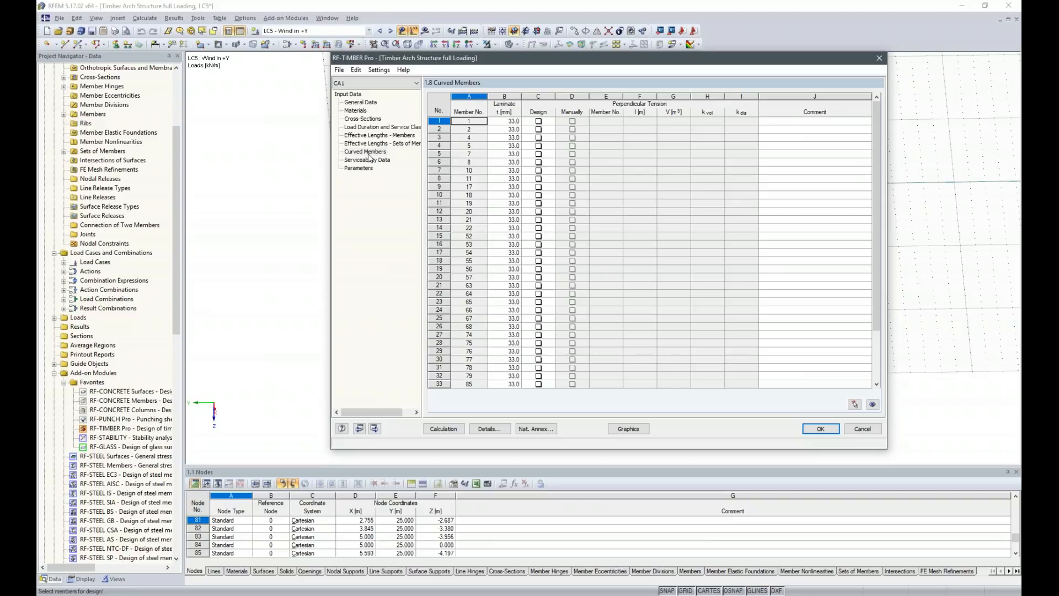
{"action": "left_click_drag", "start_coordinate": [581, 60], "coordinate": [424, 366]}
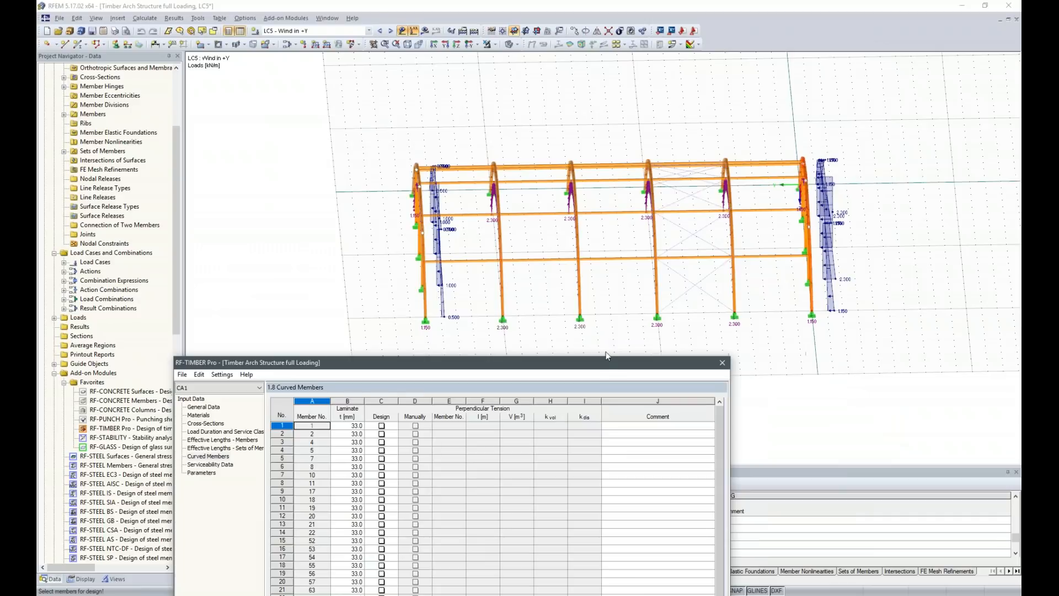
{"action": "left_click_drag", "start_coordinate": [605, 358], "coordinate": [725, 35]}
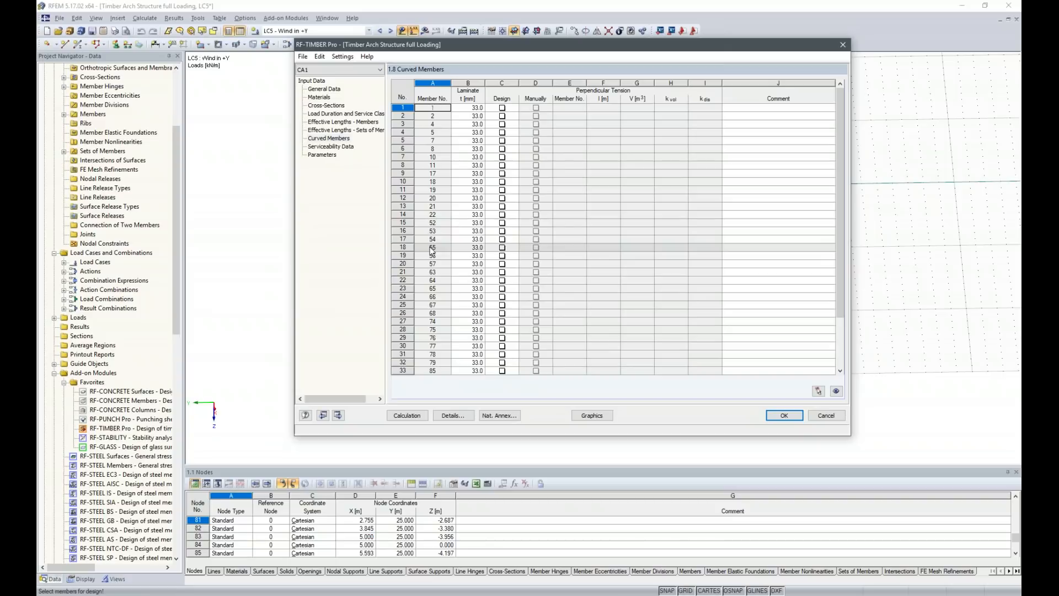
- Define the serviceability data in the first row with reference to Set of Members No. 1
{"action": "left_click", "coordinate": [330, 147]}
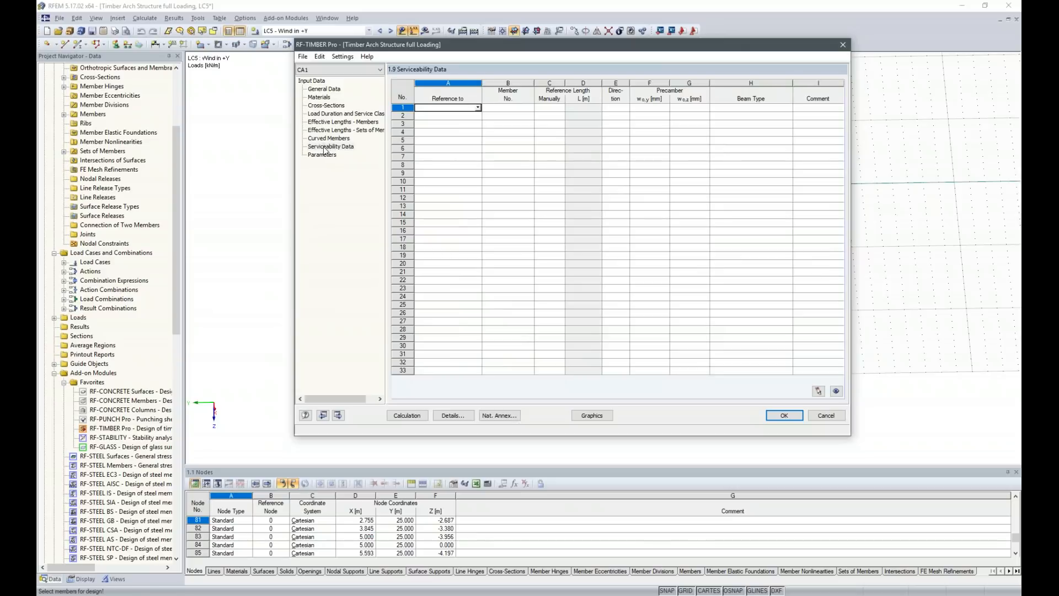
{"action": "left_click", "coordinate": [478, 107]}
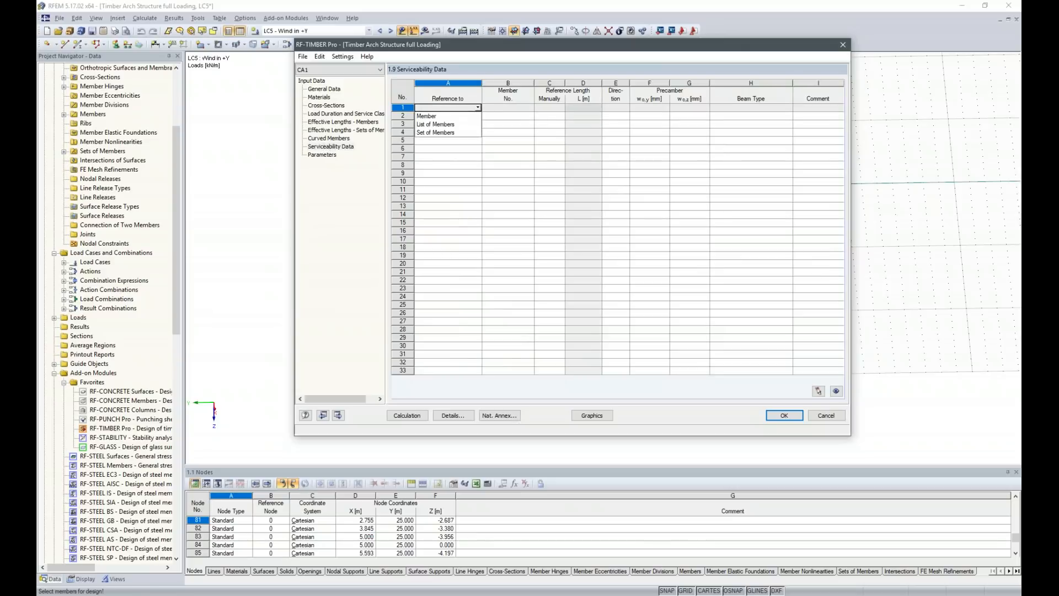
{"action": "left_click", "coordinate": [457, 134]}
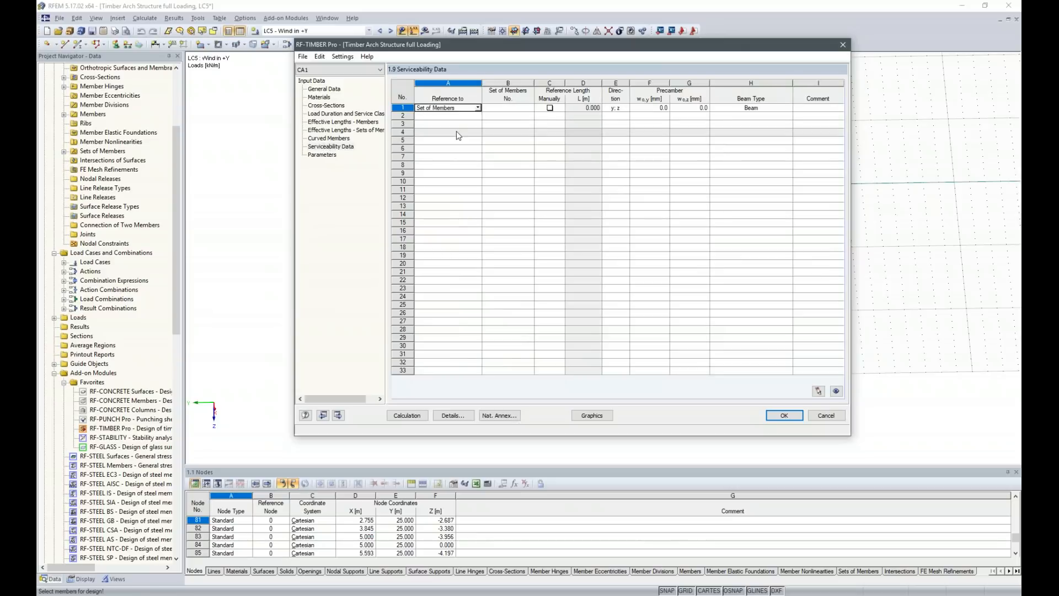
{"action": "left_click", "coordinate": [497, 108]}
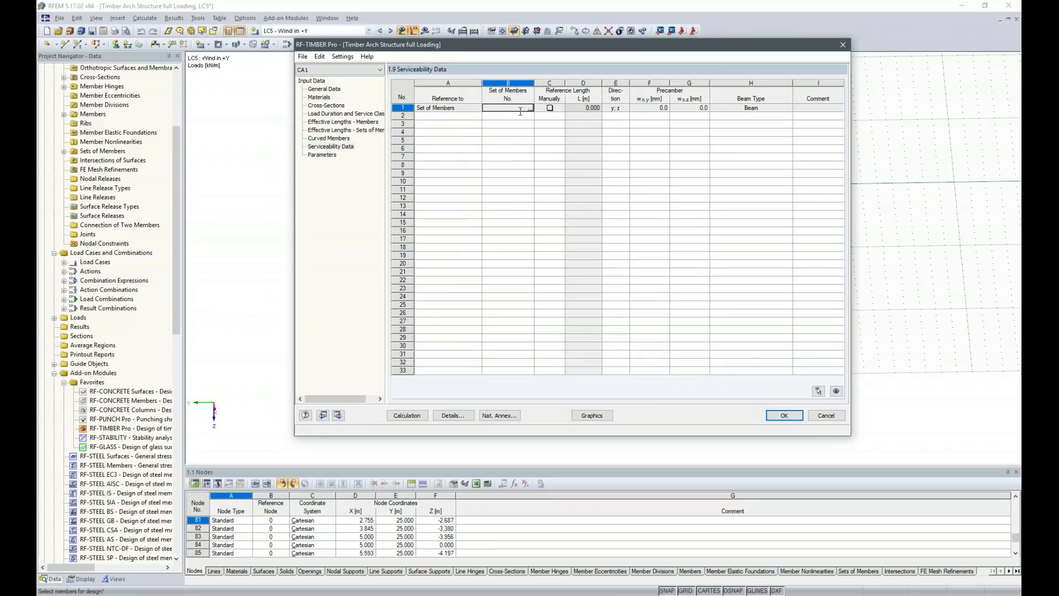
{"action": "type", "text": "1-6"}
{"action": "left_click", "coordinate": [550, 140]}
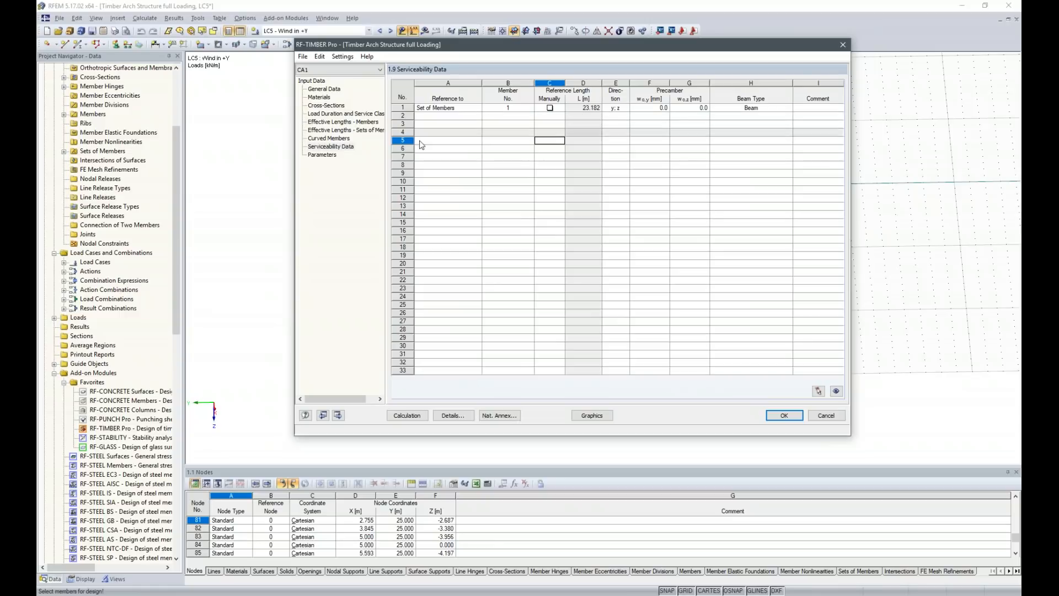
- Set the reduction type of the first design parameter entry to Shear Force Reduction
{"action": "left_click", "coordinate": [323, 154]}
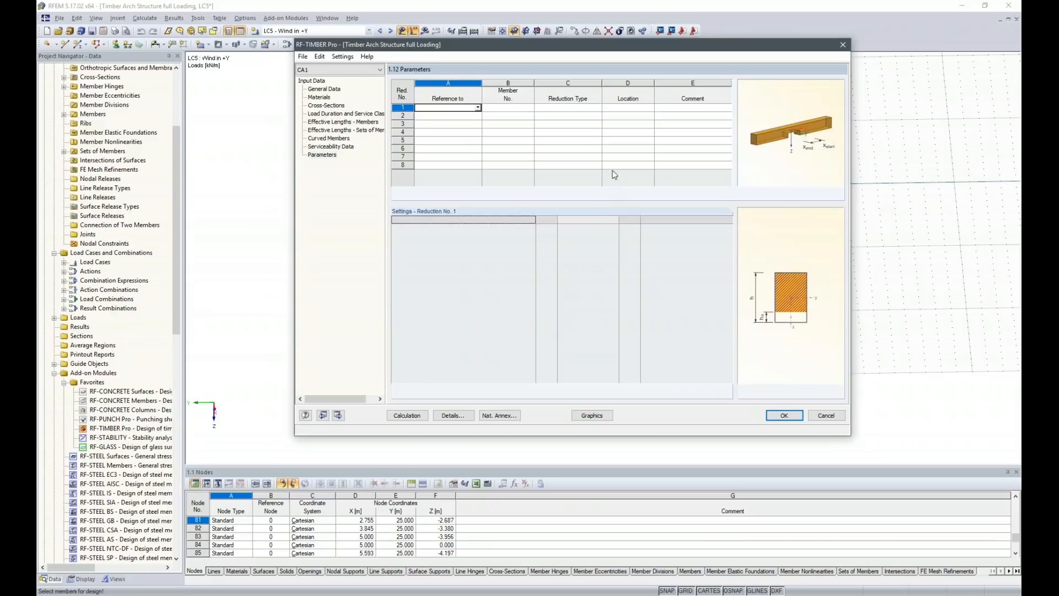
{"action": "left_click", "coordinate": [573, 107]}
{"action": "left_click", "coordinate": [598, 108]}
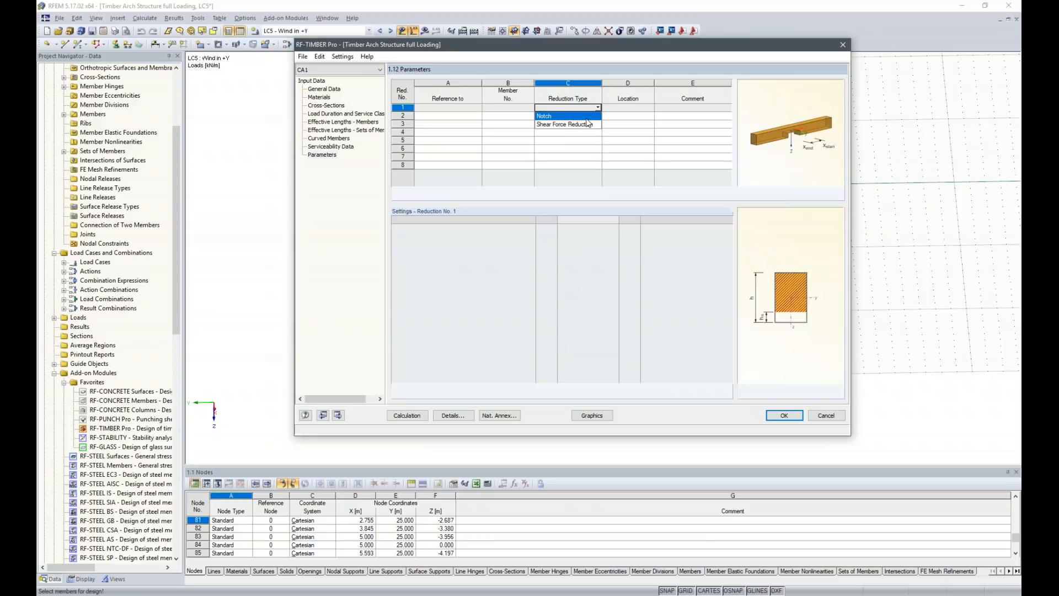
{"action": "left_click", "coordinate": [566, 125]}
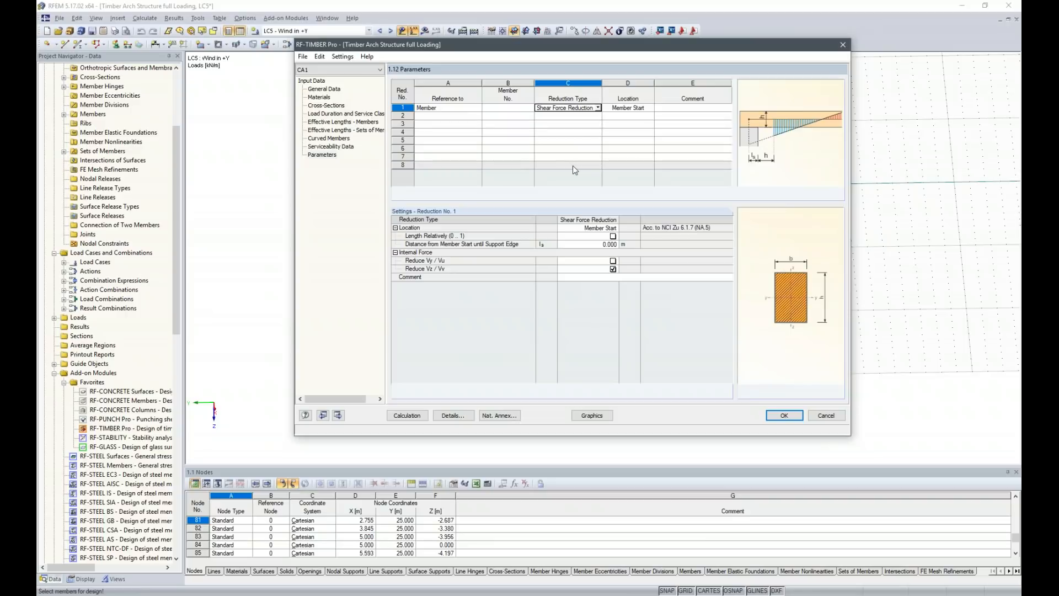
- Run the timber design calculation and look through the design ratios by load case
{"action": "left_click", "coordinate": [407, 415]}
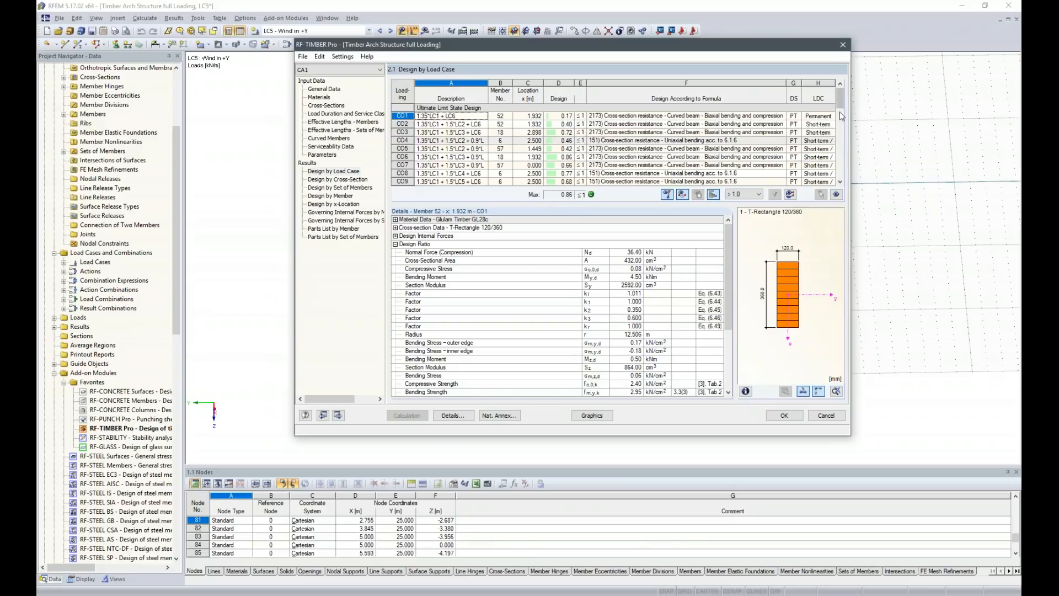
{"action": "scroll", "coordinate": [842, 103], "scroll_direction": "down", "scroll_amount": 1}
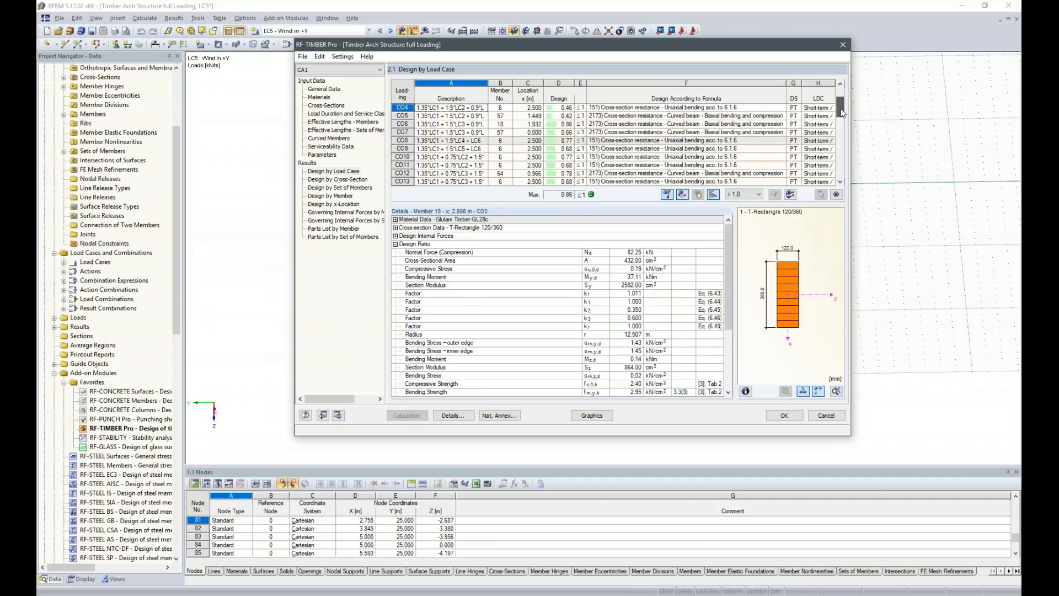
- Examine the design by cross-section, including the curved beam biaxial bending check of section 1 and the lateral buckling check of T-Rectangle 100/200
{"action": "left_click", "coordinate": [339, 180]}
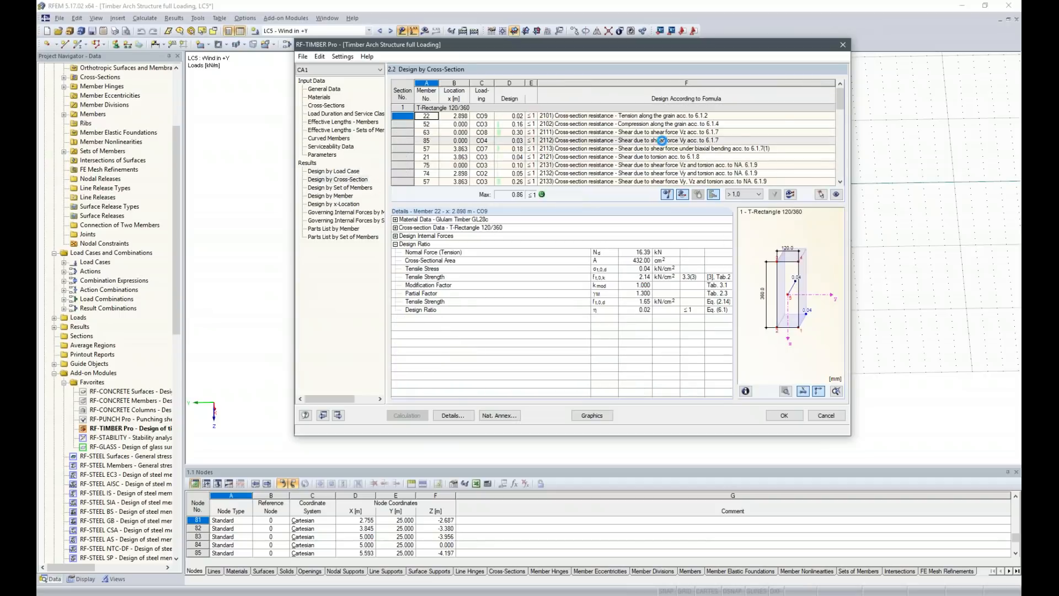
{"action": "scroll", "coordinate": [546, 181], "scroll_direction": "down", "scroll_amount": 2}
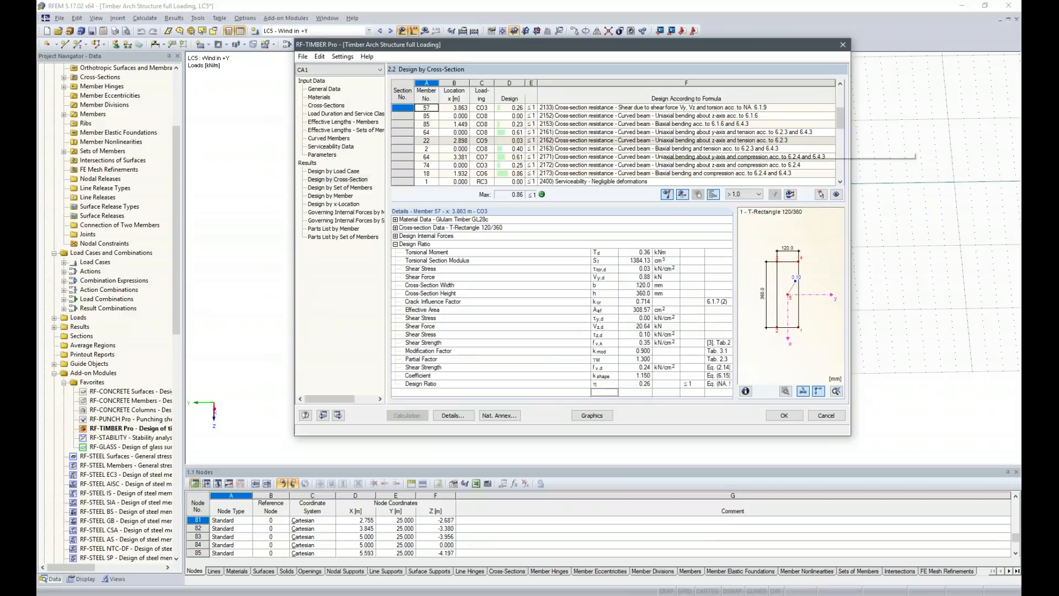
{"action": "left_click", "coordinate": [518, 175]}
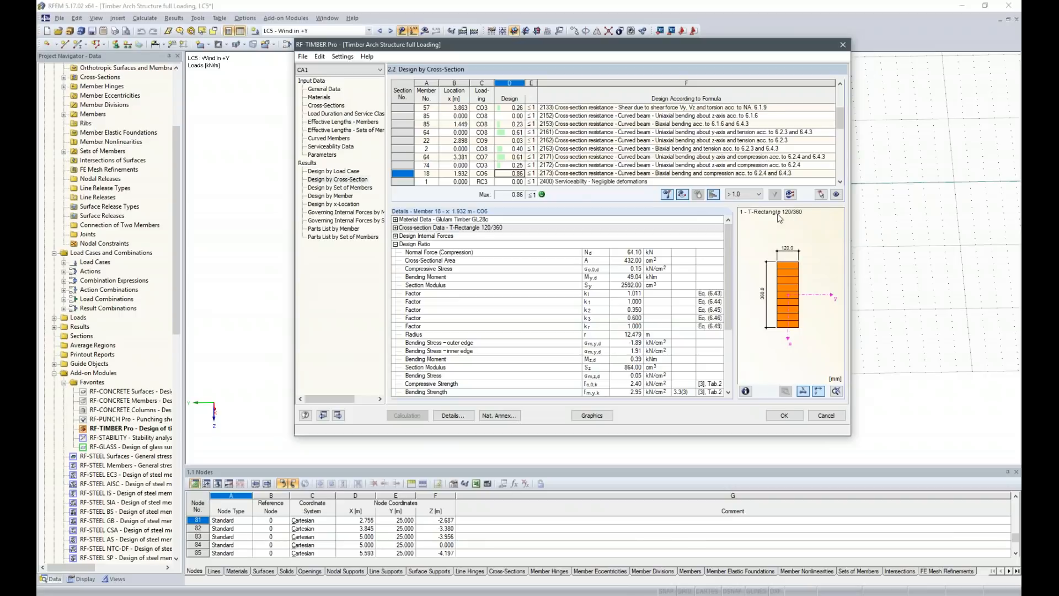
{"action": "left_click", "coordinate": [535, 181]}
{"action": "scroll", "coordinate": [535, 165], "scroll_direction": "down", "scroll_amount": 3}
{"action": "scroll", "coordinate": [538, 155], "scroll_direction": "down", "scroll_amount": 2}
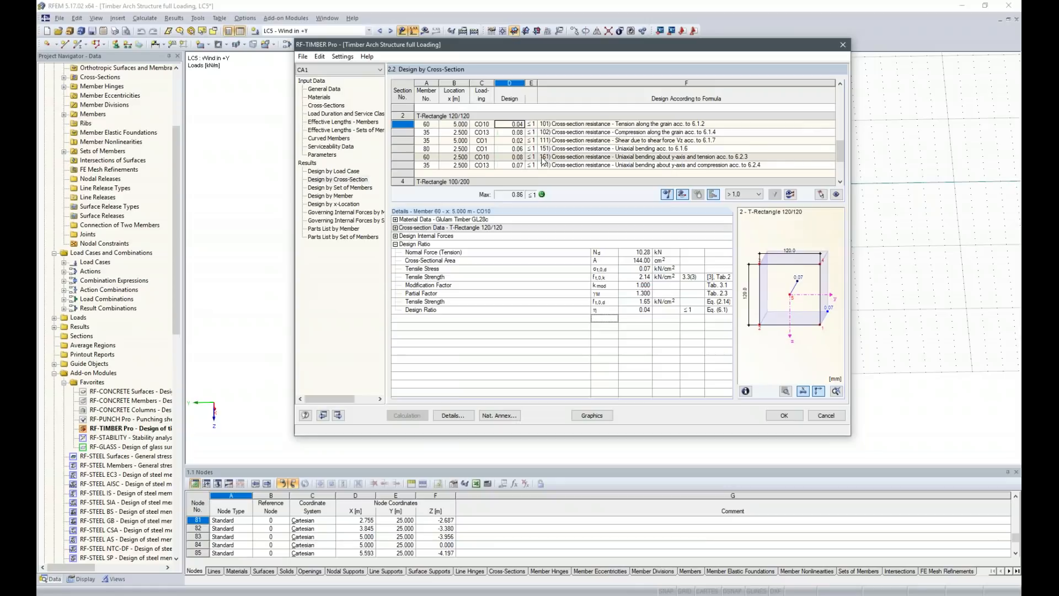
{"action": "scroll", "coordinate": [541, 158], "scroll_direction": "down", "scroll_amount": 1}
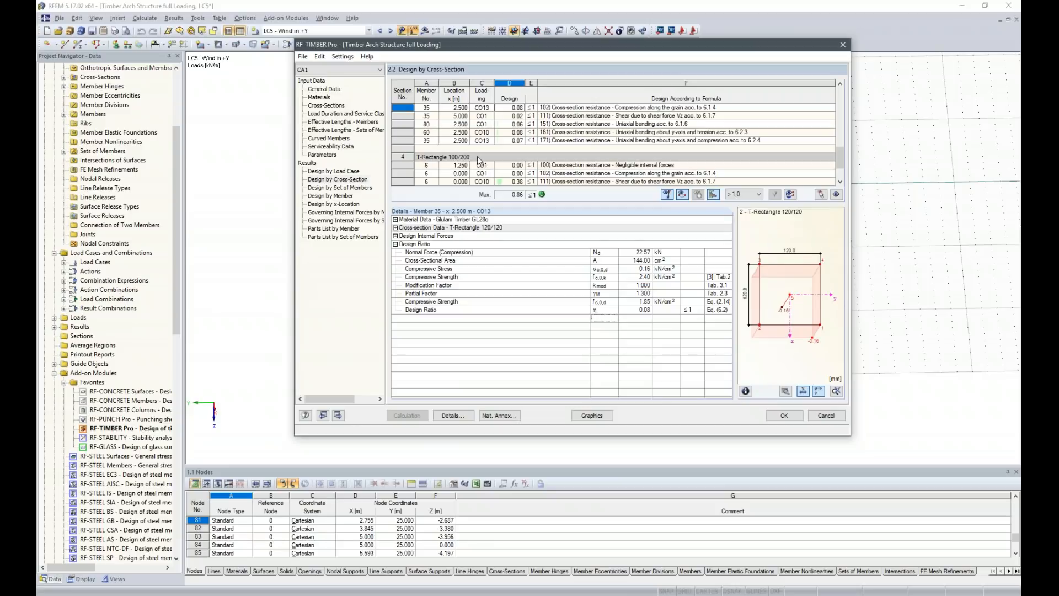
{"action": "scroll", "coordinate": [483, 158], "scroll_direction": "down", "scroll_amount": 4}
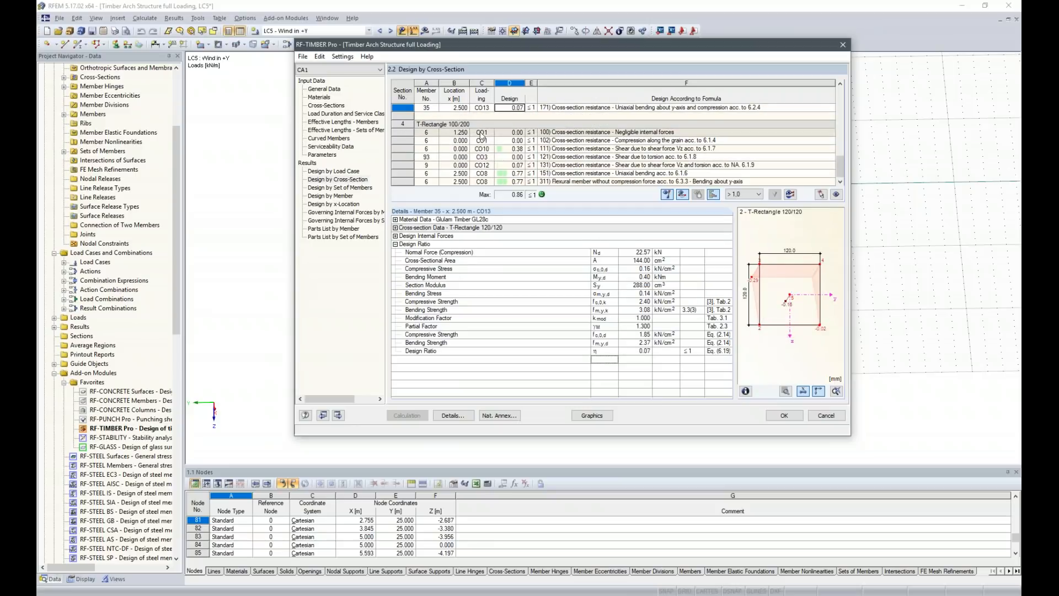
{"action": "left_click", "coordinate": [518, 182]}
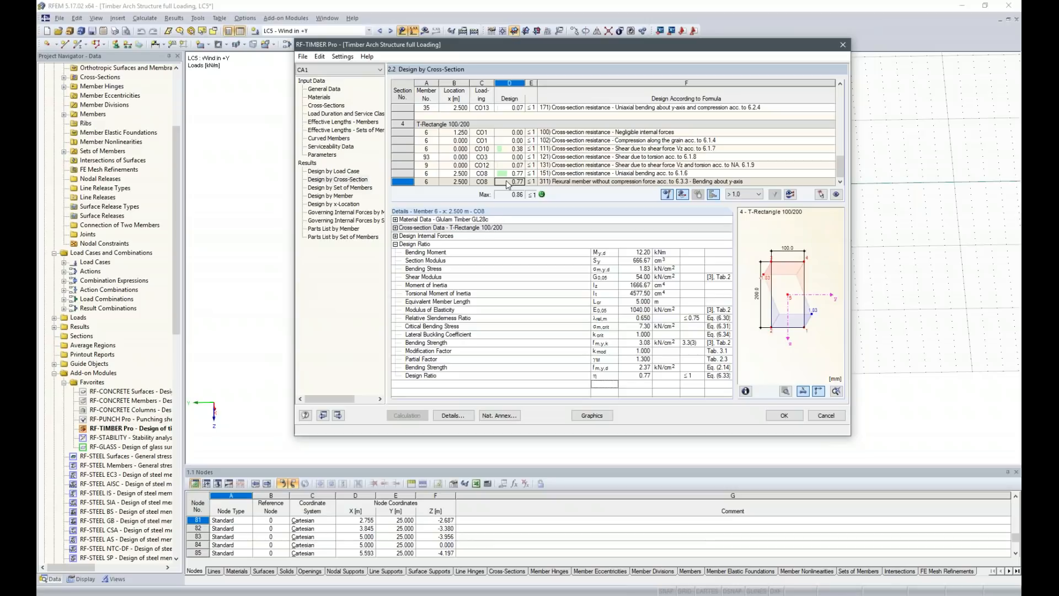
- Change cross-section 1 to T-Rectangle 120/380 and cross-section 4 to T-Rectangle 100/180
{"action": "left_click", "coordinate": [337, 106]}
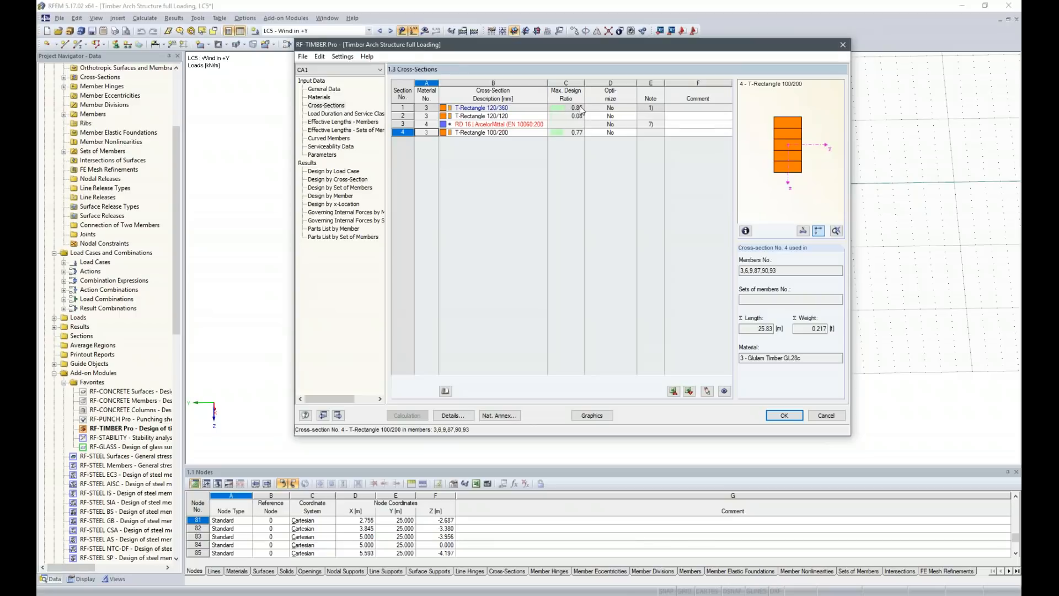
{"action": "left_click", "coordinate": [514, 107]}
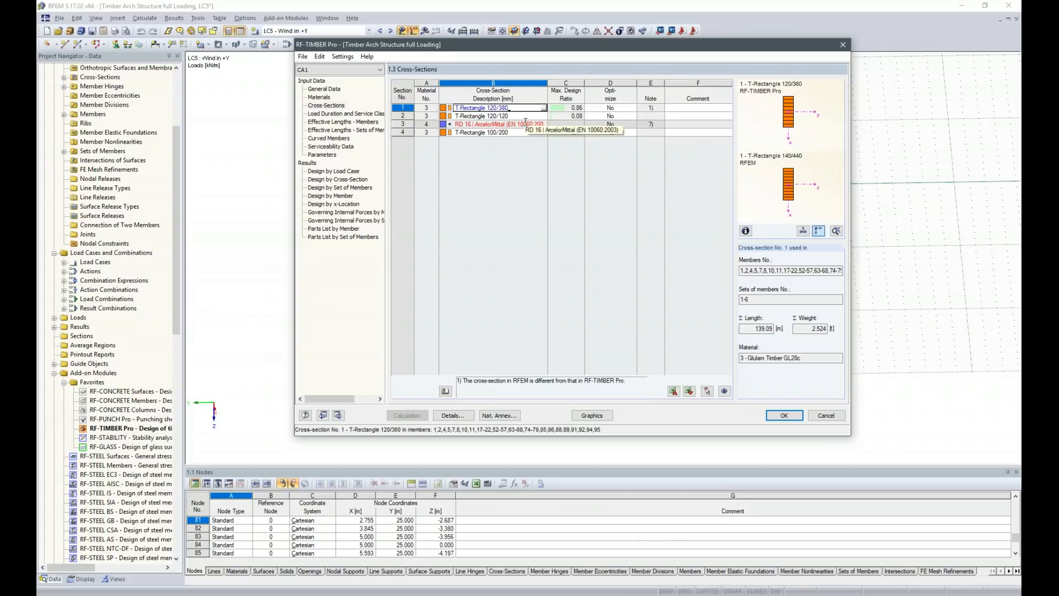
{"action": "left_click", "coordinate": [513, 132]}
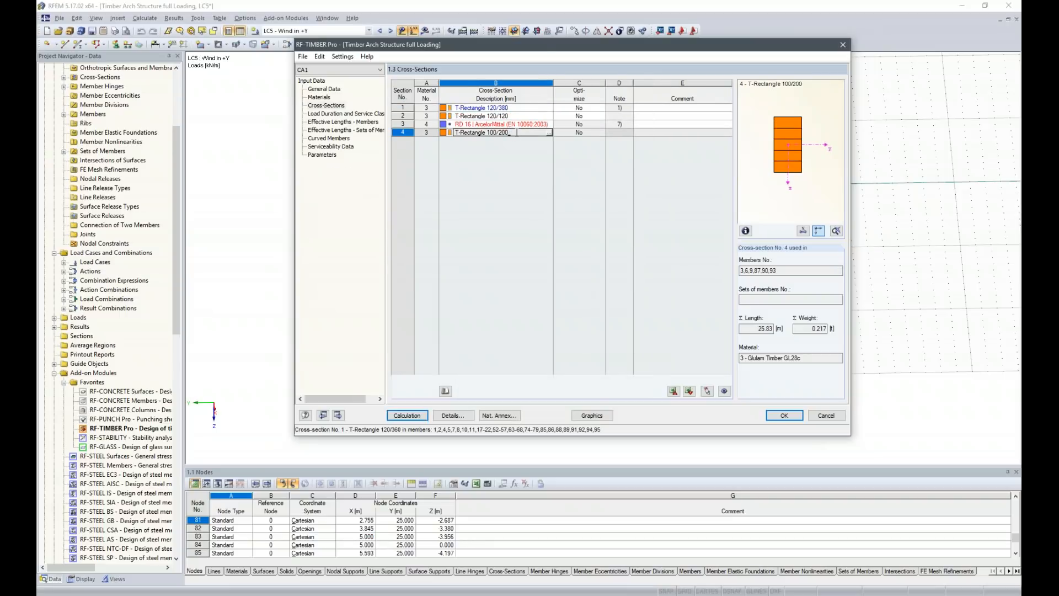
{"action": "key", "text": "BackSpace"}
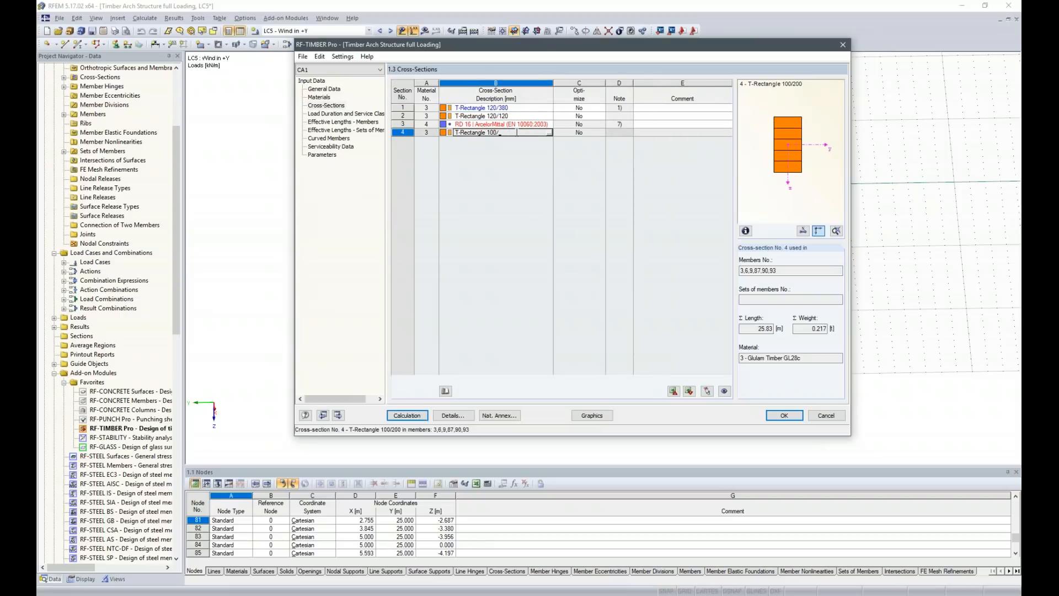
{"action": "type", "text": "180"}
{"action": "left_click", "coordinate": [520, 115]}
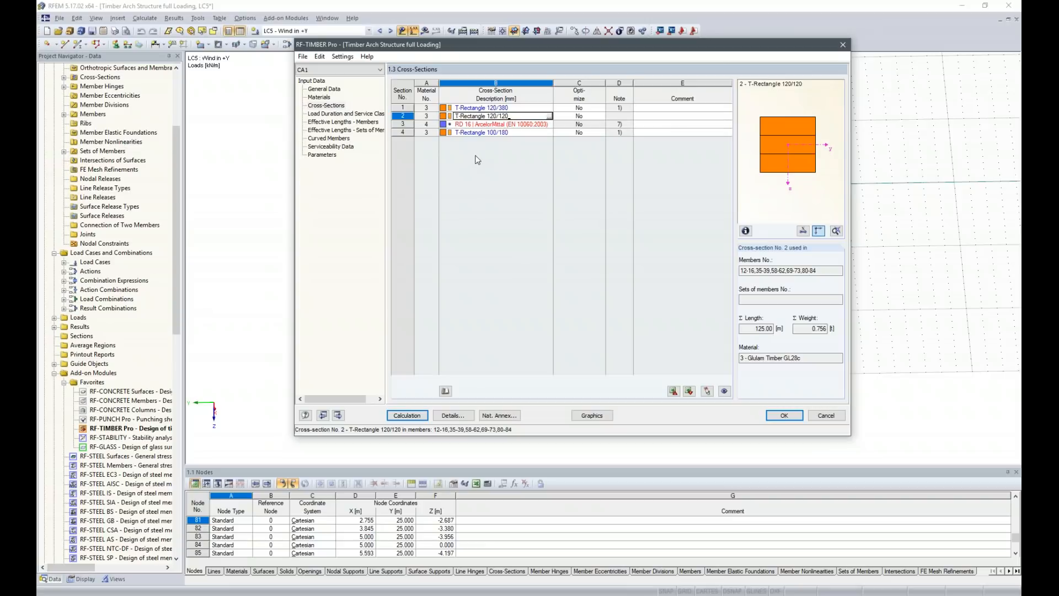
- Export all cross-sections to RFEM, accepting deletion of the existing results, and rerun the timber design calculation
{"action": "right_click", "coordinate": [502, 133]}
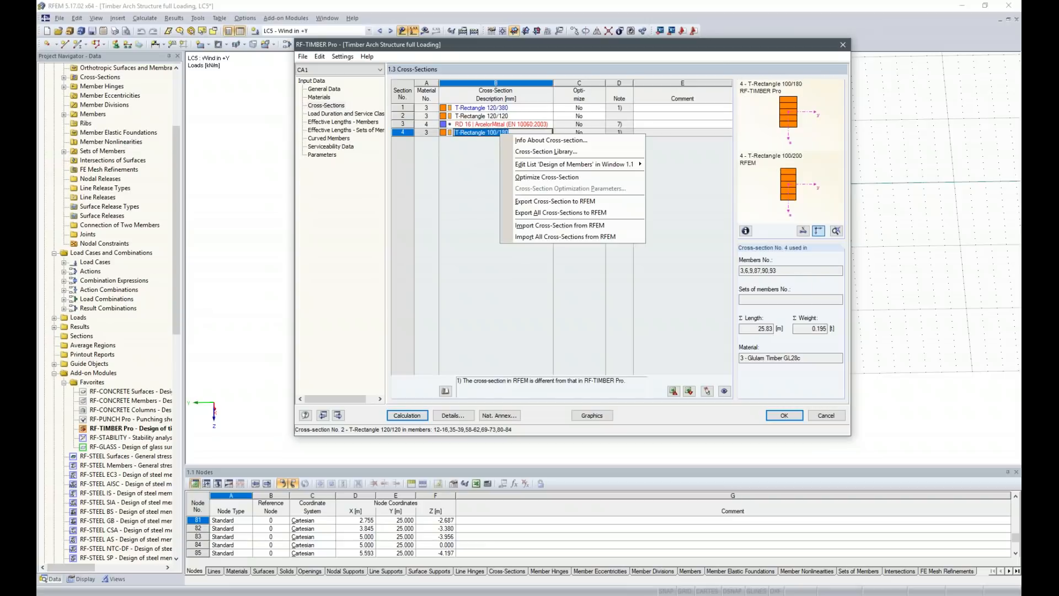
{"action": "left_click", "coordinate": [572, 215]}
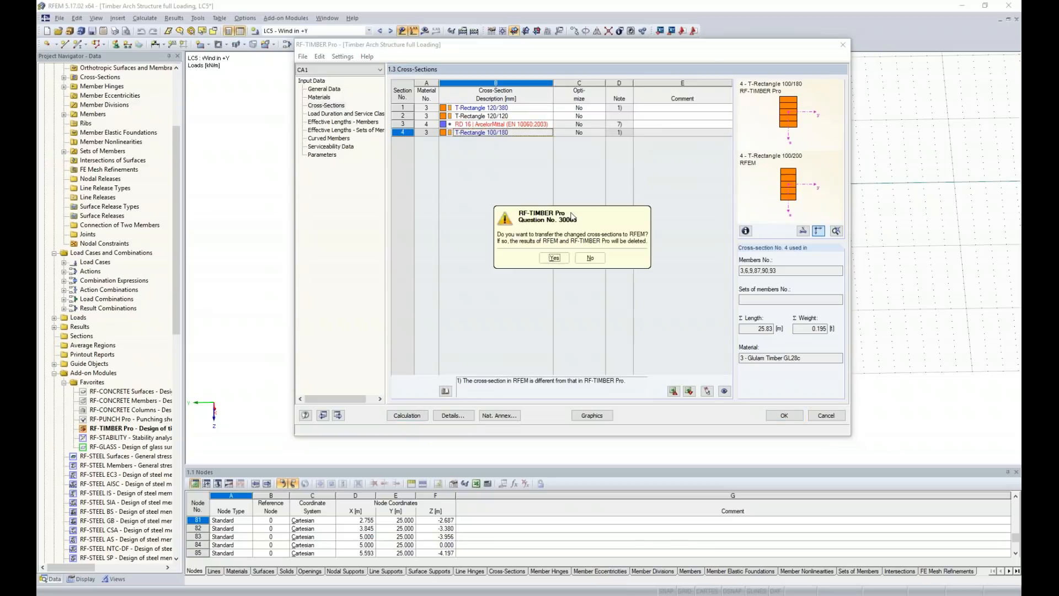
{"action": "left_click", "coordinate": [554, 258]}
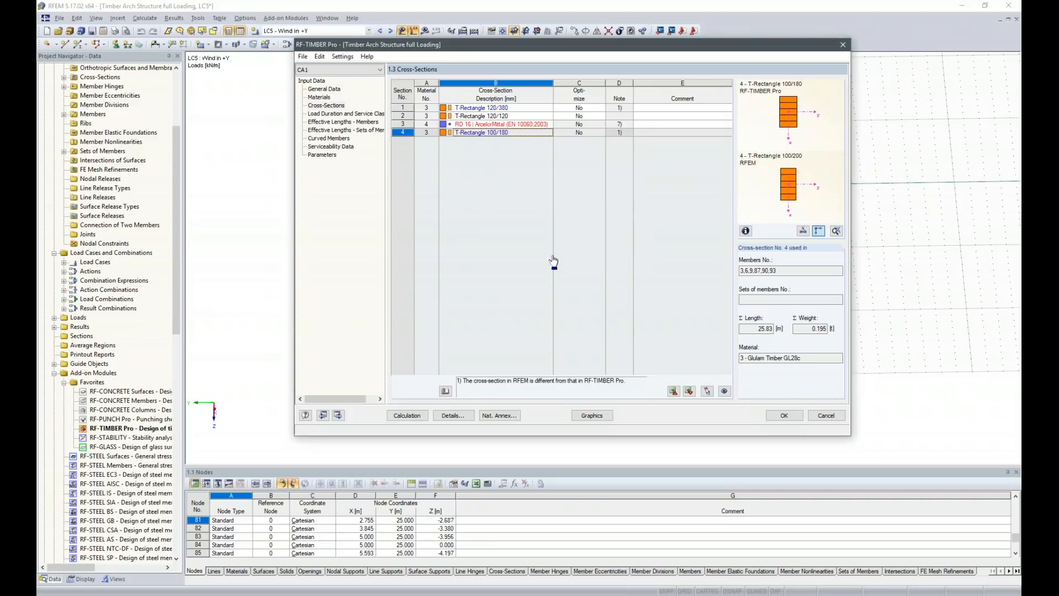
{"action": "left_click", "coordinate": [554, 261]}
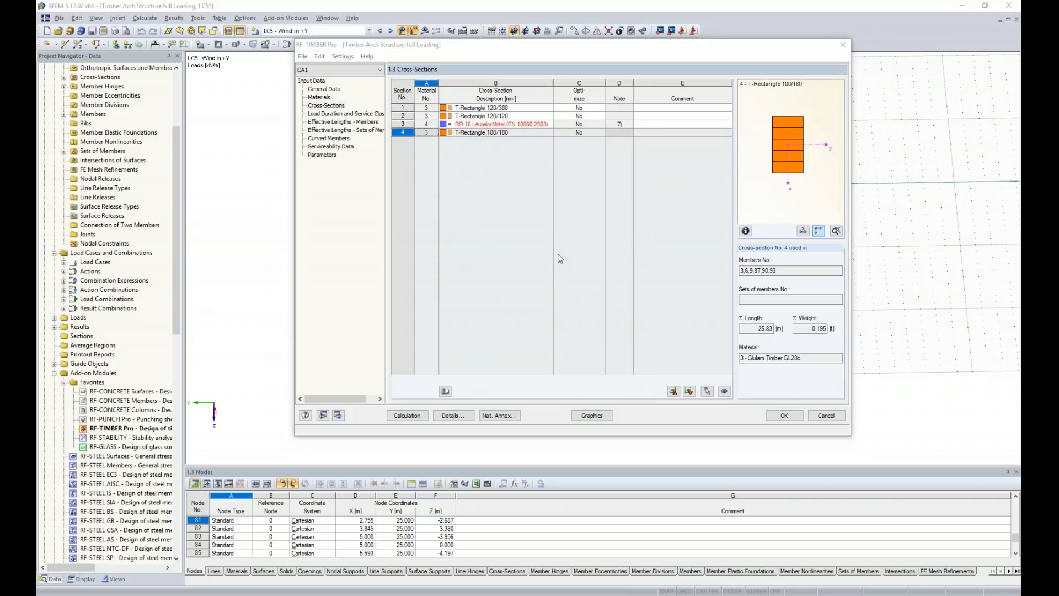
{"action": "left_click", "coordinate": [572, 260]}
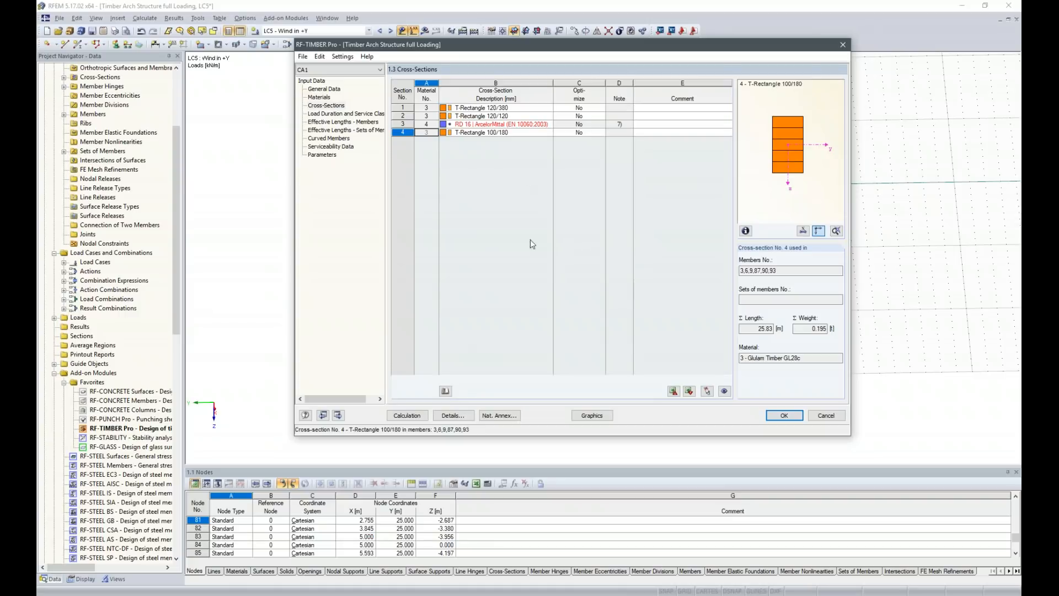
{"action": "left_click", "coordinate": [405, 415]}
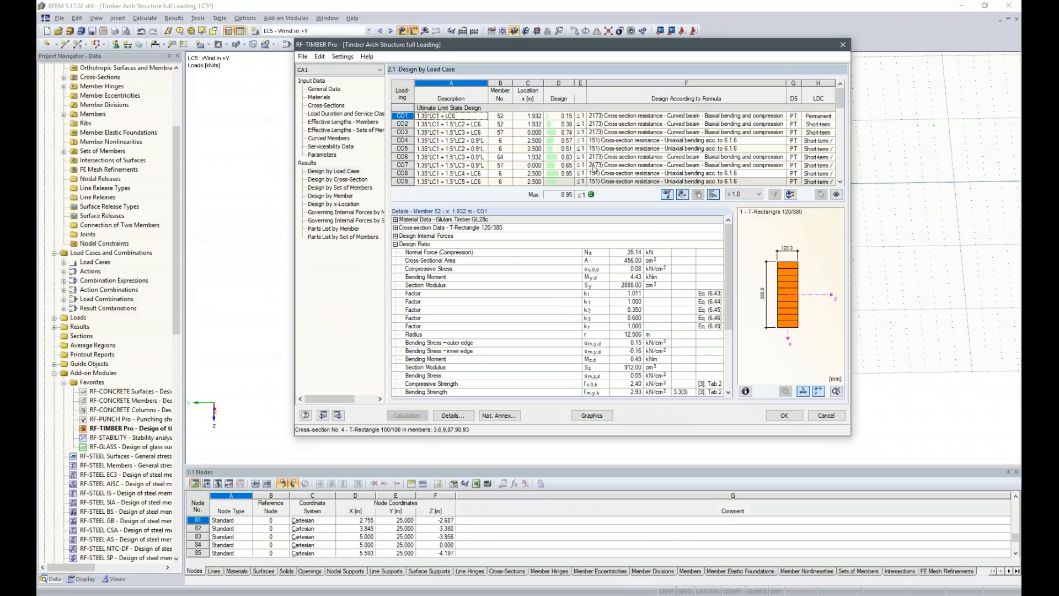
- Examine the design by cross-section, covering the curved beam and serviceability checks of section 1 and the checks of T-Rectangle 120/120 and 100/180
{"action": "left_click", "coordinate": [342, 196]}
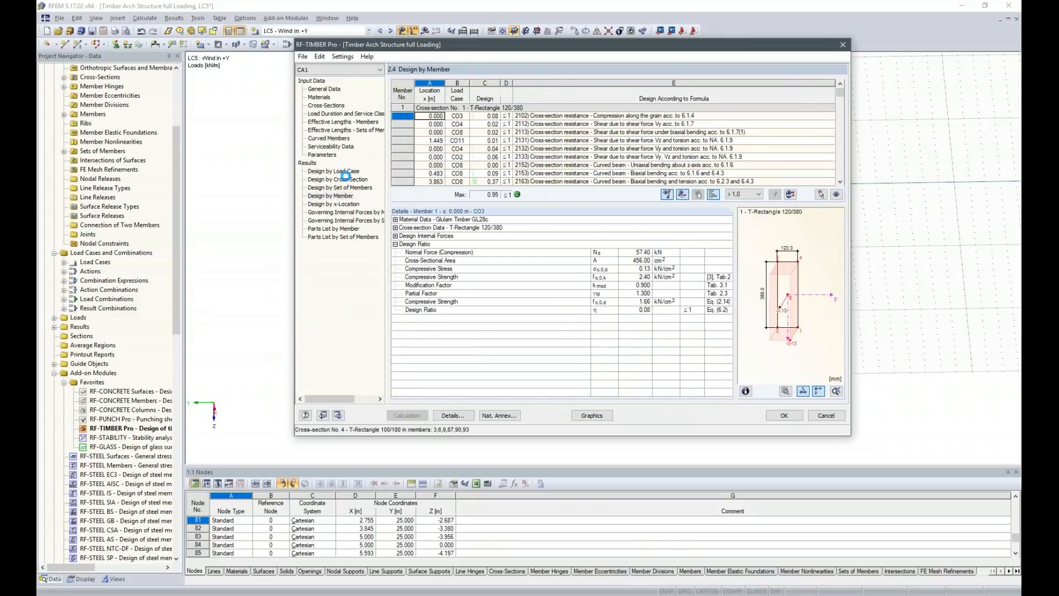
{"action": "left_click", "coordinate": [343, 179]}
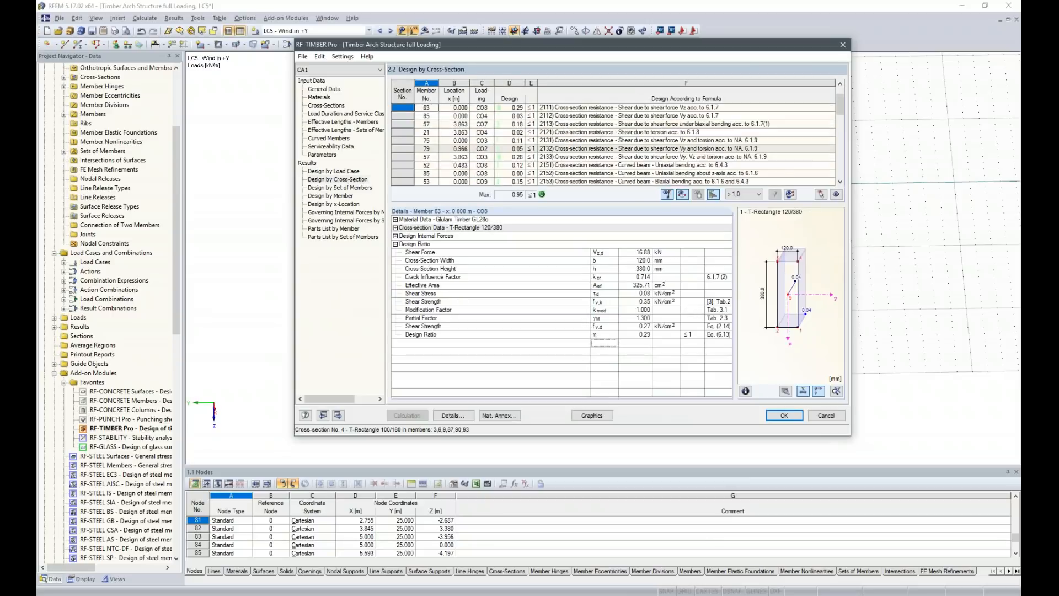
{"action": "scroll", "coordinate": [519, 159], "scroll_direction": "down", "scroll_amount": 1}
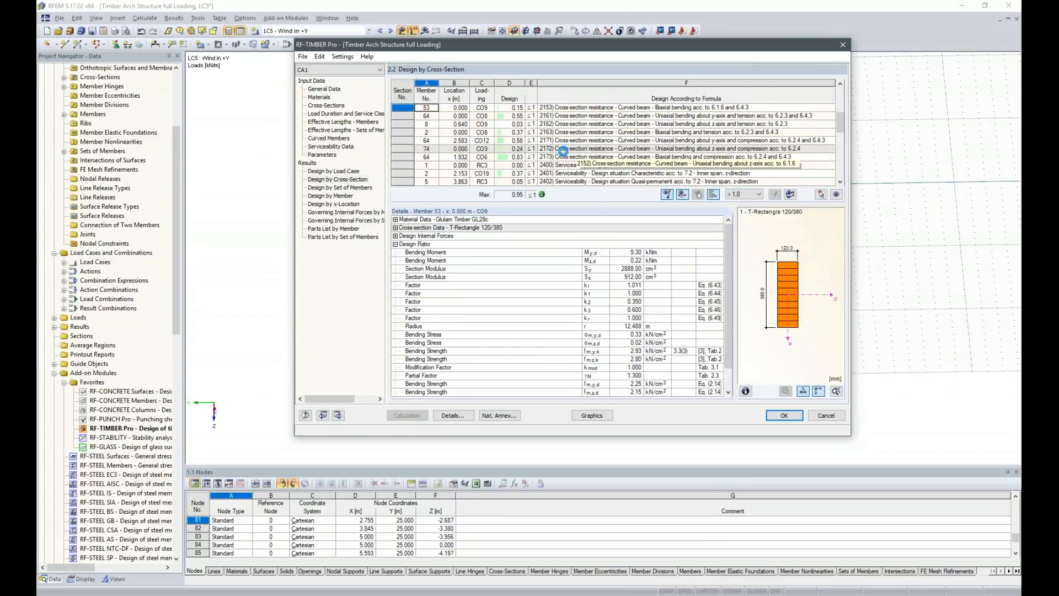
{"action": "left_click", "coordinate": [518, 159]}
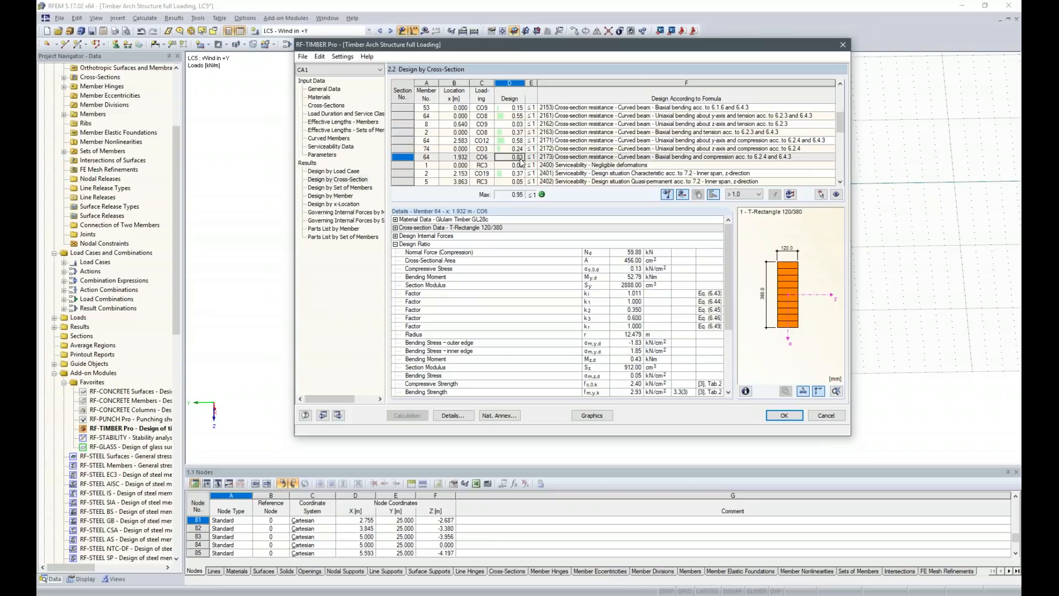
{"action": "scroll", "coordinate": [520, 161], "scroll_direction": "down", "scroll_amount": 1}
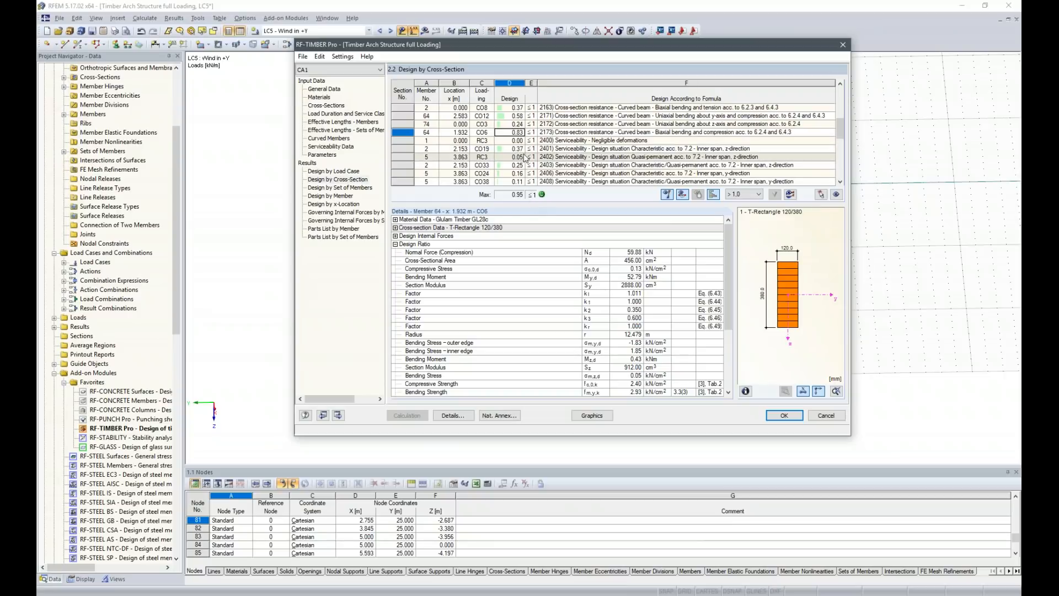
{"action": "scroll", "coordinate": [524, 158], "scroll_direction": "down", "scroll_amount": 1}
{"action": "scroll", "coordinate": [528, 157], "scroll_direction": "down", "scroll_amount": 1}
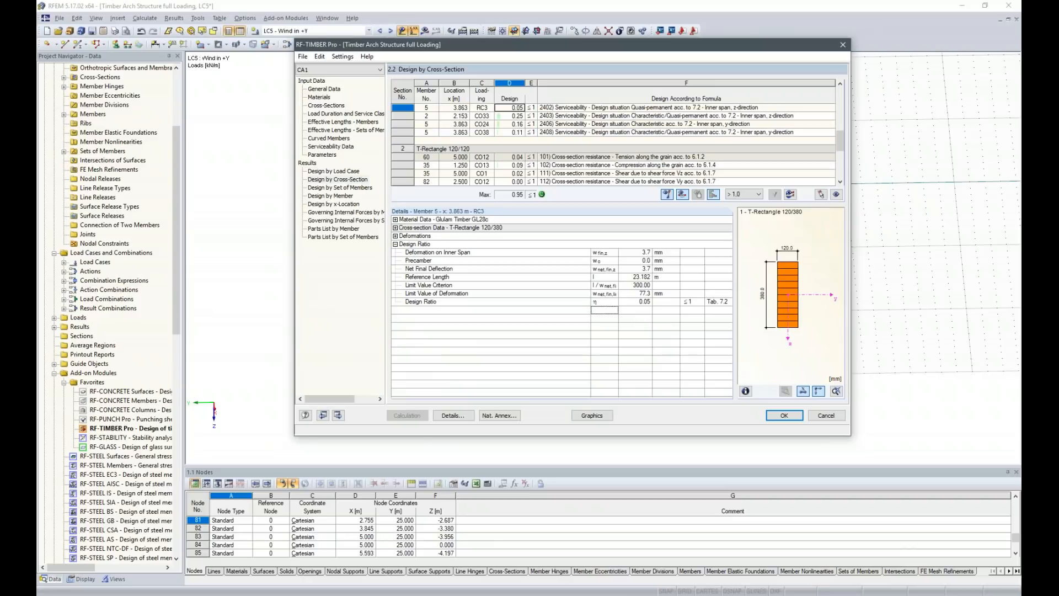
{"action": "scroll", "coordinate": [612, 143], "scroll_direction": "down", "scroll_amount": 1}
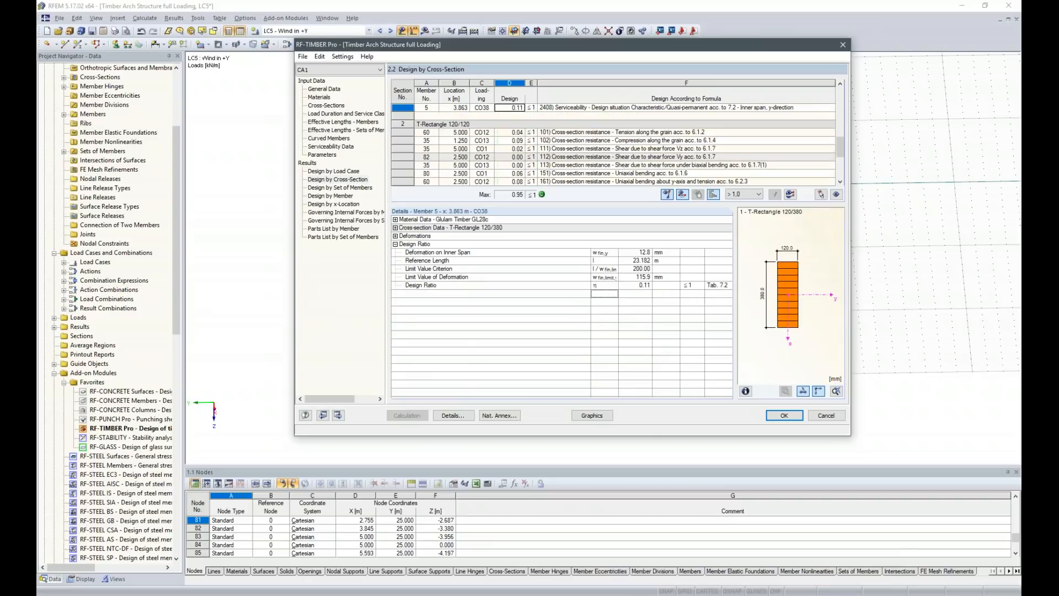
{"action": "scroll", "coordinate": [612, 144], "scroll_direction": "down", "scroll_amount": 3}
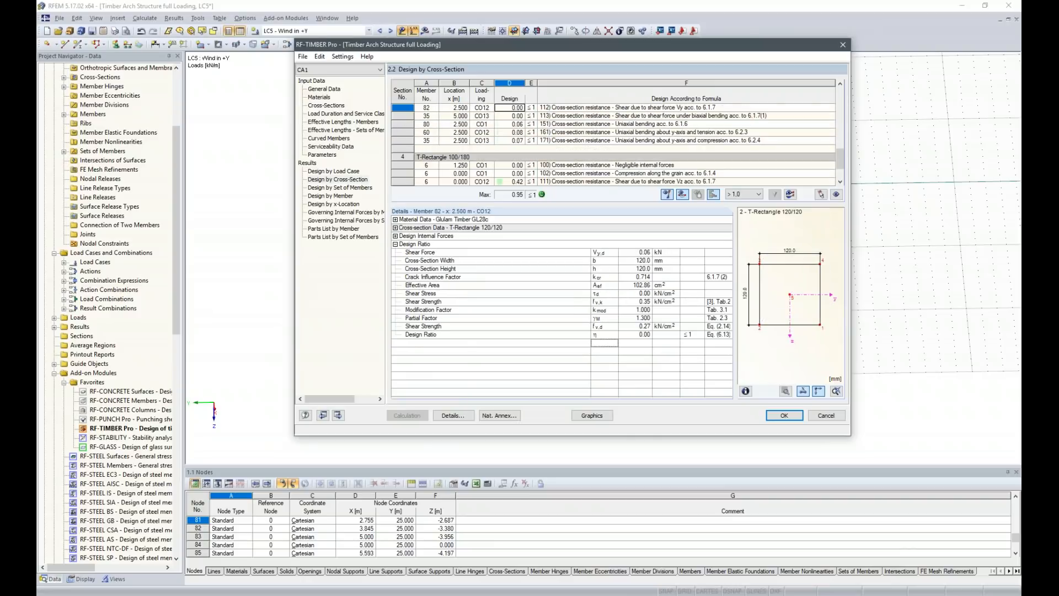
{"action": "scroll", "coordinate": [612, 143], "scroll_direction": "down", "scroll_amount": 1}
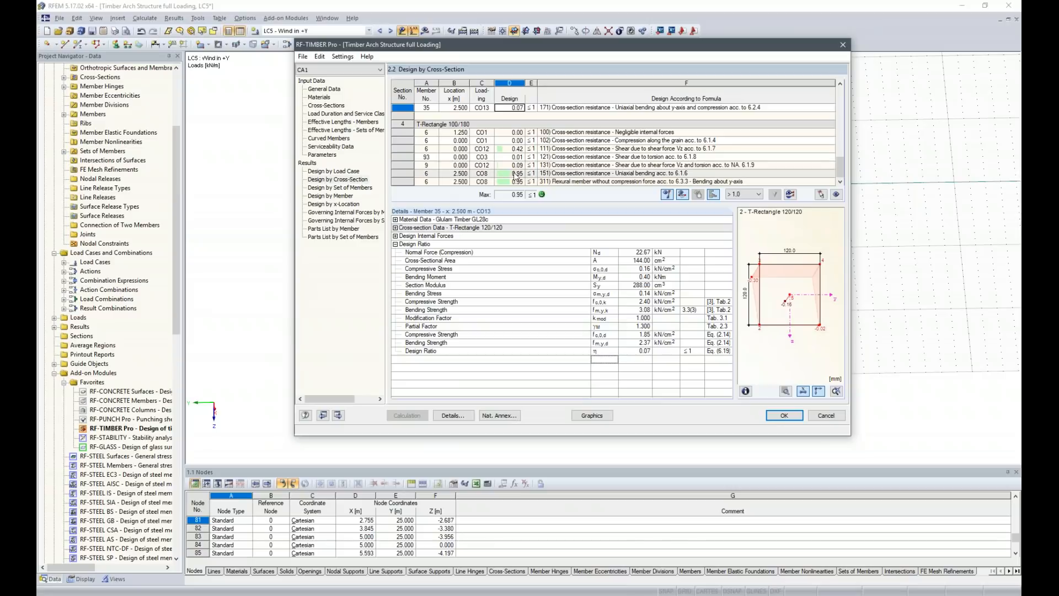
- Create a new RF-TIMBER Pro design case No. 2 described as Perpendicular Tension
{"action": "left_click", "coordinate": [303, 58]}
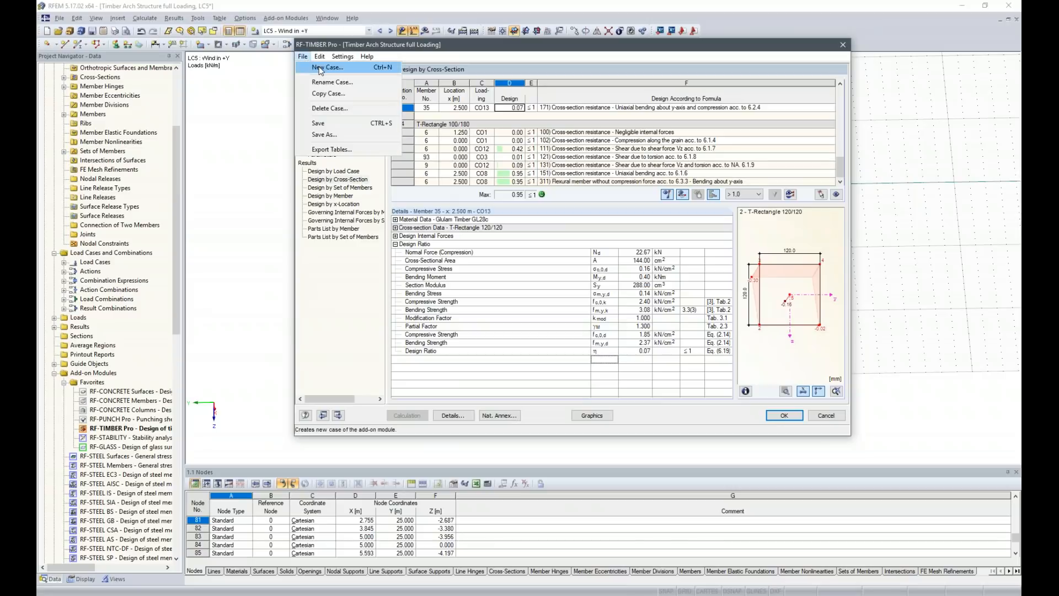
{"action": "left_click", "coordinate": [320, 68]}
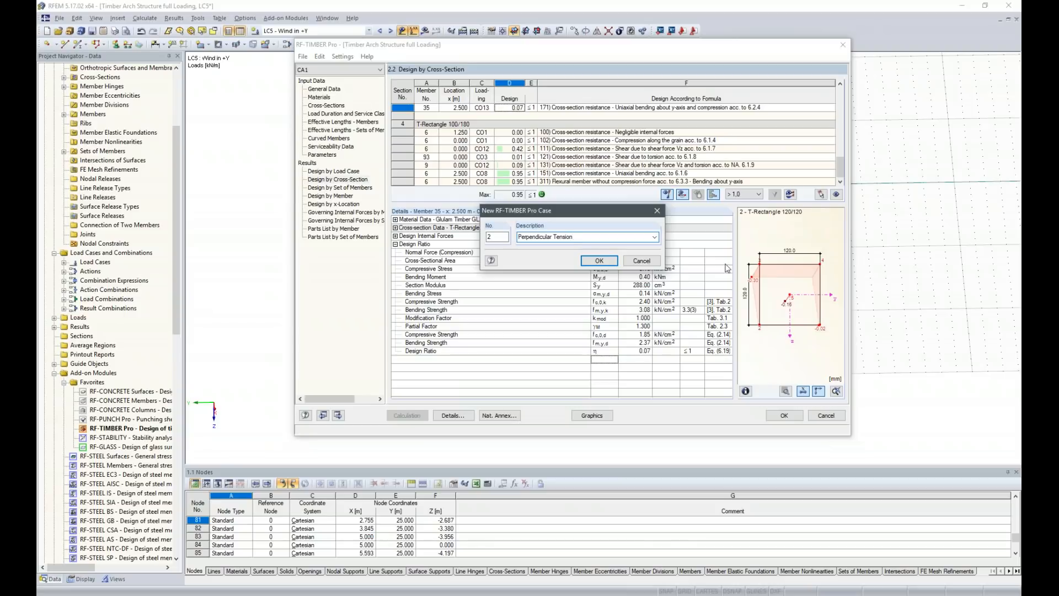
{"action": "left_click", "coordinate": [599, 261]}
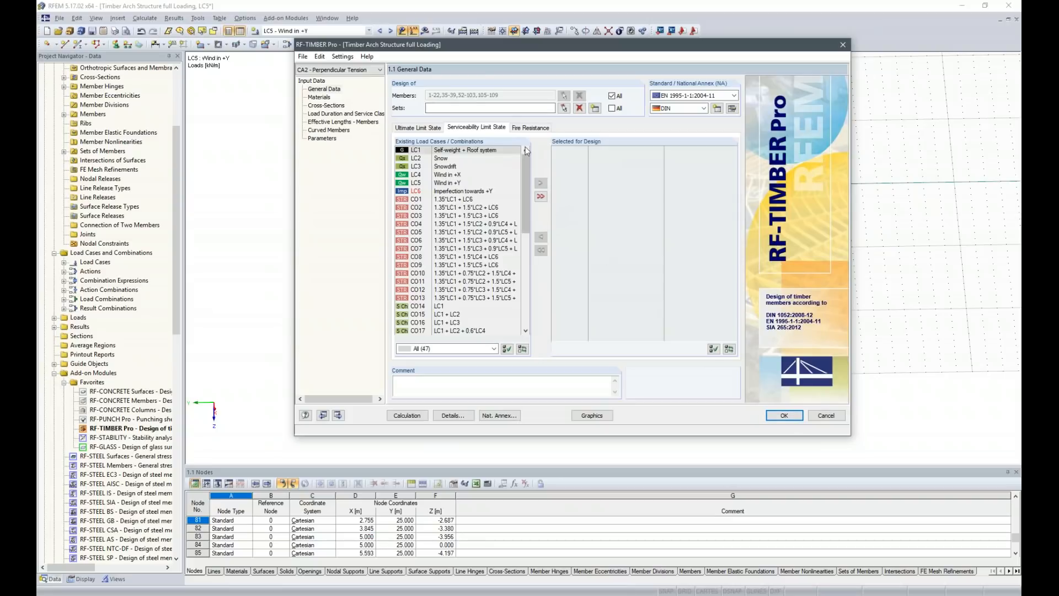
- Limit the design to member 109, add result combination RC1 to the serviceability limit state design, and accept the module input
{"action": "left_click", "coordinate": [611, 96]}
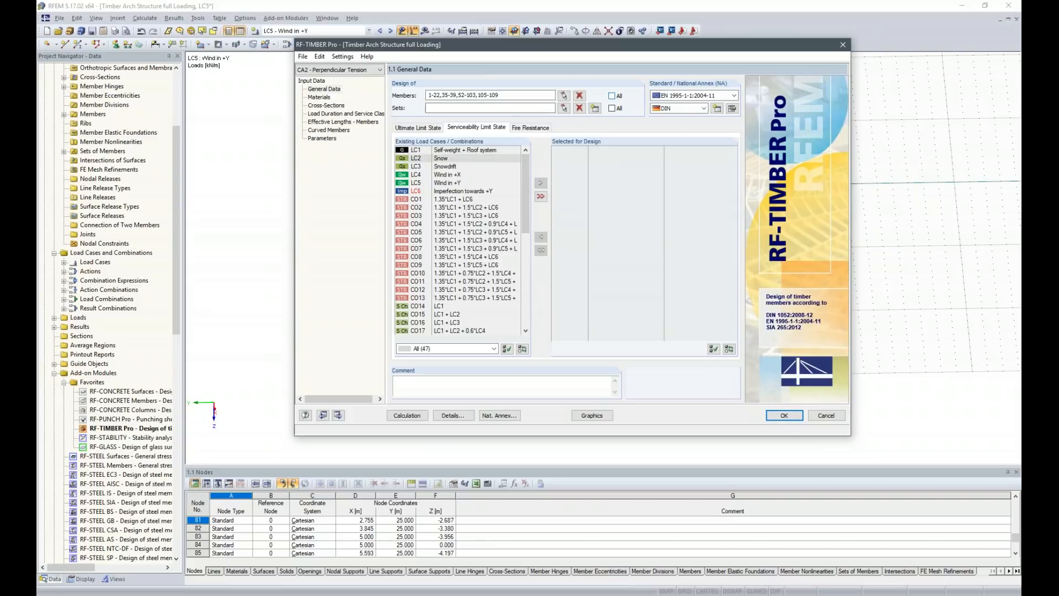
{"action": "left_click_drag", "start_coordinate": [505, 95], "coordinate": [421, 94]}
{"action": "type", "text": "109"}
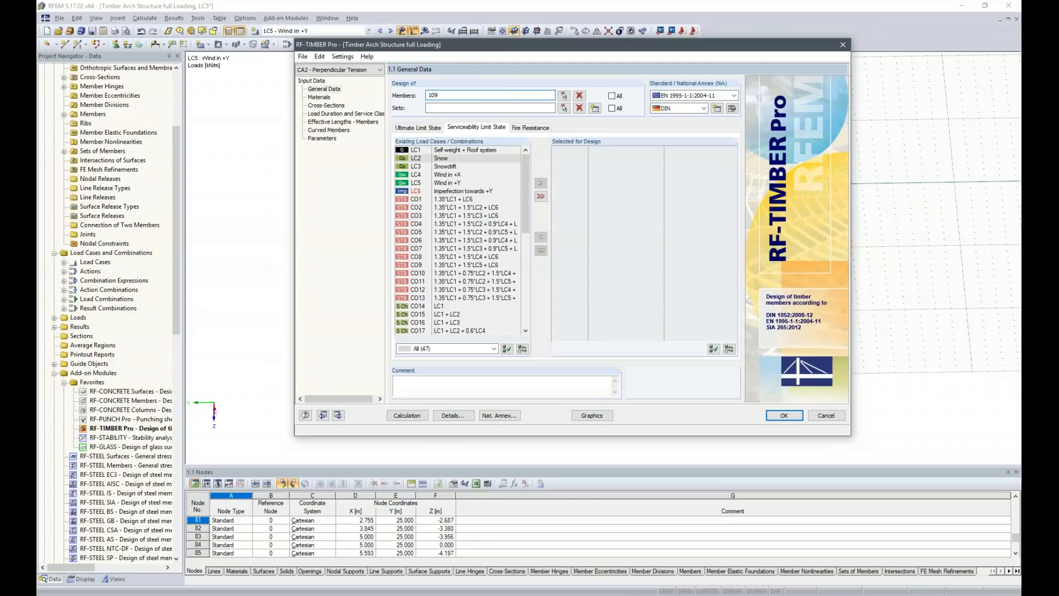
{"action": "left_click_drag", "start_coordinate": [525, 196], "coordinate": [523, 312]}
{"action": "double_click", "coordinate": [413, 306]}
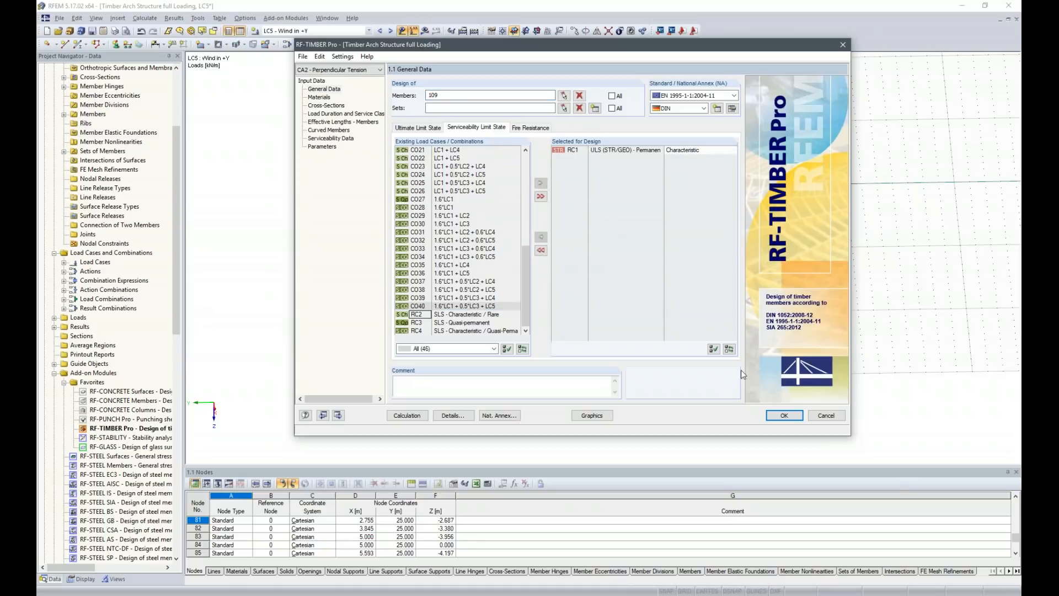
{"action": "left_click", "coordinate": [782, 416]}
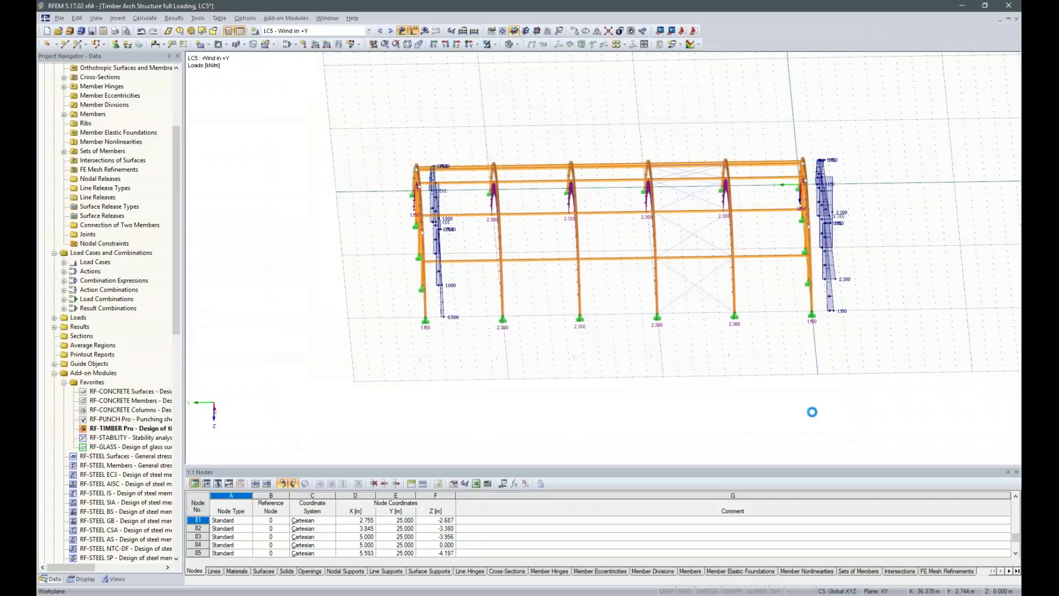
- Find result beam member 109 in the model's member list and select it
{"action": "scroll", "coordinate": [71, 110], "scroll_direction": "up", "scroll_amount": 1}
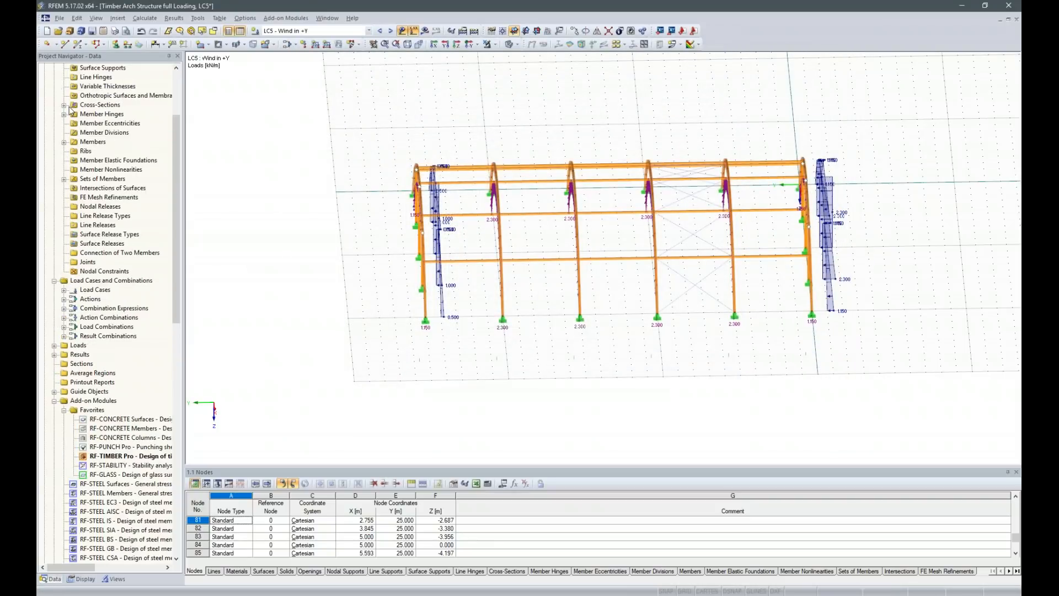
{"action": "left_click", "coordinate": [63, 142]}
{"action": "left_click_drag", "start_coordinate": [175, 151], "coordinate": [168, 305]}
{"action": "left_click", "coordinate": [129, 224]}
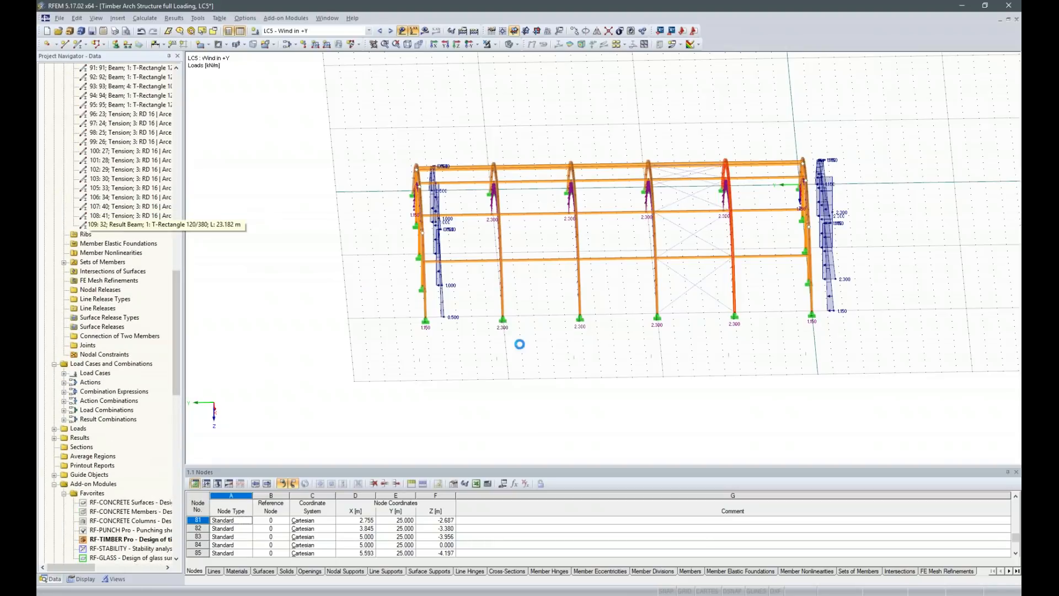
- Inspect the selected result beam in the model, from its support end with the bracing connection along the whole arch
{"action": "scroll", "coordinate": [718, 310], "scroll_direction": "up", "scroll_amount": 2}
{"action": "scroll", "coordinate": [718, 310], "scroll_direction": "up", "scroll_amount": 5}
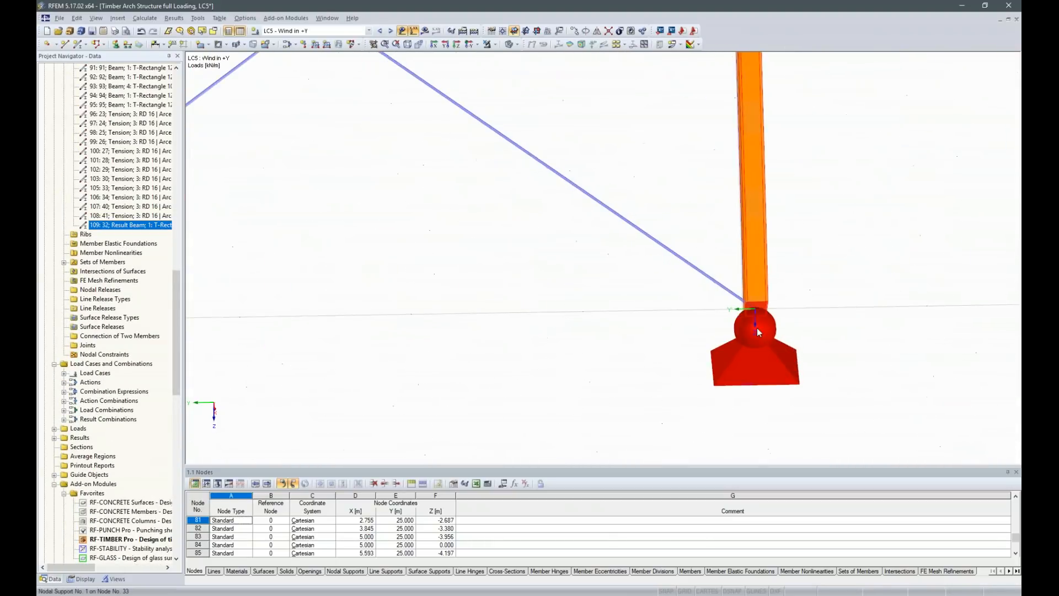
{"action": "middle_click_drag", "start_coordinate": [747, 442], "coordinate": [763, 447]}
{"action": "scroll", "coordinate": [766, 436], "scroll_direction": "down", "scroll_amount": 4}
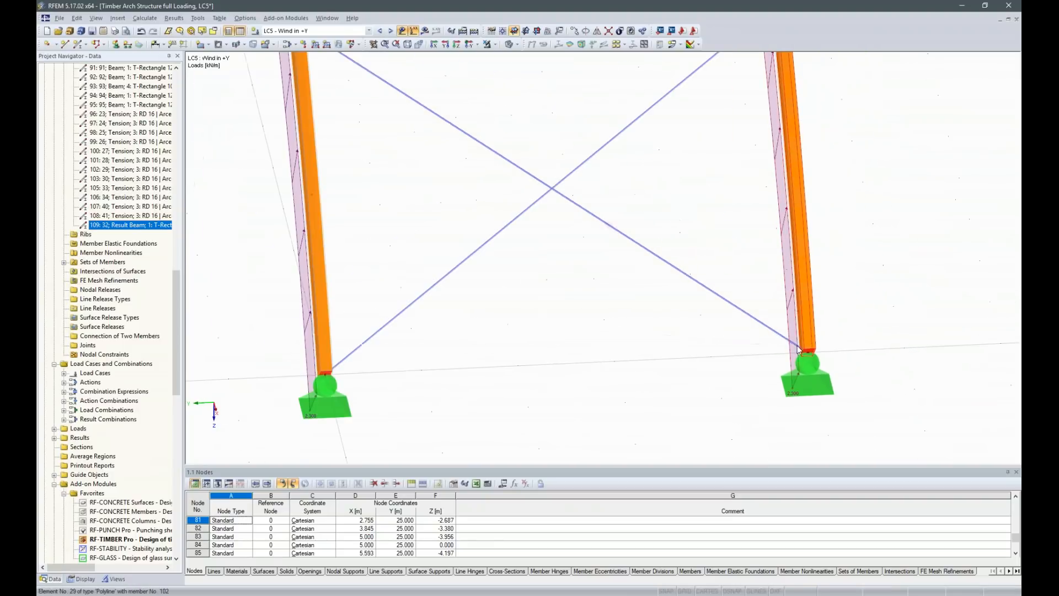
{"action": "scroll", "coordinate": [793, 378], "scroll_direction": "up", "scroll_amount": 4}
{"action": "scroll", "coordinate": [792, 377], "scroll_direction": "up", "scroll_amount": 3}
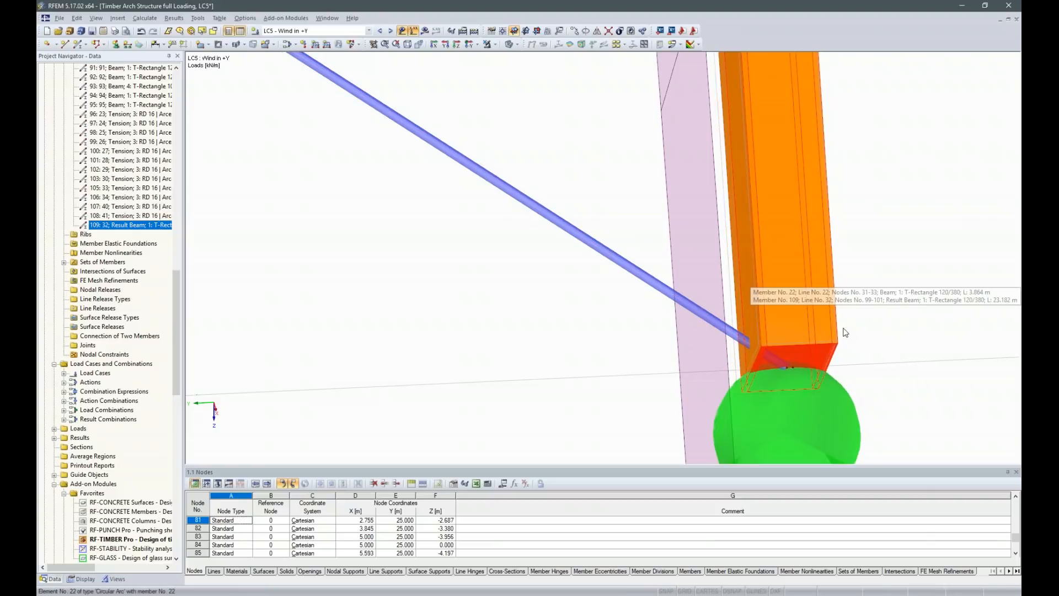
{"action": "scroll", "coordinate": [603, 339], "scroll_direction": "down", "scroll_amount": 8}
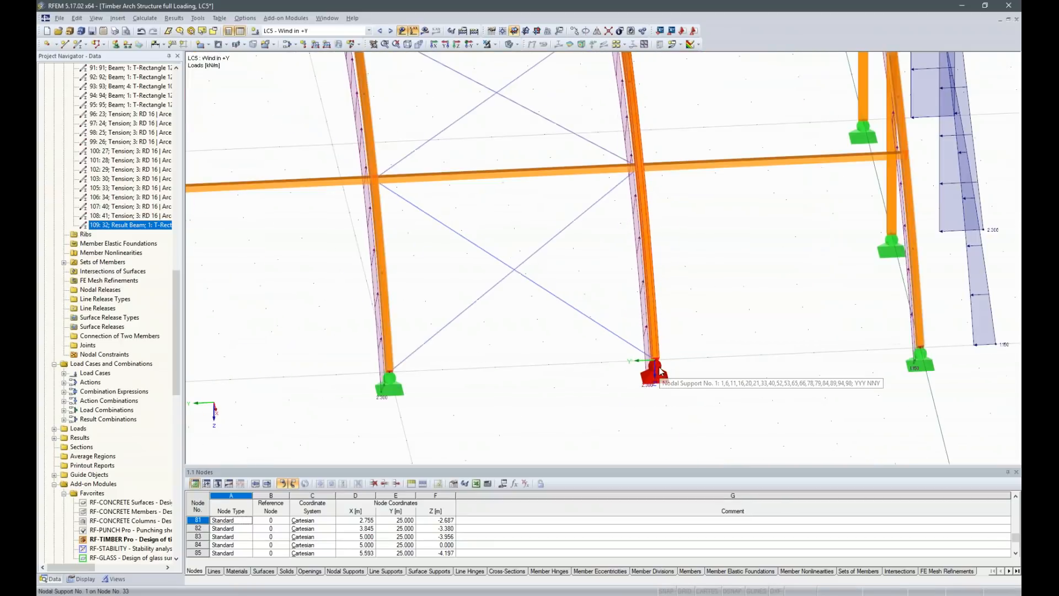
{"action": "scroll", "coordinate": [627, 209], "scroll_direction": "down", "scroll_amount": 10}
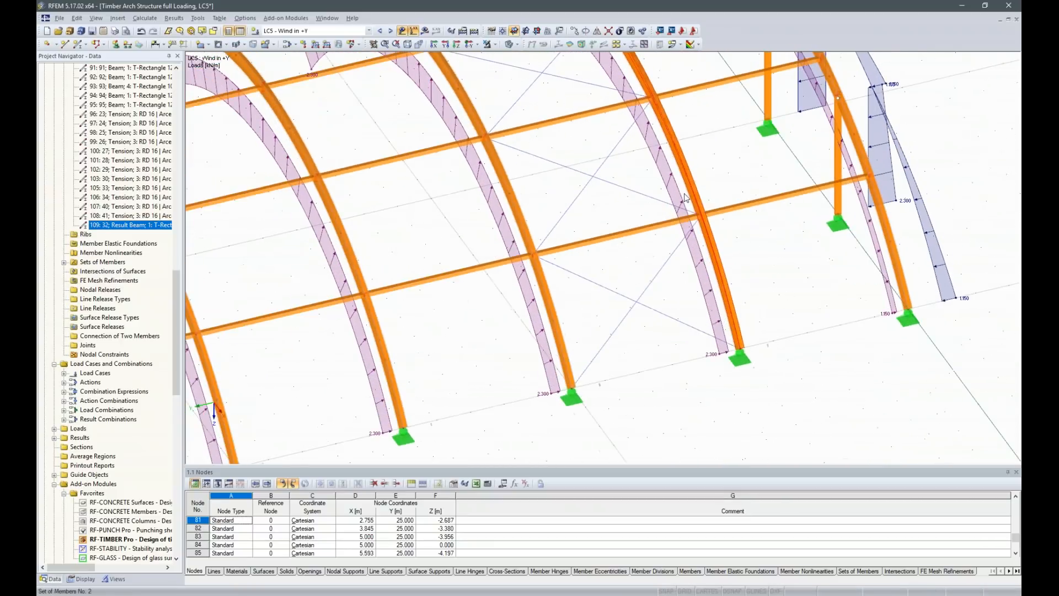
{"action": "scroll", "coordinate": [660, 105], "scroll_direction": "up", "scroll_amount": 8}
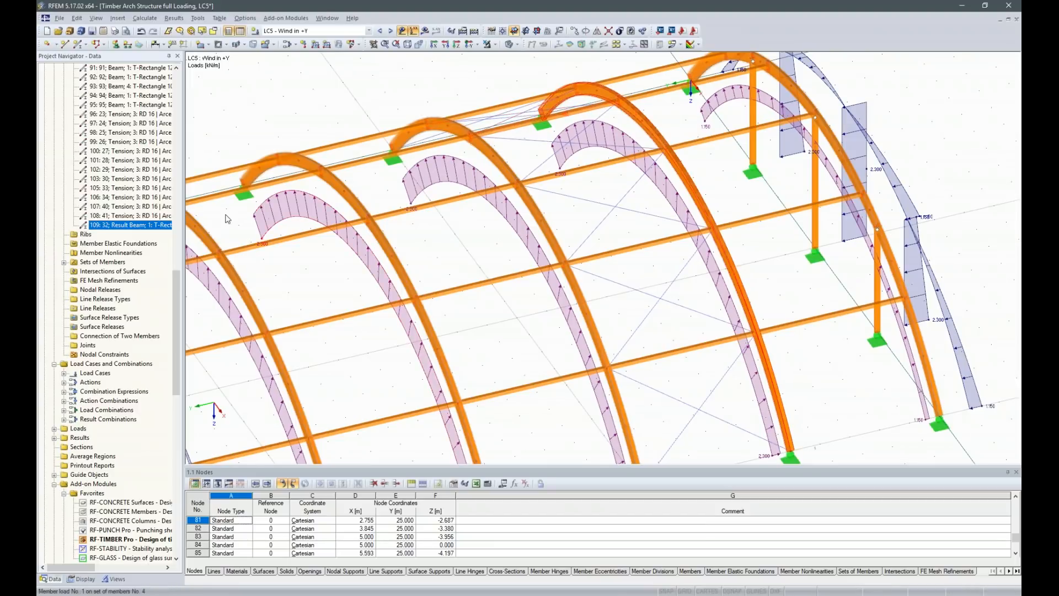
- Open RF-TIMBER Pro, switch to design case CA2 Perpendicular Tension, and add result combination RC1 to the ultimate limit state design
{"action": "double_click", "coordinate": [112, 539]}
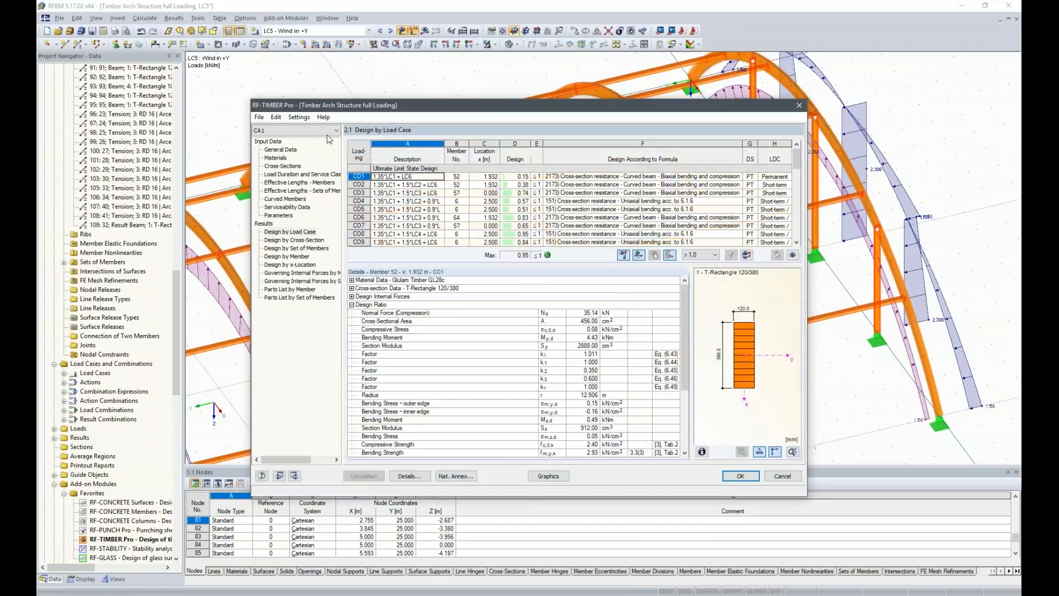
{"action": "left_click", "coordinate": [304, 131]}
{"action": "left_click", "coordinate": [298, 146]}
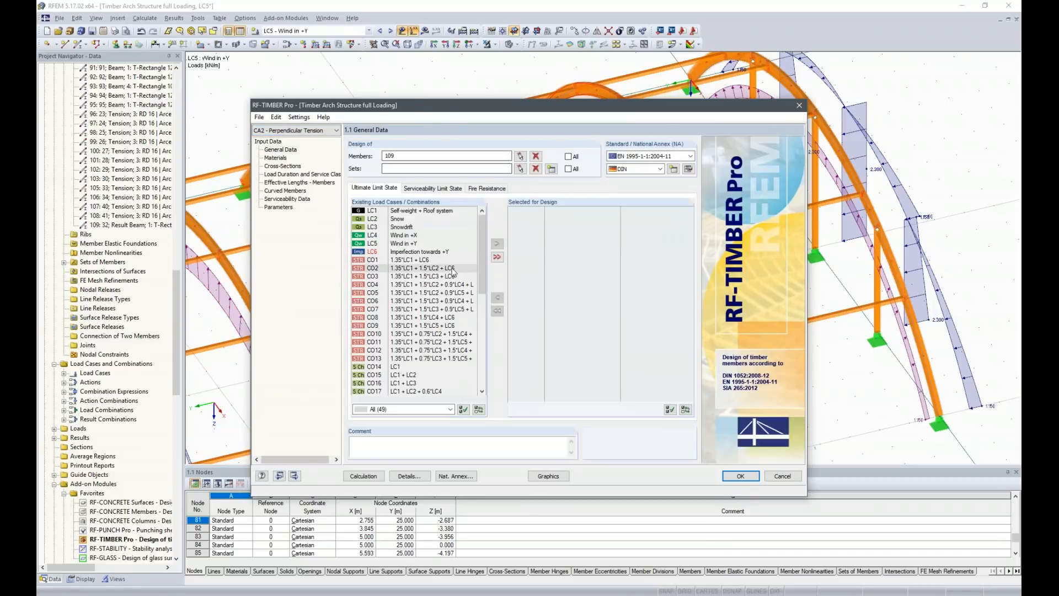
{"action": "left_click_drag", "start_coordinate": [484, 258], "coordinate": [481, 371]}
{"action": "double_click", "coordinate": [378, 367]}
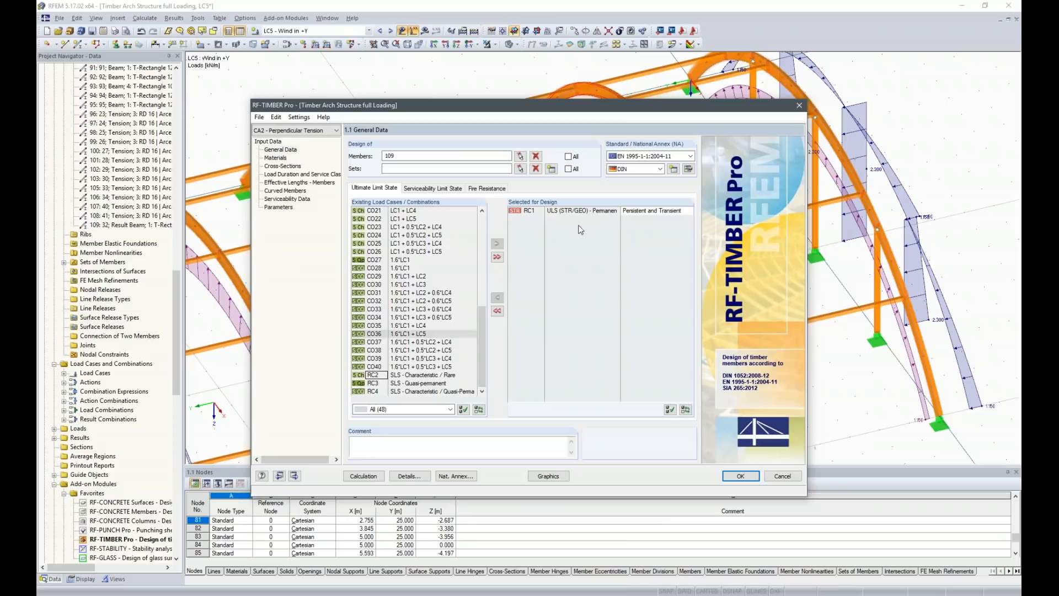
- Activate the perpendicular tension design for curved member 109 and start the calculation of the case
{"action": "left_click", "coordinate": [282, 191]}
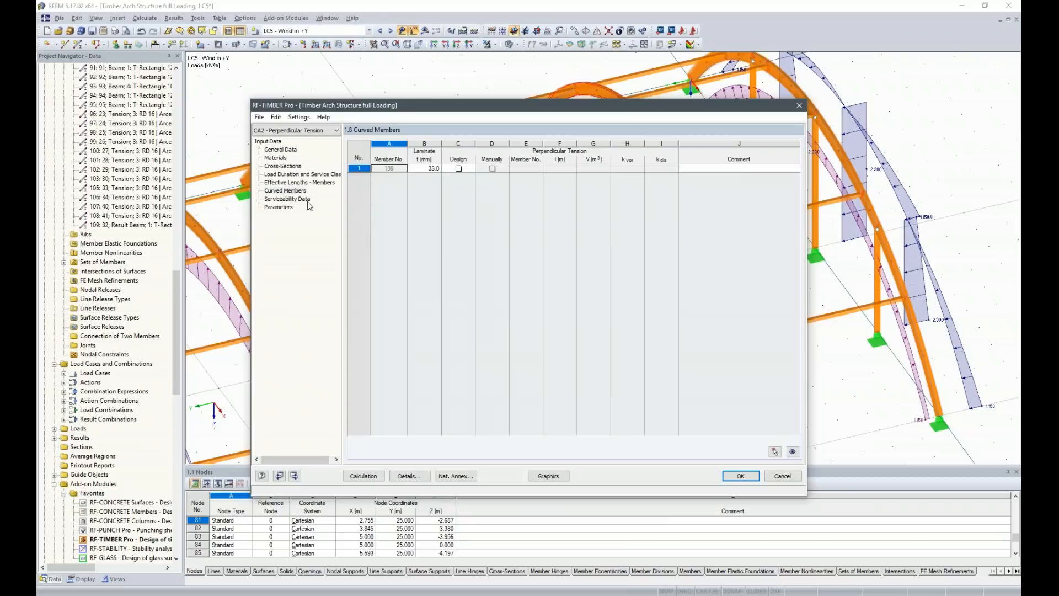
{"action": "left_click", "coordinate": [458, 168]}
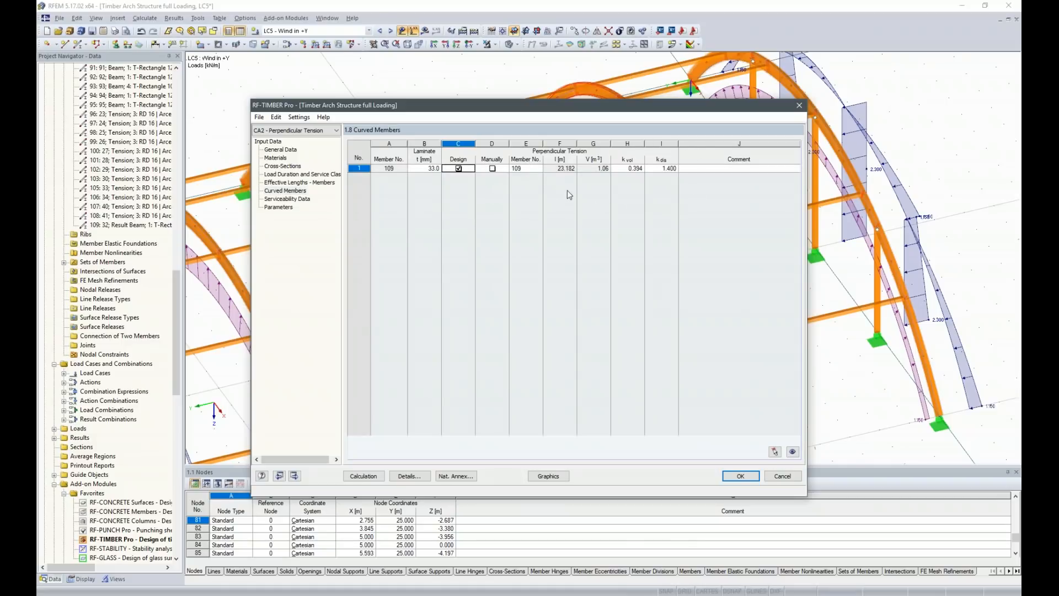
{"action": "left_click", "coordinate": [363, 475]}
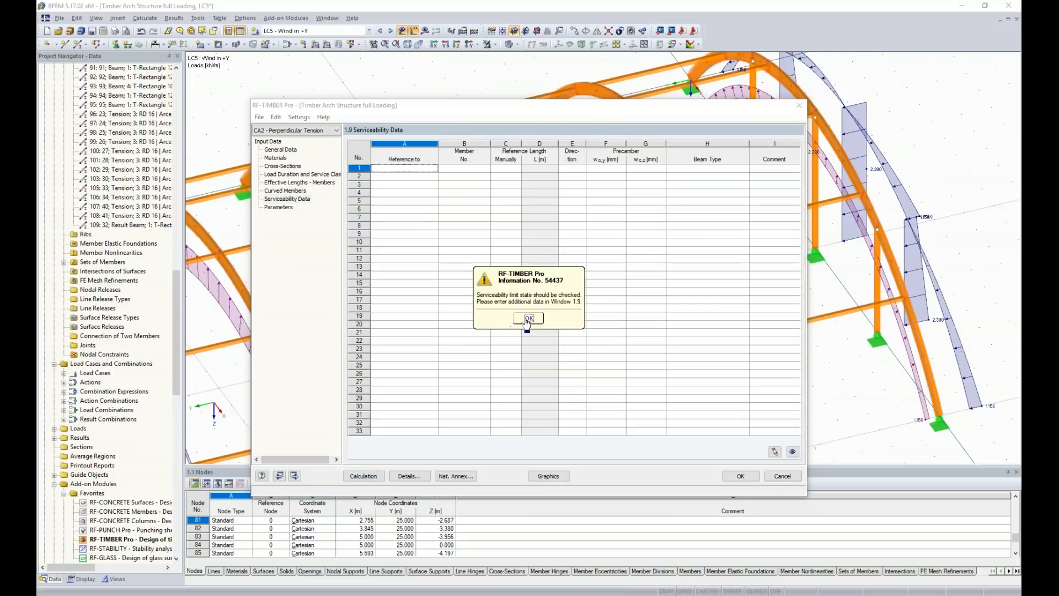
- Remove result combination RC1 from the serviceability limit state design in the general data of case CA2
{"action": "left_click", "coordinate": [525, 320]}
{"action": "left_click", "coordinate": [275, 151]}
{"action": "left_click", "coordinate": [417, 189]}
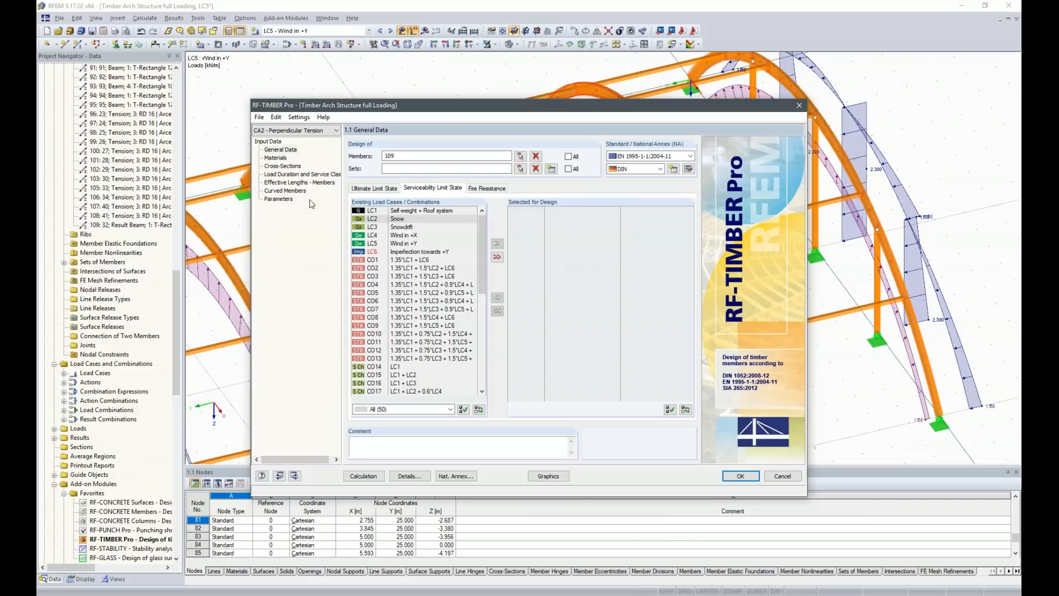
- Calculate the Perpendicular Tension case and examine the design ratios of member 109 by cross-section, including the tensile stress perpendicular to grain check
{"action": "left_click", "coordinate": [363, 475]}
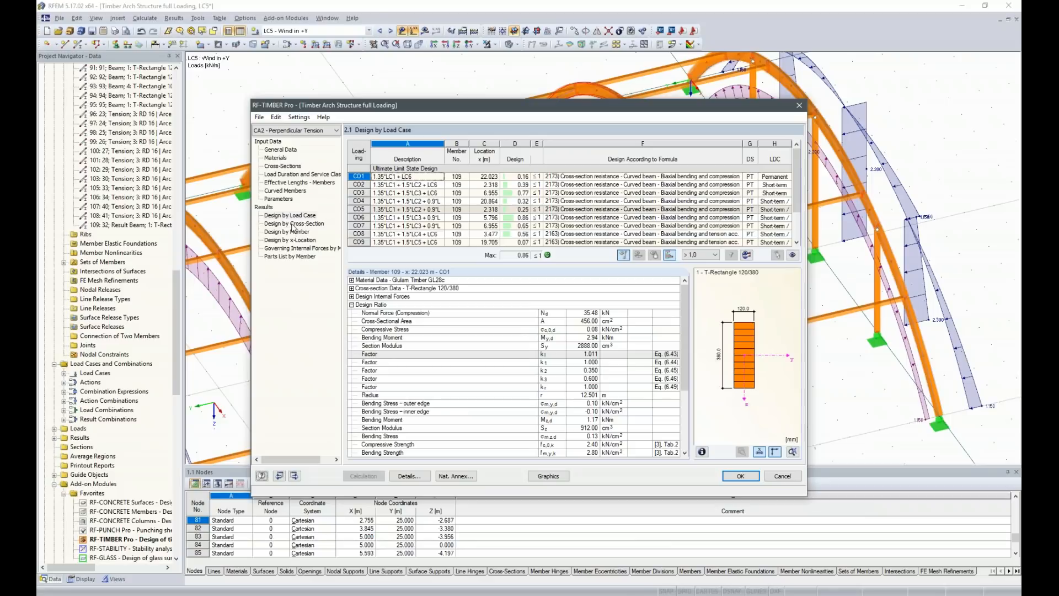
{"action": "scroll", "coordinate": [563, 210], "scroll_direction": "down", "scroll_amount": 2}
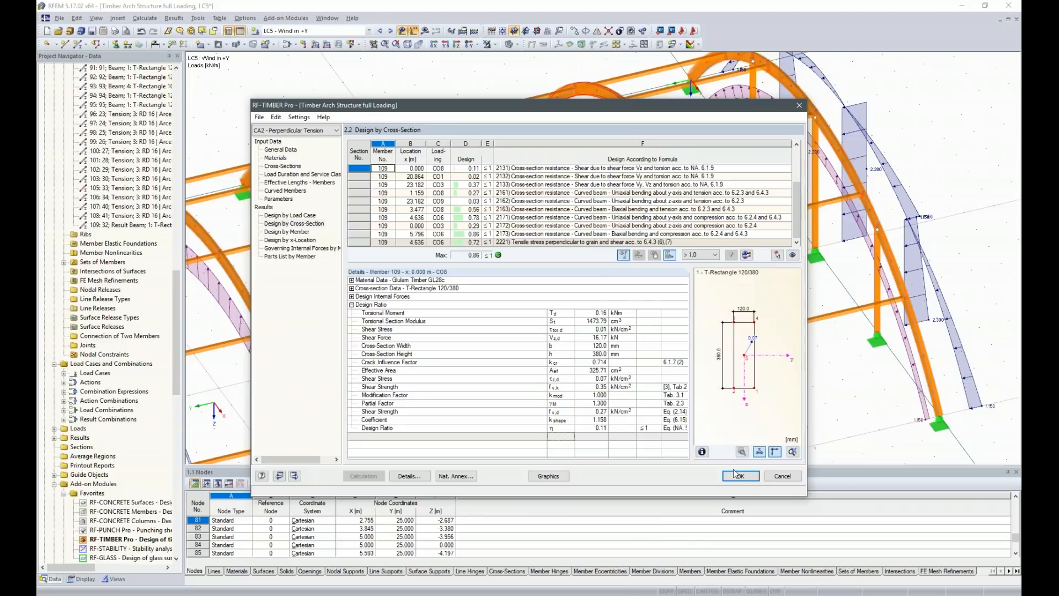
- Switch to the browser, open the Webinars page of the Dlubal website, and look through the list of upcoming and recorded webinars
{"action": "left_click", "coordinate": [453, 590]}
{"action": "left_click", "coordinate": [462, 567]}
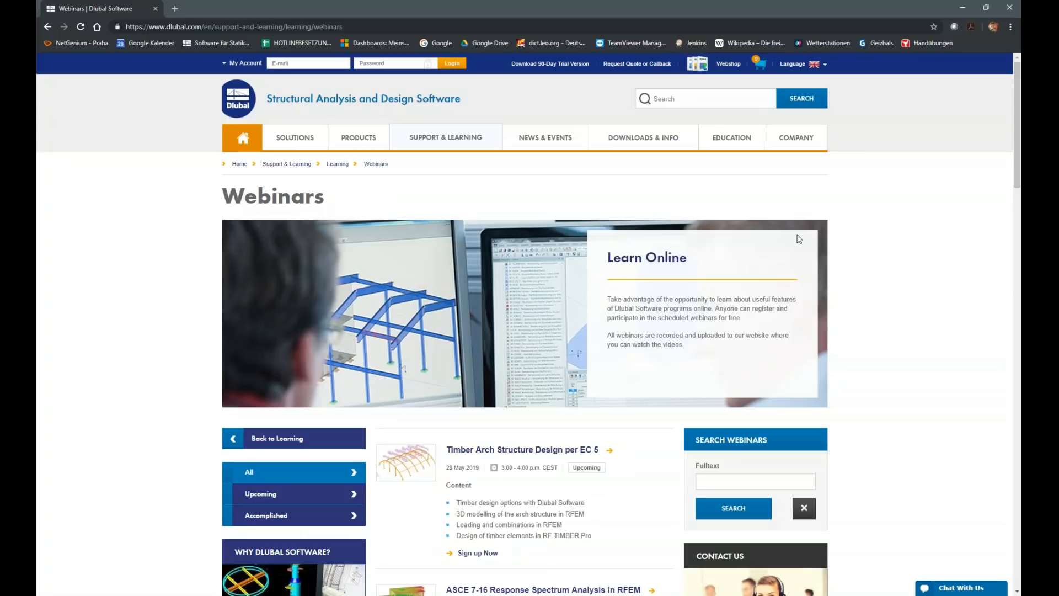
{"action": "mouse_move", "coordinate": [441, 138]}
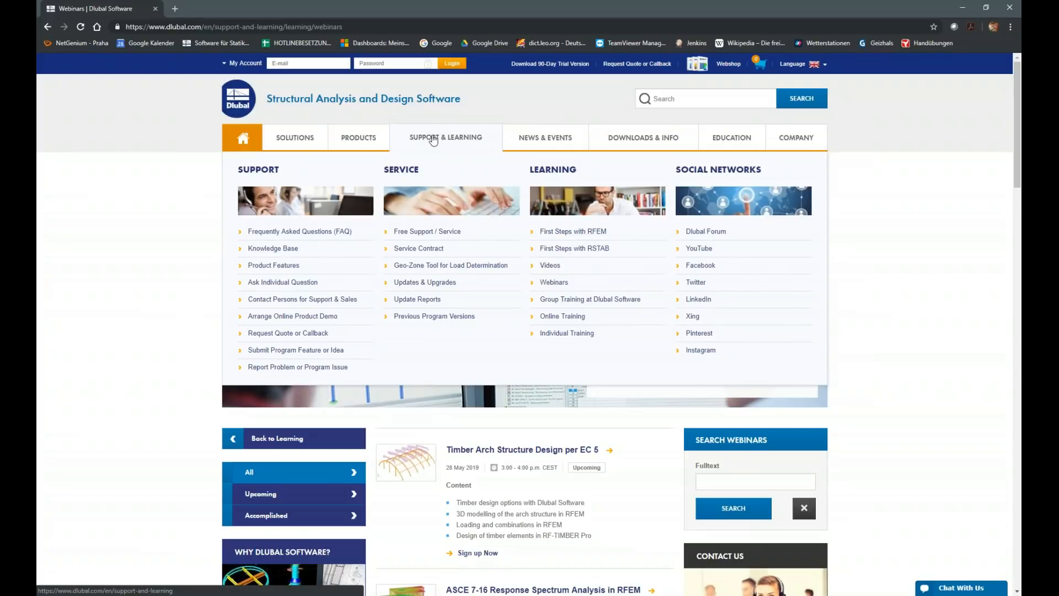
{"action": "left_click", "coordinate": [554, 282]}
{"action": "scroll", "coordinate": [553, 286], "scroll_direction": "down", "scroll_amount": 12}
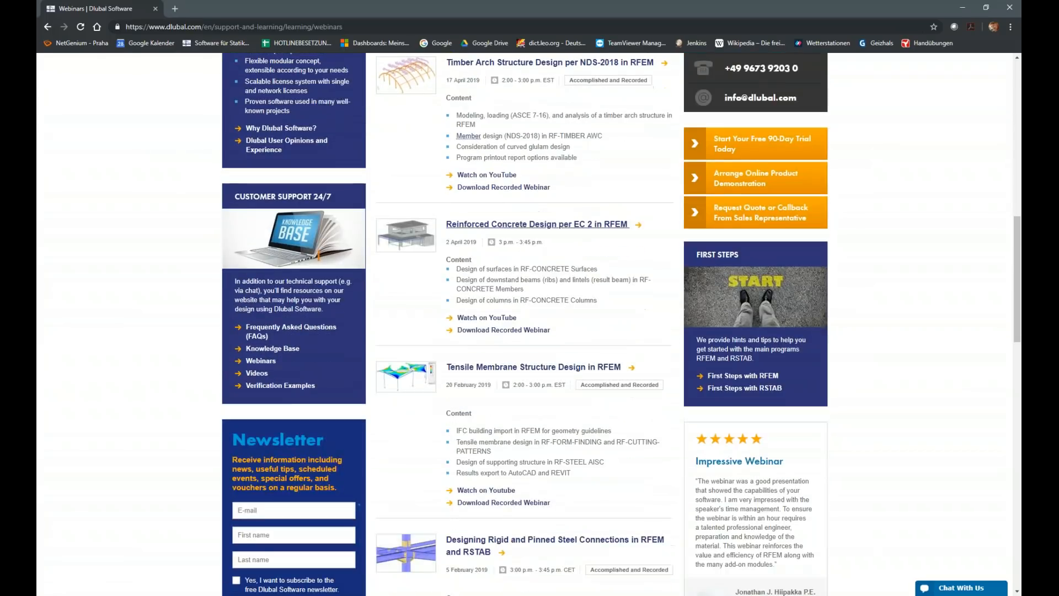
{"action": "scroll", "coordinate": [635, 338], "scroll_direction": "down", "scroll_amount": 12}
{"action": "scroll", "coordinate": [635, 338], "scroll_direction": "down", "scroll_amount": 7}
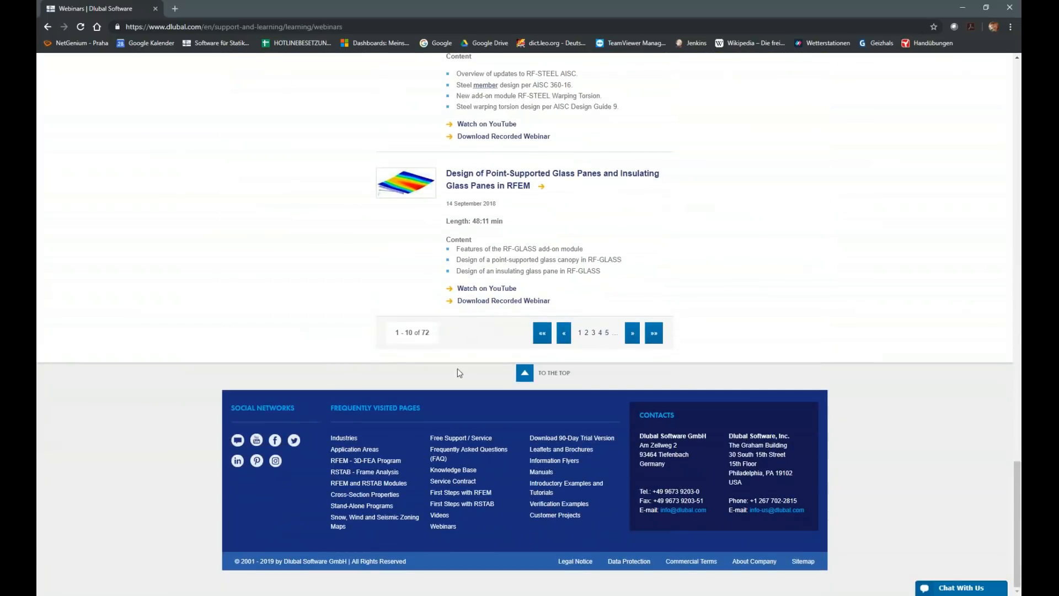
{"action": "scroll", "coordinate": [623, 292], "scroll_direction": "up", "scroll_amount": 15}
{"action": "scroll", "coordinate": [634, 355], "scroll_direction": "up", "scroll_amount": 15}
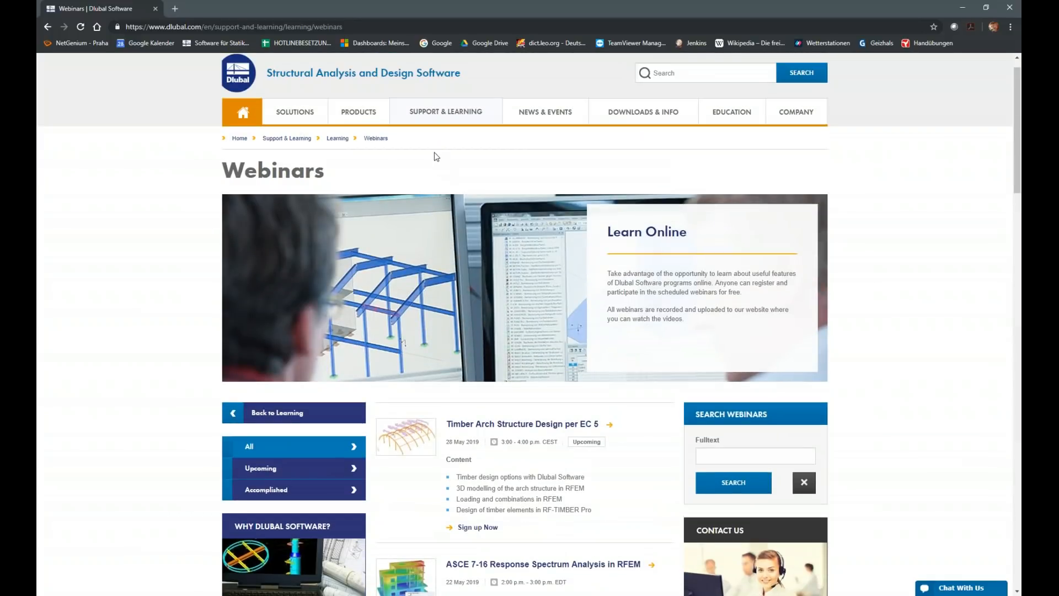
- Look over the website's Support & Learning and News & Events offerings and switch to the PowerPoint slide show
{"action": "mouse_move", "coordinate": [429, 122]}
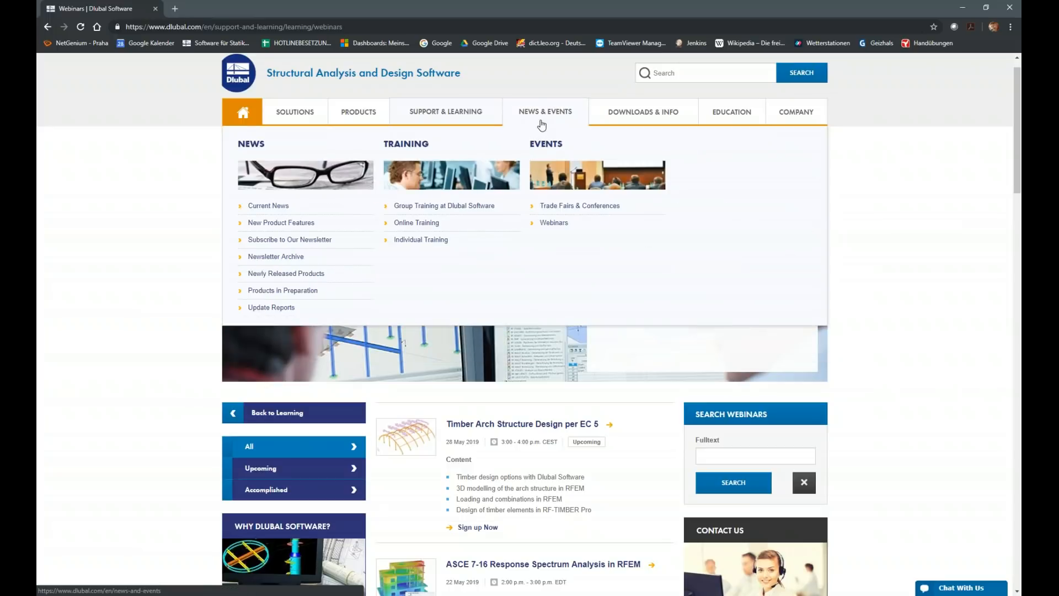
{"action": "scroll", "coordinate": [532, 97], "scroll_direction": "up", "scroll_amount": 1}
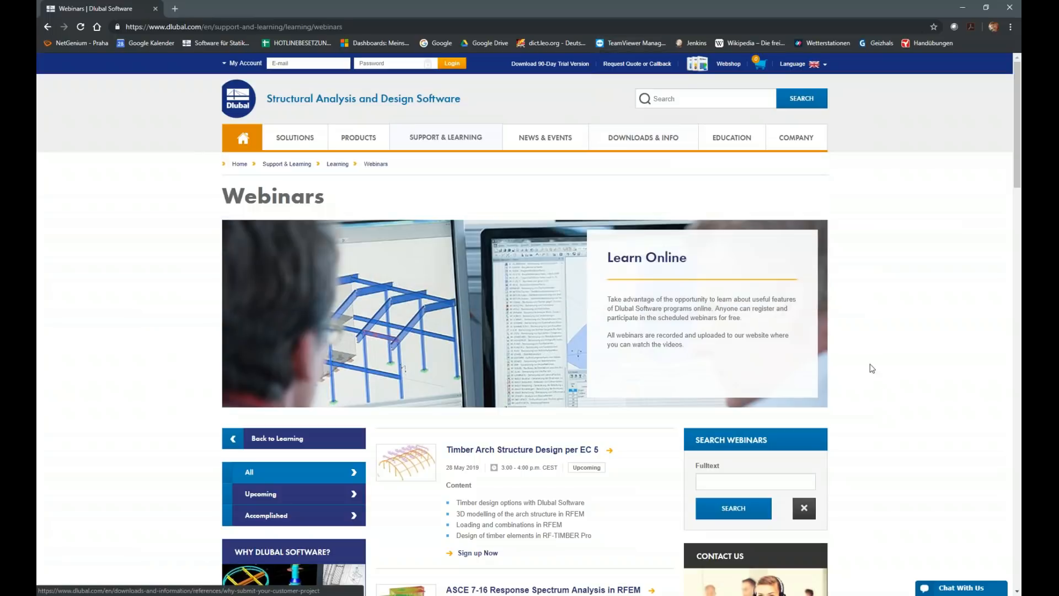
{"action": "mouse_move", "coordinate": [842, 588]}
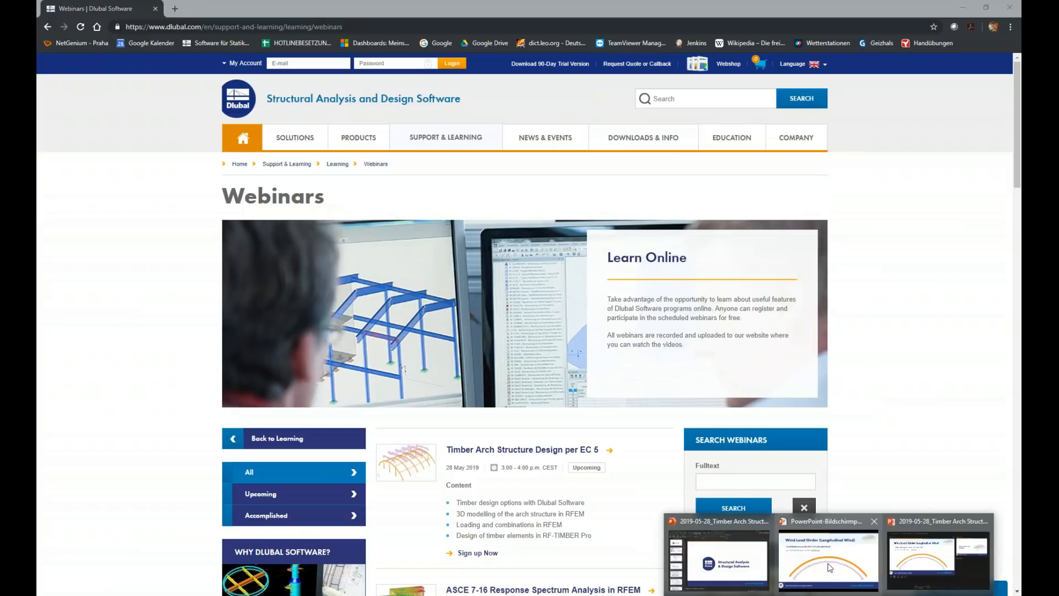